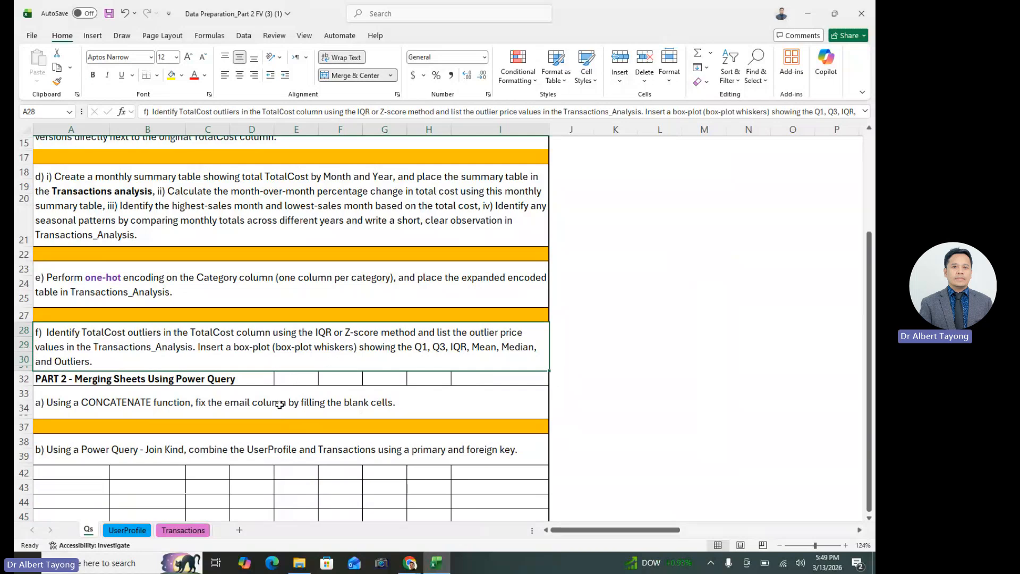
# Review the Part 1 Transactions tasks and the Part 2 Power Query merging tasks on the Qs sheet
pyautogui.click(205, 402)
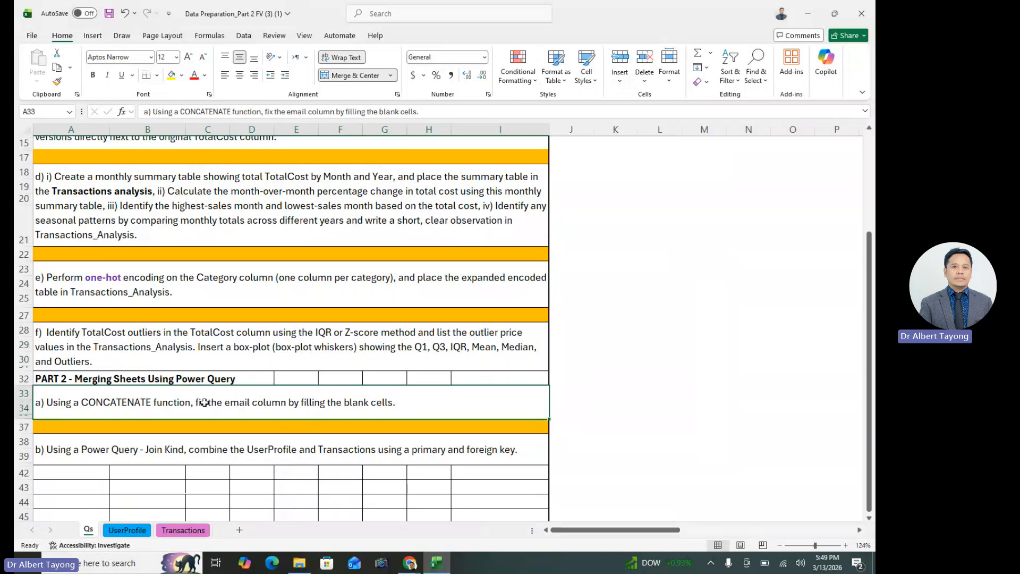
pyautogui.click(235, 462)
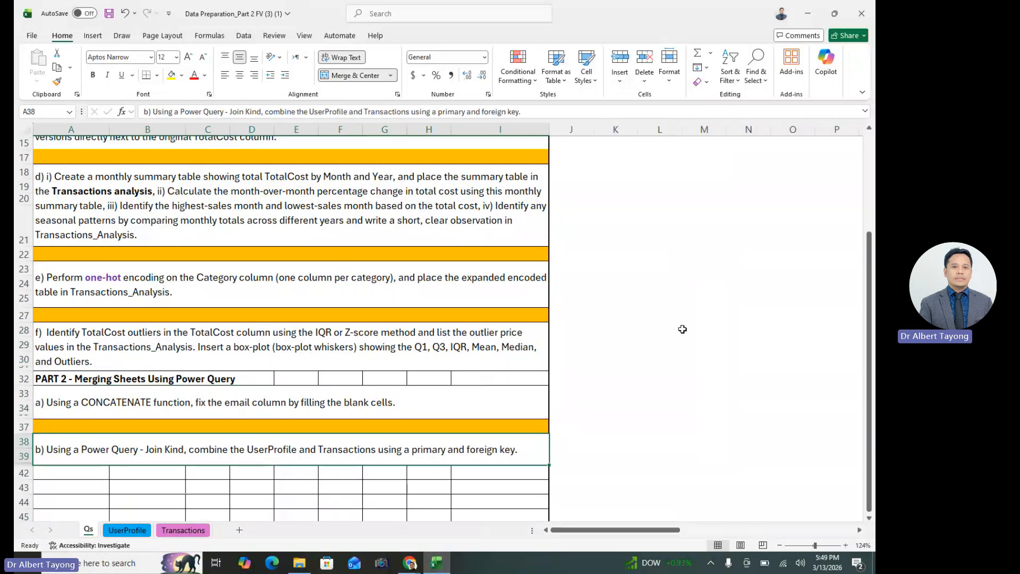
pyautogui.click(682, 330)
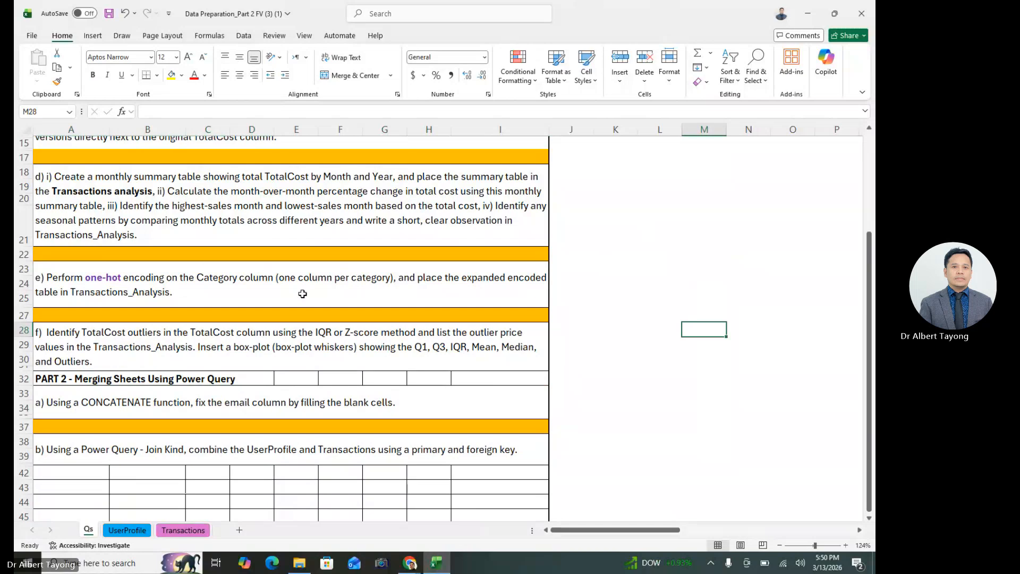
pyautogui.scroll(5, 319, 300)
pyautogui.click(599, 300)
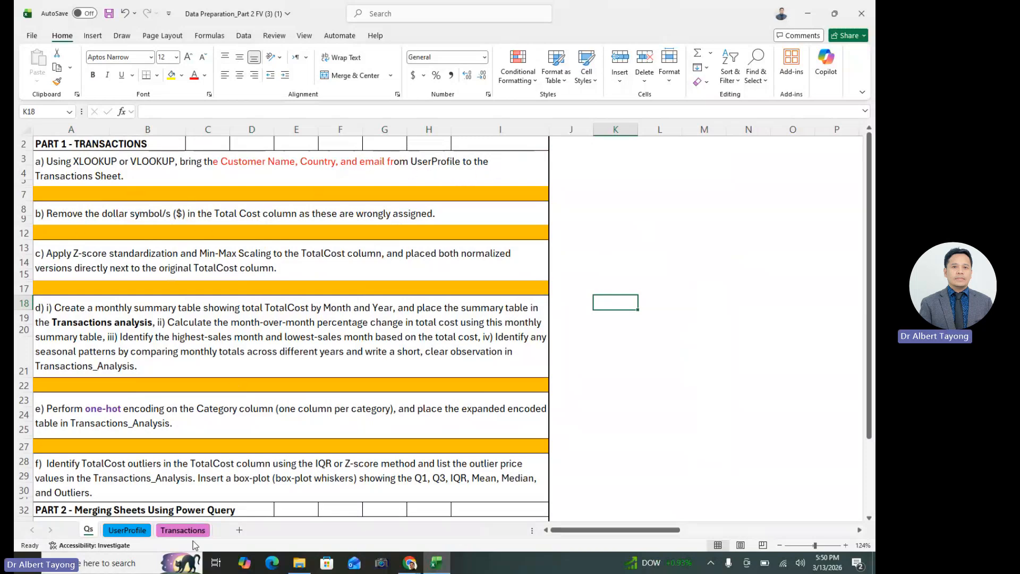
# Clear the CustomerName, Country and Email headers from H1:J1 on the Transactions sheet
pyautogui.click(183, 530)
pyautogui.moveTo(462, 139); pyautogui.dragTo(603, 139)
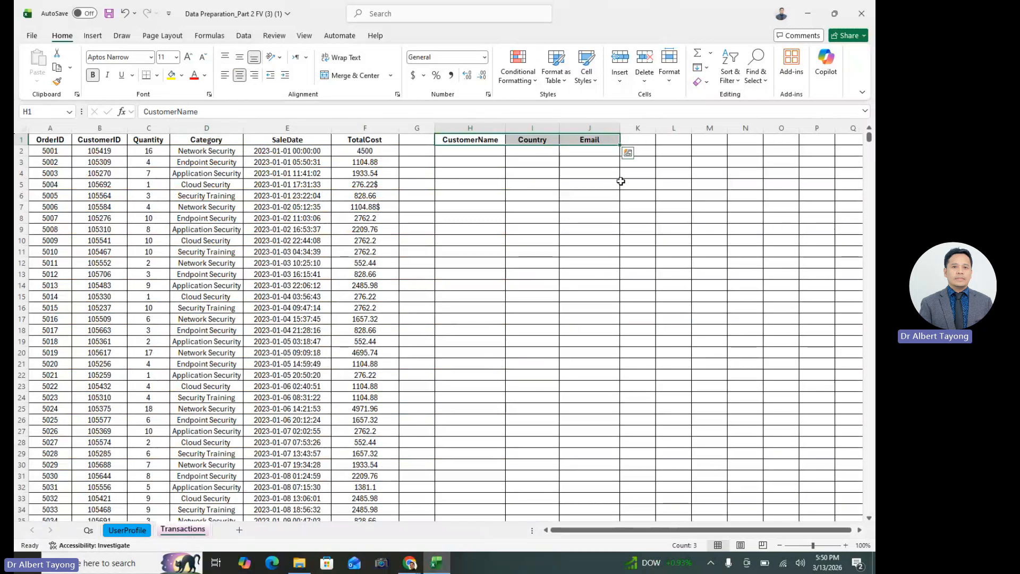
pyautogui.press('Delete')
pyautogui.moveTo(624, 206); pyautogui.dragTo(584, 205)
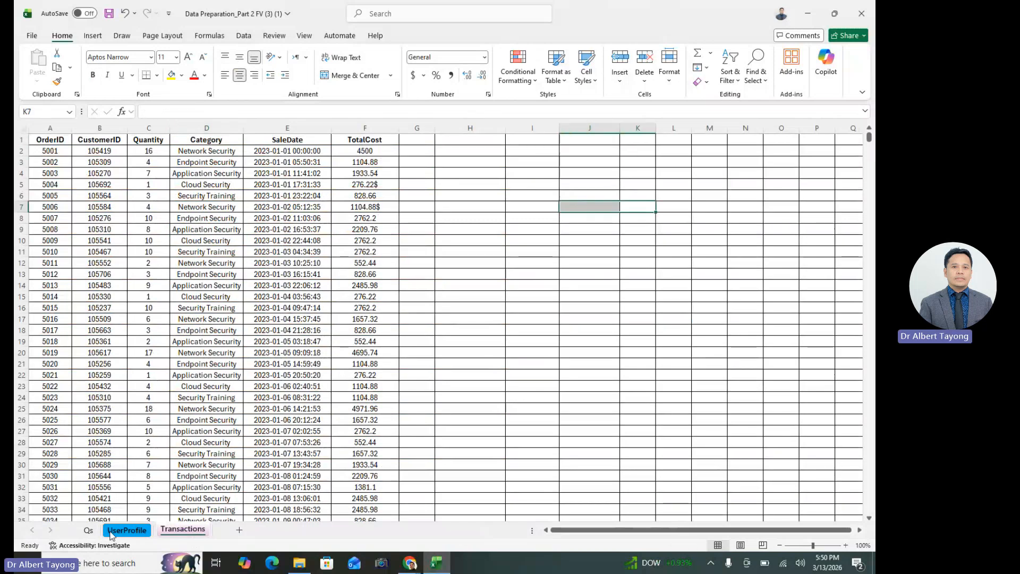
pyautogui.click(112, 530)
pyautogui.rightClick(160, 142)
pyautogui.click(303, 179)
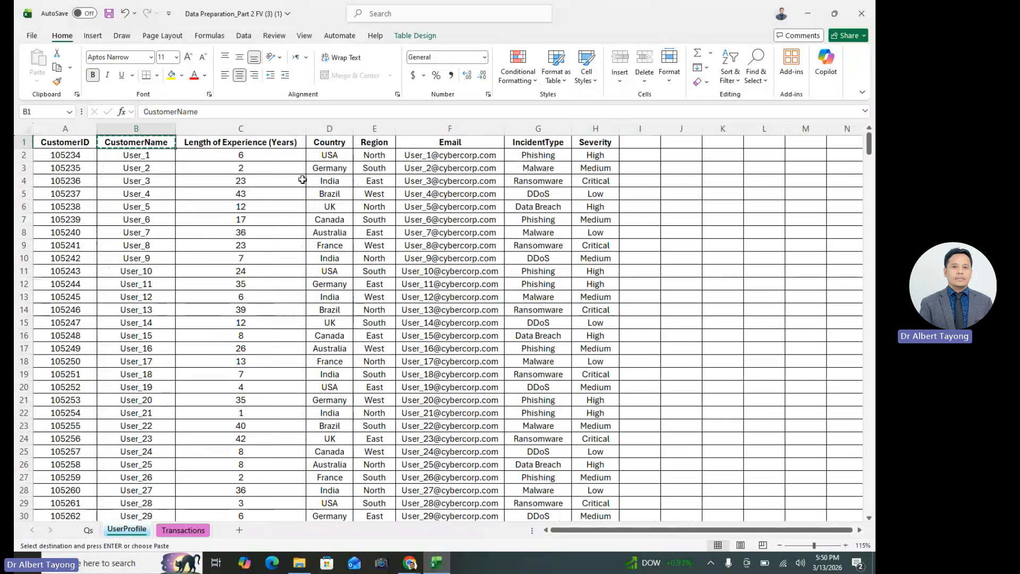
pyautogui.click(182, 530)
pyautogui.click(471, 330)
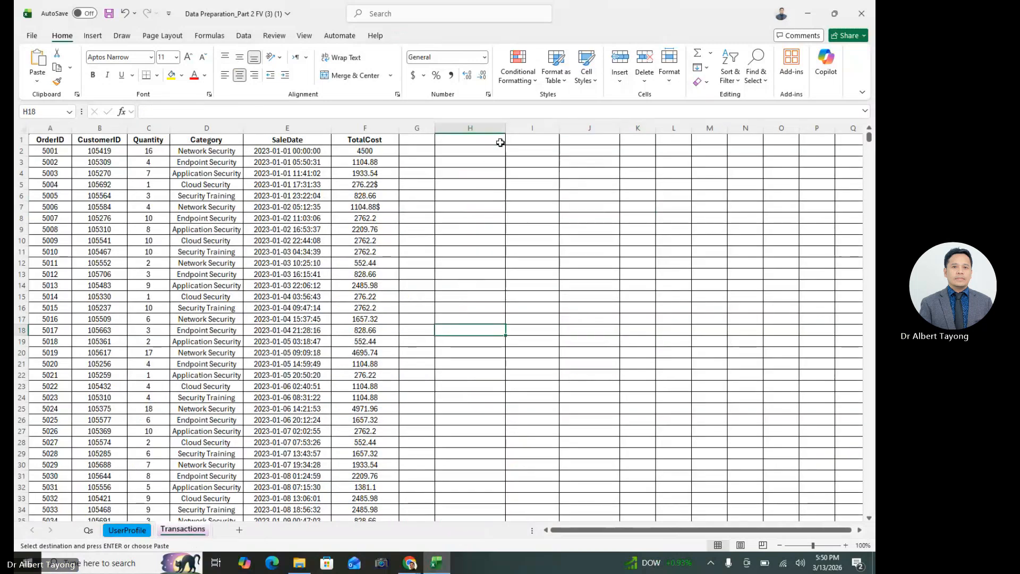
pyautogui.click(520, 142)
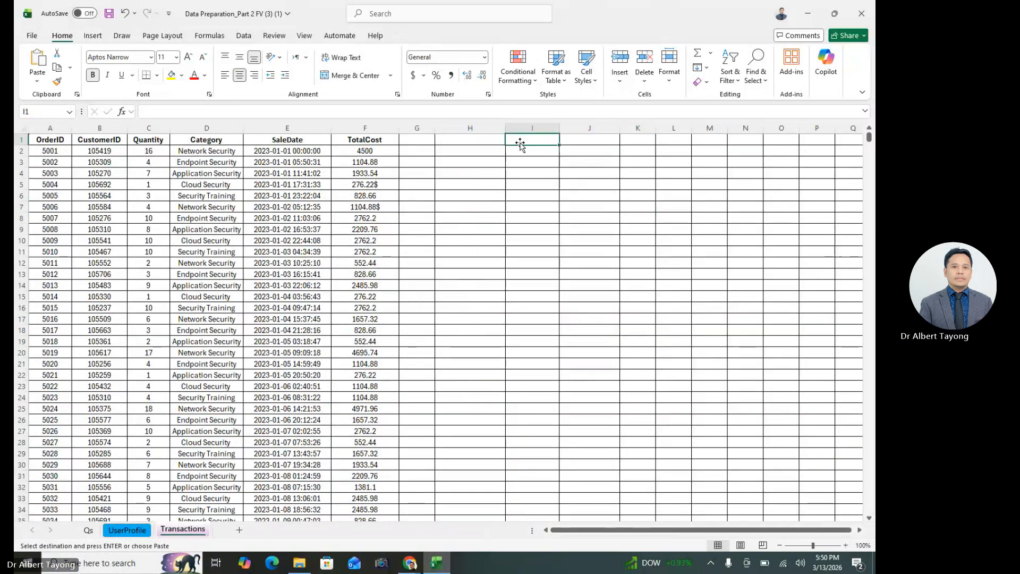
pyautogui.click(518, 240)
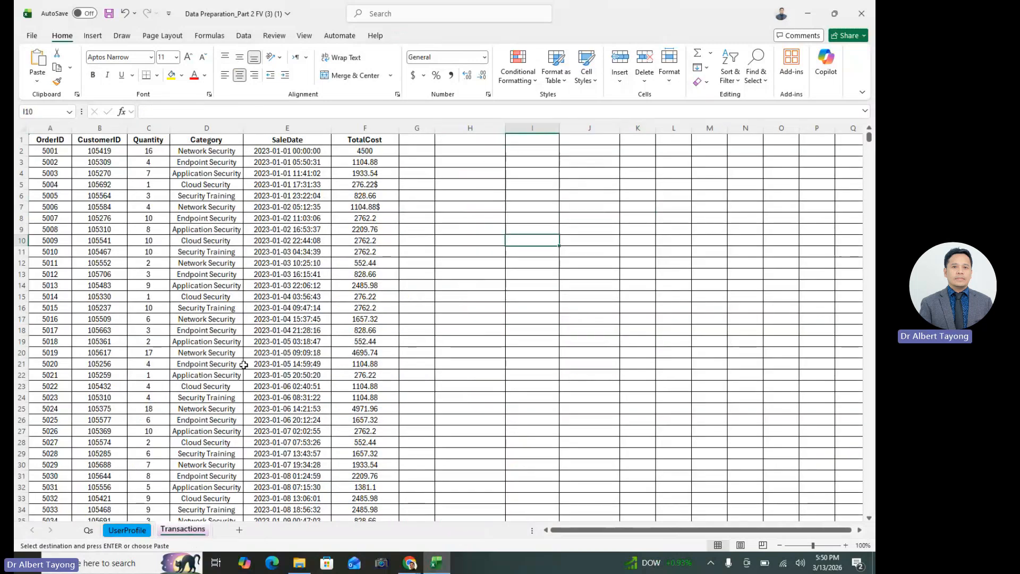
# Copy the UserProfile headers from CustomerName through Email into the Transactions sheet, starting at cell H1
pyautogui.click(134, 533)
pyautogui.moveTo(136, 142); pyautogui.dragTo(454, 141)
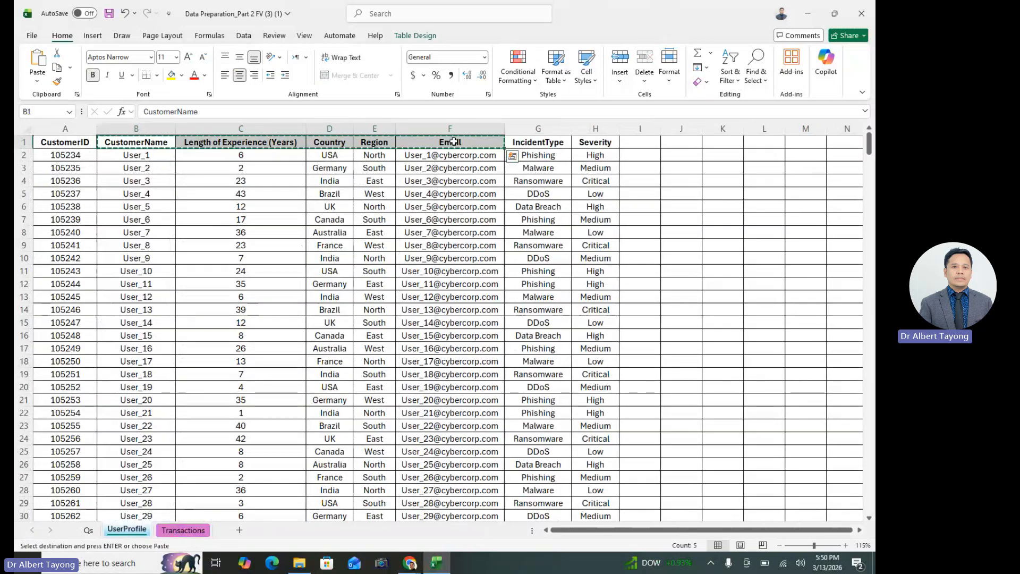
pyautogui.click(202, 530)
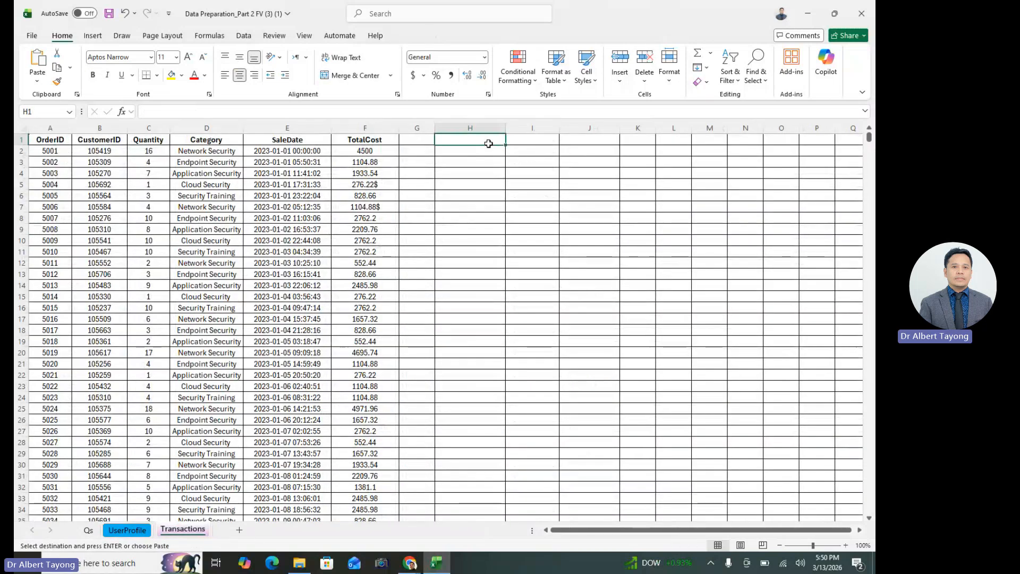
pyautogui.click(485, 142)
pyautogui.hotkey('ctrl', 'v')
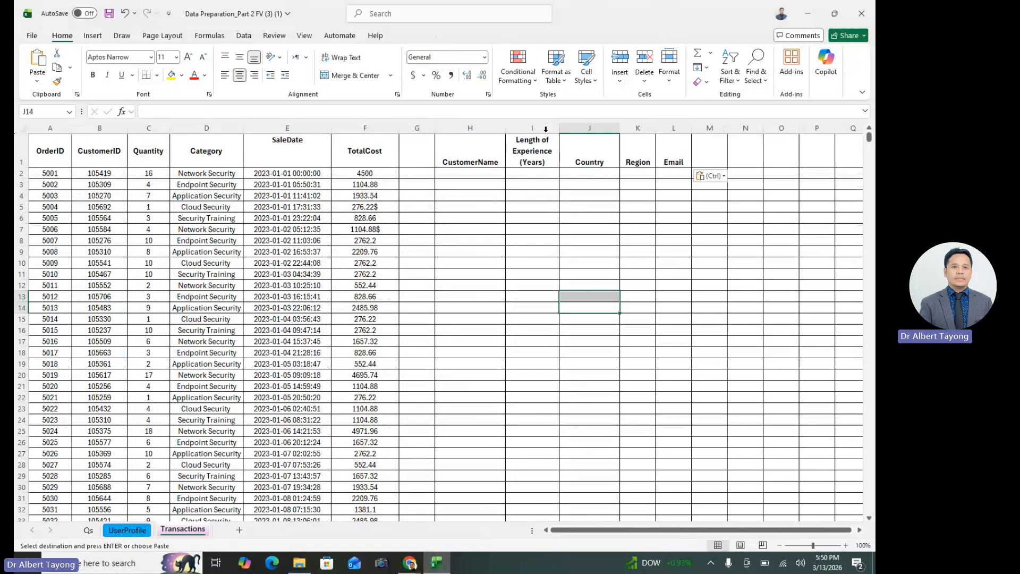
# Delete the pasted Length of Experience (Years) and Region columns from the Transactions sheet
pyautogui.click(538, 128)
pyautogui.rightClick(542, 128)
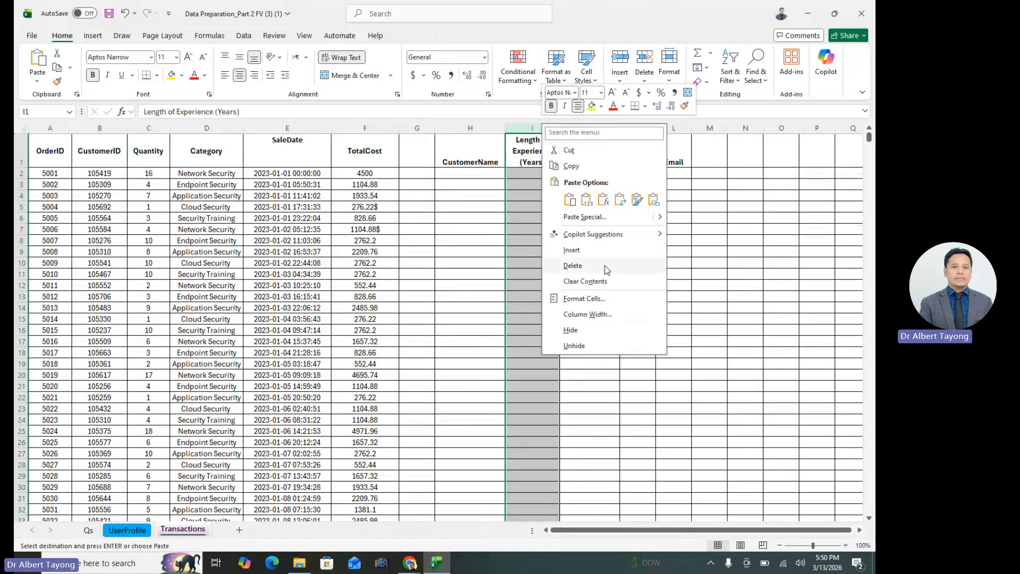
pyautogui.click(604, 266)
pyautogui.click(616, 195)
pyautogui.click(591, 128)
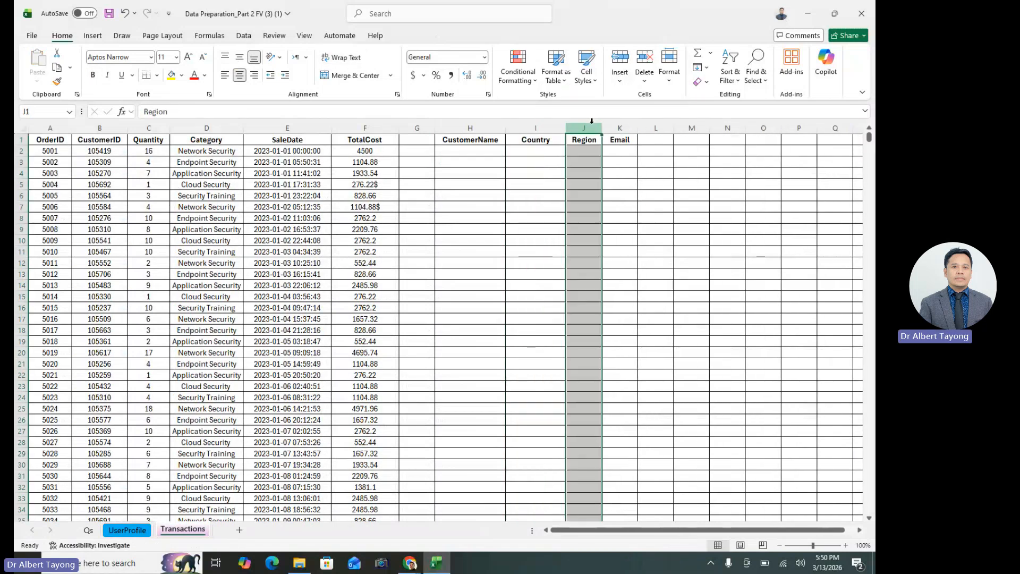
pyautogui.rightClick(593, 128)
pyautogui.click(623, 266)
pyautogui.click(584, 218)
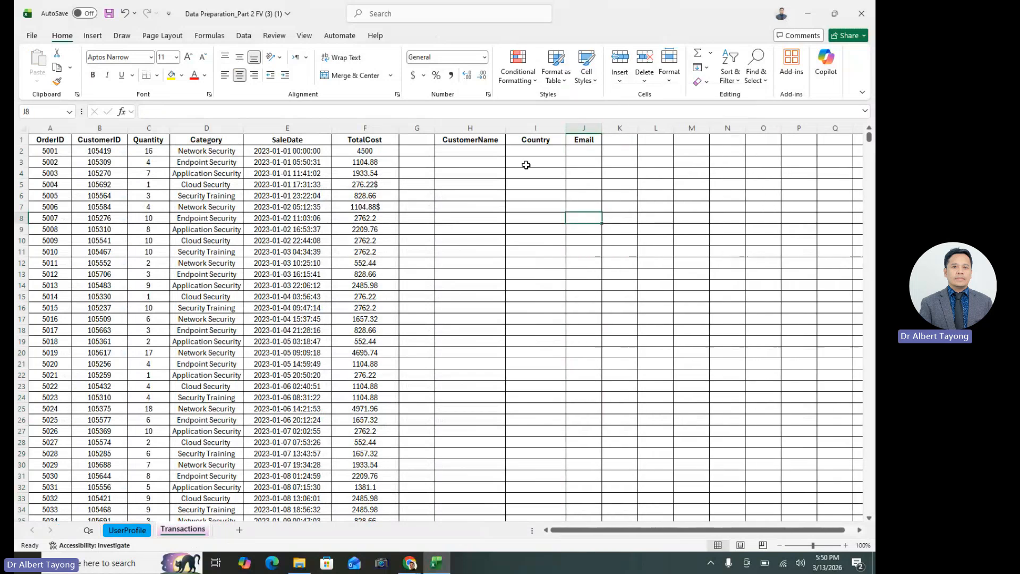
# Check the CustomerName, Country and Email headers on the Transactions sheet, enlarging the view for readability
pyautogui.click(472, 140)
pyautogui.click(536, 141)
pyautogui.click(584, 140)
pyautogui.click(586, 252)
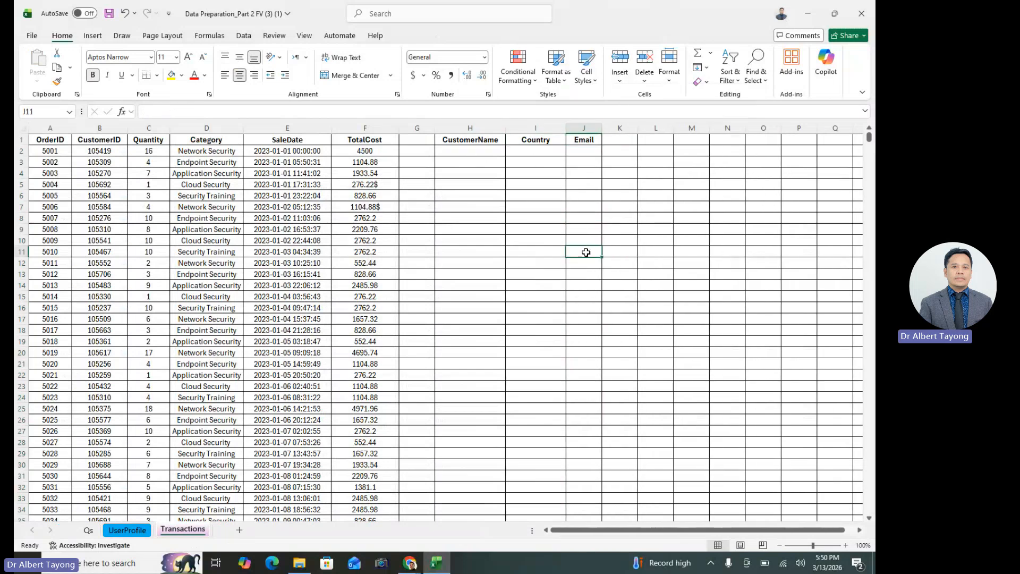
pyautogui.click(455, 275)
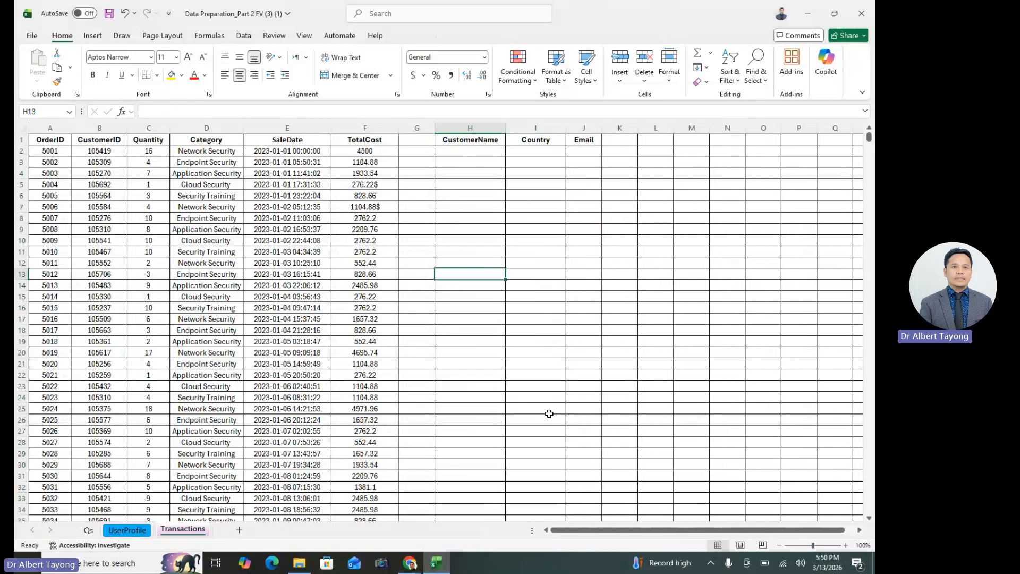
pyautogui.scroll(-1, 478, 359)
pyautogui.scroll(2, 478, 358)
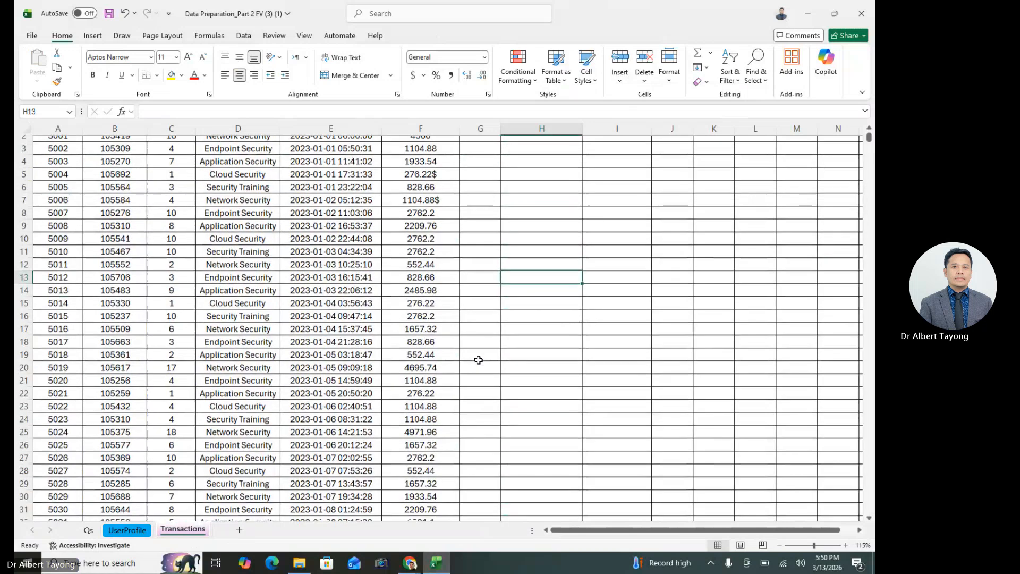
pyautogui.keyDown('ctrl'); pyautogui.scroll(3, 501, 326); pyautogui.keyUp('ctrl')
pyautogui.scroll(1, 503, 325)
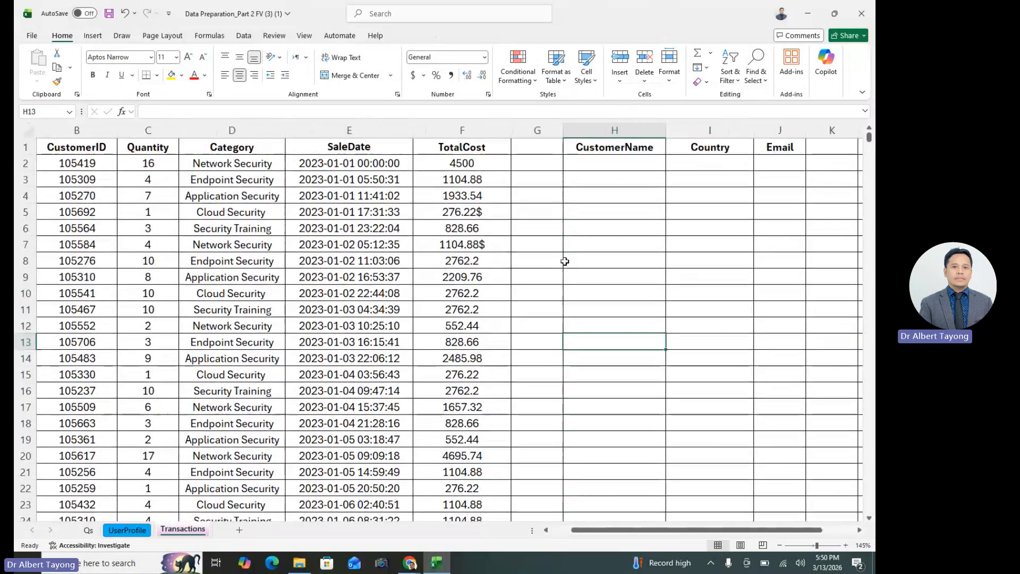
pyautogui.click(620, 146)
pyautogui.click(700, 275)
pyautogui.click(707, 151)
pyautogui.click(780, 148)
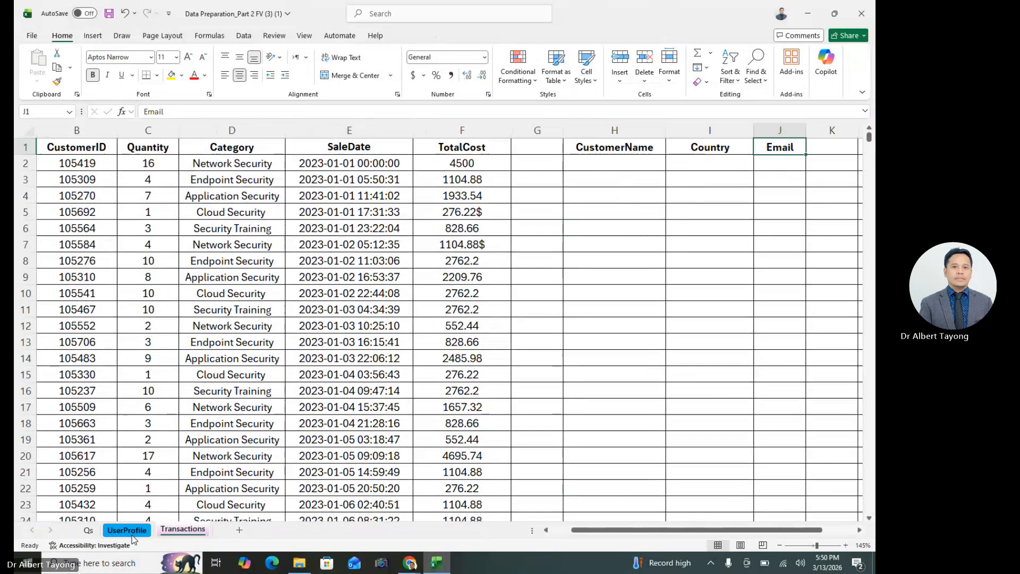
# Compare the OrderID and CustomerID columns in Transactions with the CustomerID column in UserProfile to identify the shared lookup key
pyautogui.click(206, 287)
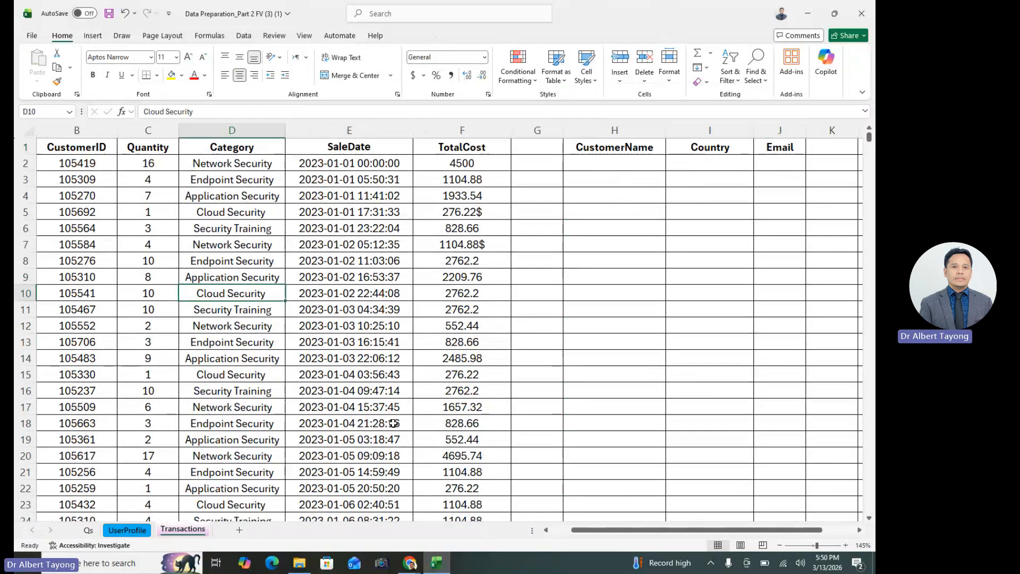
pyautogui.moveTo(602, 527); pyautogui.dragTo(582, 529)
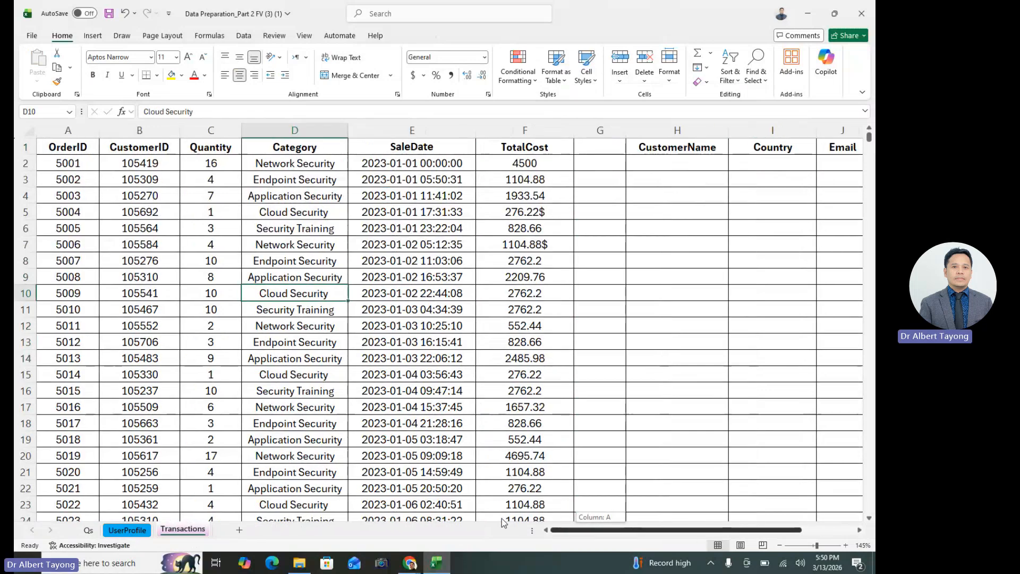
pyautogui.click(259, 326)
pyautogui.click(65, 130)
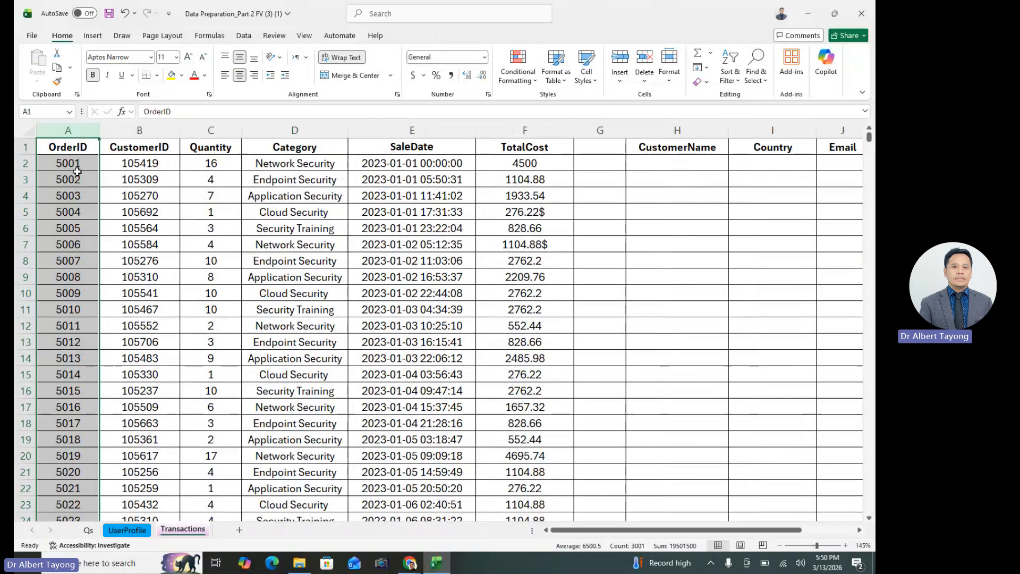
pyautogui.click(154, 130)
pyautogui.click(167, 436)
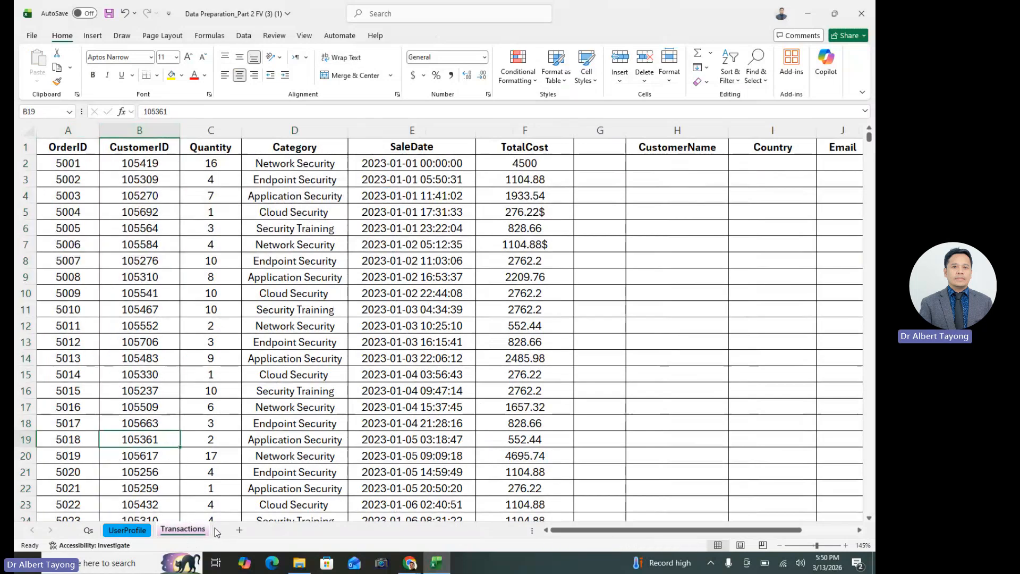
pyautogui.click(127, 530)
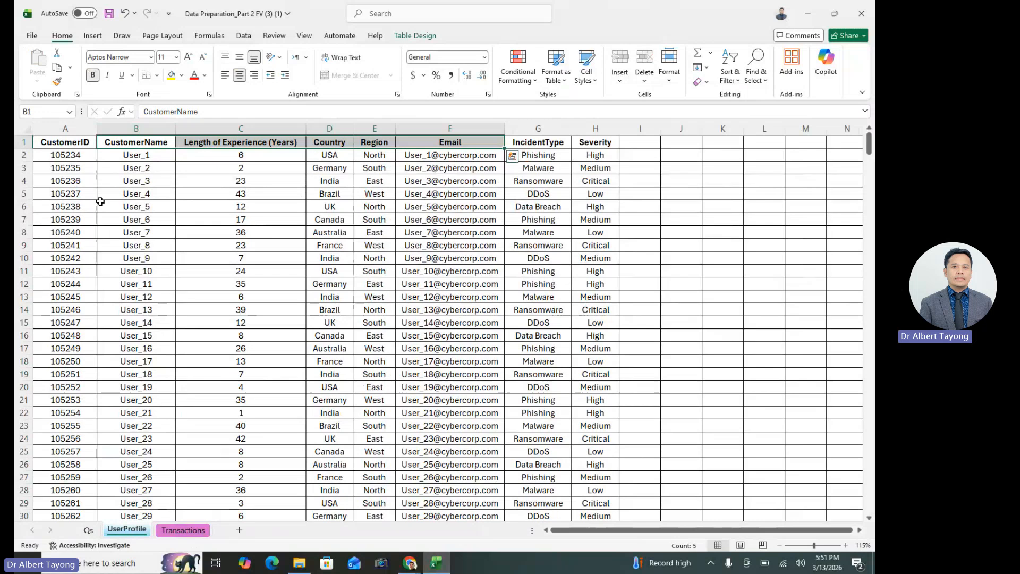
pyautogui.click(84, 128)
pyautogui.click(141, 128)
pyautogui.click(243, 194)
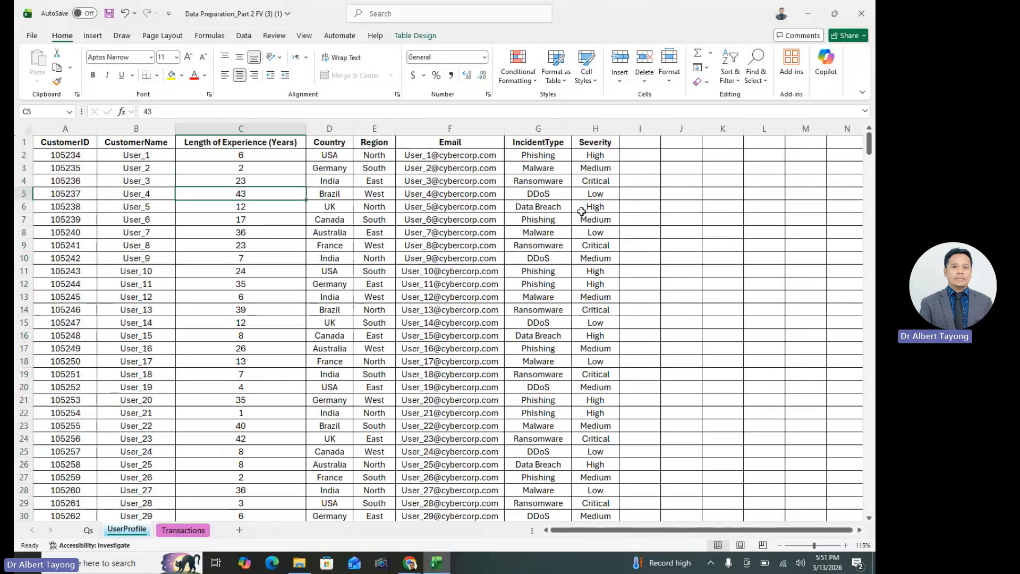
pyautogui.click(582, 211)
pyautogui.click(314, 179)
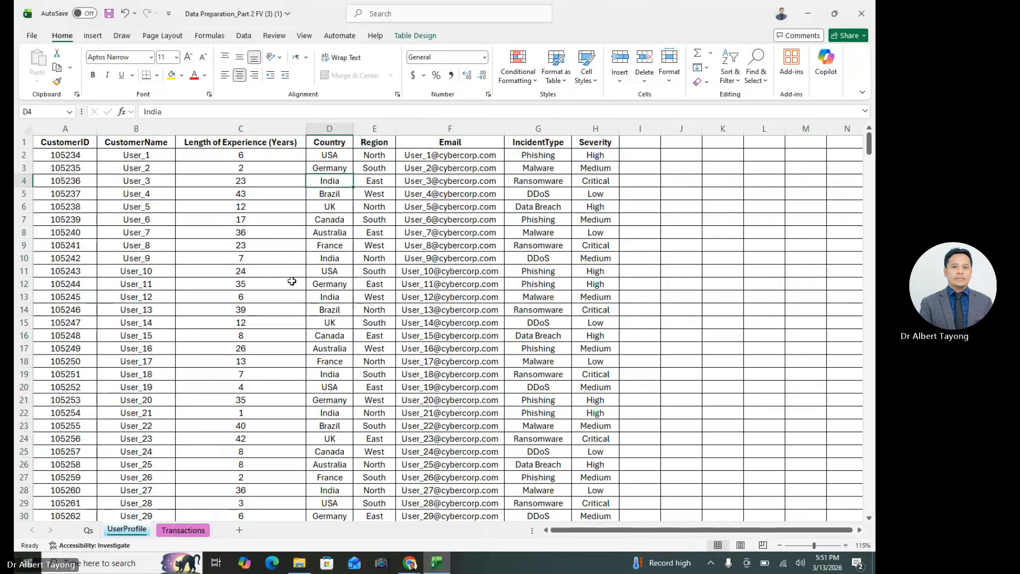
pyautogui.click(183, 530)
pyautogui.click(156, 132)
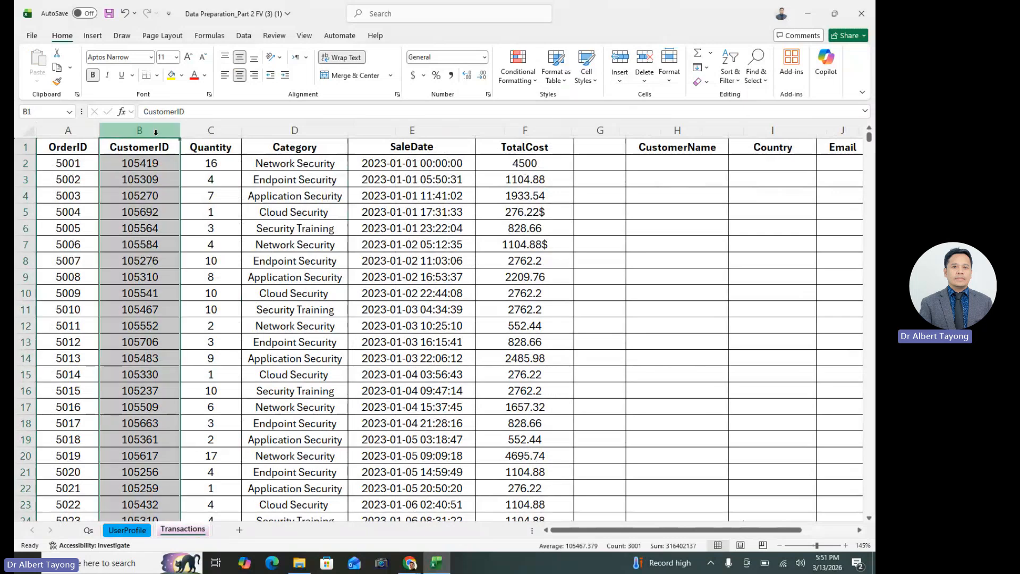
# Highlight duplicate values in UserProfile's CustomerID column using Light Red Fill with Dark Red Text
pyautogui.click(128, 529)
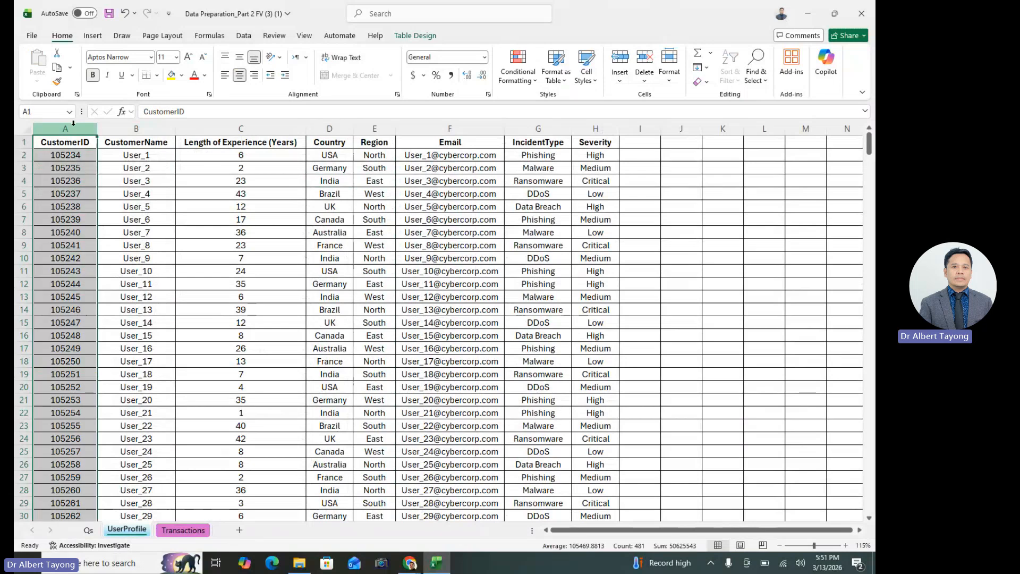
pyautogui.scroll(-5, 138, 313)
pyautogui.scroll(5, 142, 316)
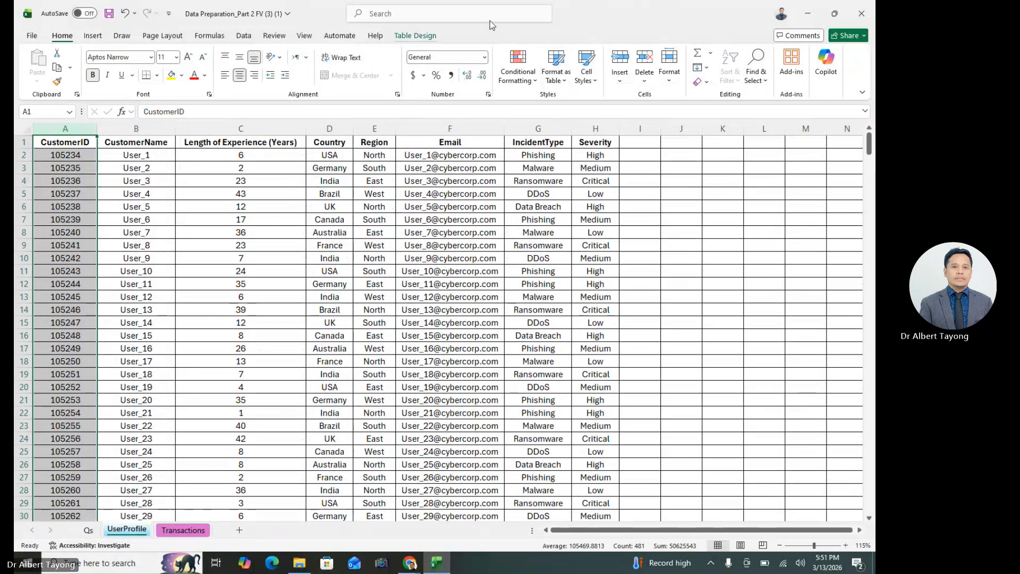
pyautogui.click(533, 61)
pyautogui.moveTo(558, 102)
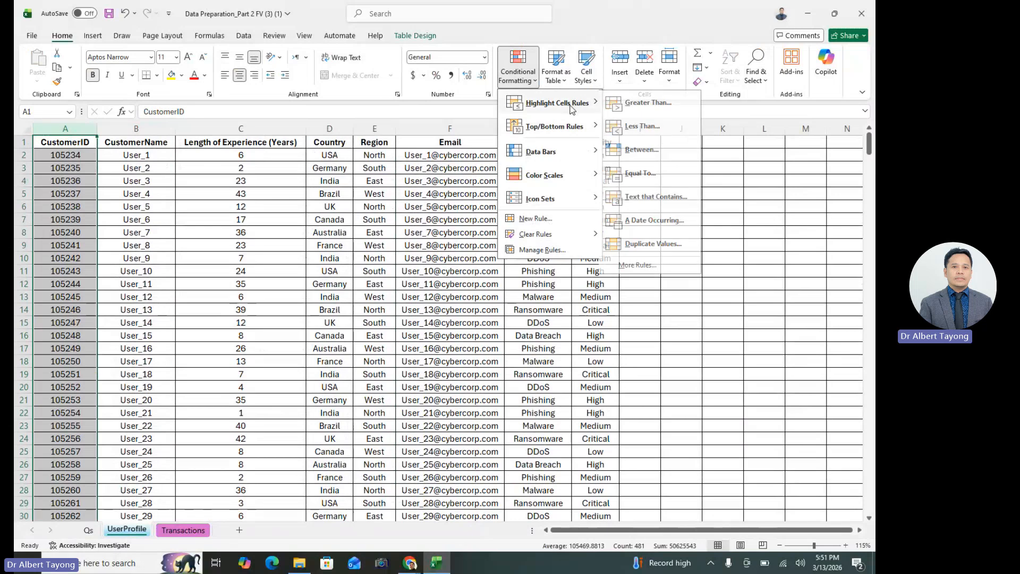
pyautogui.click(665, 244)
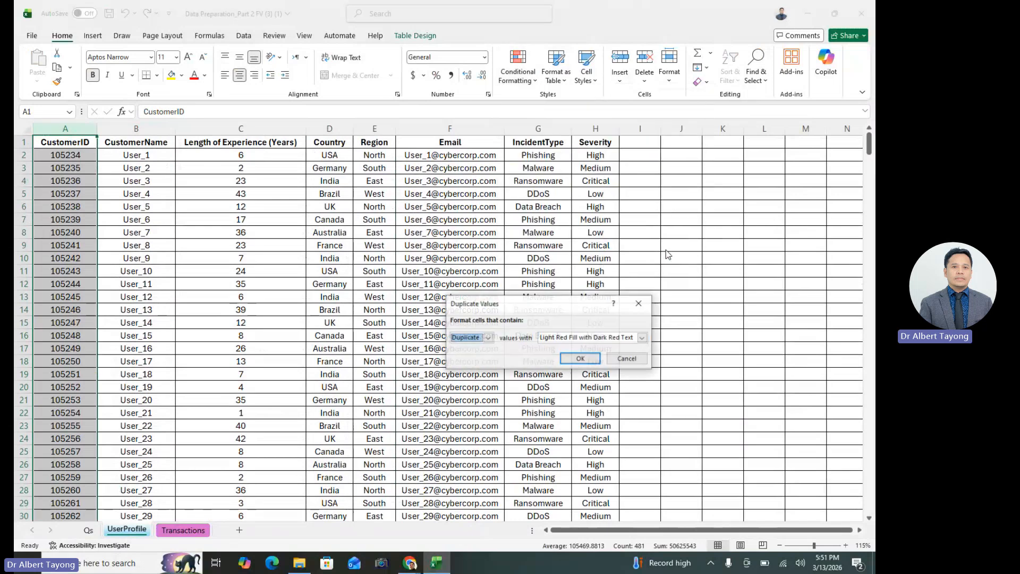
pyautogui.click(574, 364)
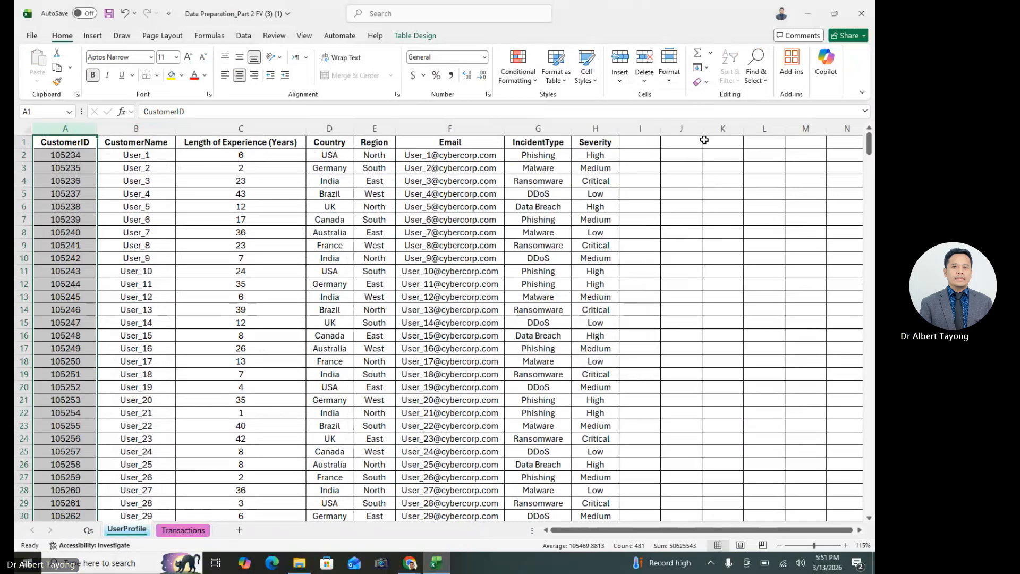
pyautogui.moveTo(761, 223); pyautogui.dragTo(763, 209)
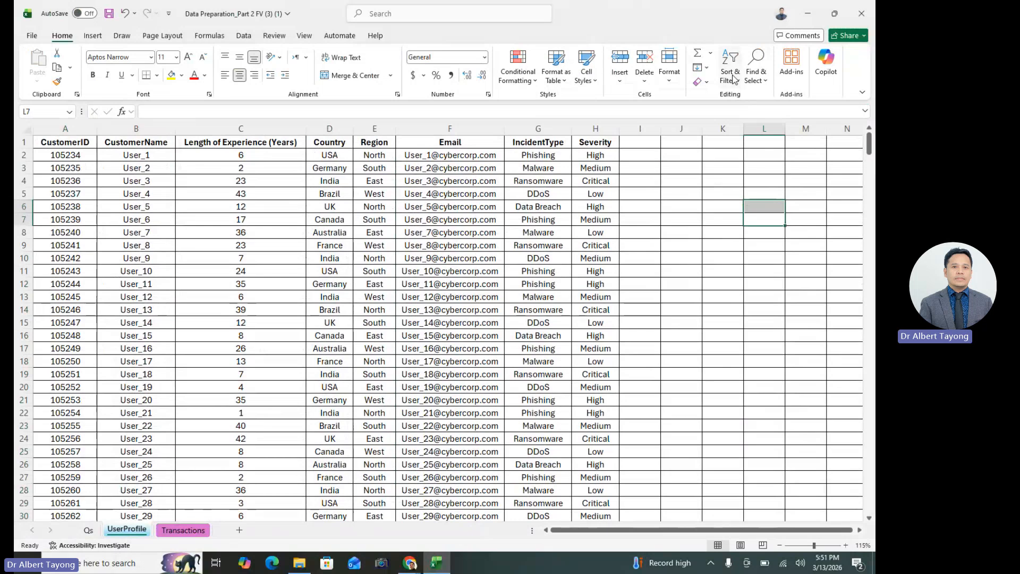
# Copy UserProfile's columns A to H and paste them as values alongside the original data, starting in column I
pyautogui.click(65, 129)
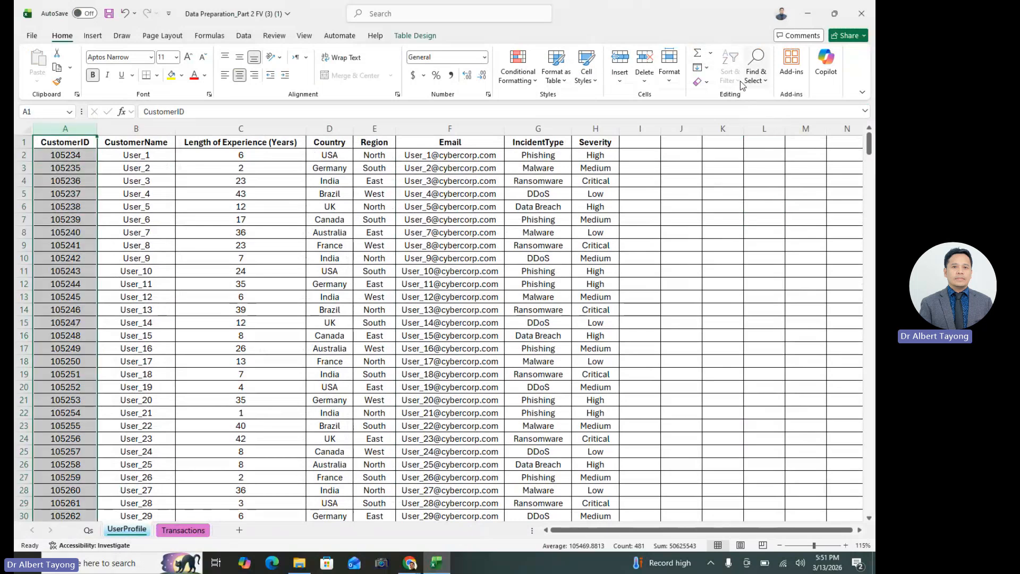
pyautogui.click(801, 258)
pyautogui.moveTo(65, 129); pyautogui.dragTo(596, 165)
pyautogui.rightClick(351, 177)
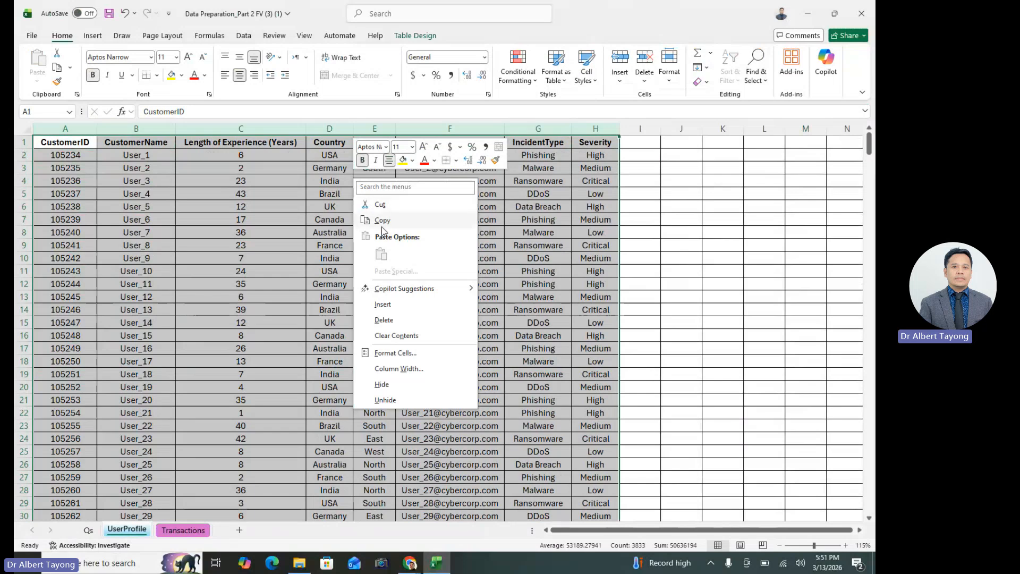
pyautogui.click(384, 220)
pyautogui.click(158, 258)
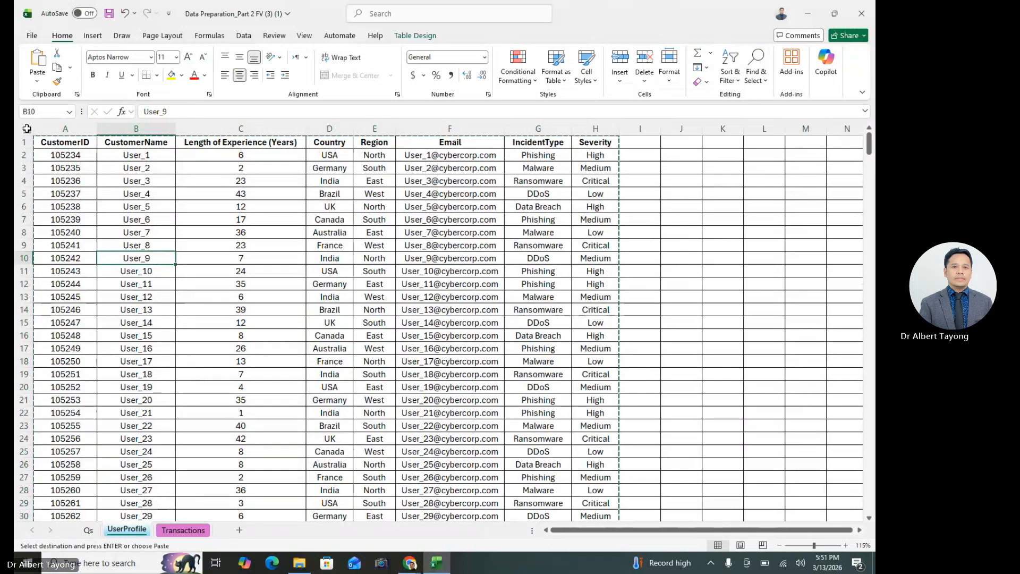
pyautogui.rightClick(26, 130)
pyautogui.click(74, 222)
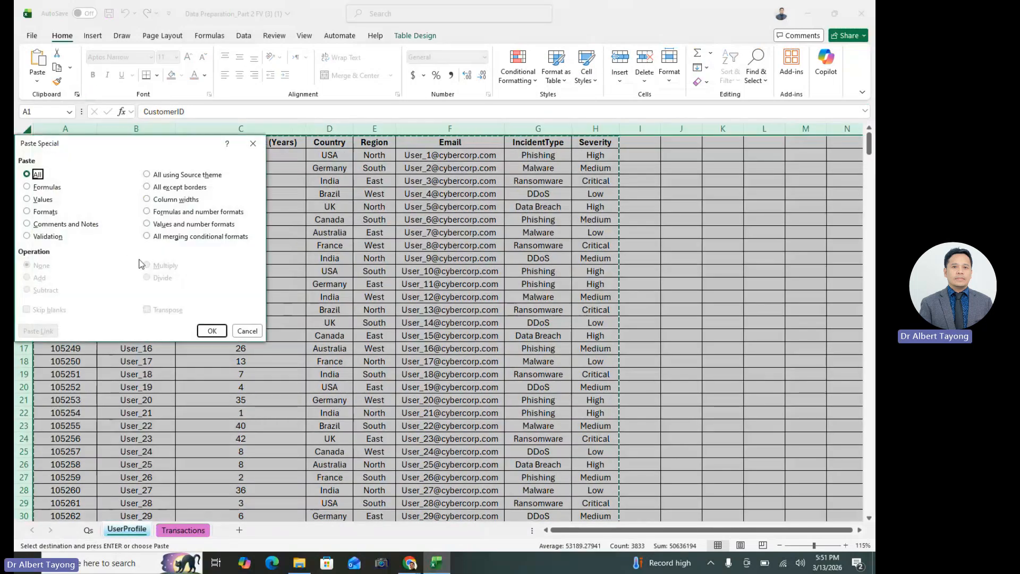
pyautogui.click(39, 199)
pyautogui.click(211, 331)
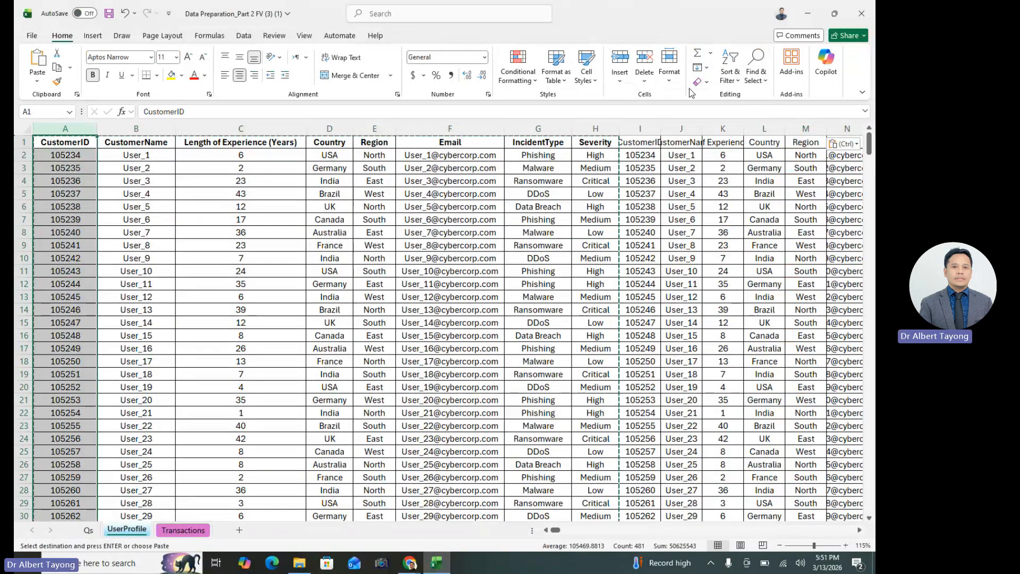
pyautogui.click(730, 75)
pyautogui.click(401, 326)
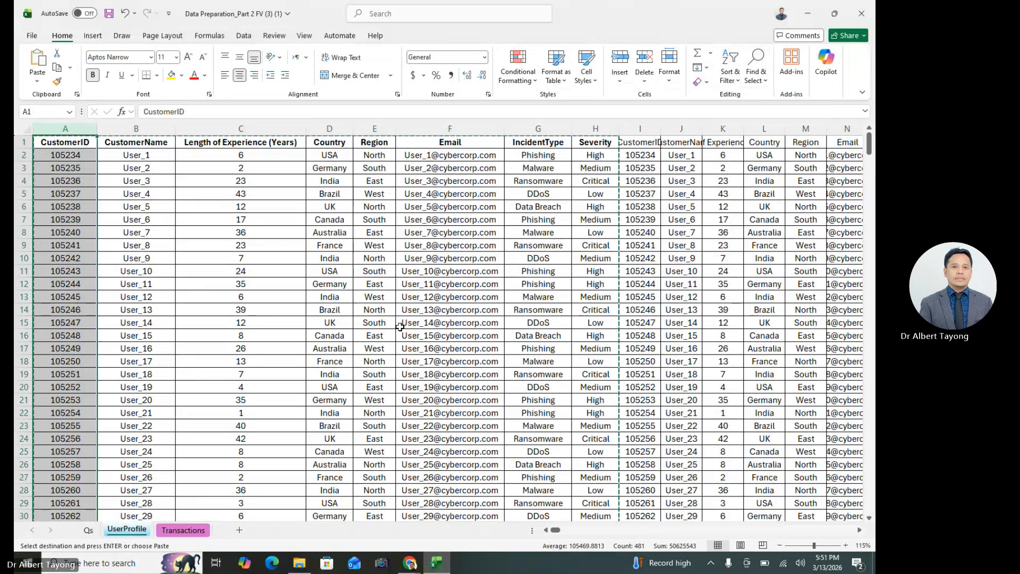
pyautogui.click(151, 243)
pyautogui.click(25, 180)
# Highlight duplicate values in UserProfile's column A CustomerID with Light Red Fill with Dark Red Text
pyautogui.click(76, 130)
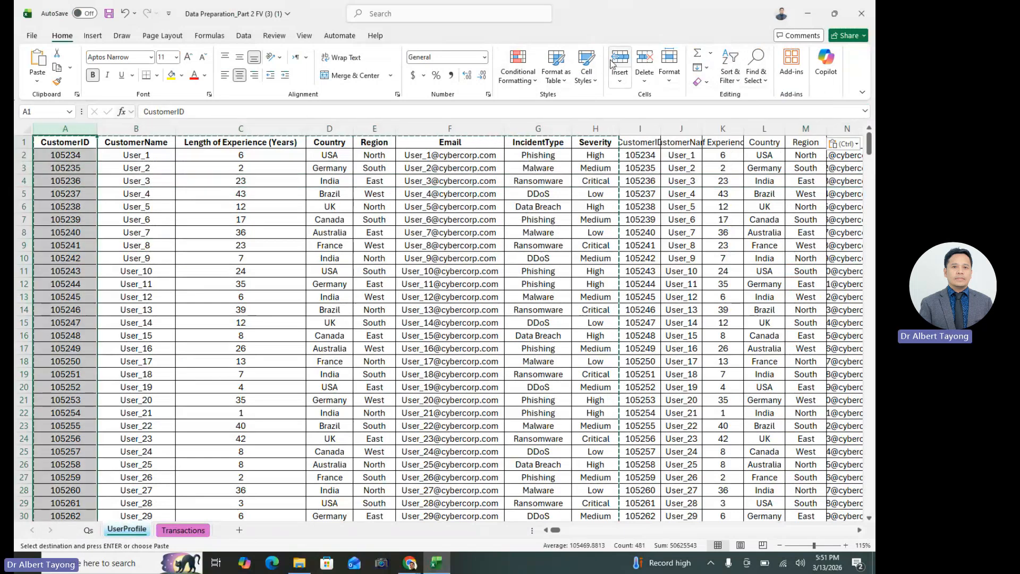
pyautogui.click(518, 72)
pyautogui.moveTo(573, 104)
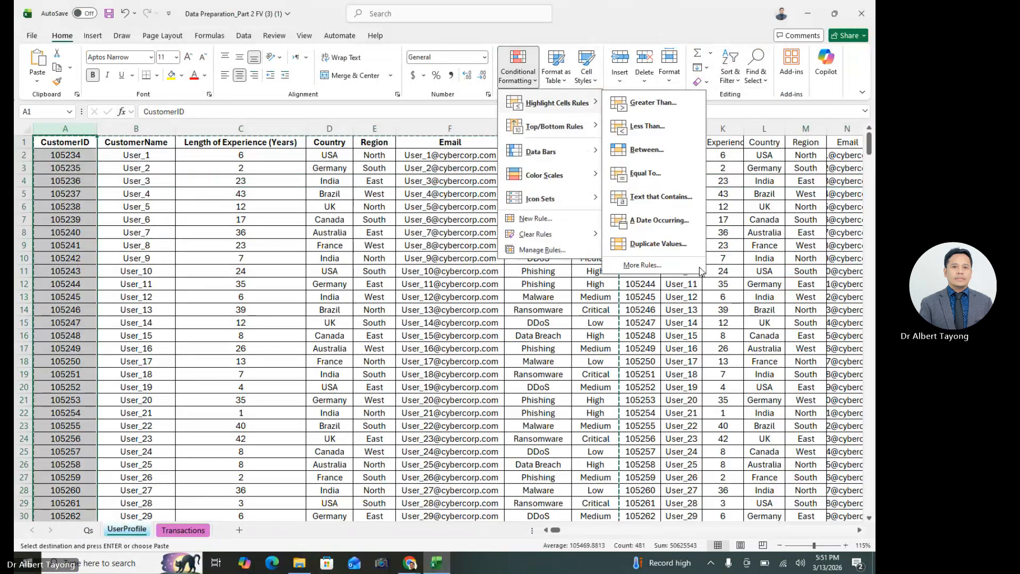
pyautogui.click(671, 245)
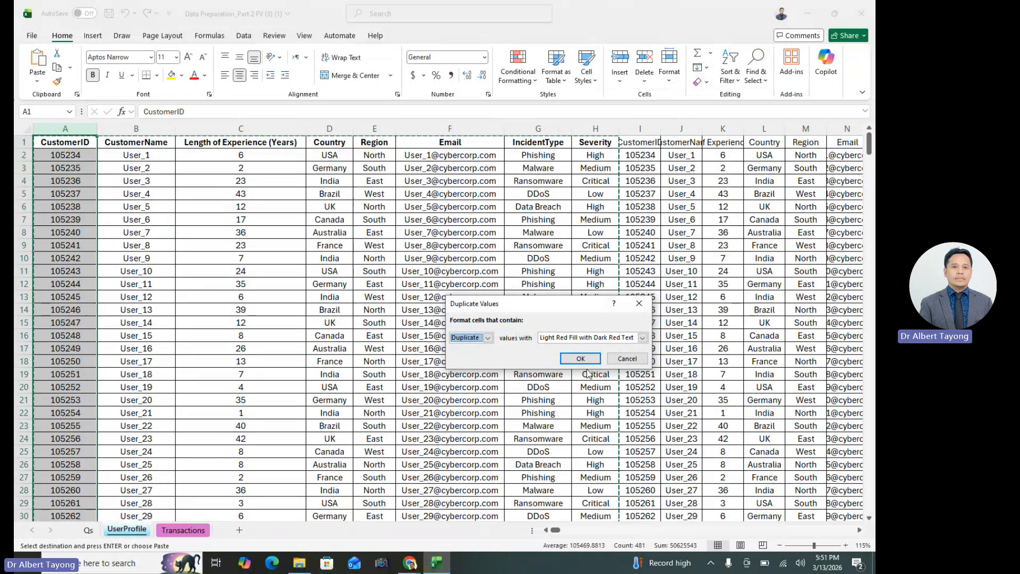
pyautogui.click(580, 360)
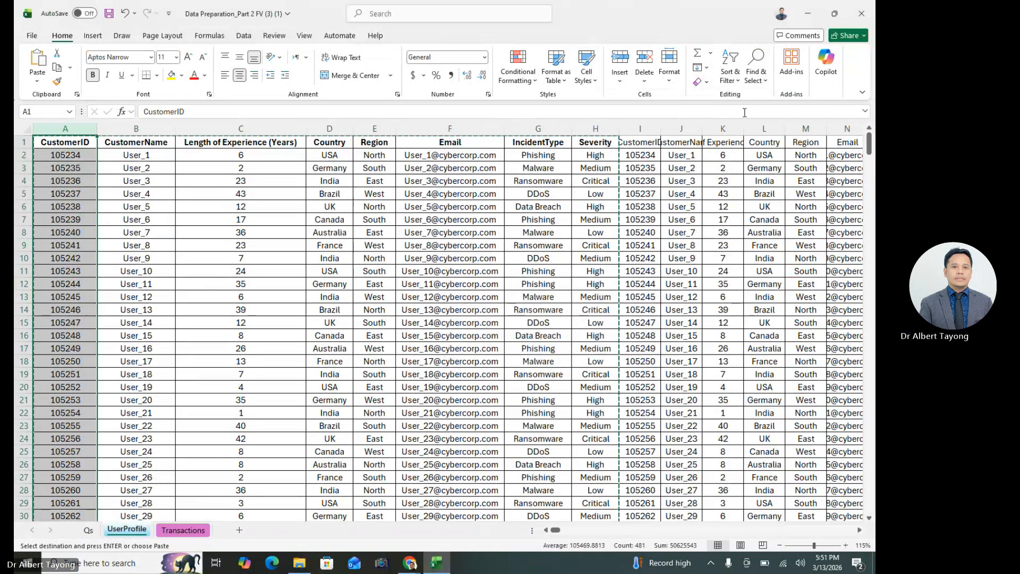
# Add a filter to UserProfile's CustomerID column and filter it by the light red cell color
pyautogui.click(730, 75)
pyautogui.click(755, 130)
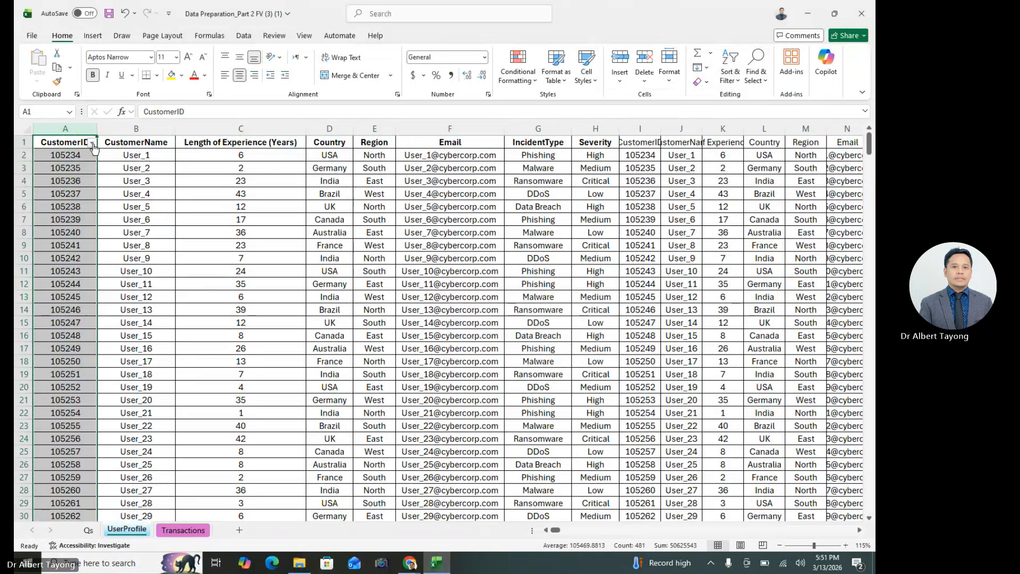
pyautogui.click(92, 143)
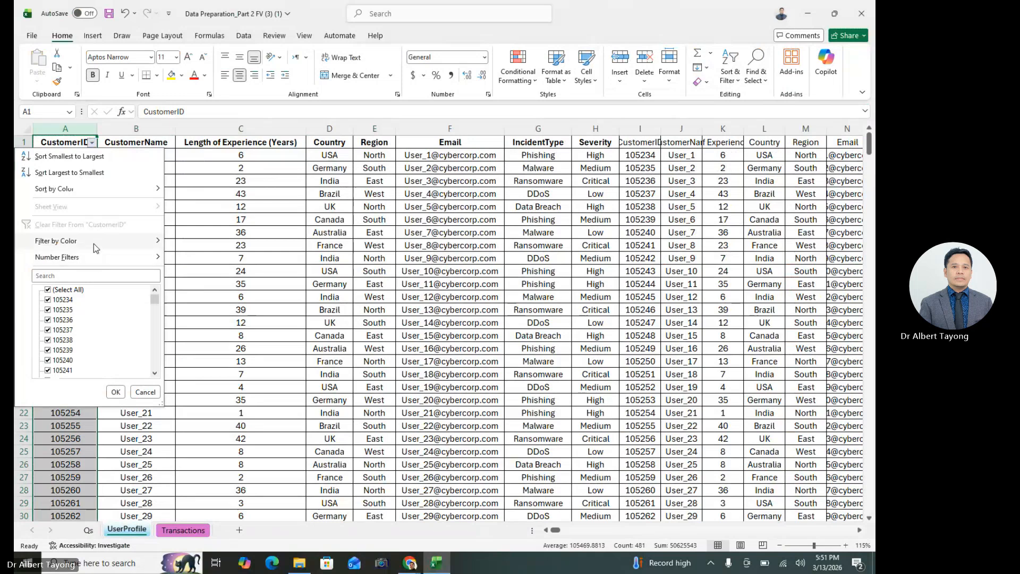
pyautogui.moveTo(93, 243)
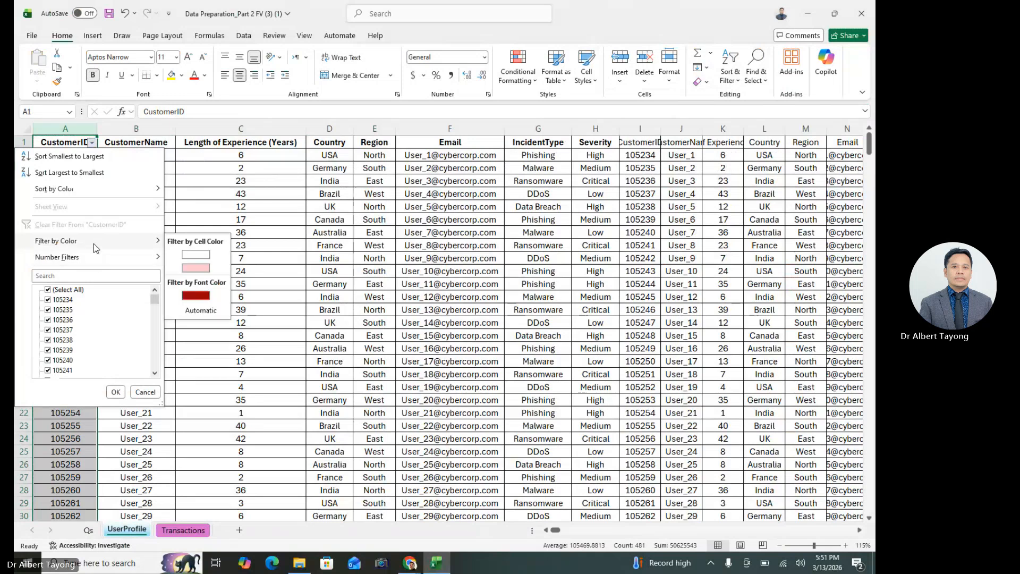
pyautogui.click(196, 268)
# Examine the filtered UserProfile rows for repeated CustomerIDs and compare their remaining fields
pyautogui.click(86, 180)
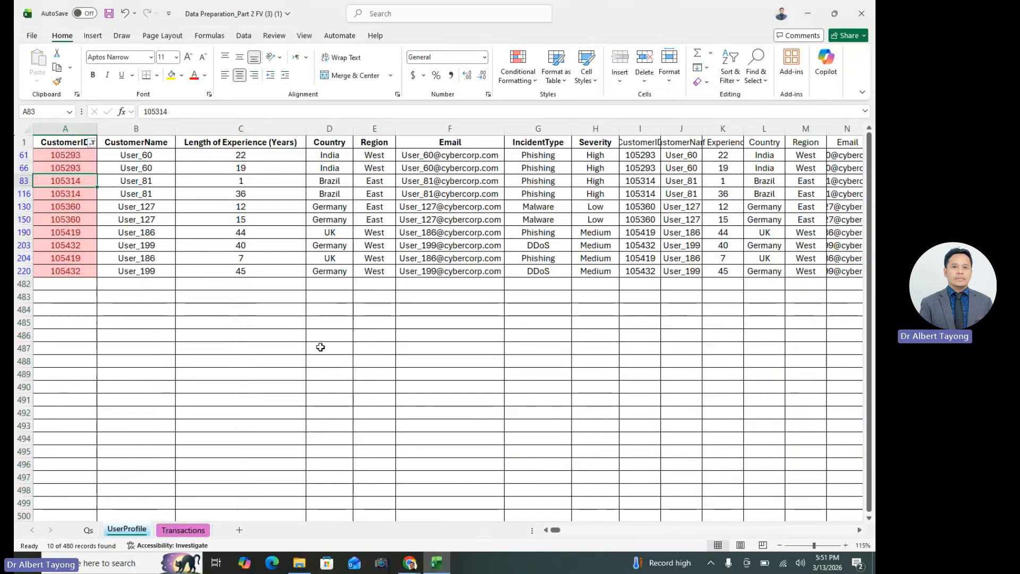
pyautogui.click(257, 361)
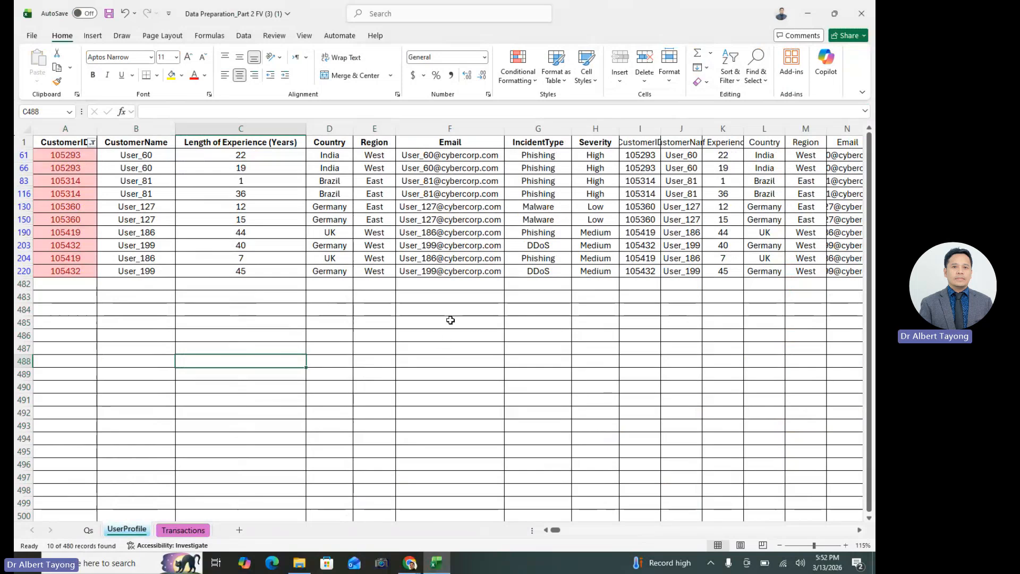
pyautogui.click(162, 374)
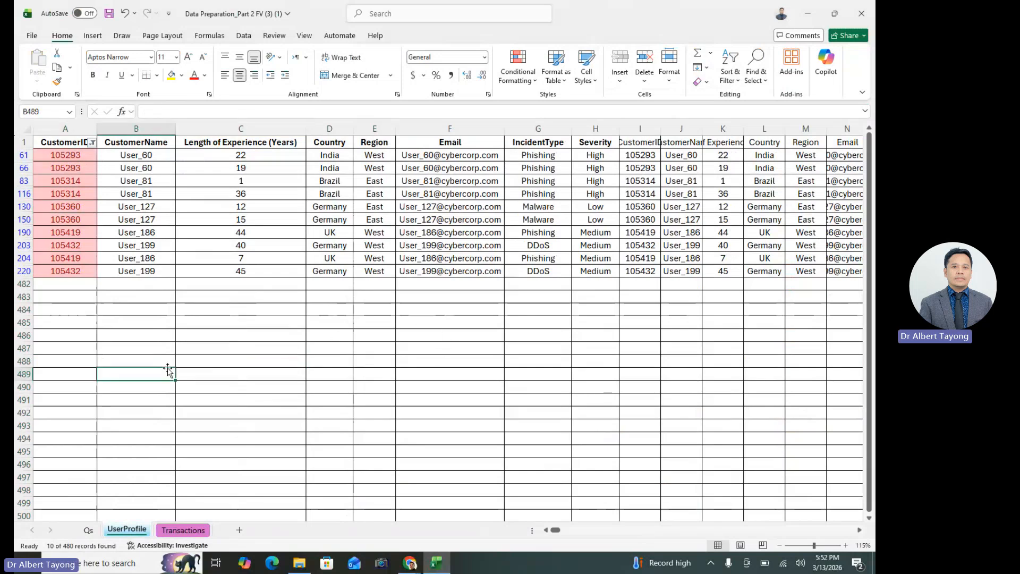
pyautogui.click(72, 272)
pyautogui.click(441, 387)
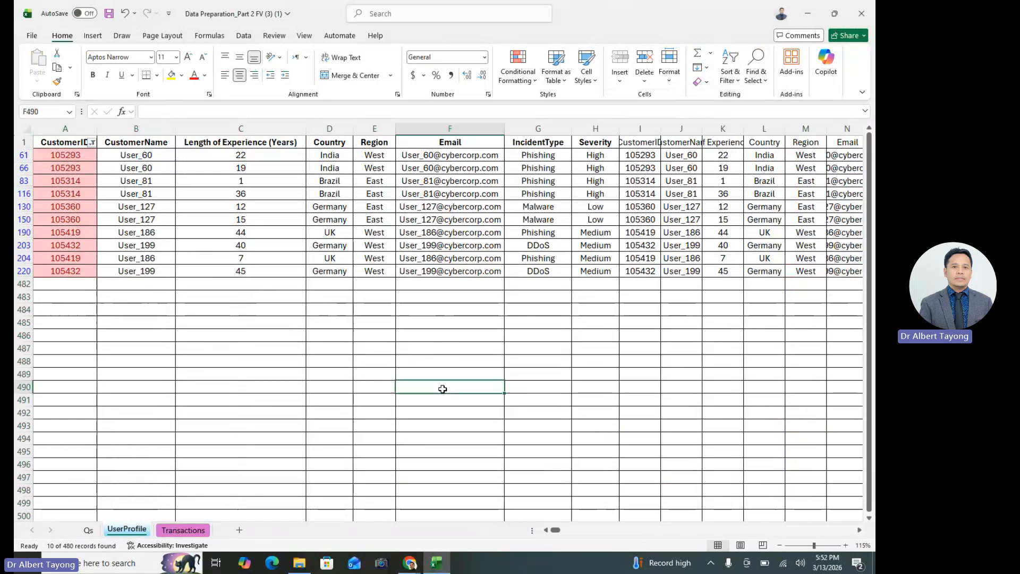
pyautogui.click(497, 317)
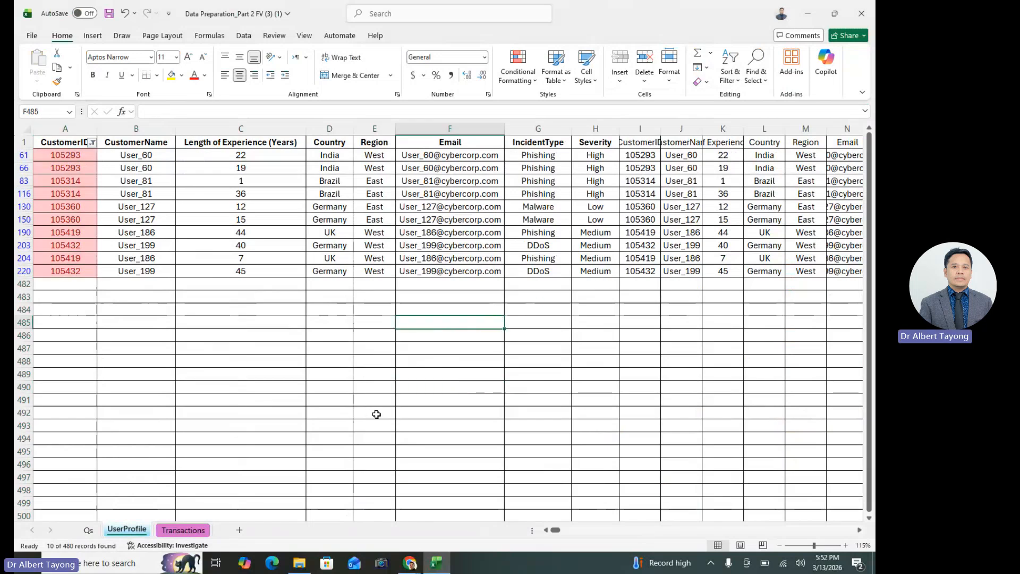
pyautogui.click(236, 376)
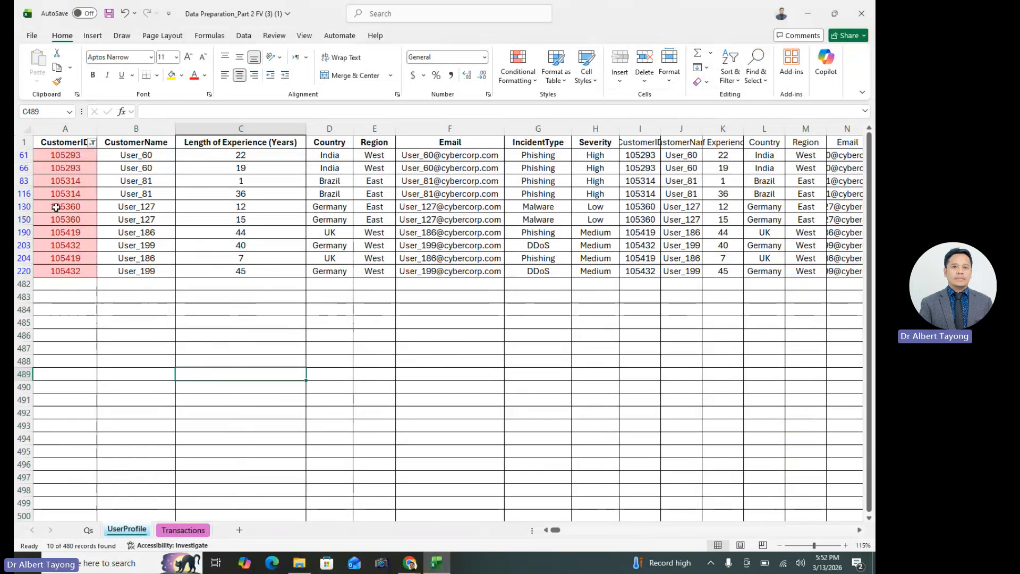
# Copy the filtered CustomerID column into column A of a new sheet and widen the column to fit its header
pyautogui.click(65, 129)
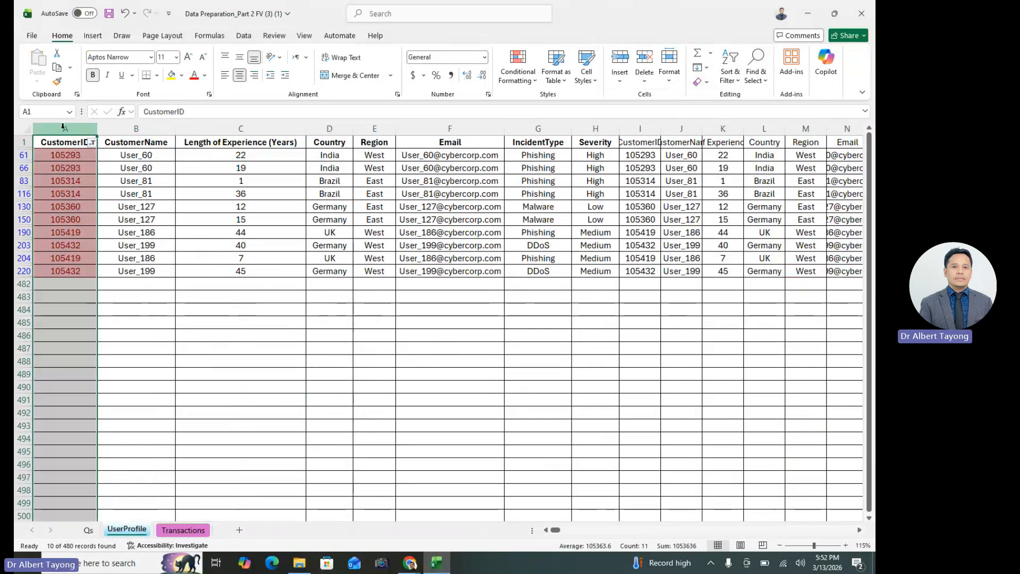
pyautogui.rightClick(65, 130)
pyautogui.click(90, 170)
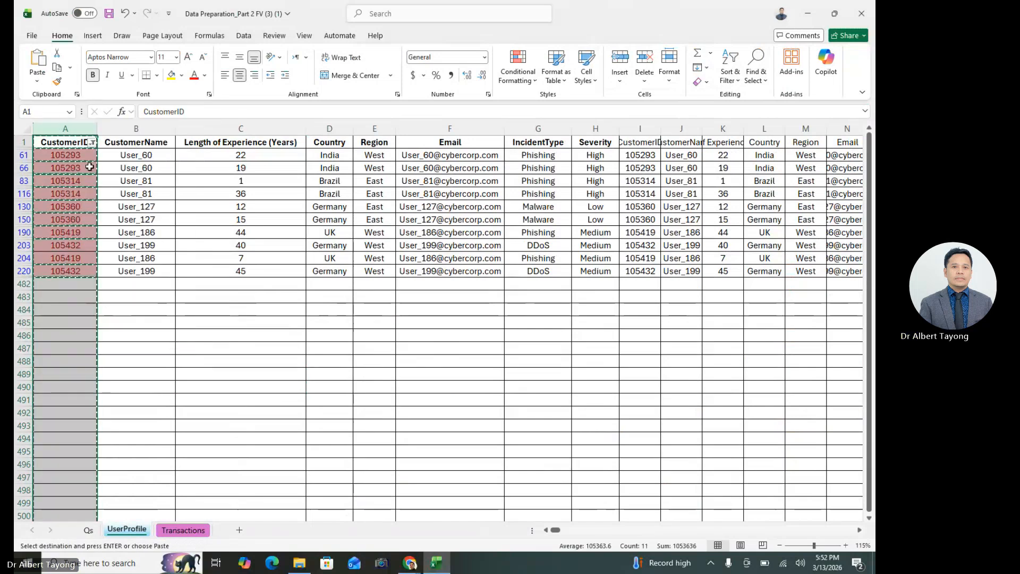
pyautogui.click(239, 530)
pyautogui.hotkey('ctrl', 'v')
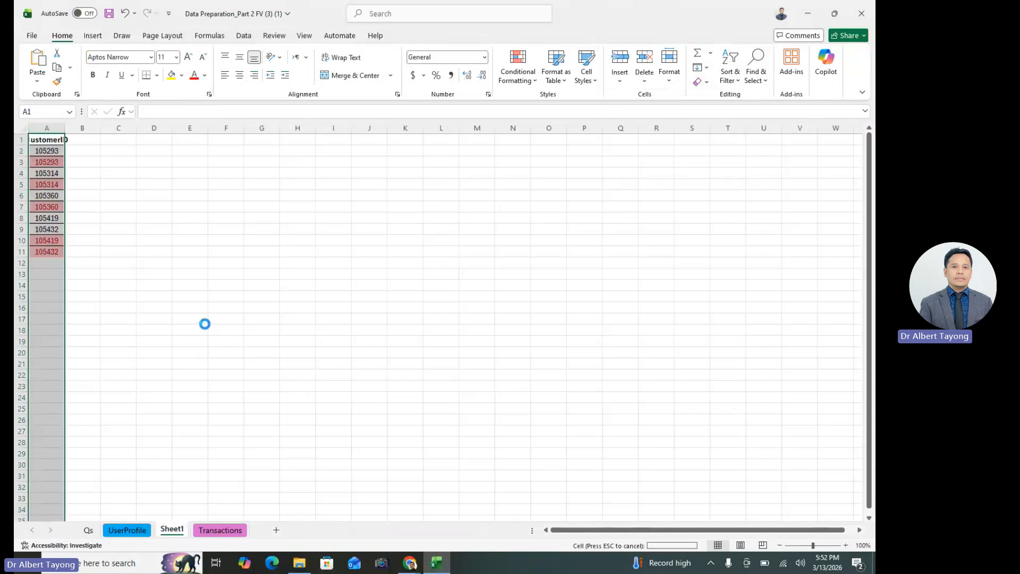
pyautogui.moveTo(65, 128); pyautogui.dragTo(100, 130)
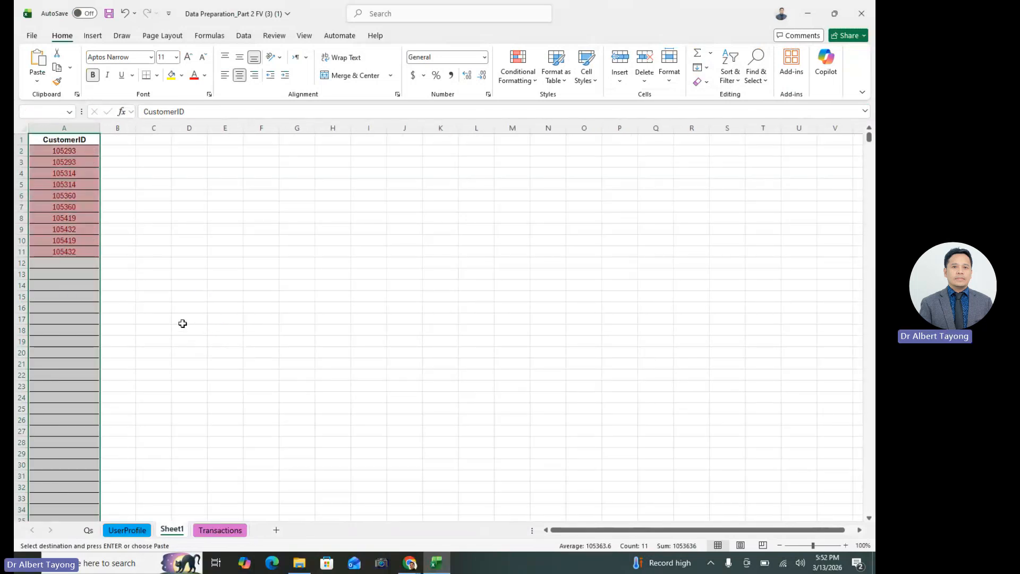
pyautogui.click(75, 228)
pyautogui.click(80, 123)
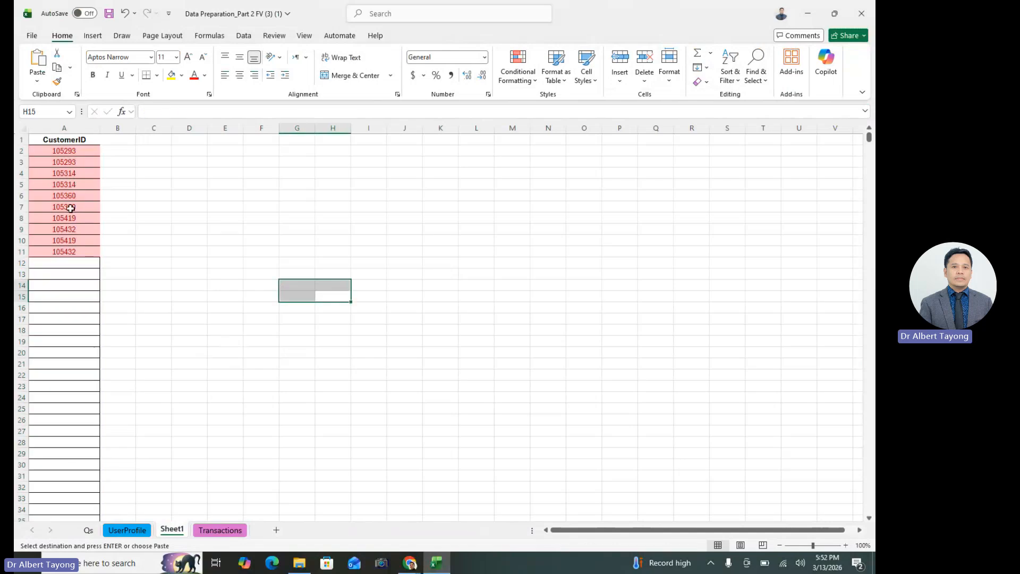
pyautogui.moveTo(333, 296); pyautogui.dragTo(297, 285)
# Remove duplicates from the new sheet's CustomerID column, treating the first row as a header
pyautogui.click(64, 128)
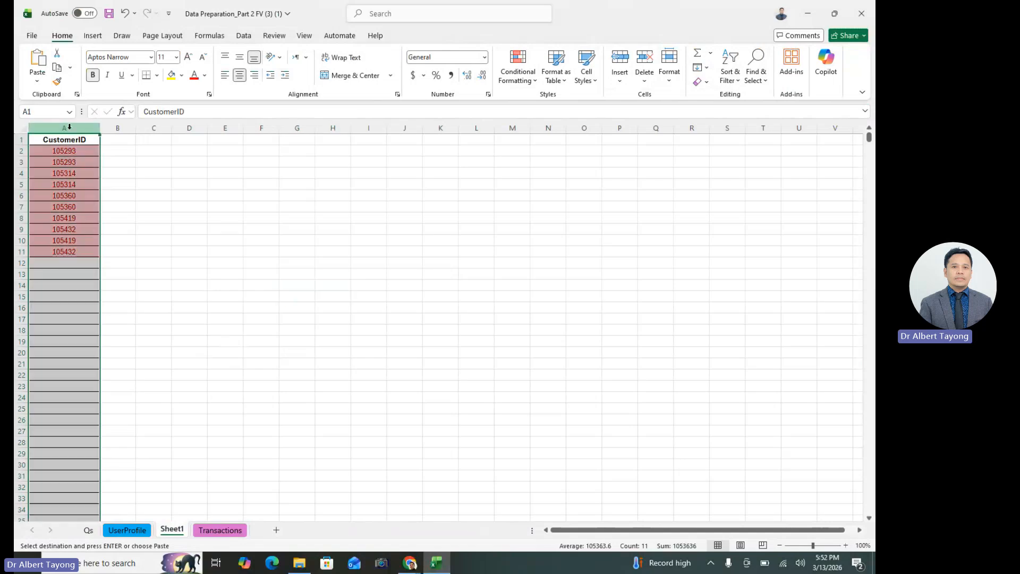
pyautogui.click(244, 36)
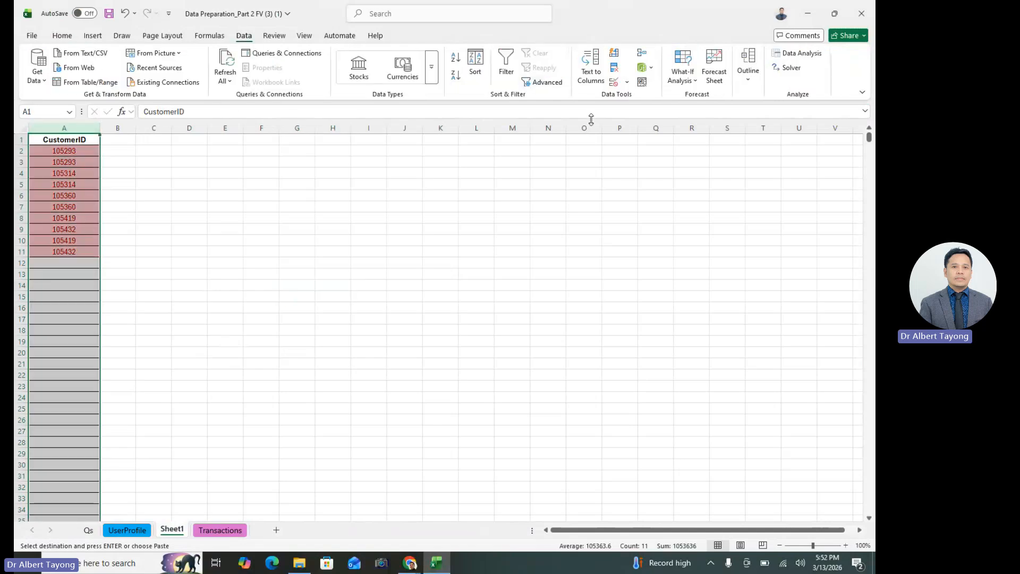
pyautogui.click(615, 72)
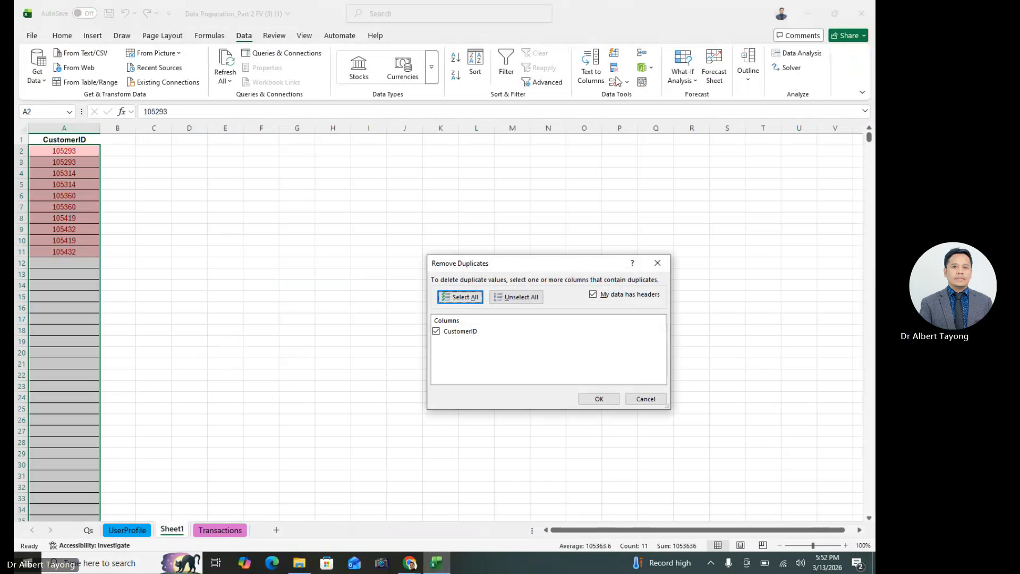
pyautogui.click(599, 399)
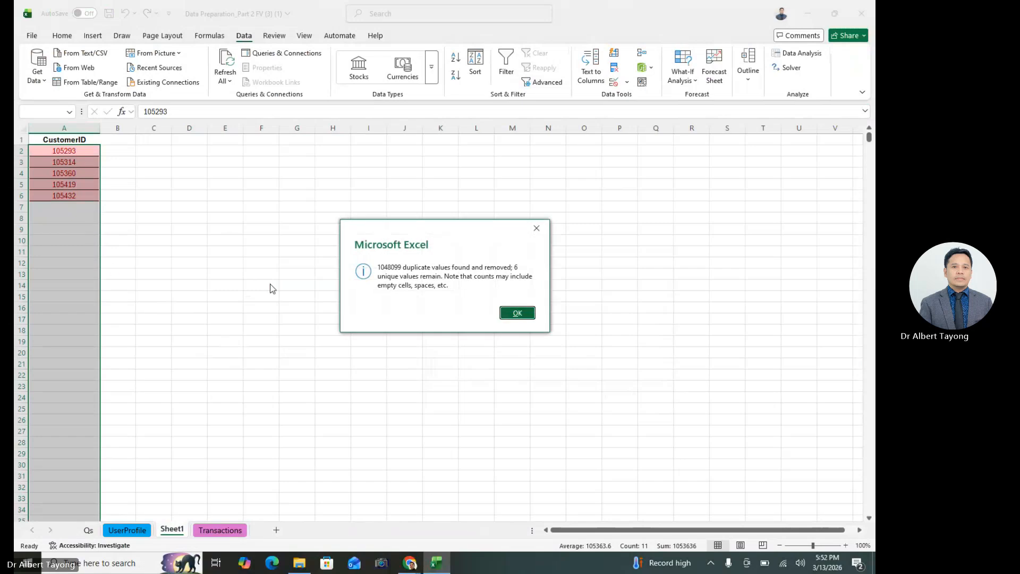
pyautogui.click(519, 314)
# Check the distinct CustomerIDs on the new sheet, comparing them with the UserProfile and Transactions sheets
pyautogui.click(239, 260)
pyautogui.click(88, 196)
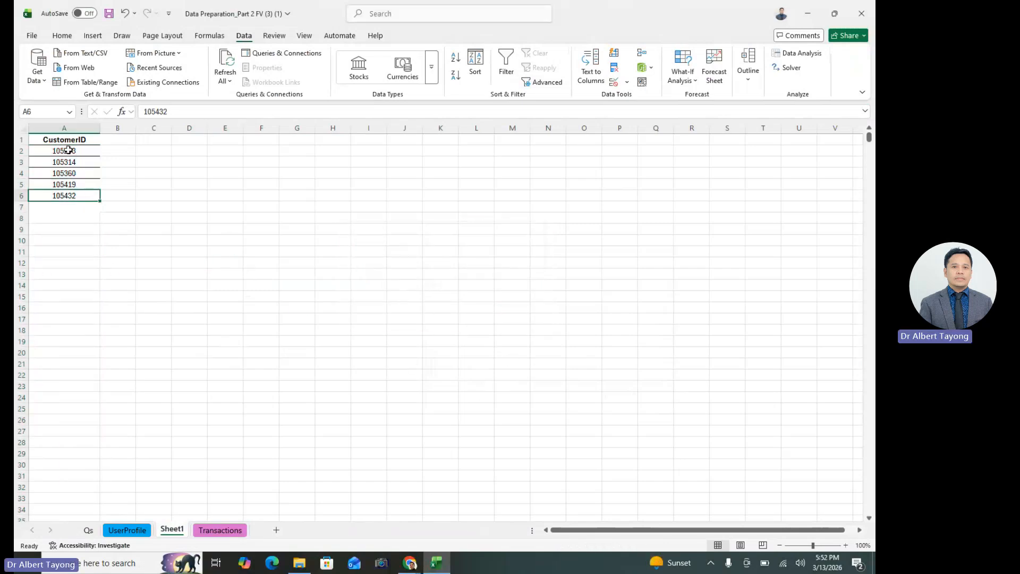
pyautogui.moveTo(69, 150); pyautogui.dragTo(76, 196)
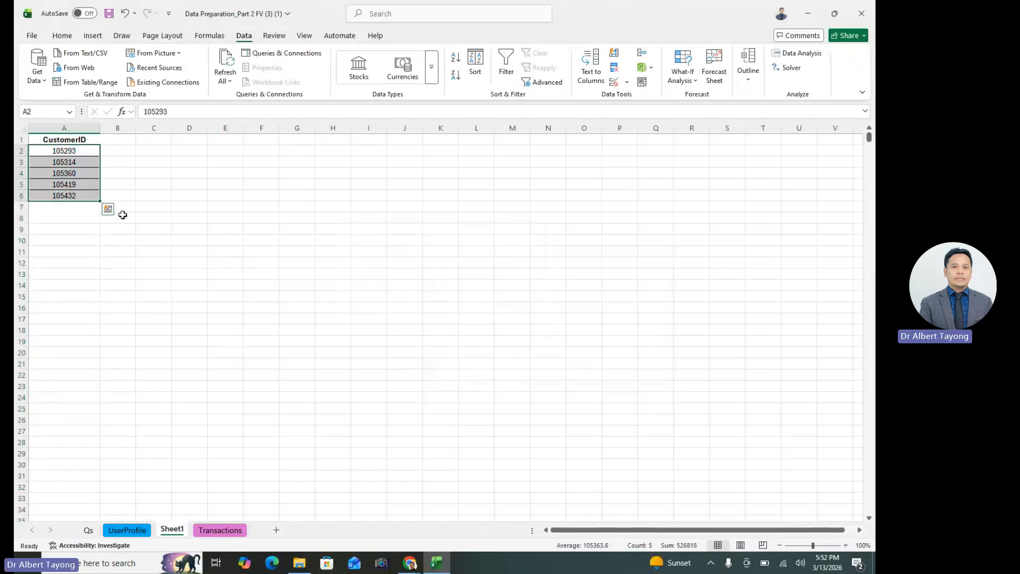
pyautogui.click(229, 260)
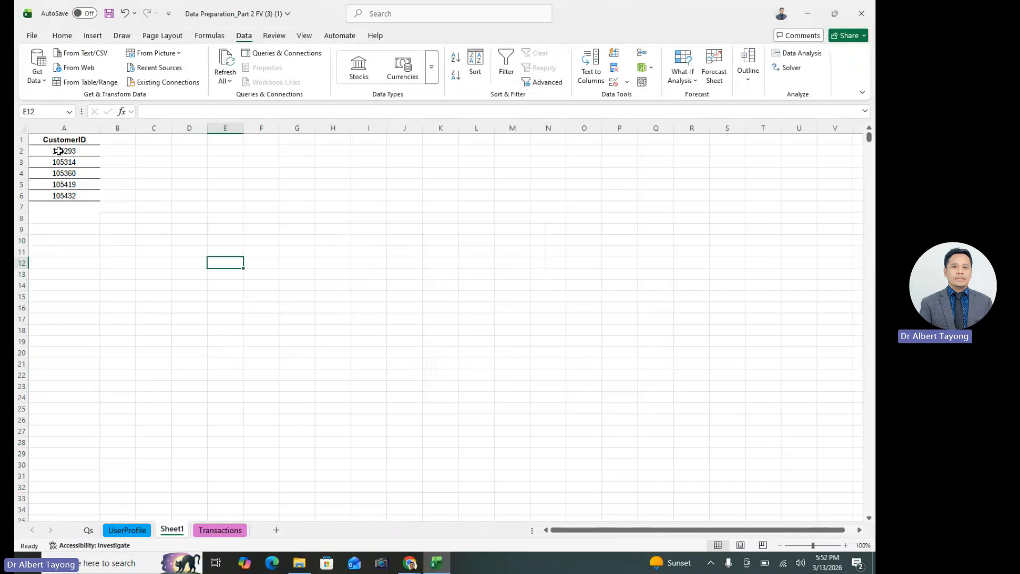
pyautogui.moveTo(59, 151); pyautogui.dragTo(77, 196)
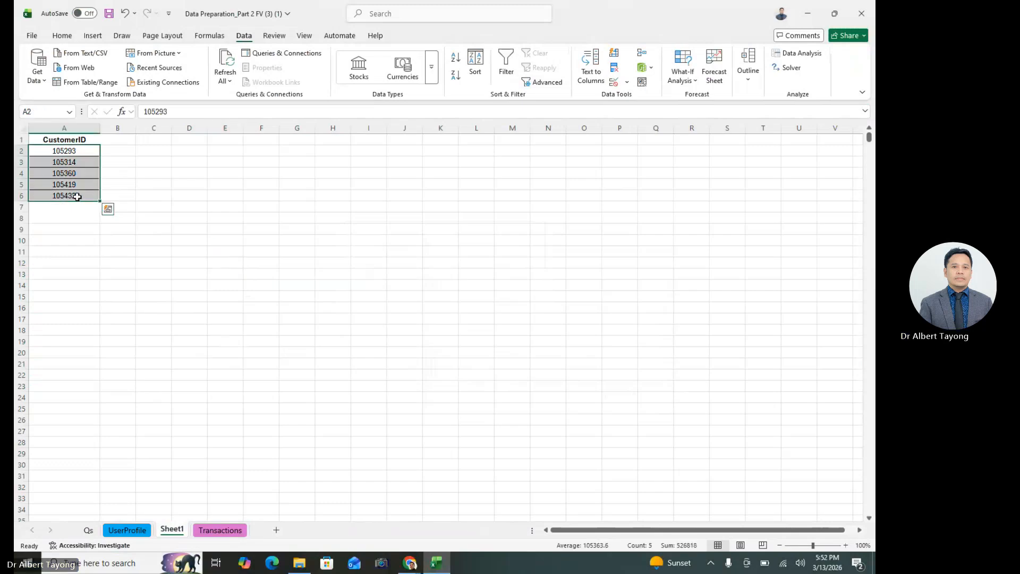
pyautogui.click(119, 530)
pyautogui.click(218, 530)
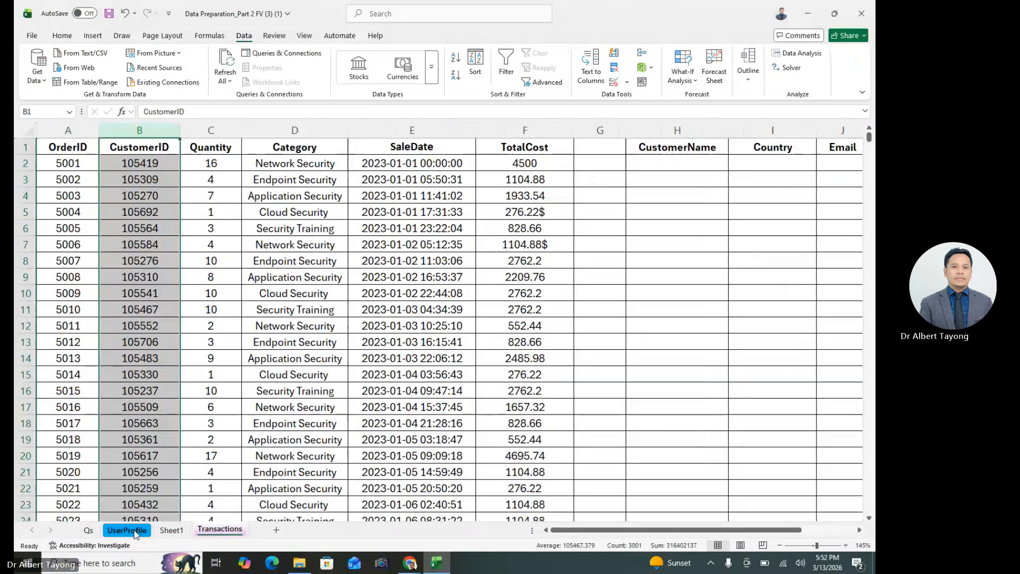
pyautogui.click(133, 530)
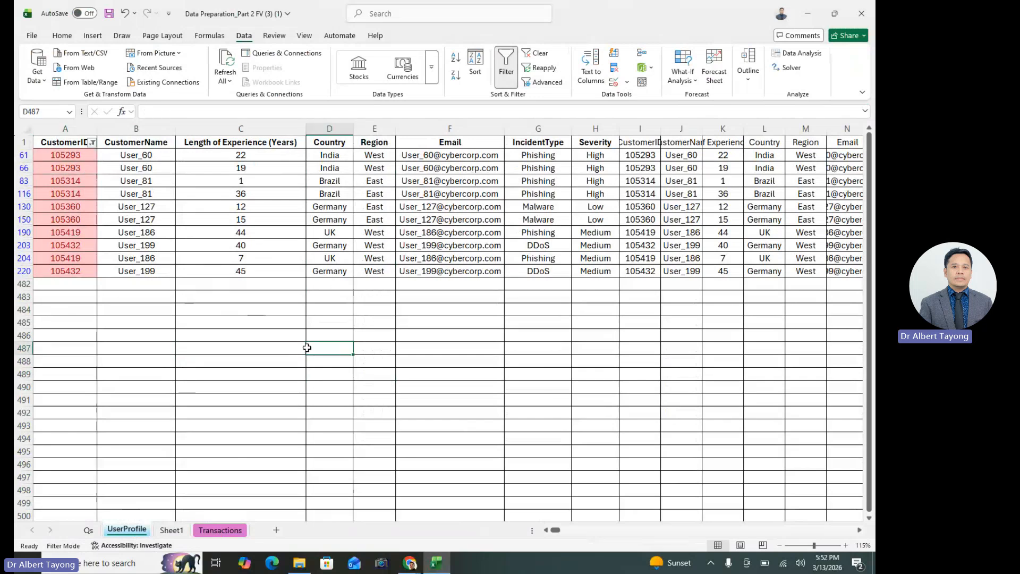
pyautogui.click(89, 280)
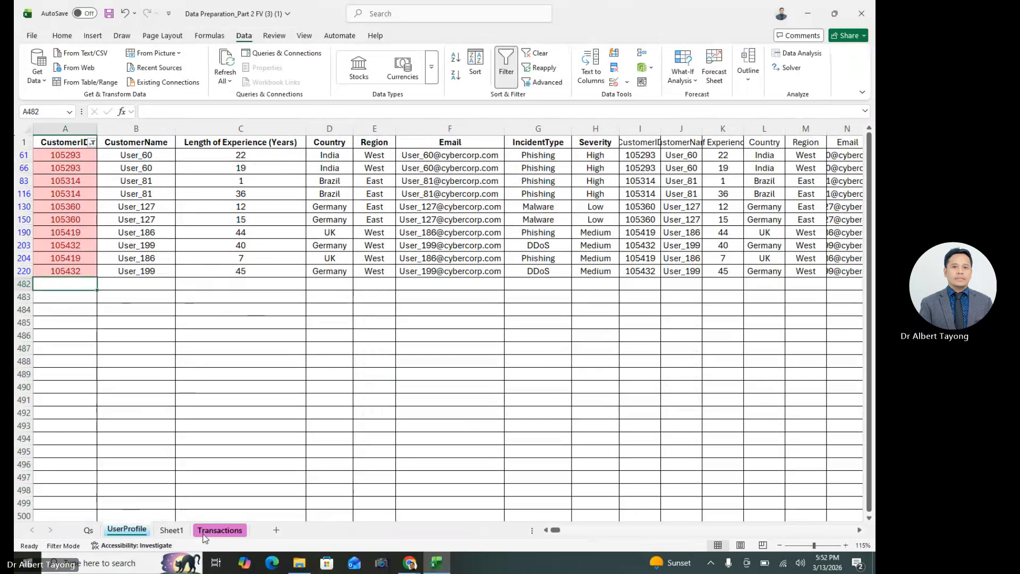
# Check the distinct CustomerIDs on Sheet1, and delete row 61 of the filtered UserProfile data, the first repeated customer's 22-year entry
pyautogui.click(172, 530)
pyautogui.click(146, 340)
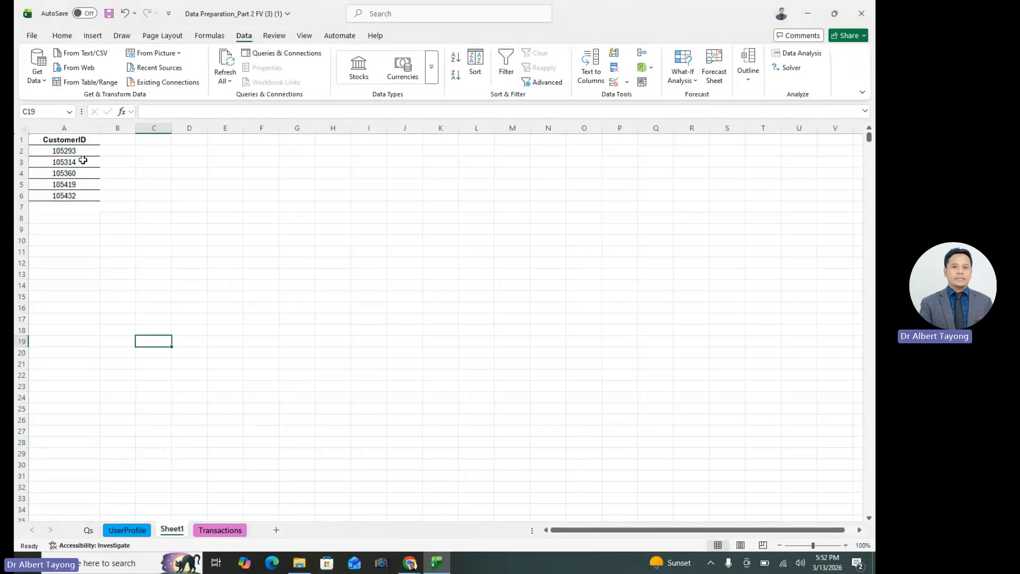
pyautogui.click(83, 150)
pyautogui.click(82, 141)
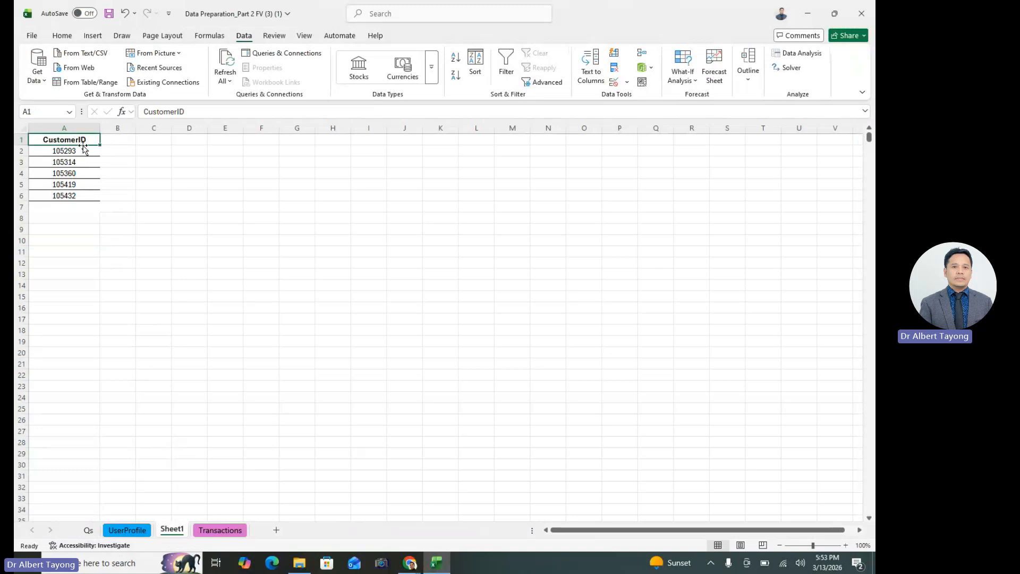
pyautogui.click(84, 151)
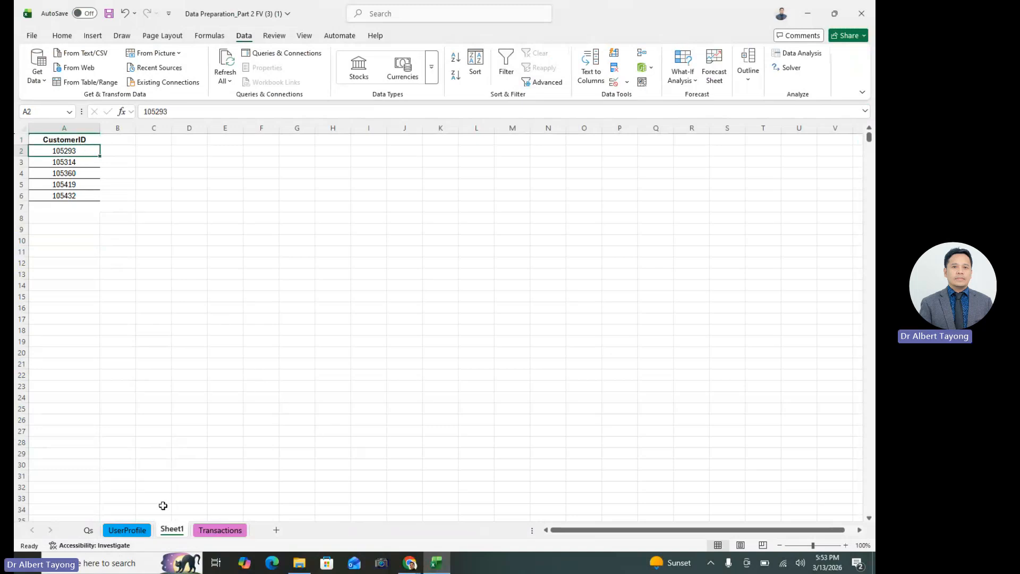
pyautogui.click(127, 531)
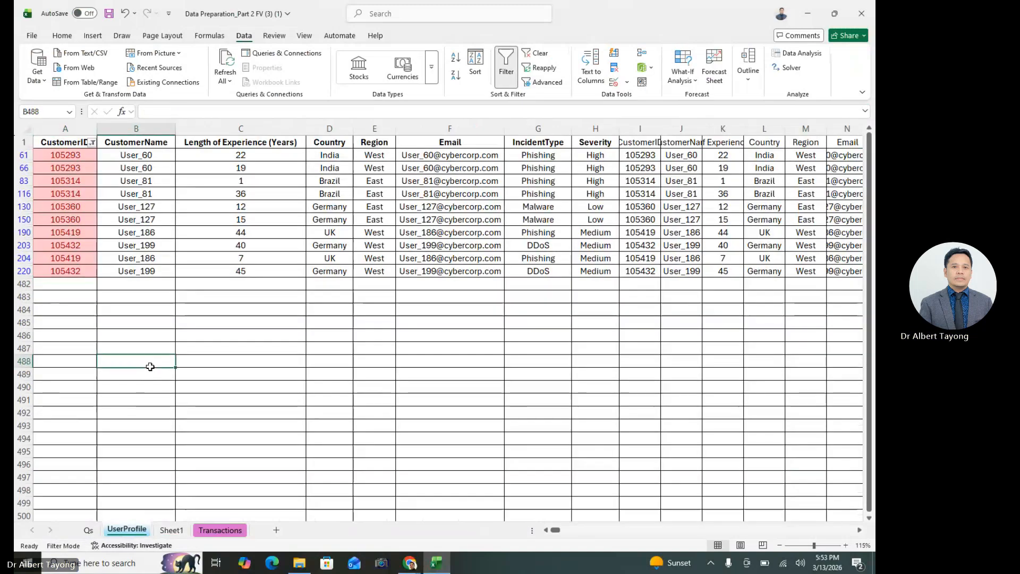
pyautogui.click(21, 155)
pyautogui.rightClick(21, 155)
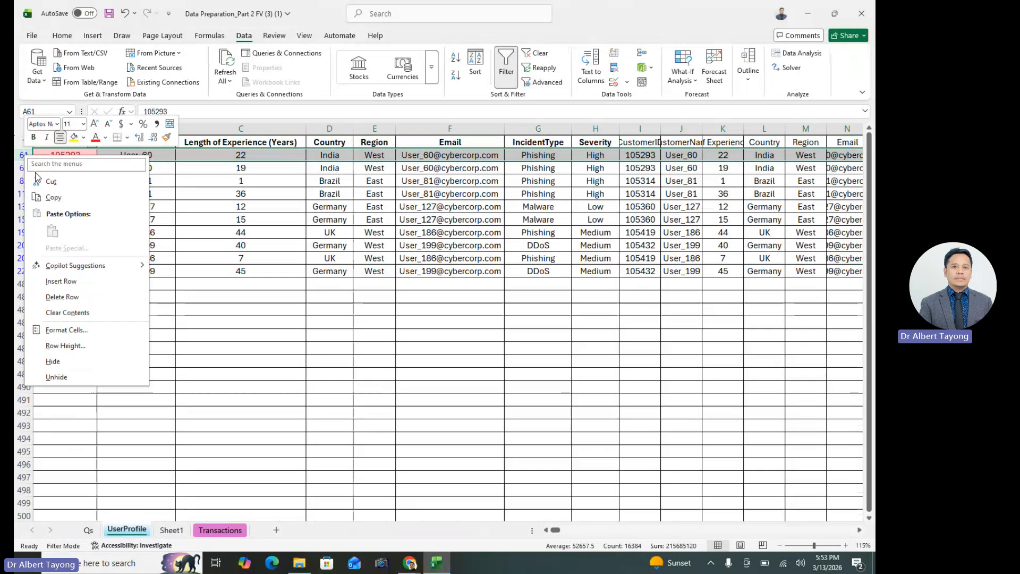
pyautogui.click(80, 297)
pyautogui.click(80, 157)
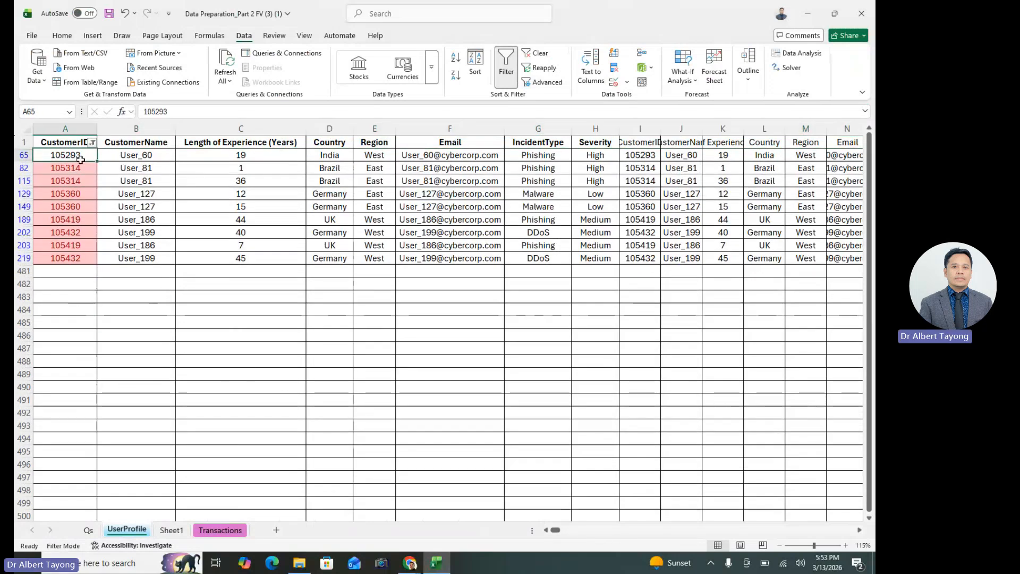
# Delete row 115 of the filtered UserProfile data, the second repeated customer's duplicate entry with 36 years of experience
pyautogui.click(187, 530)
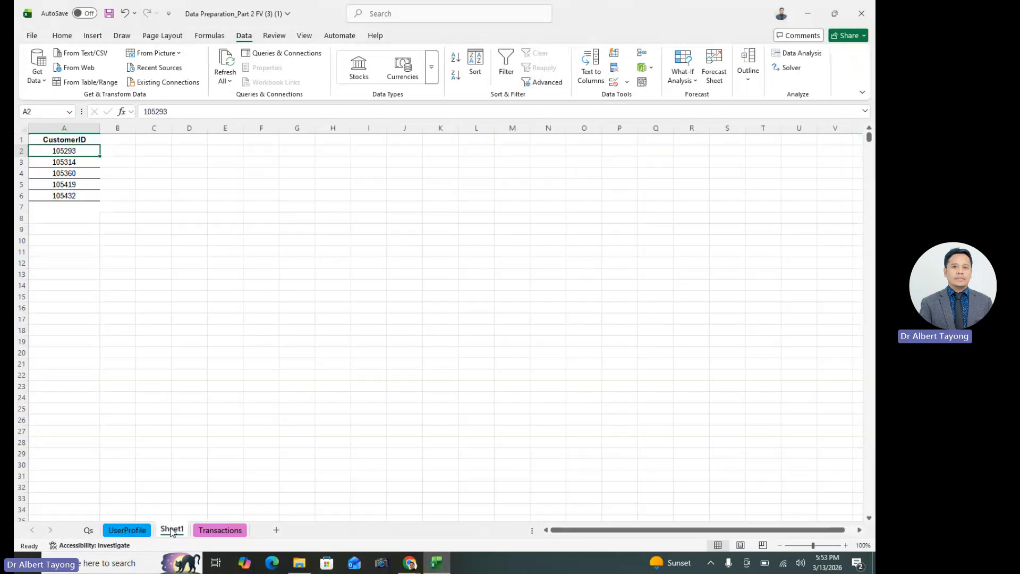
pyautogui.click(127, 530)
pyautogui.click(20, 180)
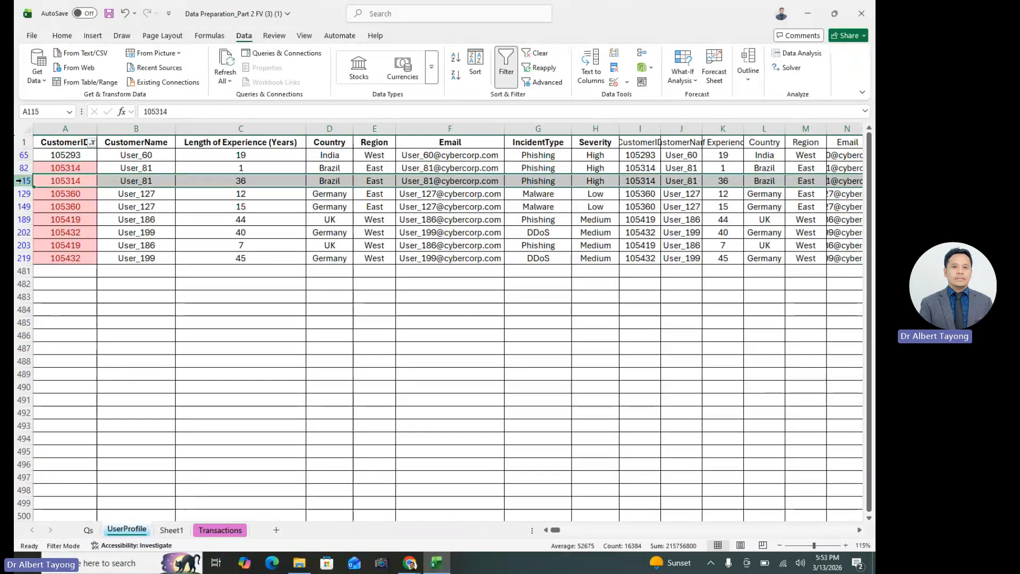
pyautogui.rightClick(19, 181)
pyautogui.click(138, 328)
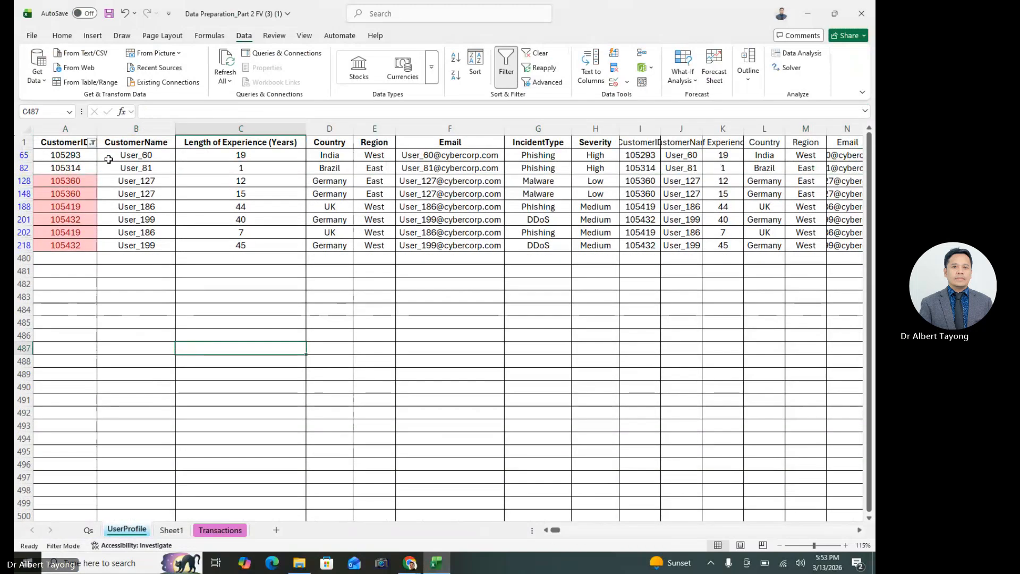
pyautogui.click(71, 168)
pyautogui.click(159, 296)
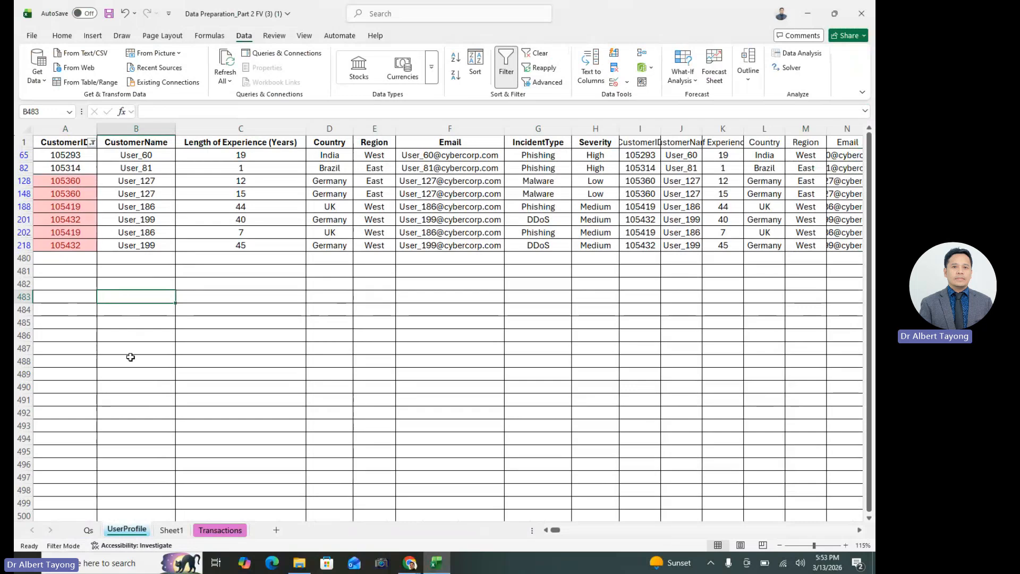
# Compare the third repeated CustomerID with the Sheet1 list and delete its duplicate UserProfile entry, row 148 with 15 years of experience
pyautogui.click(227, 372)
pyautogui.click(62, 194)
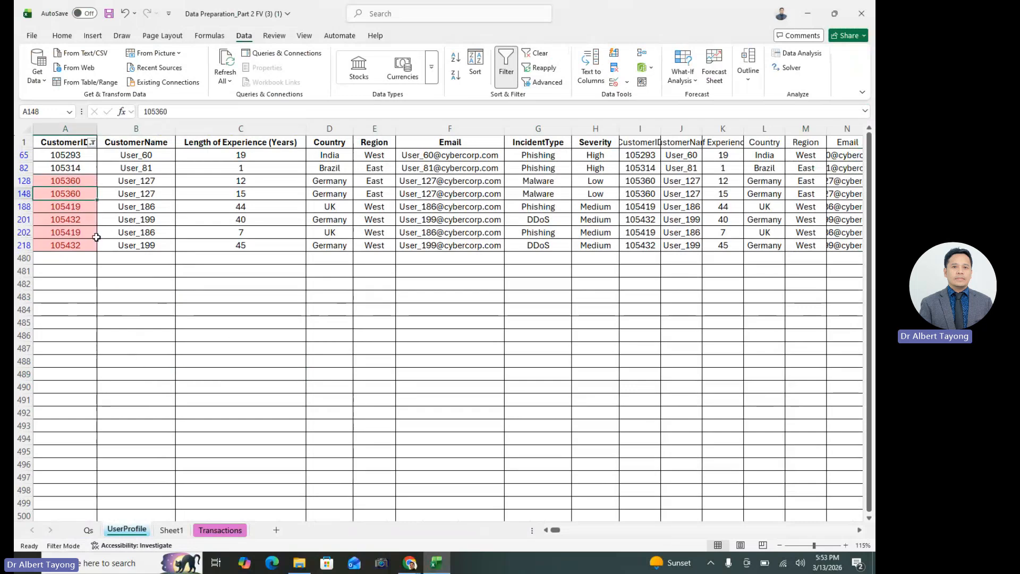
pyautogui.click(171, 532)
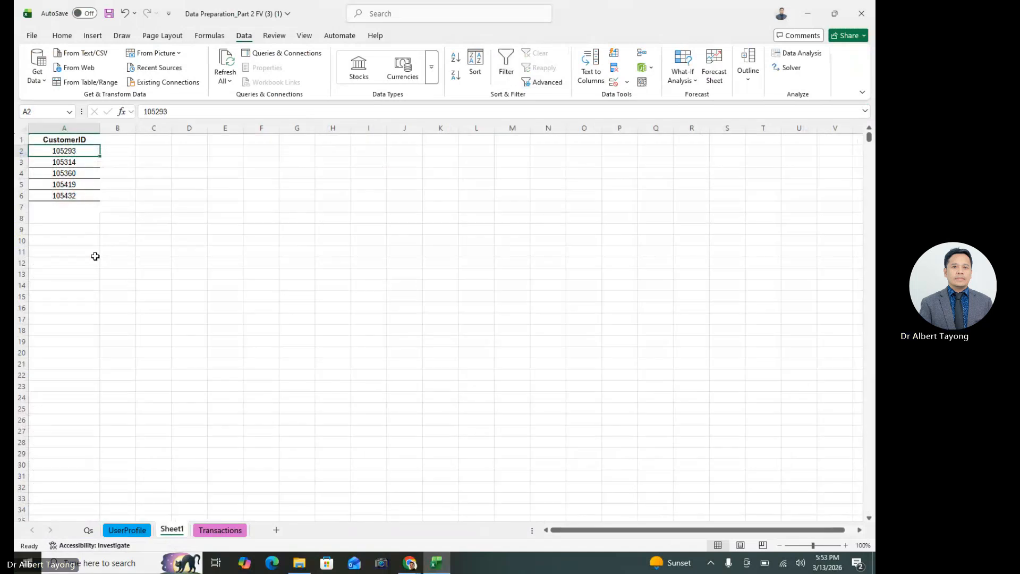
pyautogui.click(86, 172)
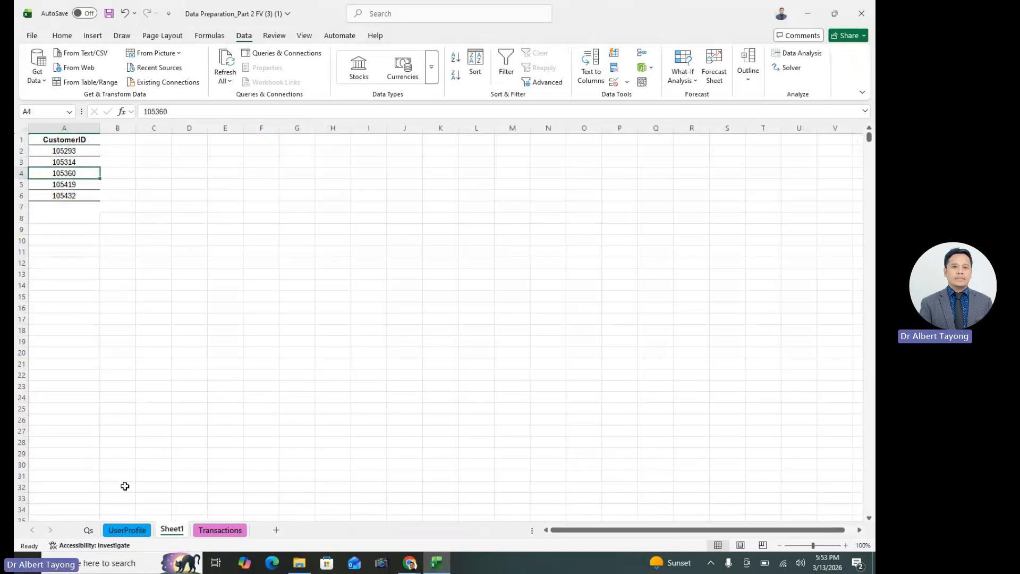
pyautogui.click(127, 530)
pyautogui.click(22, 194)
pyautogui.rightClick(22, 194)
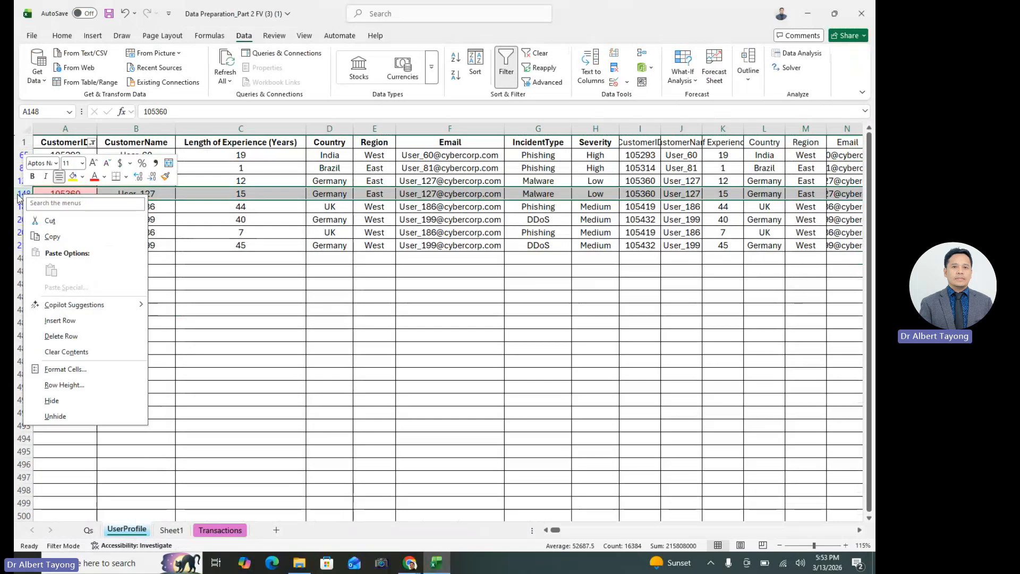
pyautogui.click(71, 335)
pyautogui.click(136, 322)
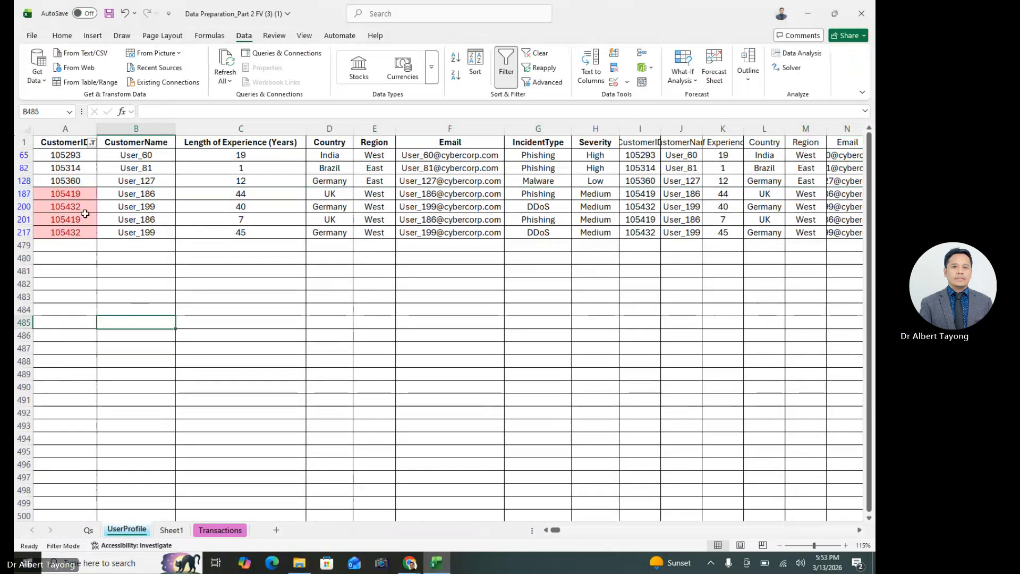
# Delete row 201 of the filtered UserProfile data, the duplicate UK entry with 7 years of experience
pyautogui.moveTo(63, 159); pyautogui.dragTo(72, 181)
pyautogui.click(195, 325)
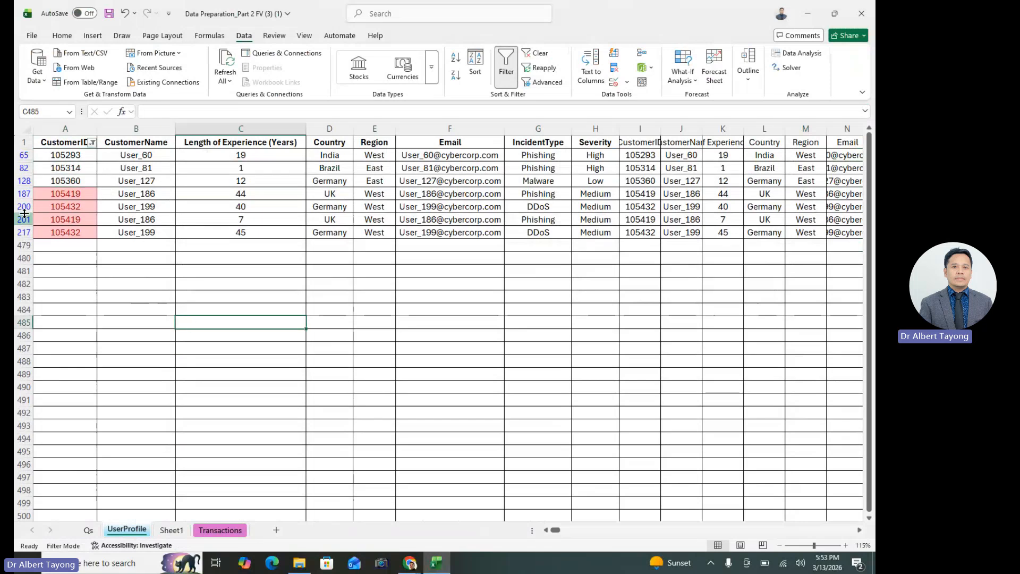
pyautogui.rightClick(24, 219)
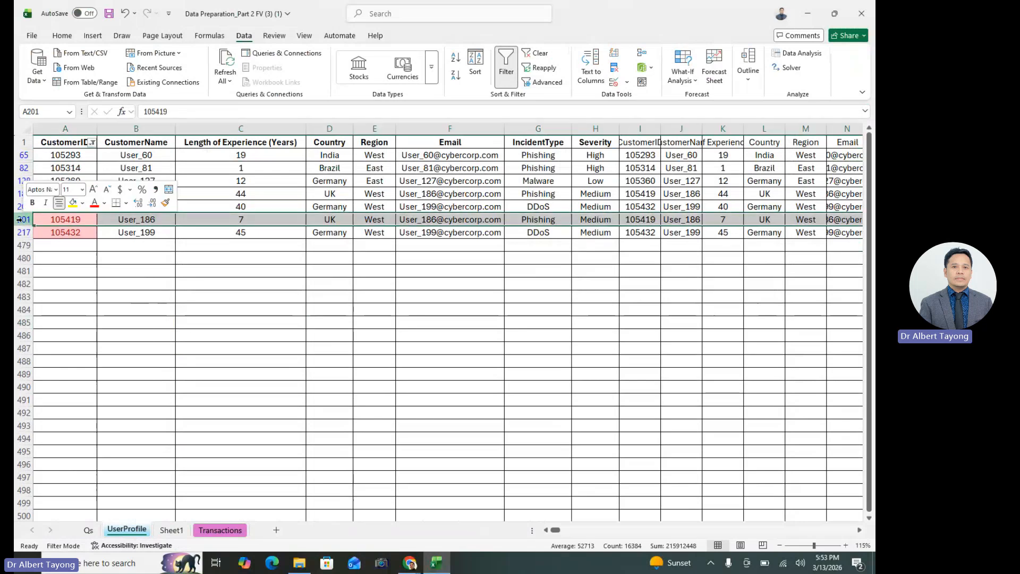
pyautogui.click(79, 363)
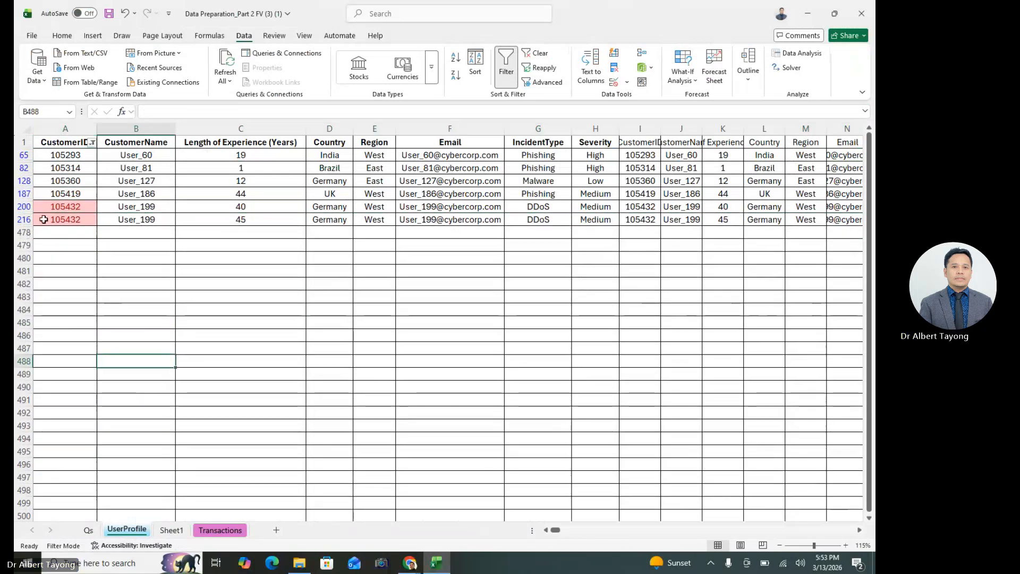
# Delete row 216 of the filtered UserProfile data, the duplicate Germany entry with 45 years, and check the remaining CustomerIDs
pyautogui.click(20, 220)
pyautogui.rightClick(19, 219)
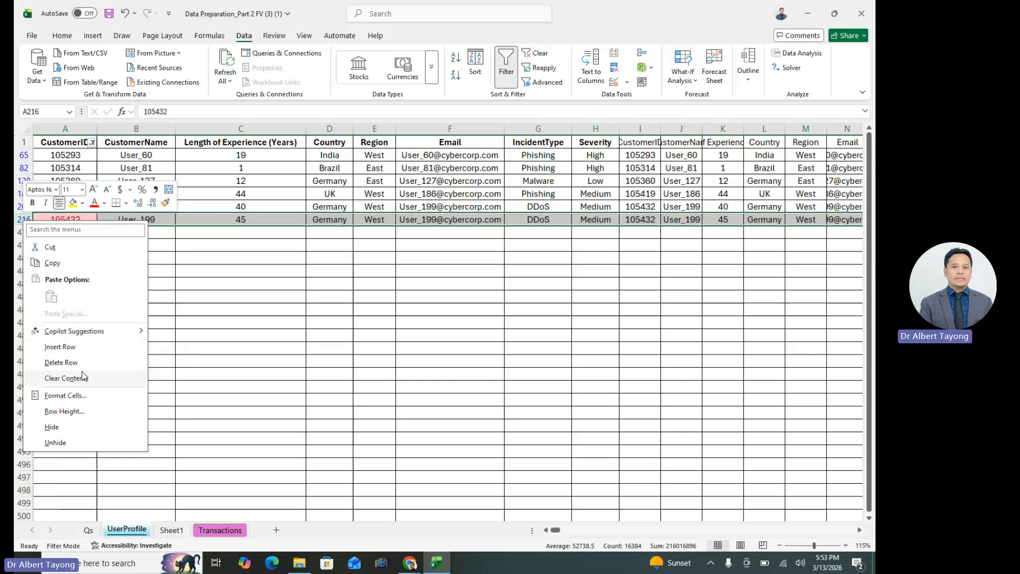
pyautogui.click(141, 361)
pyautogui.click(64, 139)
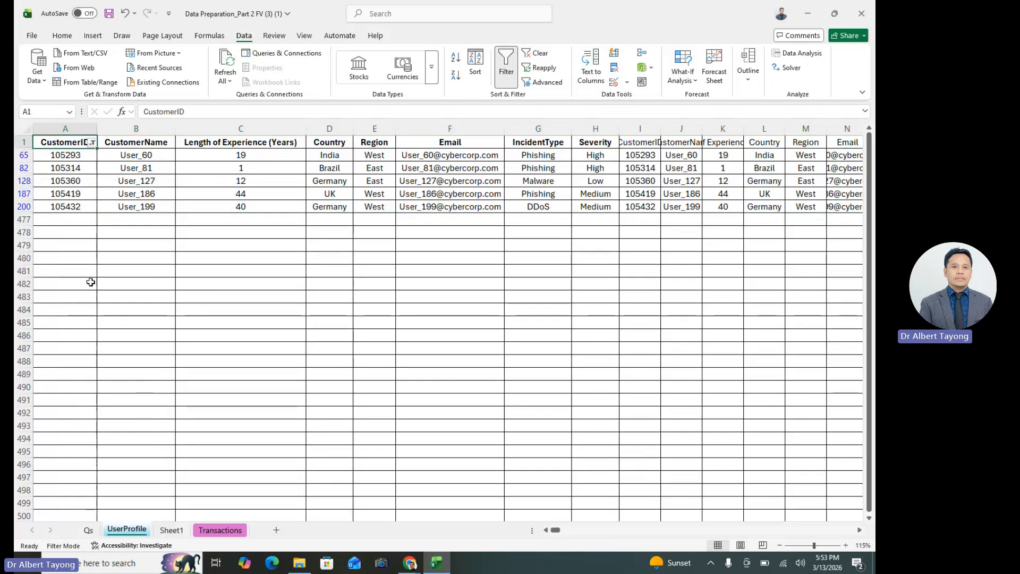
pyautogui.moveTo(80, 154); pyautogui.dragTo(81, 205)
pyautogui.click(375, 284)
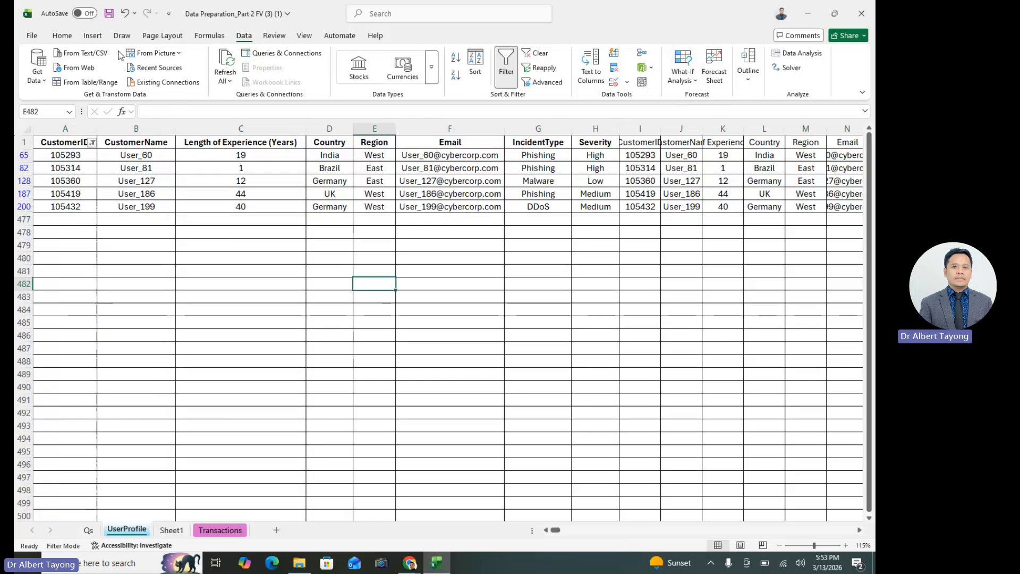
# Turn off the filter on the UserProfile sheet to show all records
pyautogui.click(62, 36)
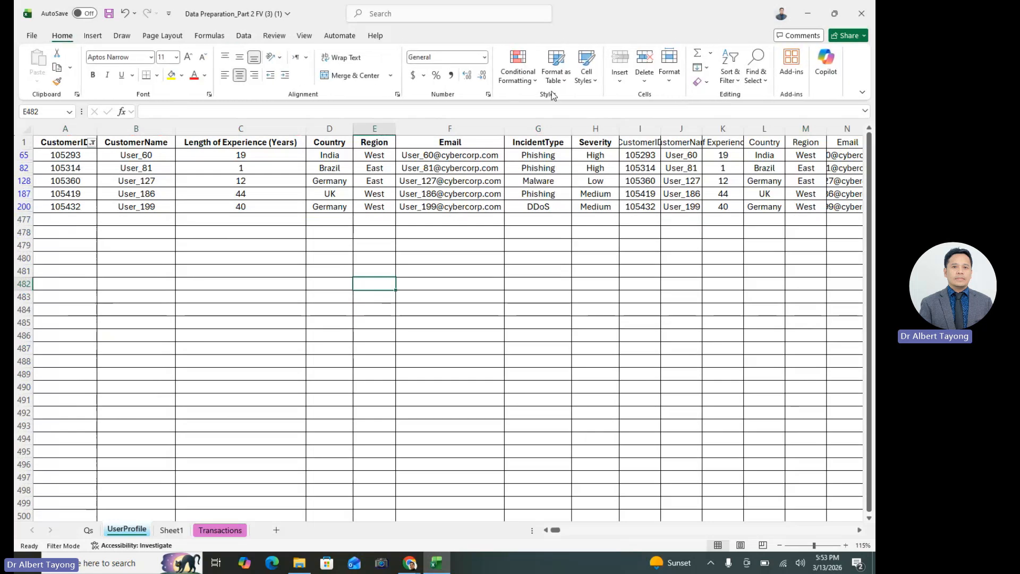
pyautogui.click(731, 74)
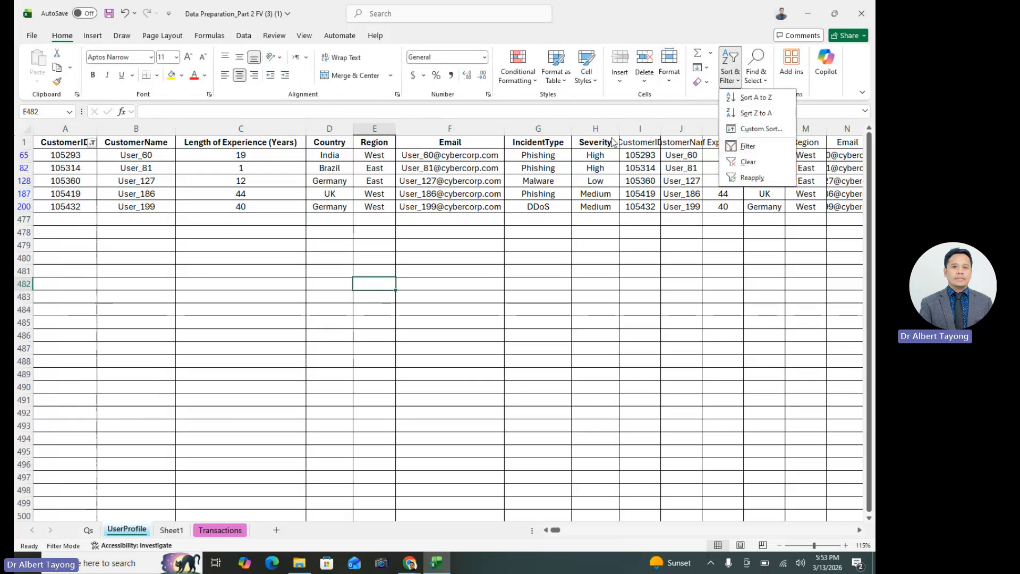
pyautogui.click(752, 152)
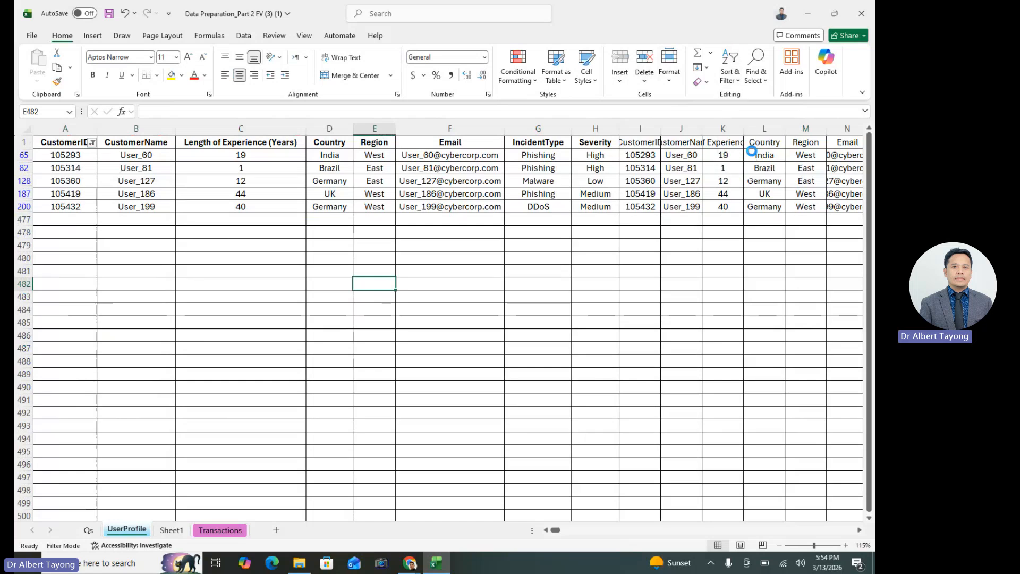
pyautogui.click(250, 256)
# Rename Sheet1, which holds the distinct repeated CustomerIDs, as "Duplicated Customer ID"
pyautogui.click(174, 532)
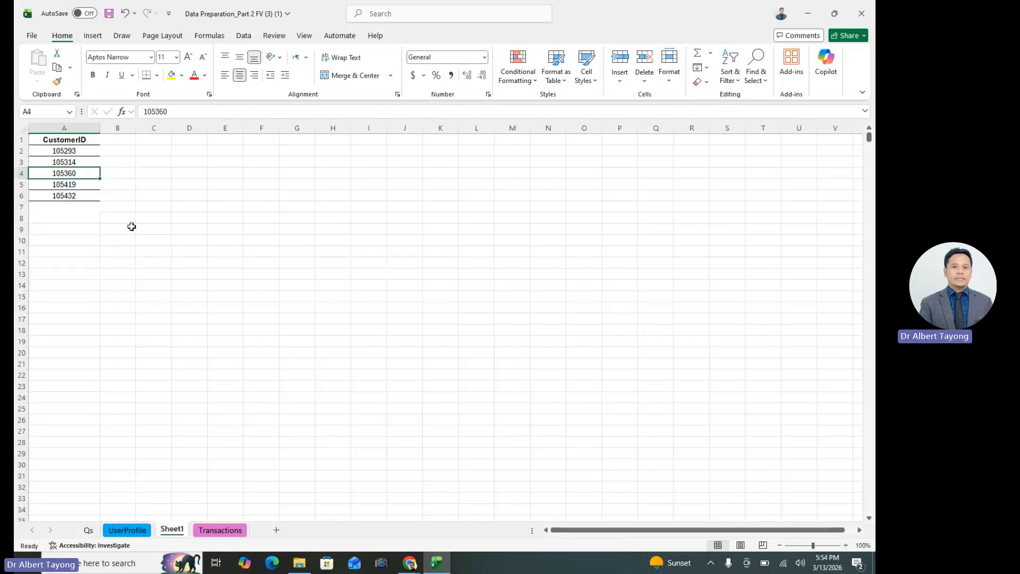
pyautogui.moveTo(131, 227); pyautogui.dragTo(125, 218)
pyautogui.moveTo(81, 141); pyautogui.dragTo(79, 206)
pyautogui.rightClick(75, 156)
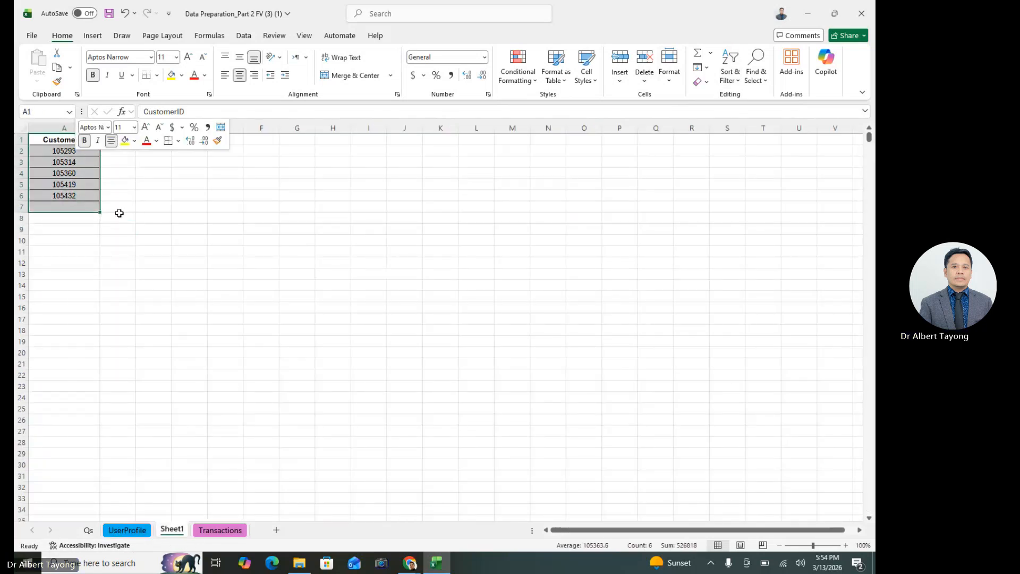
pyautogui.click(267, 401)
pyautogui.rightClick(174, 533)
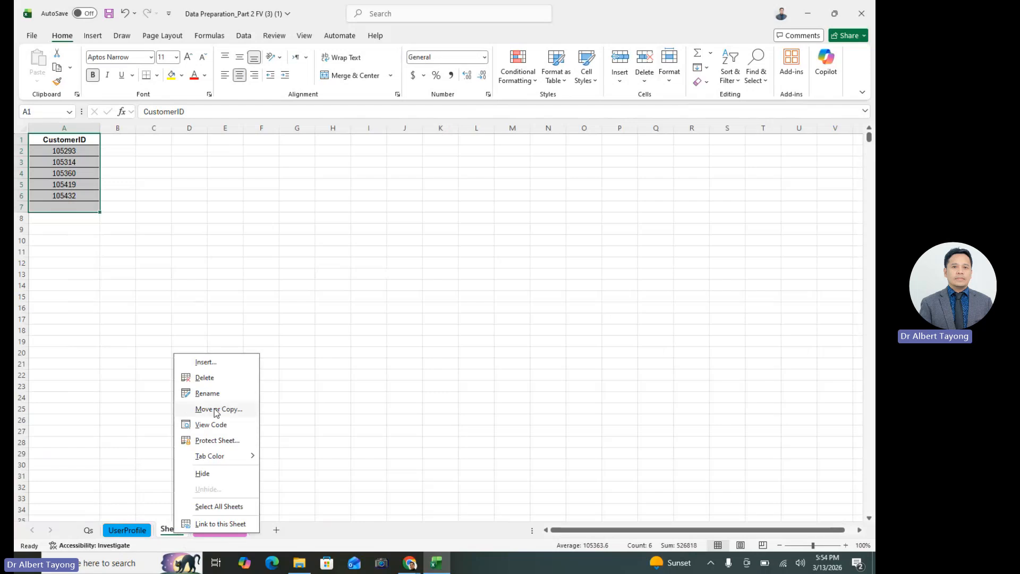
pyautogui.click(215, 392)
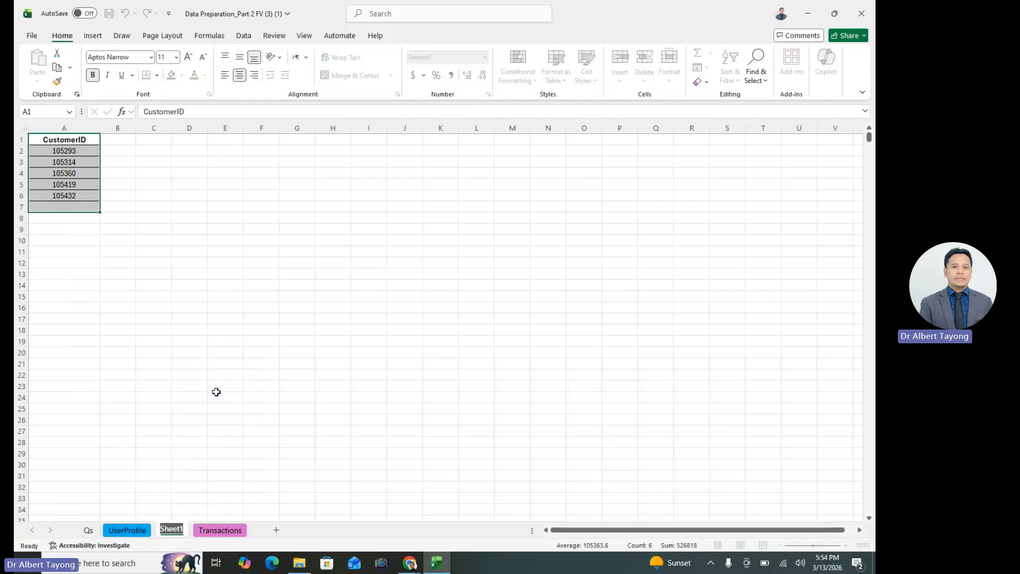
pyautogui.write('Duplicat')
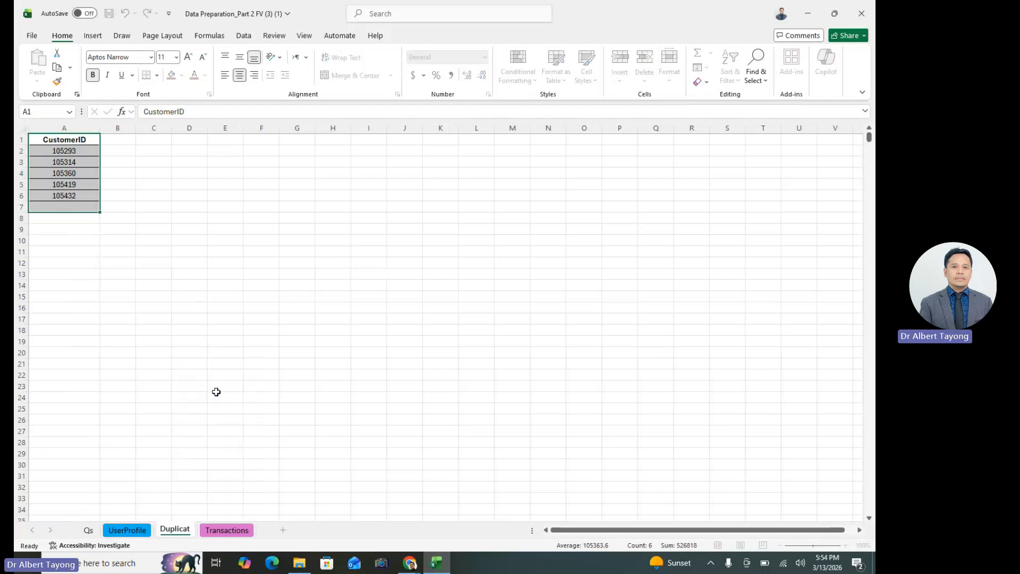
pyautogui.write('ed')
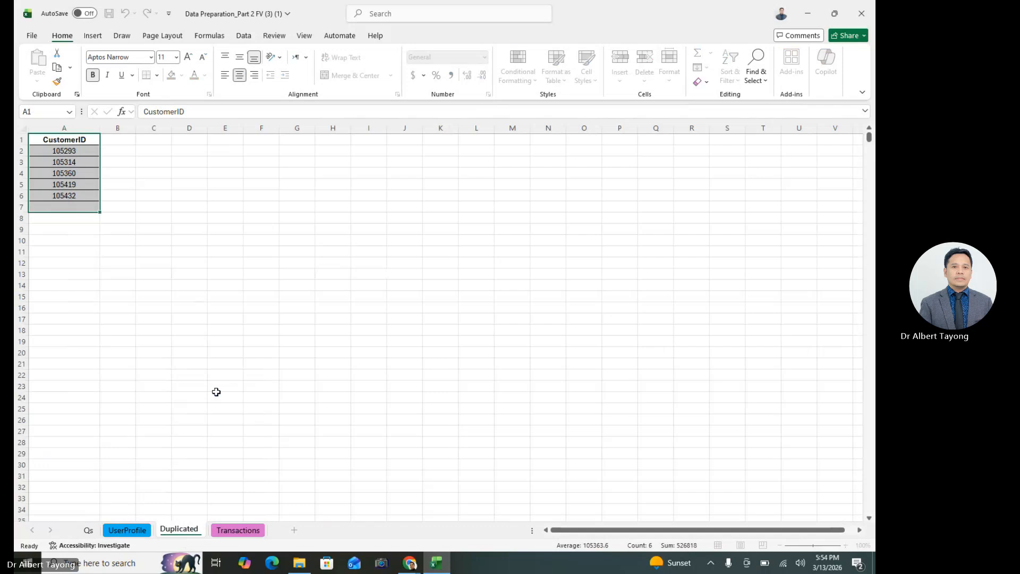
pyautogui.write(' Custome')
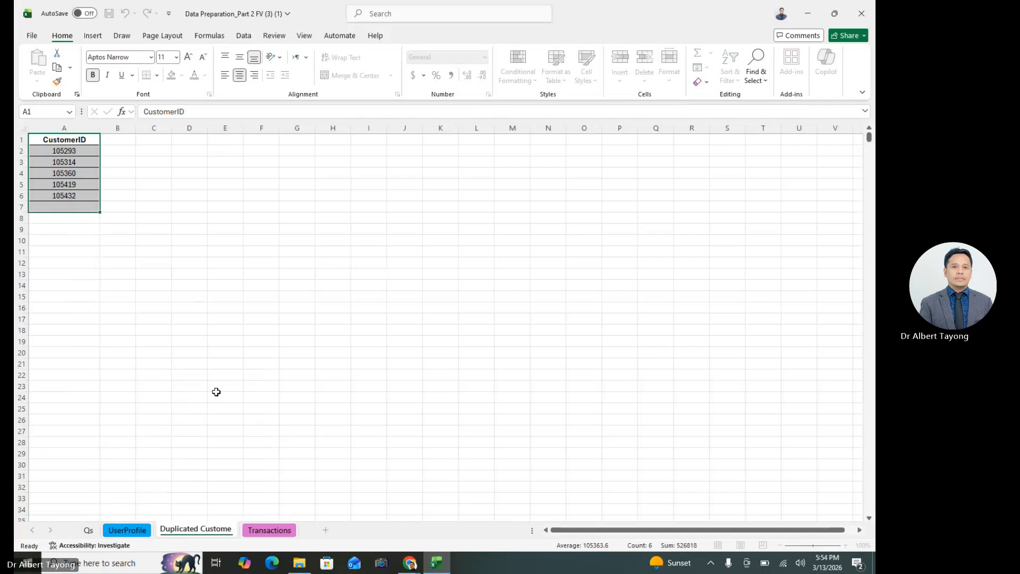
pyautogui.write('r ID')
pyautogui.click(305, 160)
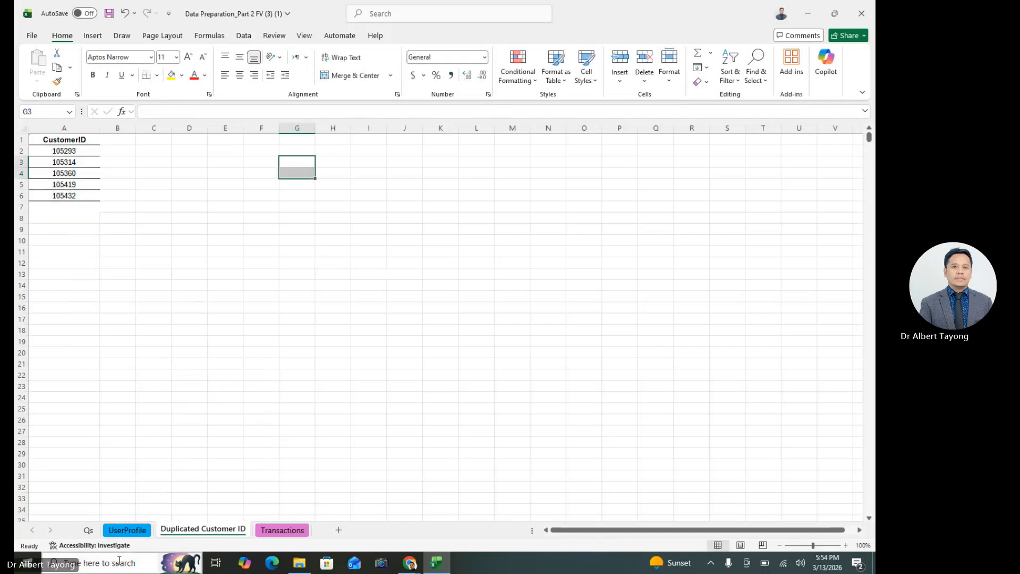
# Return to the UserProfile sheet by way of the Qs sheet and close the Accessibility Assistant
pyautogui.click(89, 545)
pyautogui.click(88, 530)
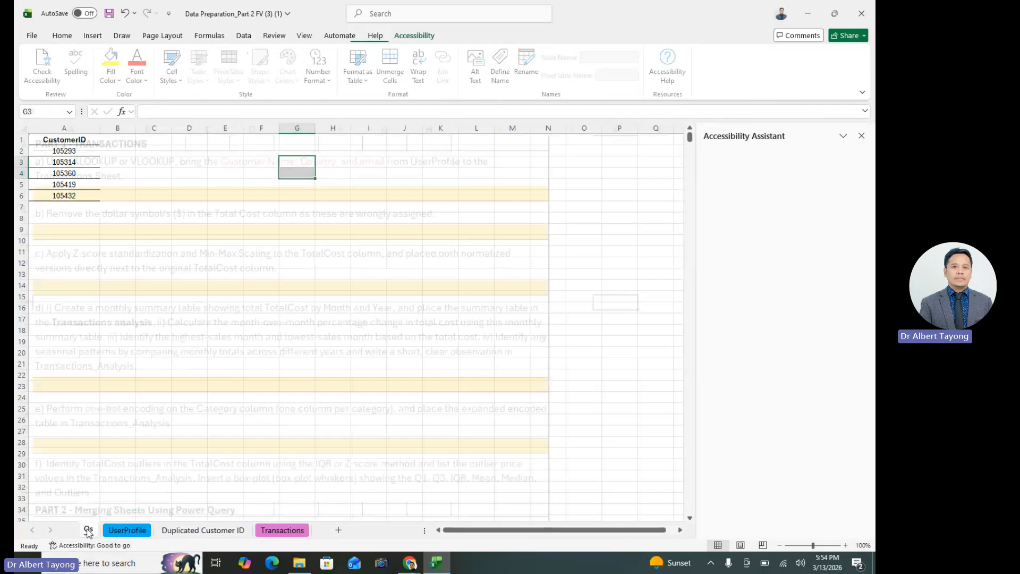
pyautogui.click(126, 530)
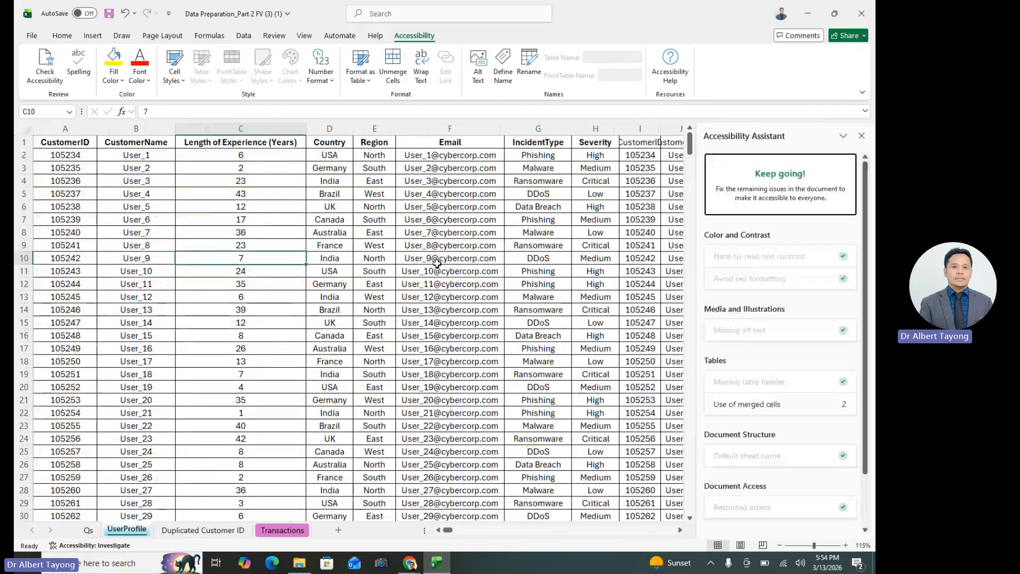
pyautogui.click(862, 136)
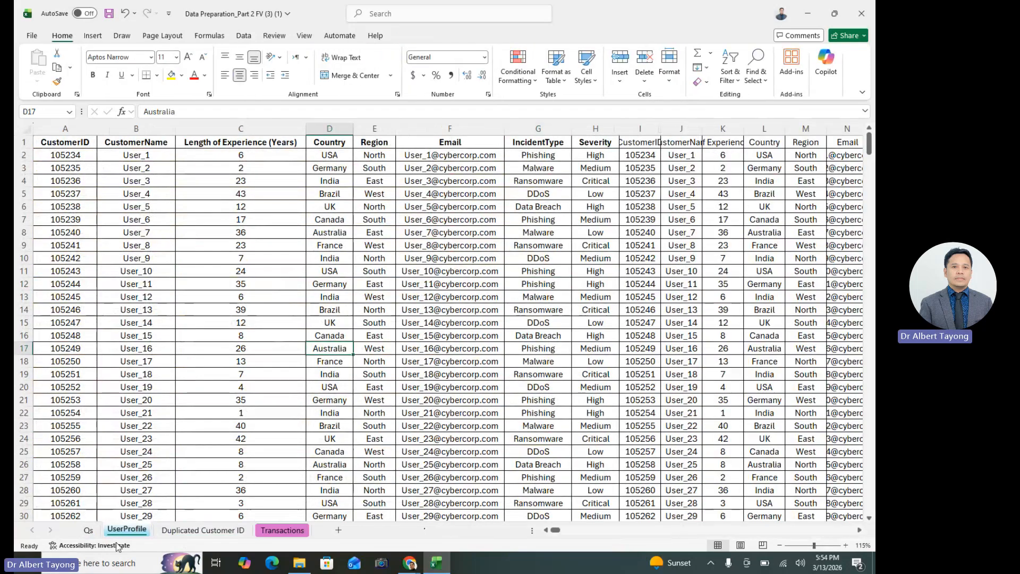
# Move the Transactions sheet so it sits between UserProfile and Duplicated Customer ID
pyautogui.click(203, 530)
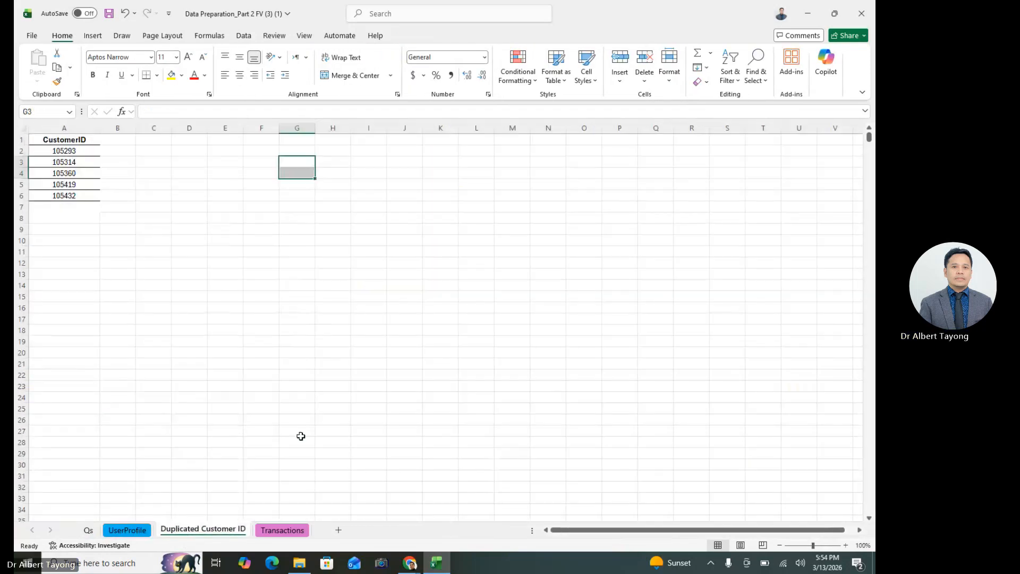
pyautogui.click(285, 531)
pyautogui.moveTo(282, 531); pyautogui.dragTo(202, 539)
pyautogui.click(484, 298)
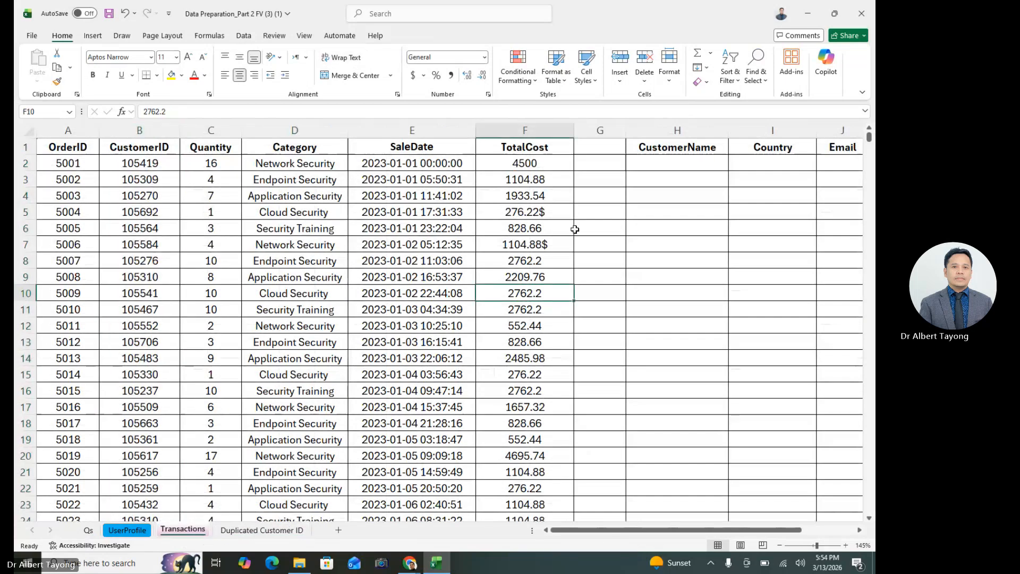
# On the Transactions sheet, narrow the blank column G and fit the TotalCost column to its contents
pyautogui.click(691, 197)
pyautogui.click(777, 213)
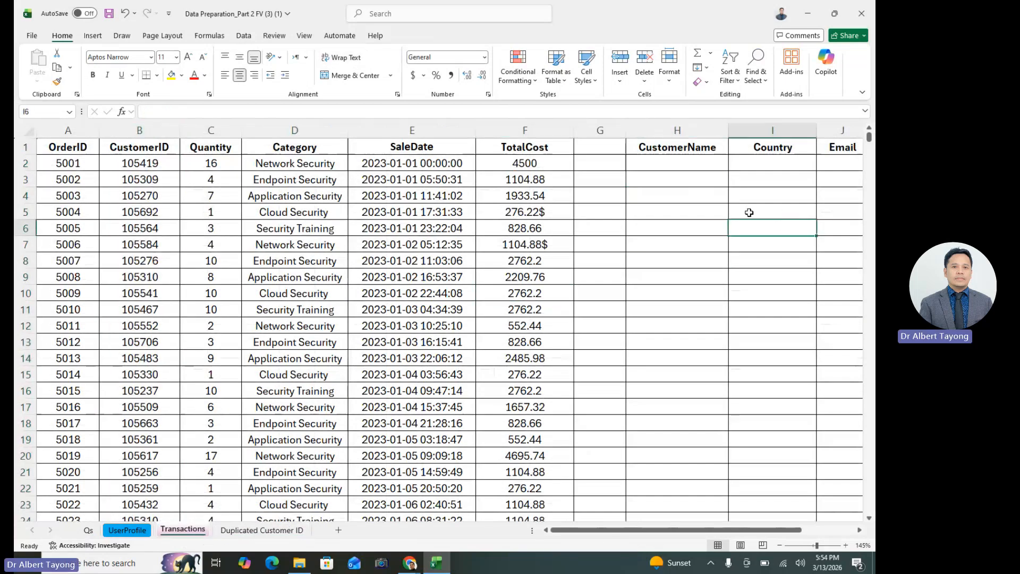
pyautogui.click(694, 227)
pyautogui.moveTo(626, 130); pyautogui.dragTo(606, 153)
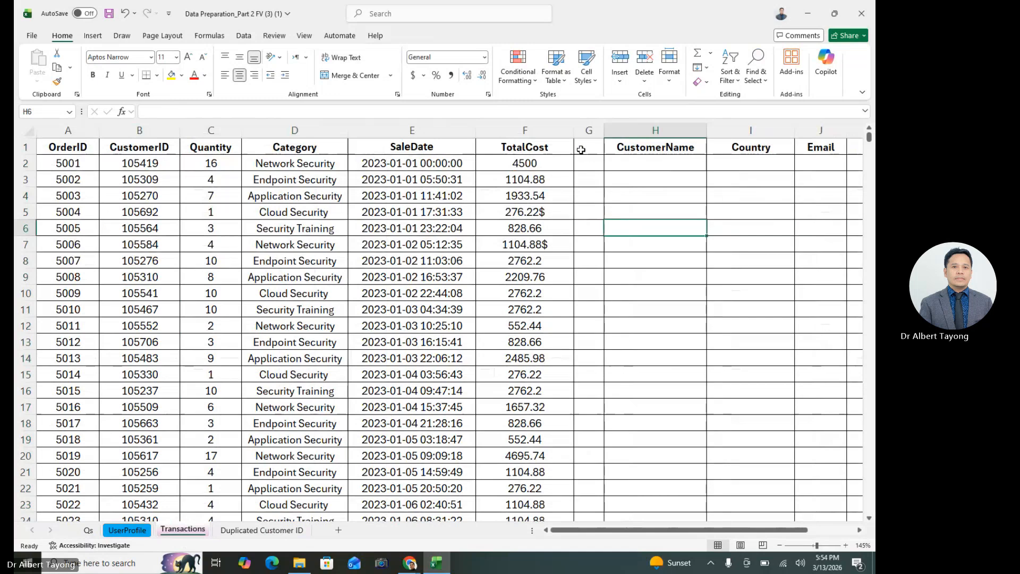
pyautogui.doubleClick(574, 130)
pyautogui.click(654, 291)
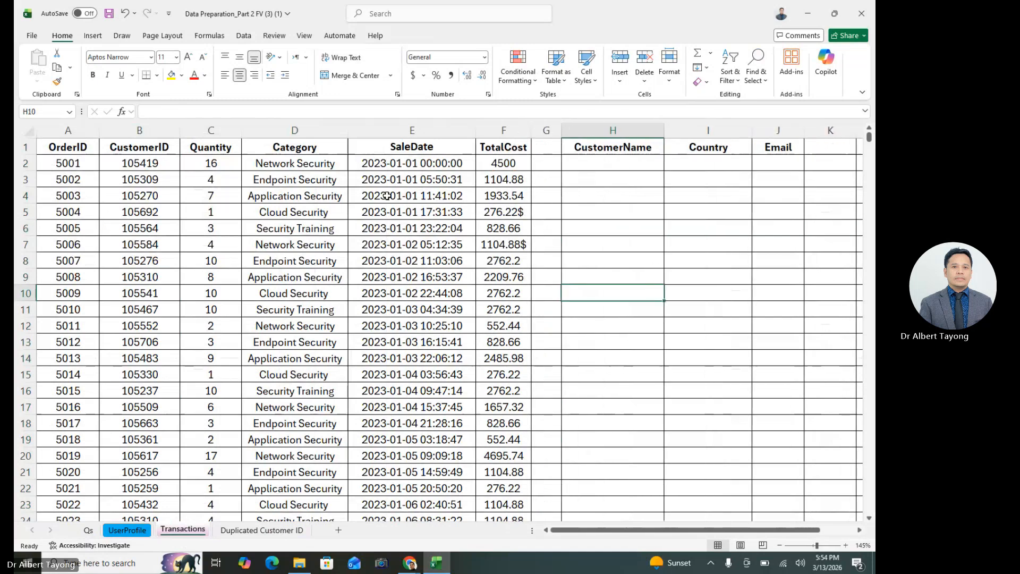
# Fit the widths of columns A to F, OrderID through TotalCost, to their contents
pyautogui.moveTo(62, 130); pyautogui.dragTo(506, 257)
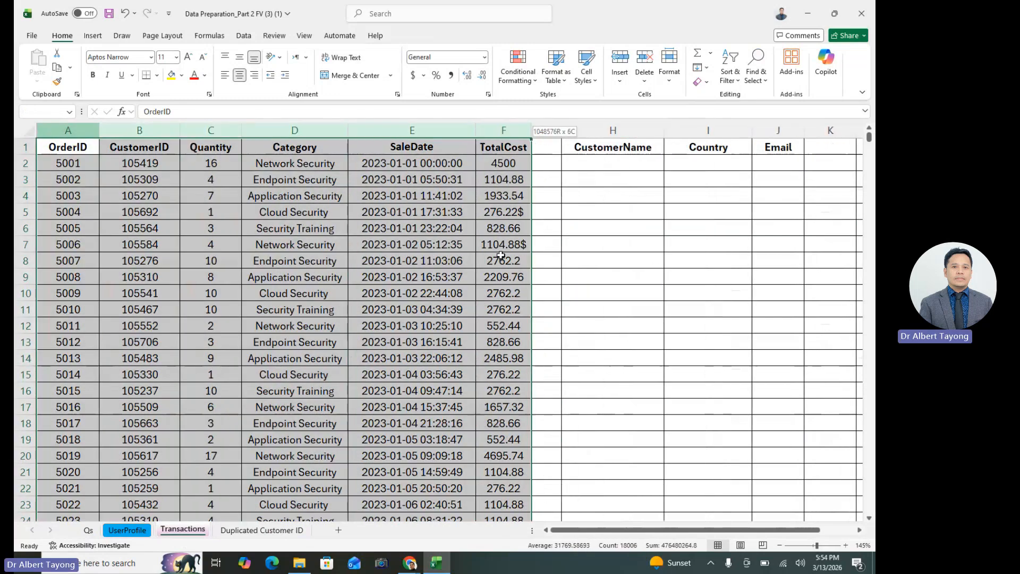
pyautogui.doubleClick(242, 130)
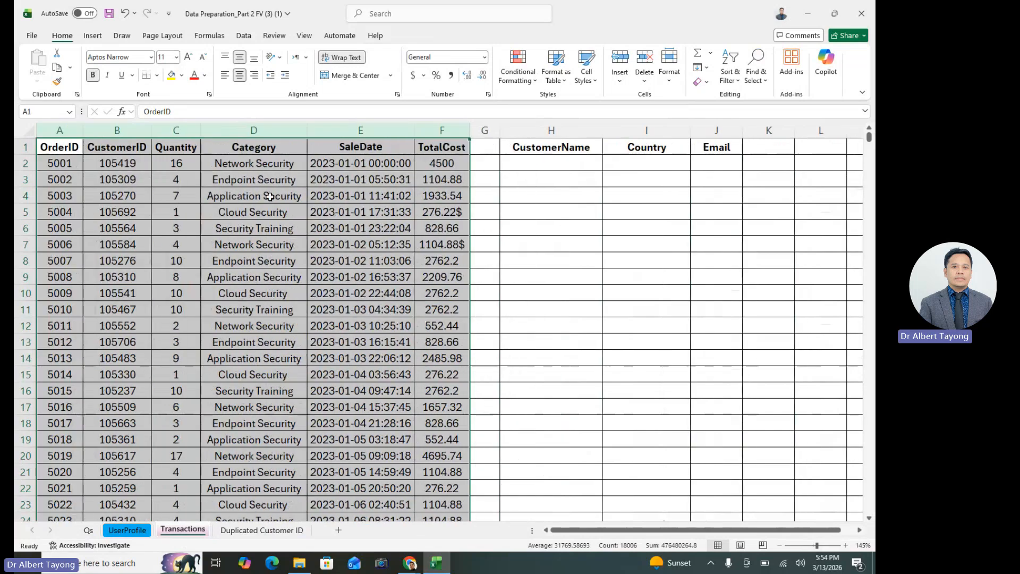
pyautogui.click(662, 261)
# Start an XLOOKUP in H2 under CustomerName and set its lookup value to the CustomerID in B2
pyautogui.click(583, 161)
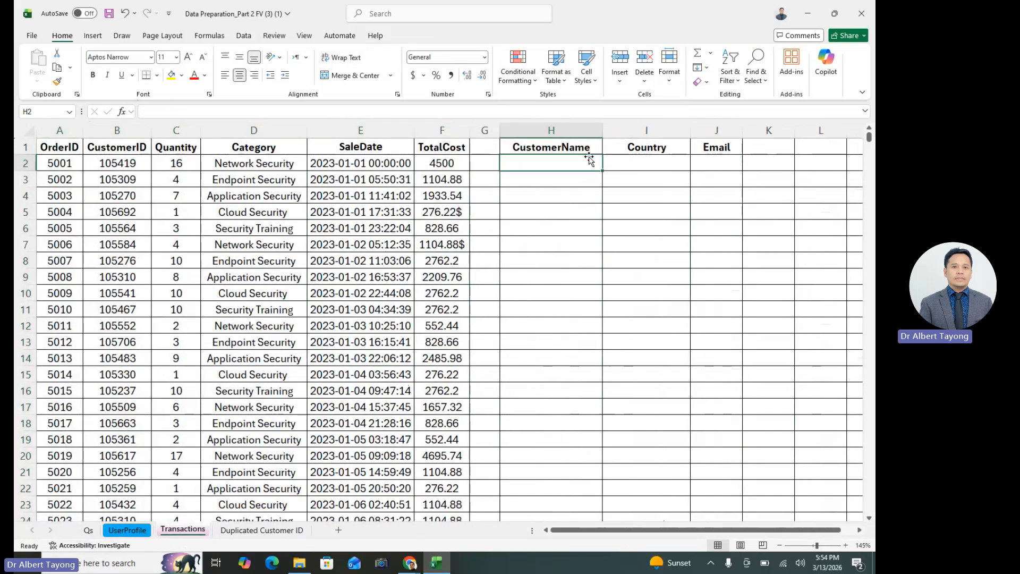
pyautogui.write('=X')
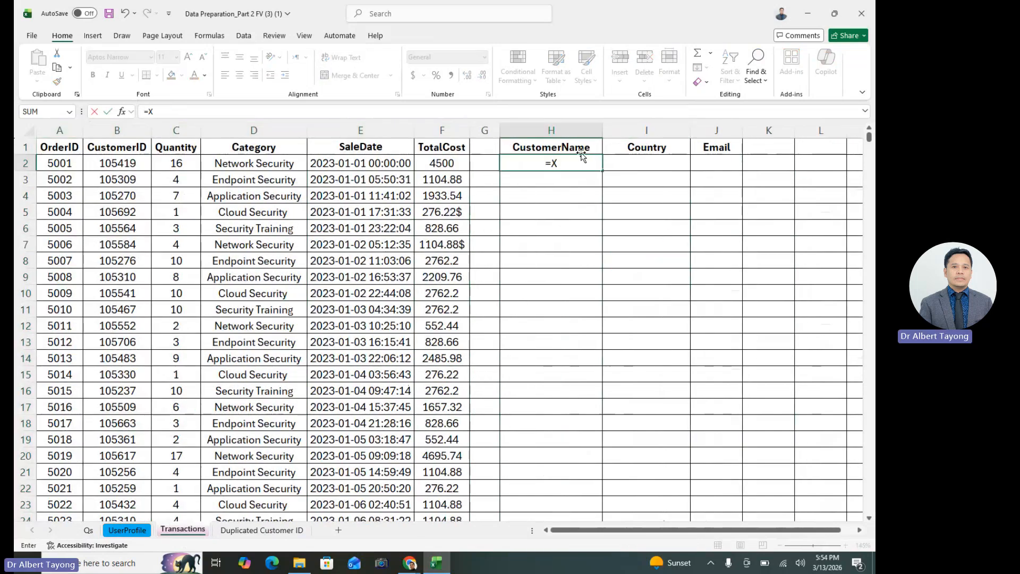
pyautogui.write('L')
pyautogui.doubleClick(579, 178)
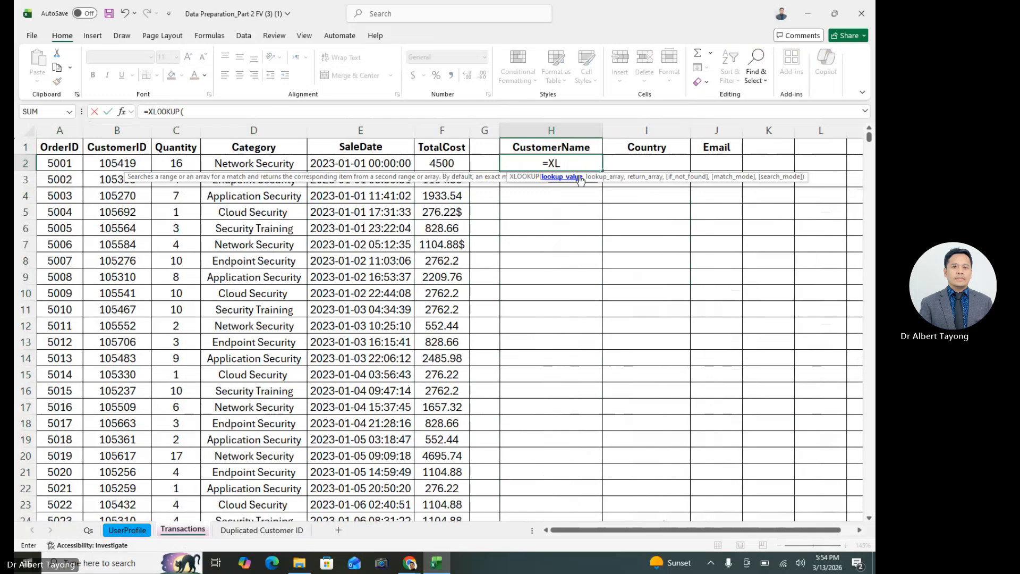
pyautogui.click(124, 115)
pyautogui.moveTo(622, 230); pyautogui.dragTo(671, 225)
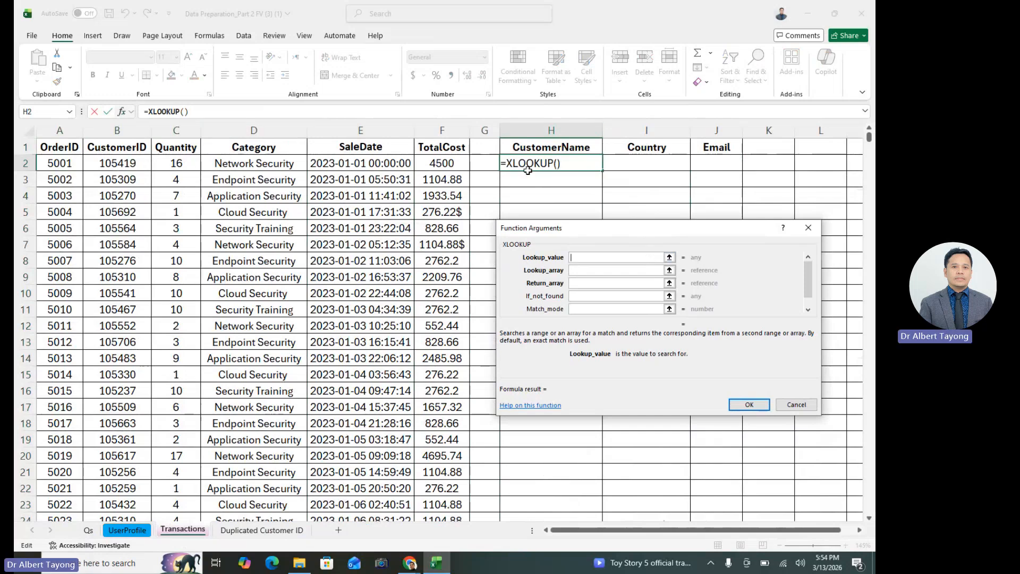
pyautogui.click(116, 166)
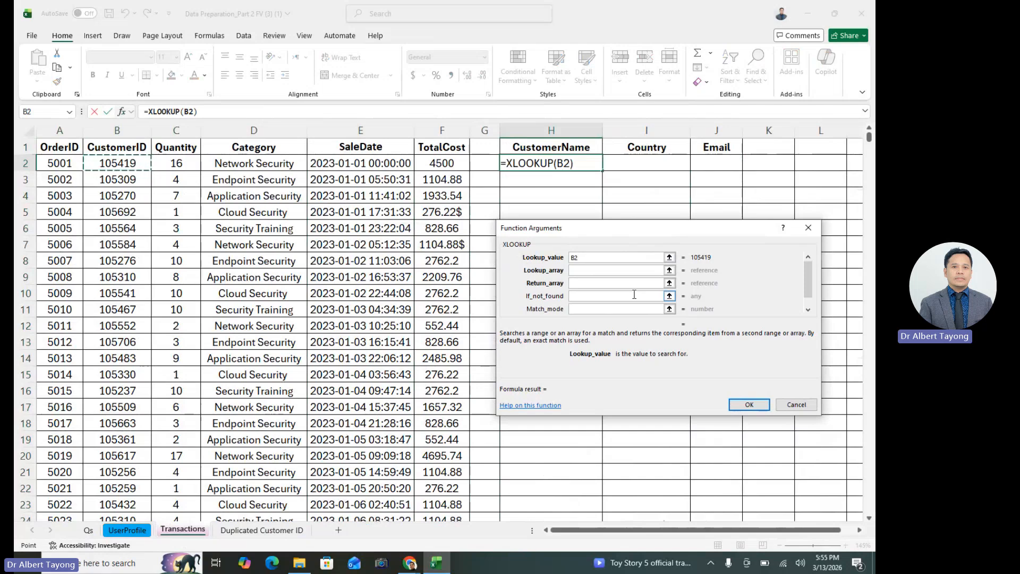
pyautogui.click(584, 260)
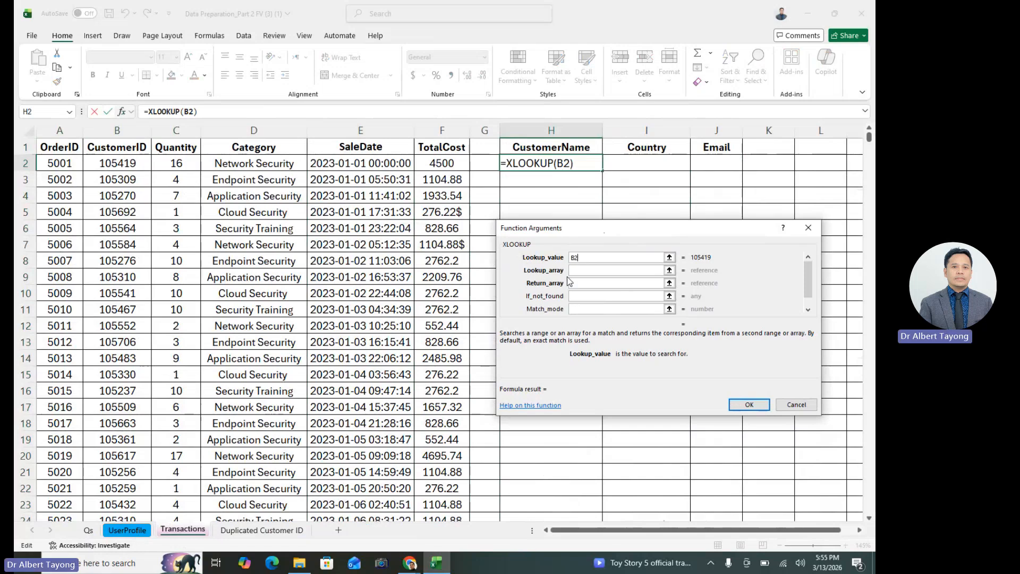
# Set the XLOOKUP lookup array to the CustomerID column, A:A, of the UserProfile sheet
pyautogui.click(584, 275)
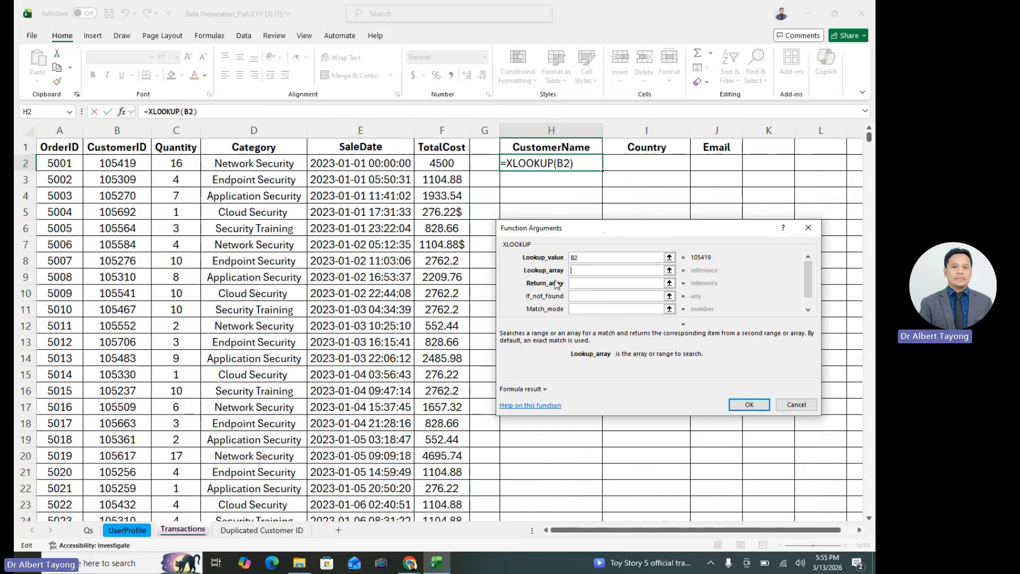
pyautogui.click(581, 262)
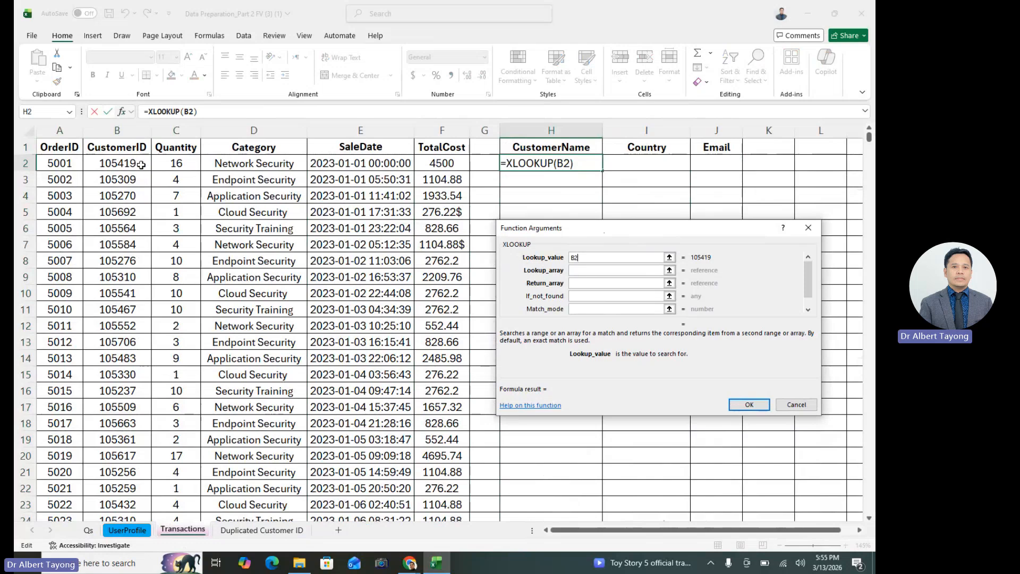
pyautogui.click(580, 271)
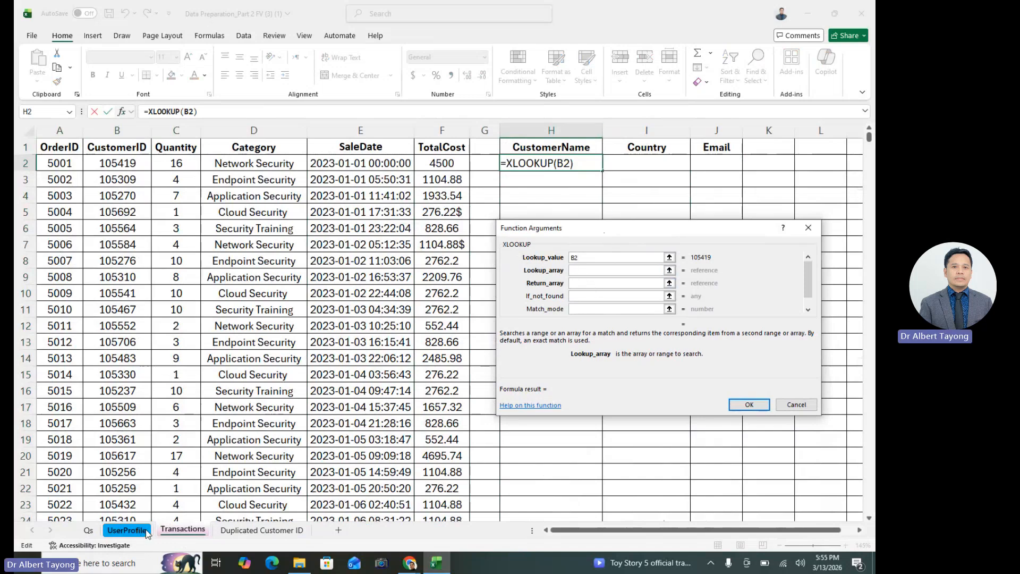
pyautogui.click(127, 531)
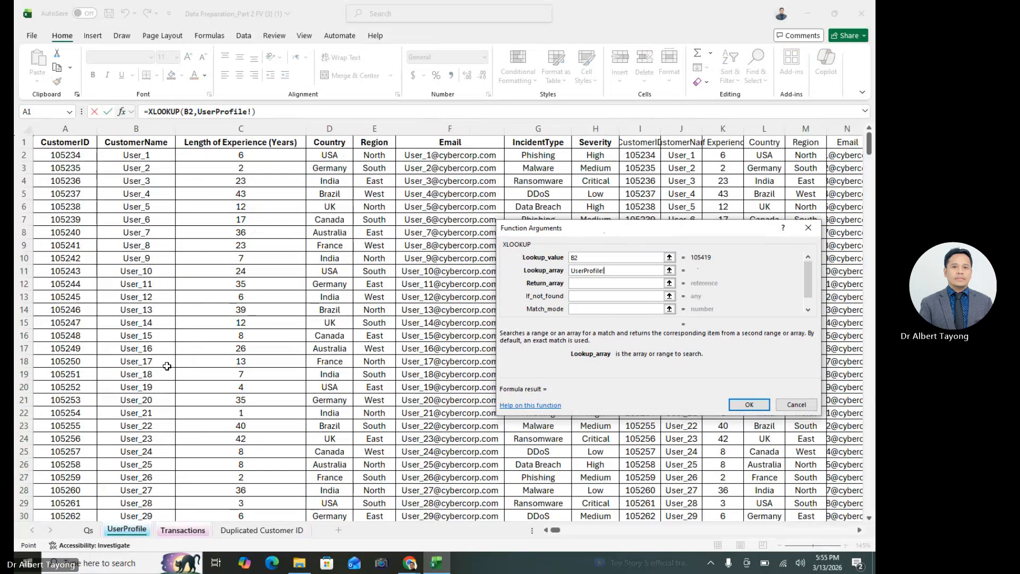
pyautogui.click(78, 129)
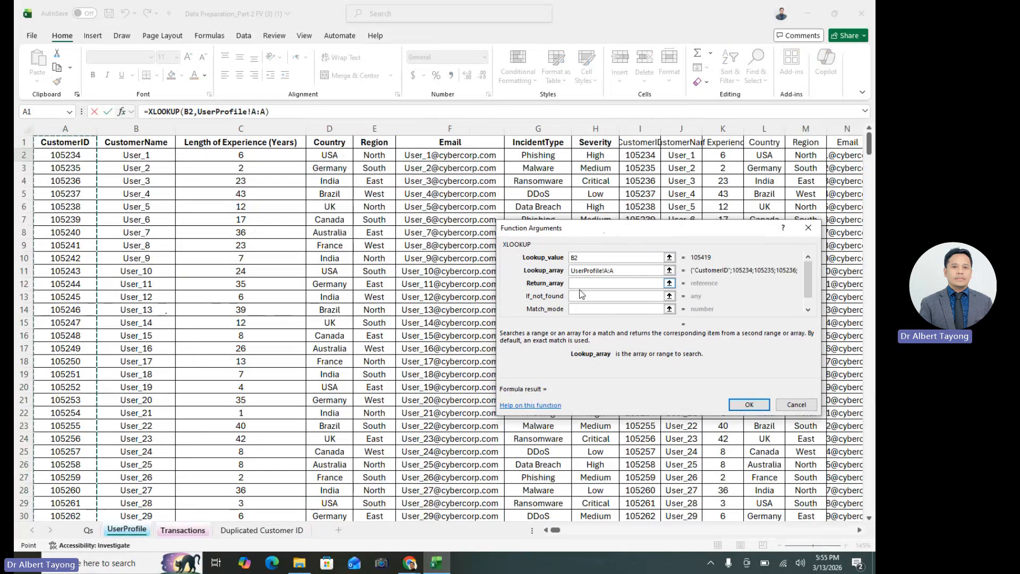
# Review the lookup value and lookup array arguments, comparing the CustomerID references on Transactions and UserProfile
pyautogui.click(602, 258)
pyautogui.click(617, 271)
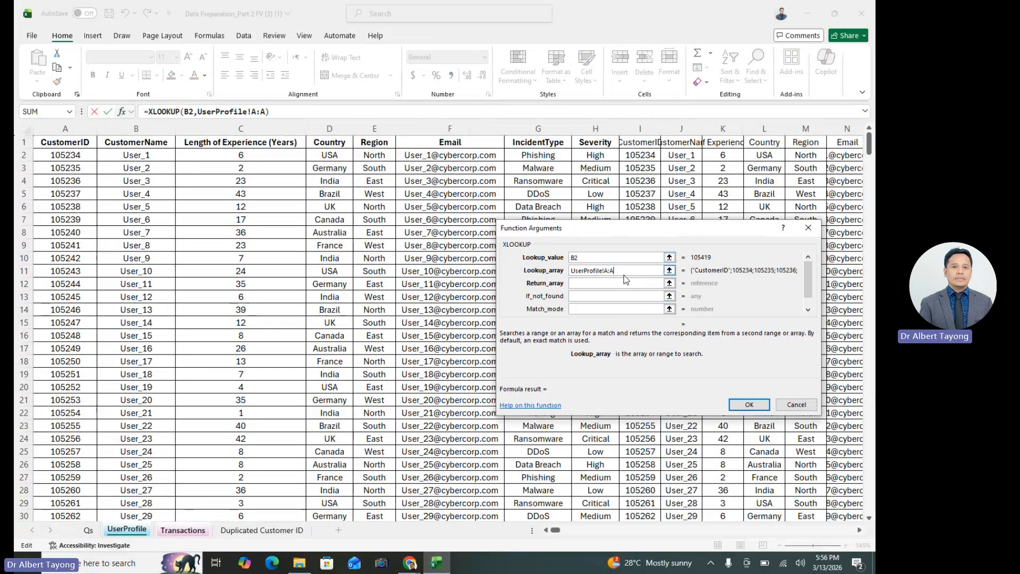
pyautogui.click(596, 260)
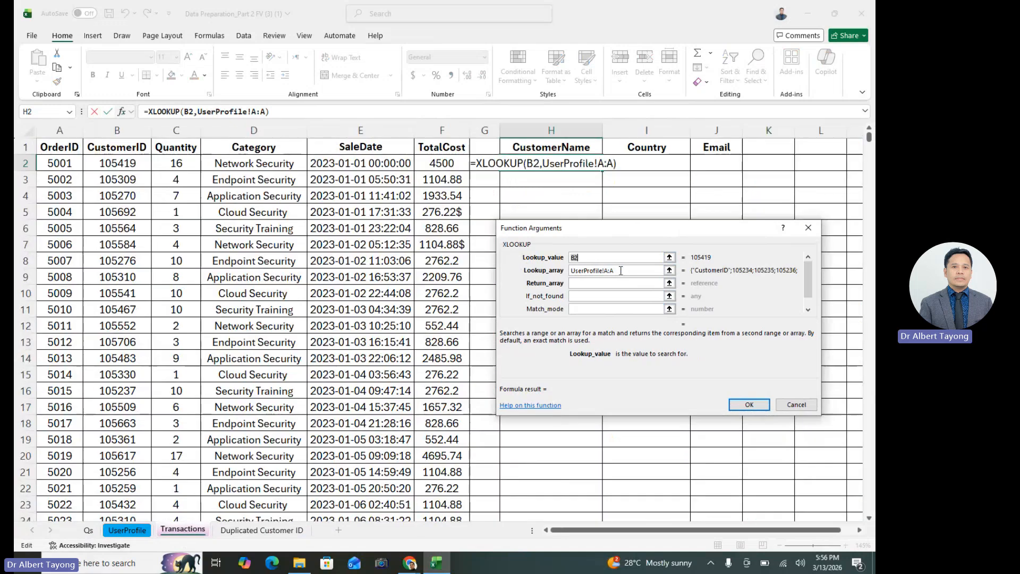
pyautogui.click(624, 270)
pyautogui.click(594, 259)
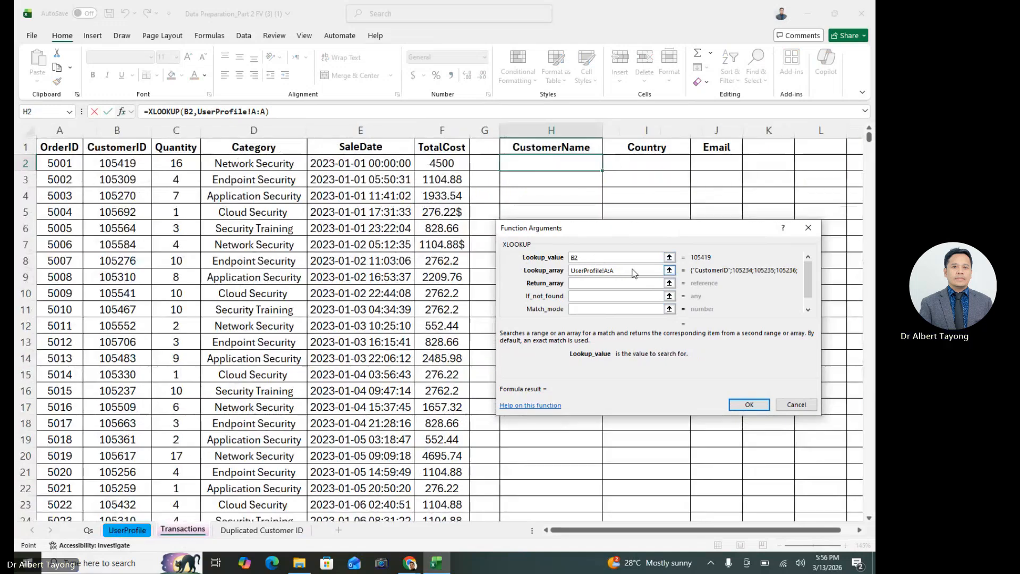
pyautogui.click(633, 271)
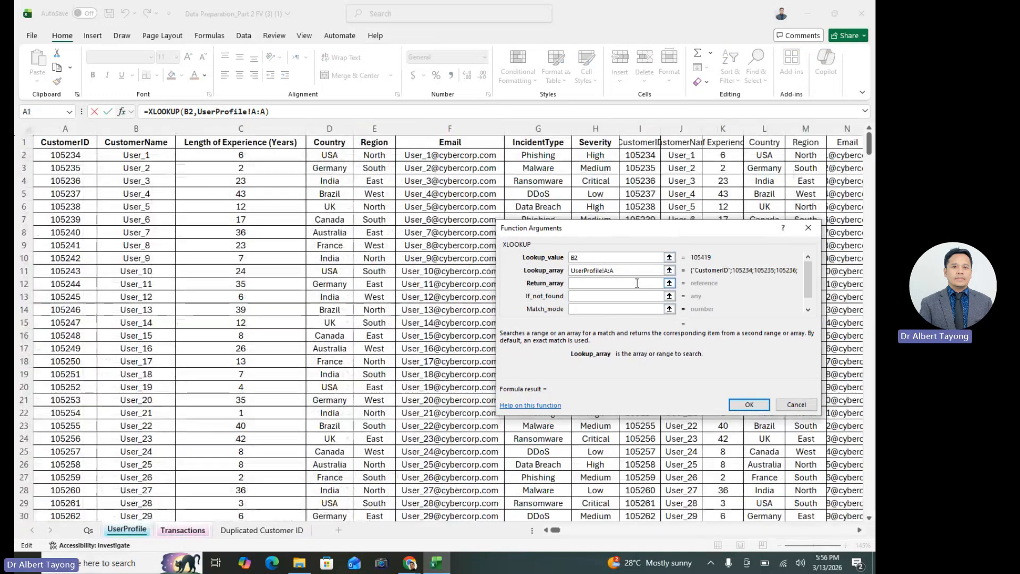
pyautogui.click(581, 260)
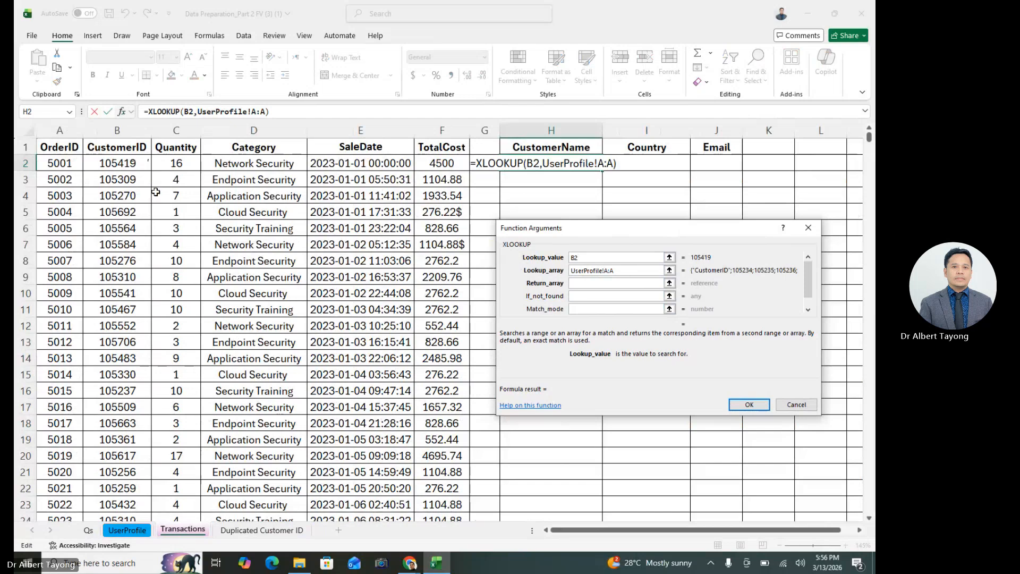
pyautogui.click(600, 283)
pyautogui.click(593, 259)
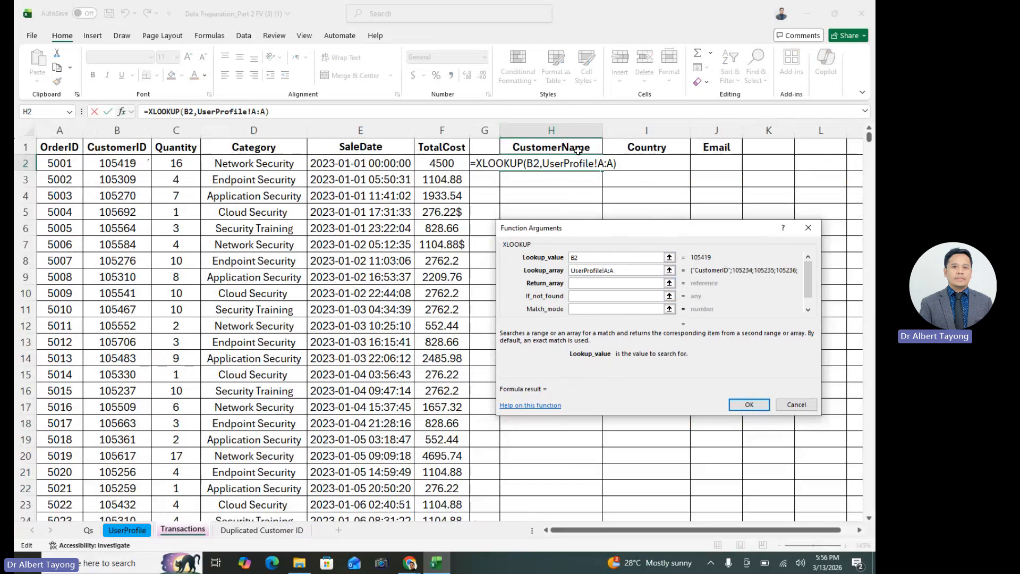
pyautogui.click(632, 272)
pyautogui.click(600, 271)
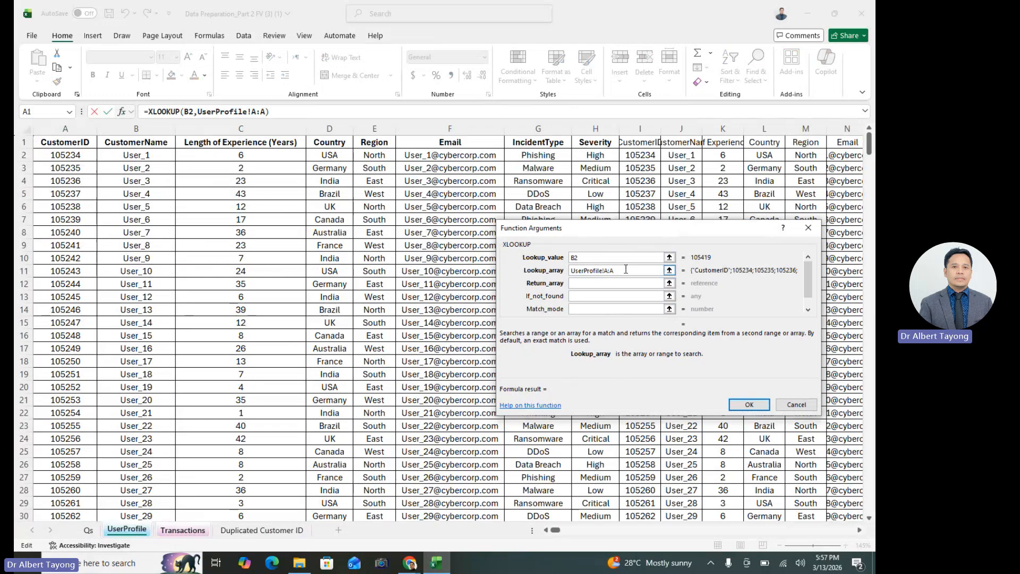
# Set the XLOOKUP return array to the CustomerName column, B:B, of the UserProfile sheet and recheck the arguments
pyautogui.click(605, 287)
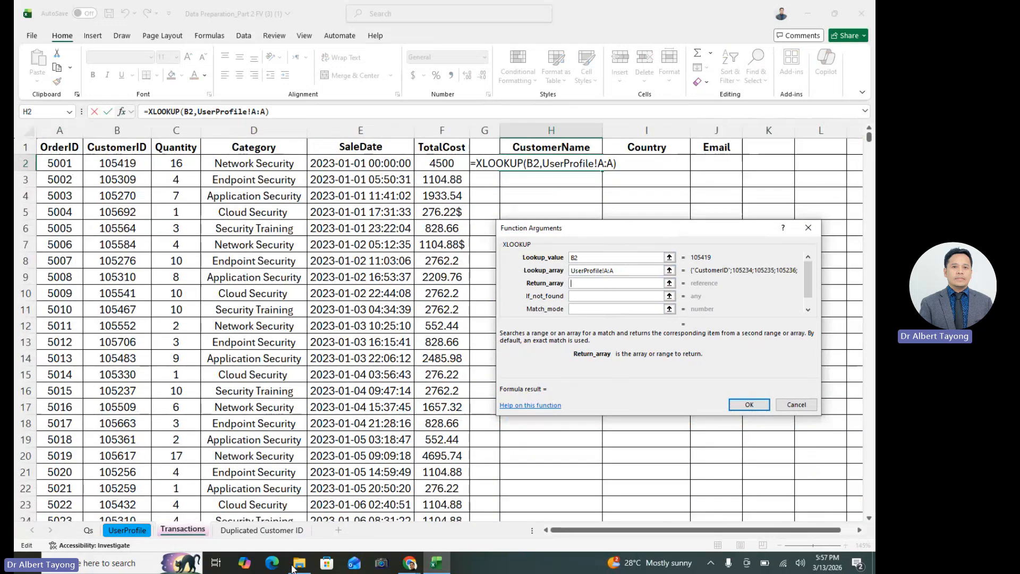
pyautogui.click(137, 530)
pyautogui.click(154, 130)
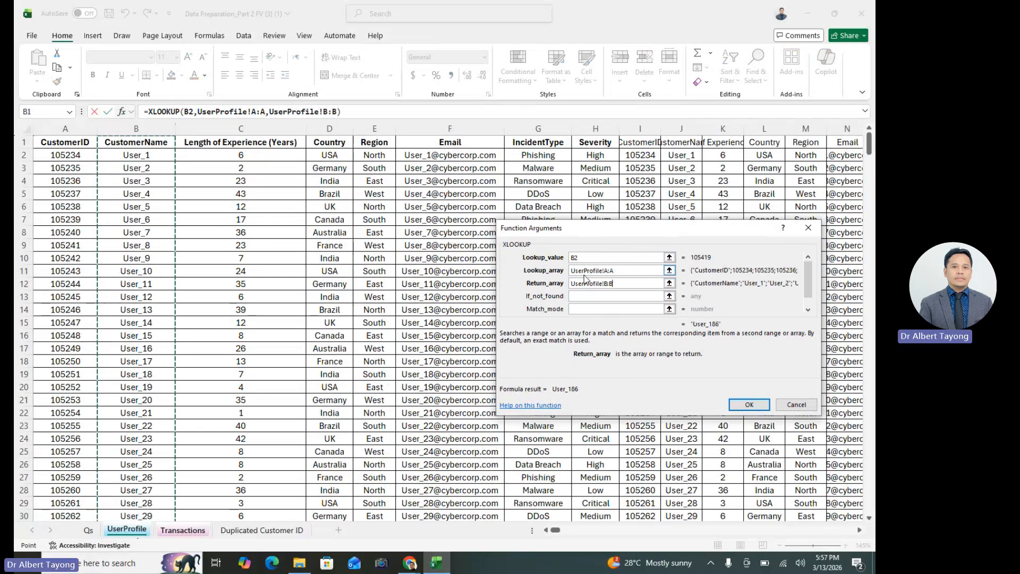
pyautogui.click(620, 271)
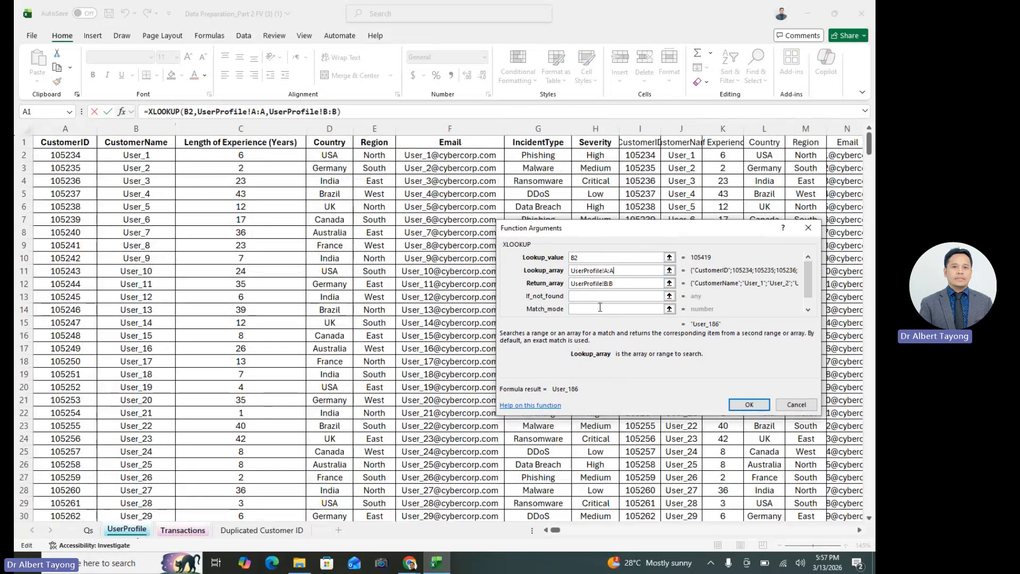
pyautogui.click(638, 280)
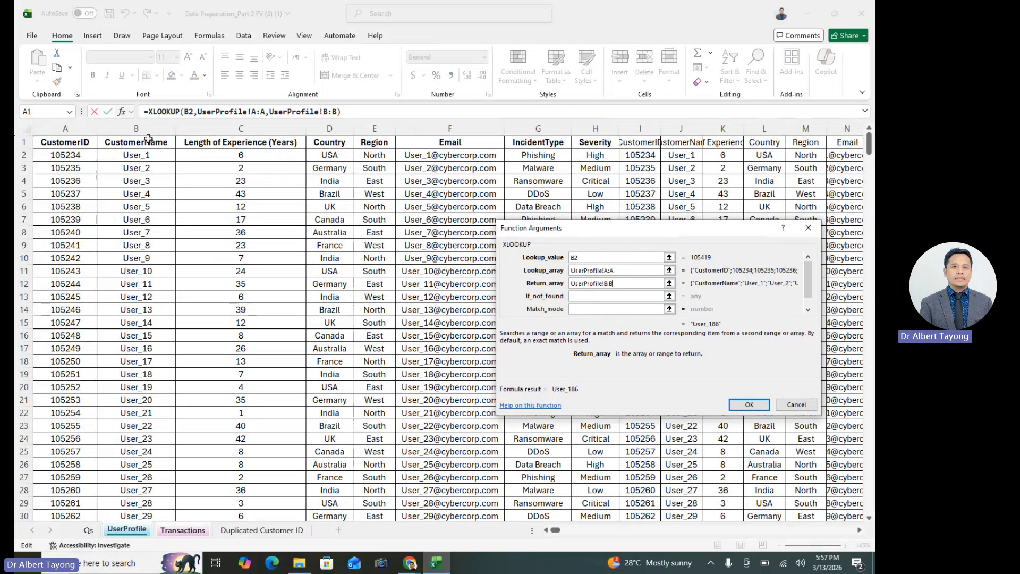
pyautogui.click(619, 271)
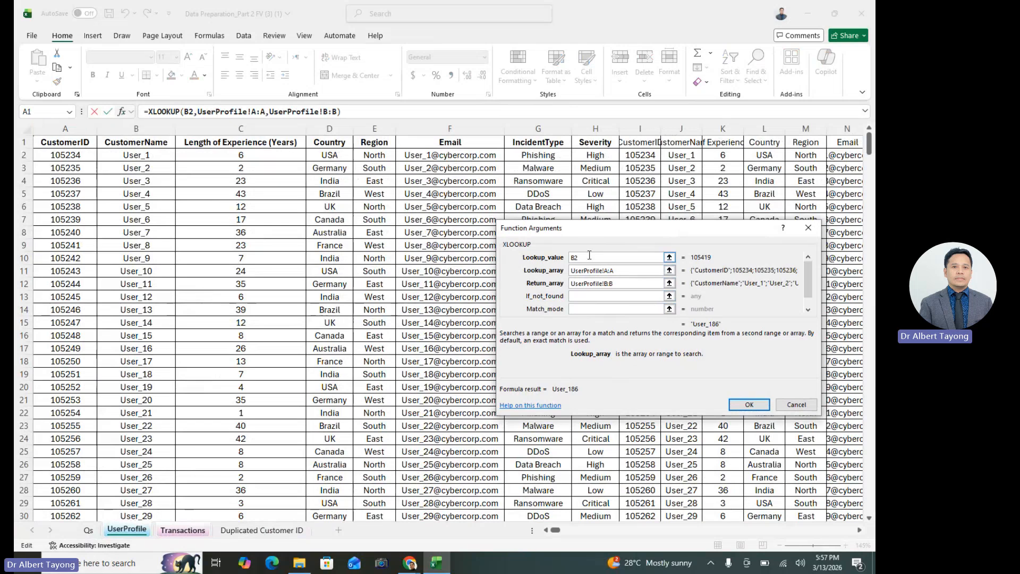
# Set the XLOOKUP value for unmatched customers to the text "NOT"
pyautogui.click(591, 295)
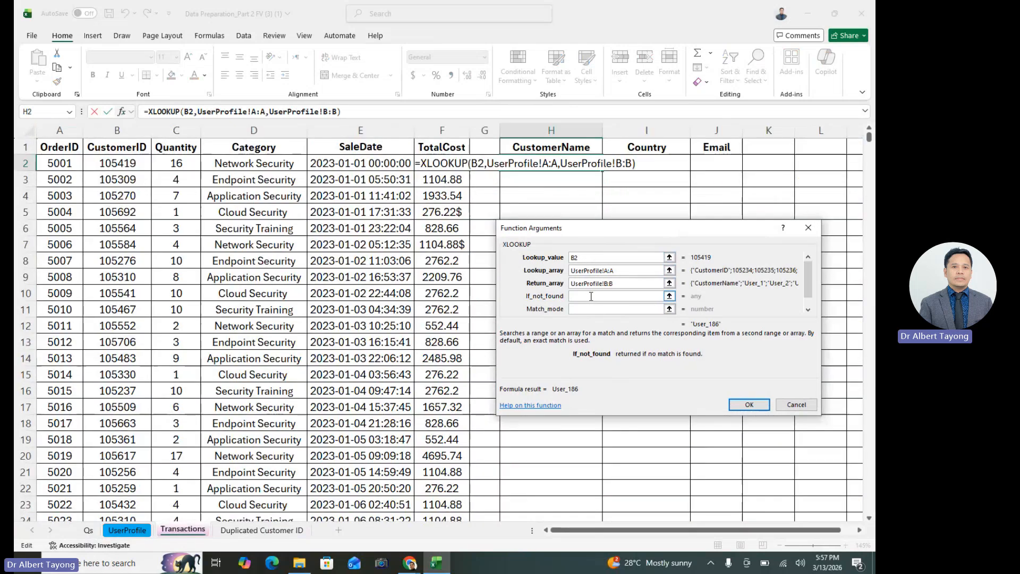
pyautogui.write('"nmot')
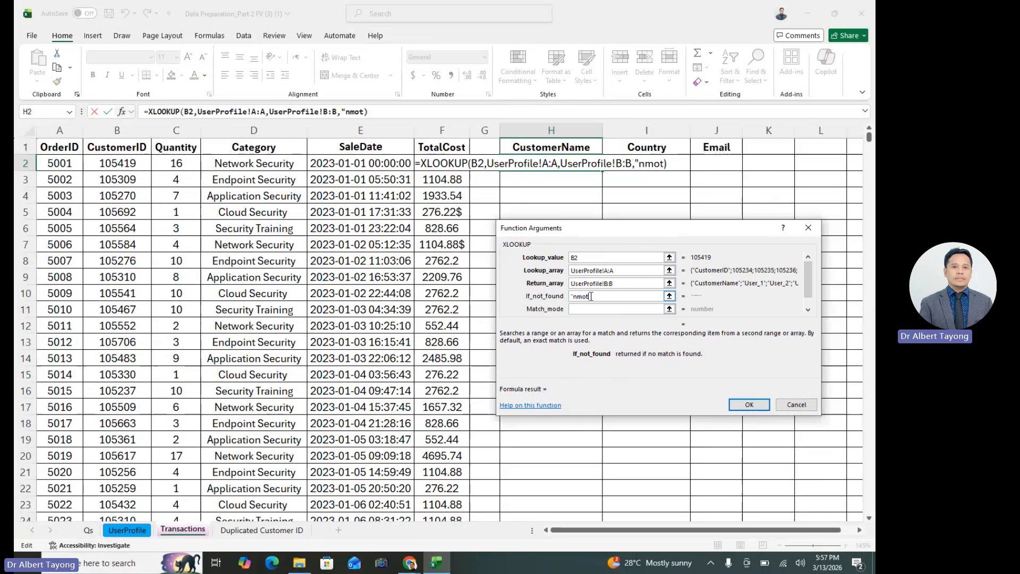
pyautogui.press('BackSpace')
pyautogui.press('BackSpace')
pyautogui.write('NOT')
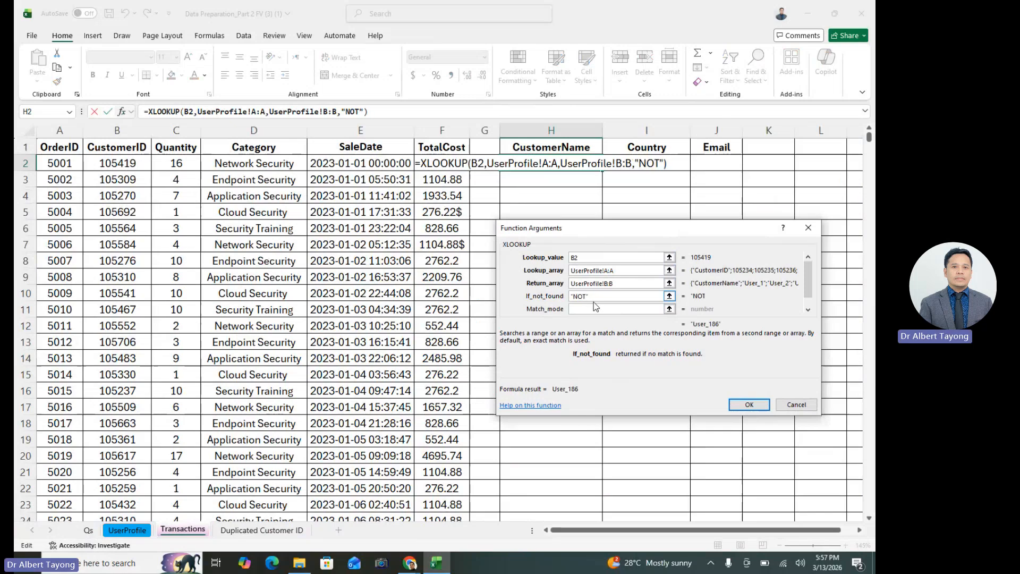
# Set the match mode to 0 for an exact match, enter the XLOOKUP in H2, and check the CustomerID in B2
pyautogui.click(588, 309)
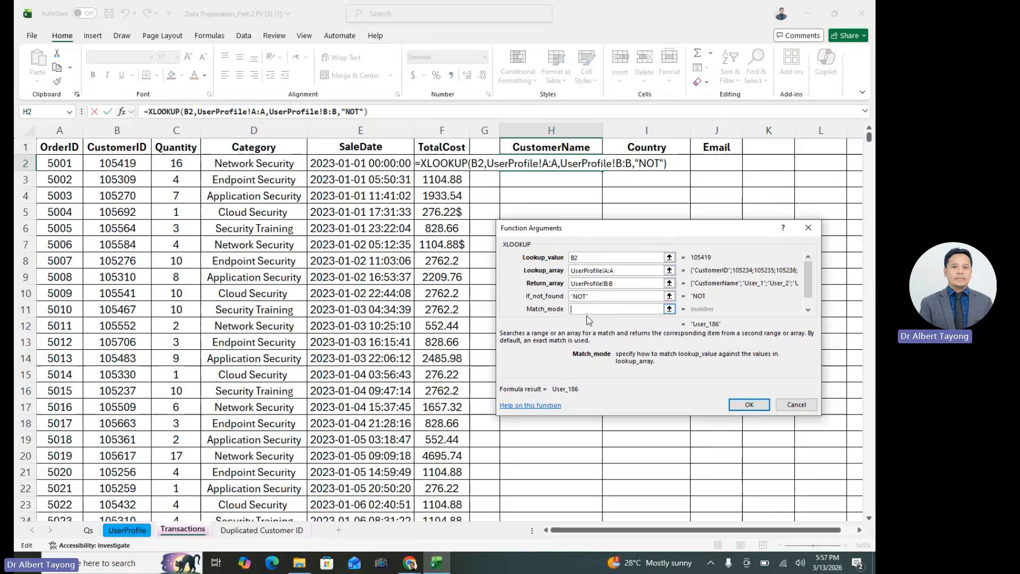
pyautogui.write('0')
pyautogui.click(760, 406)
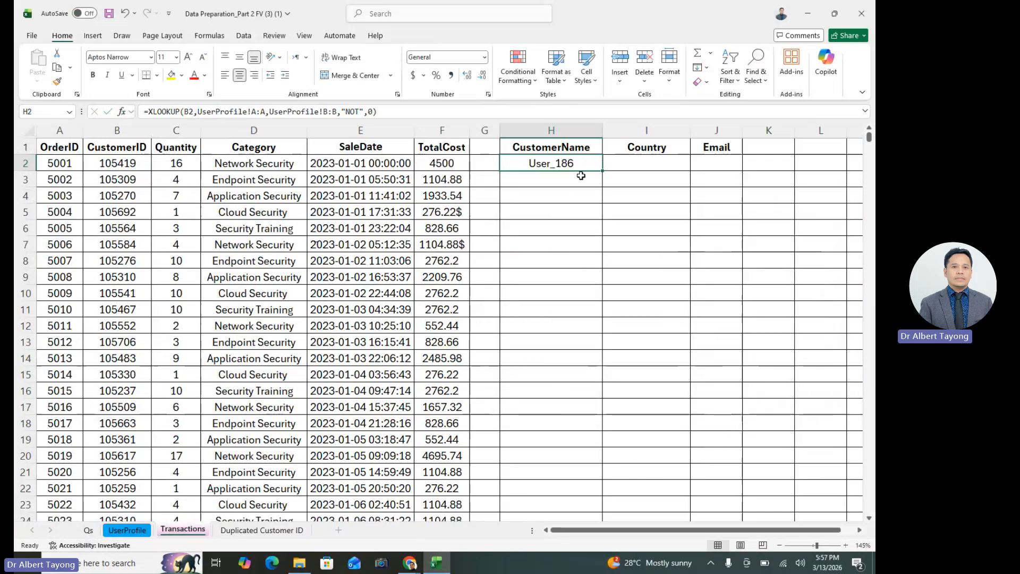
pyautogui.click(122, 164)
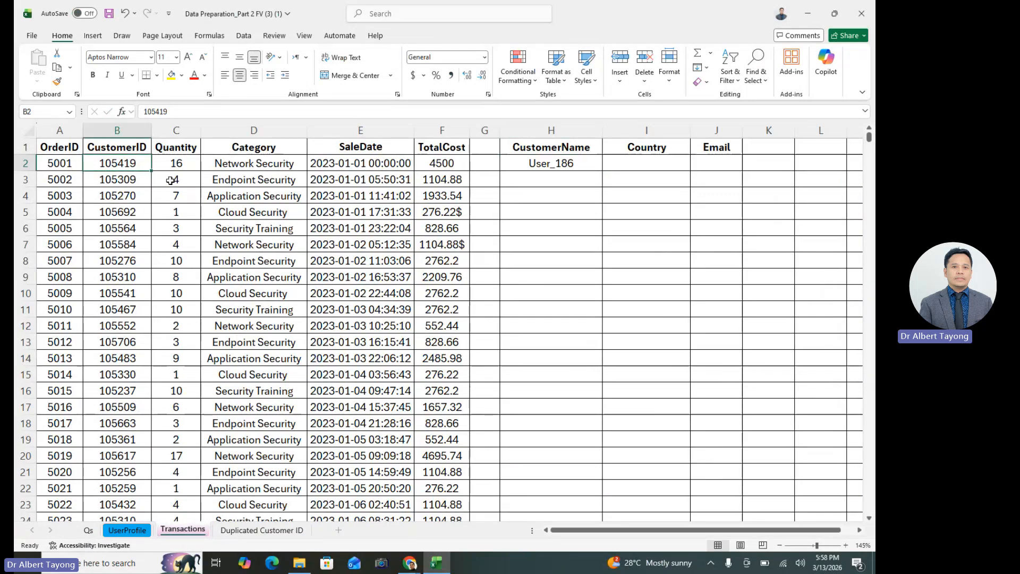
# Find the CustomerID from B2 on the UserProfile sheet and compare its row with the XLOOKUP result in H2 on Transactions
pyautogui.hotkey('ctrl', 'c')
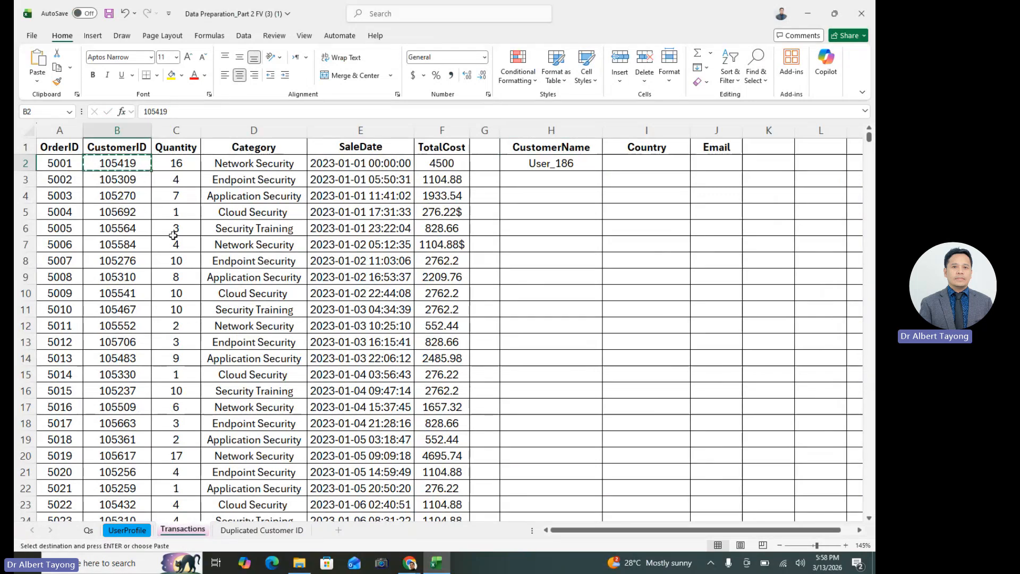
pyautogui.click(127, 530)
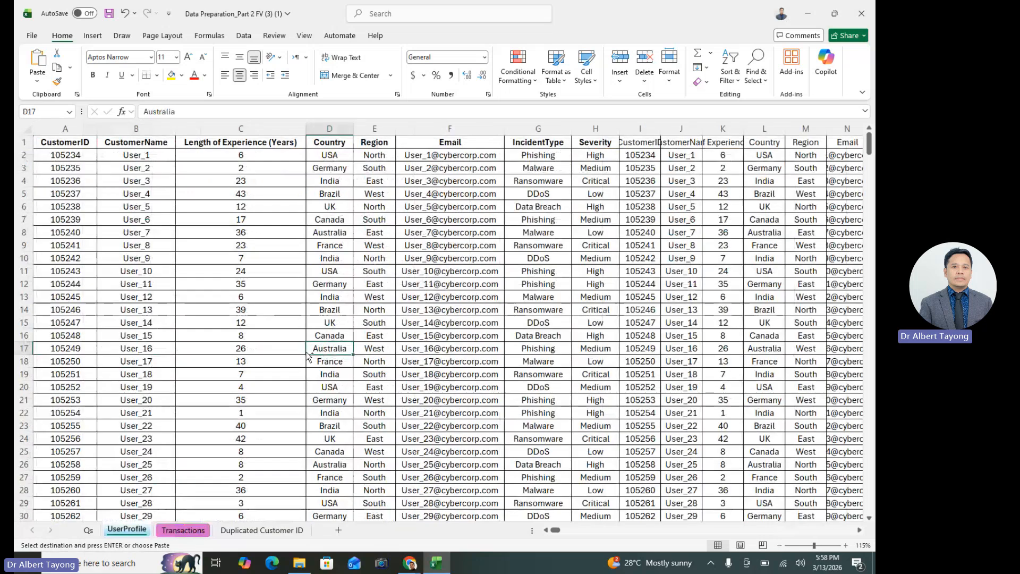
pyautogui.hotkey('ctrl', 'f')
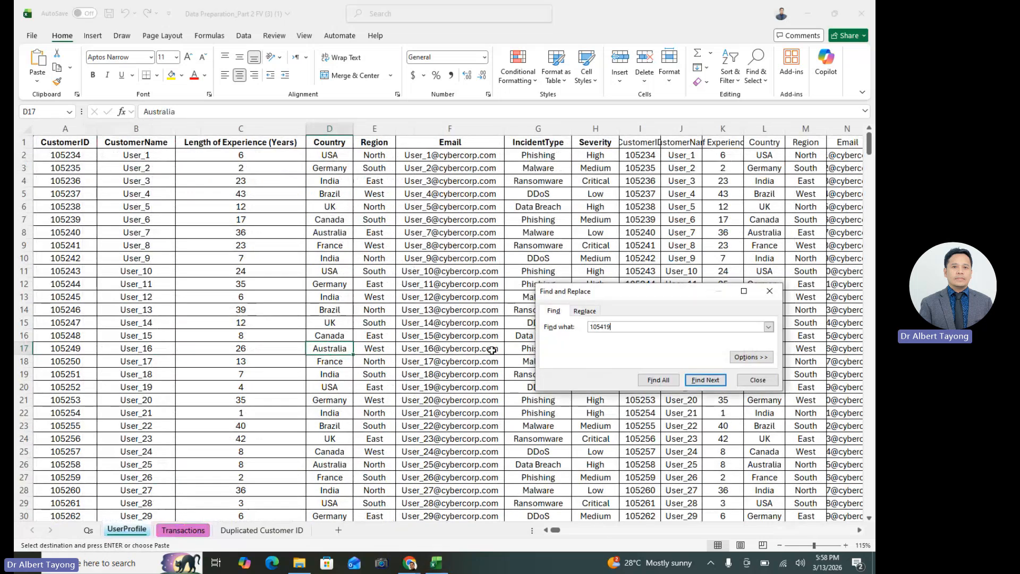
pyautogui.click(705, 380)
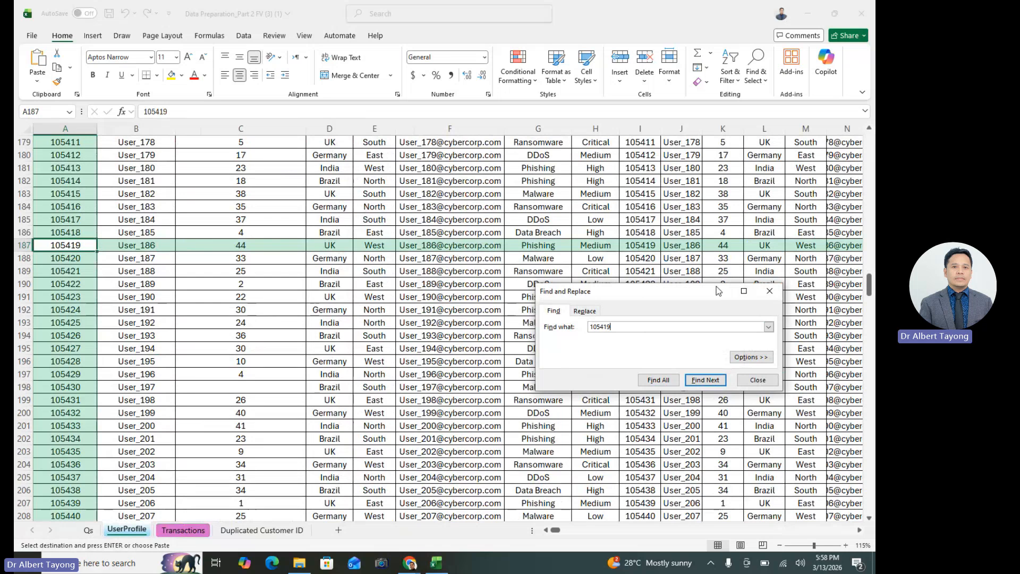
pyautogui.click(770, 291)
pyautogui.click(17, 245)
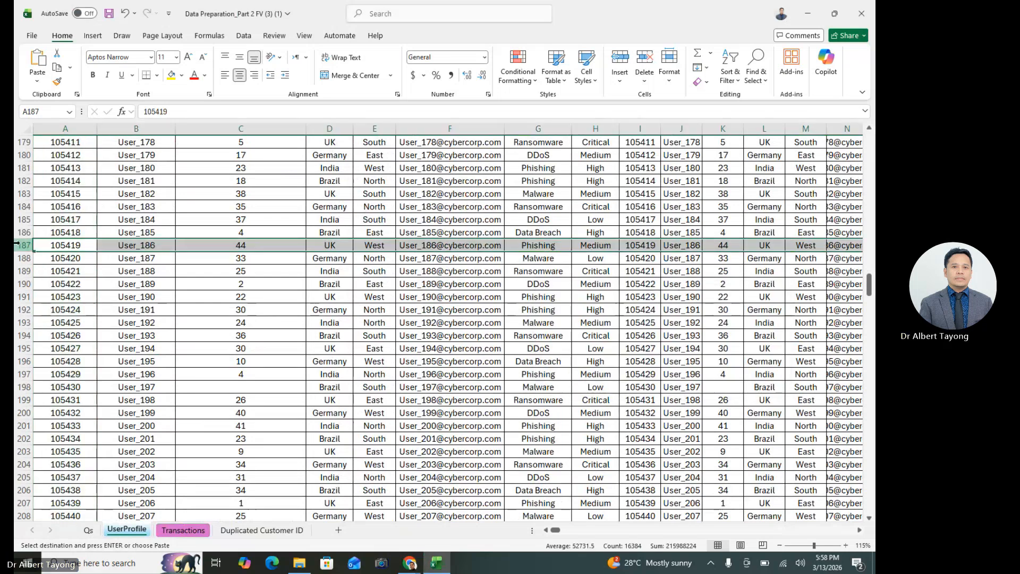
pyautogui.click(189, 534)
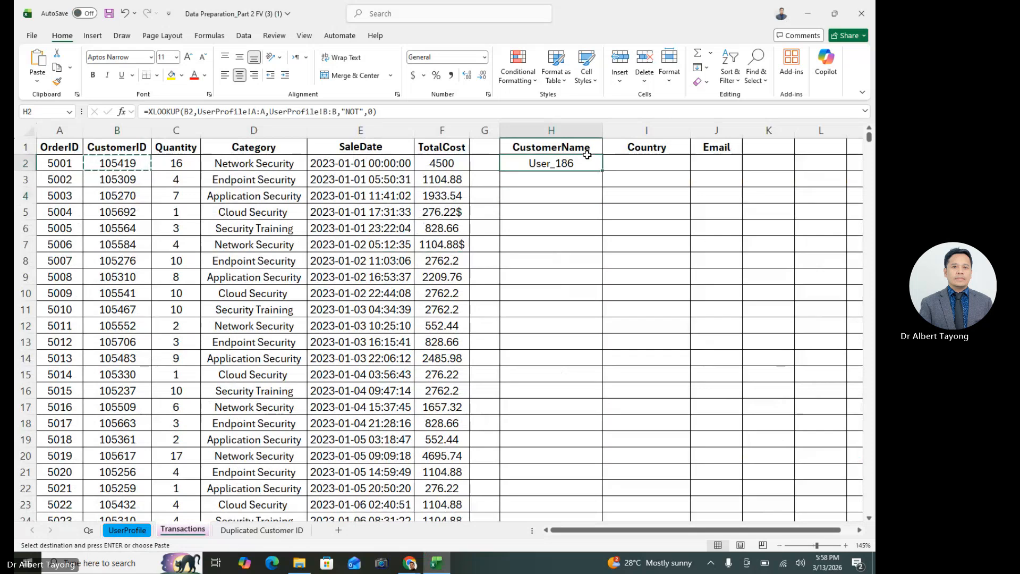
# Fill the XLOOKUP formula from H2 down to H6 as a trial and clear the copies in H3:H6
pyautogui.moveTo(603, 170); pyautogui.dragTo(609, 236)
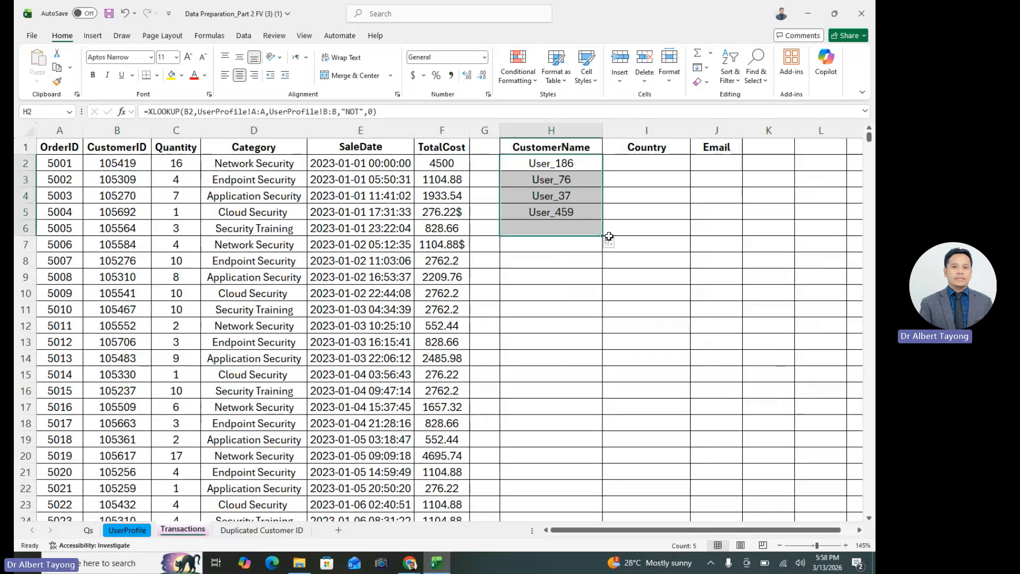
pyautogui.moveTo(582, 179); pyautogui.dragTo(581, 226)
pyautogui.press('BackSpace')
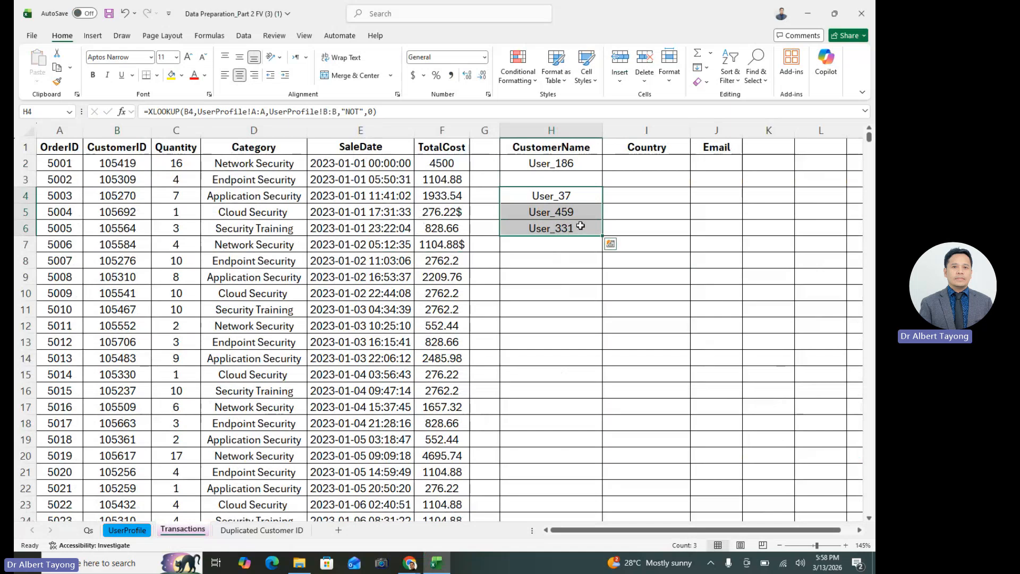
pyautogui.press('Delete')
pyautogui.click(588, 169)
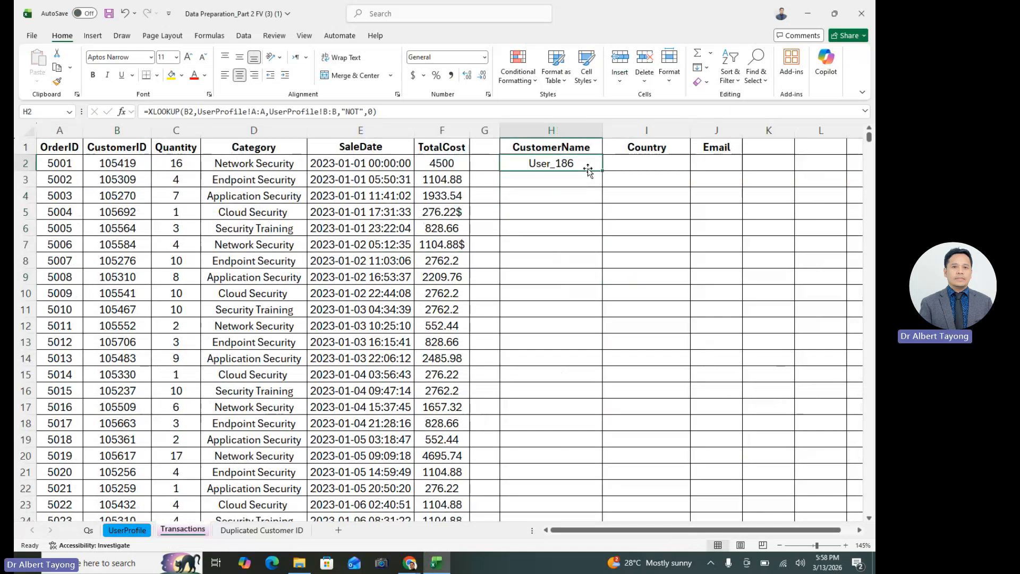
pyautogui.hotkey('ctrl', 'shift', 'Down')
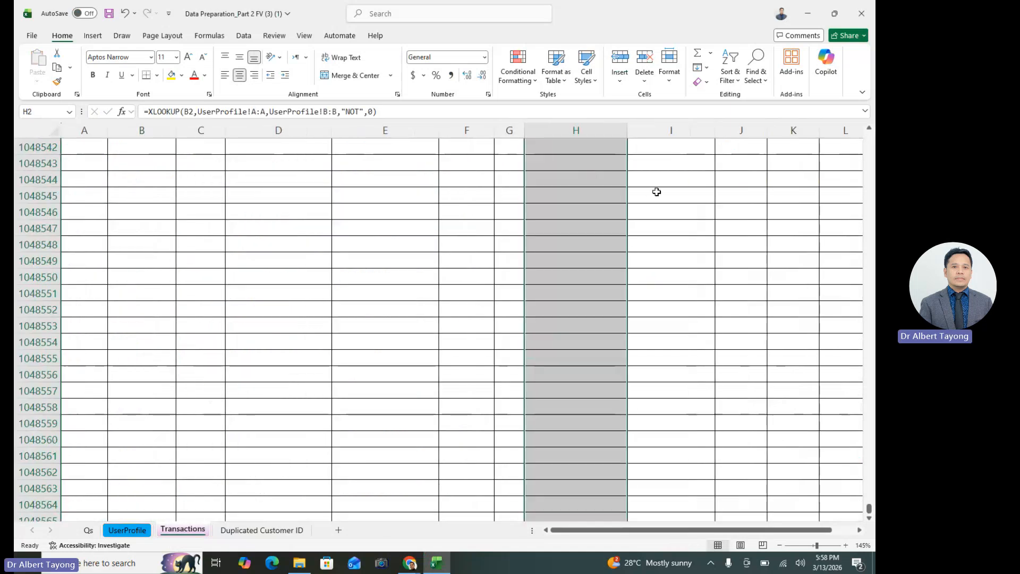
pyautogui.moveTo(869, 508); pyautogui.dragTo(473, 54)
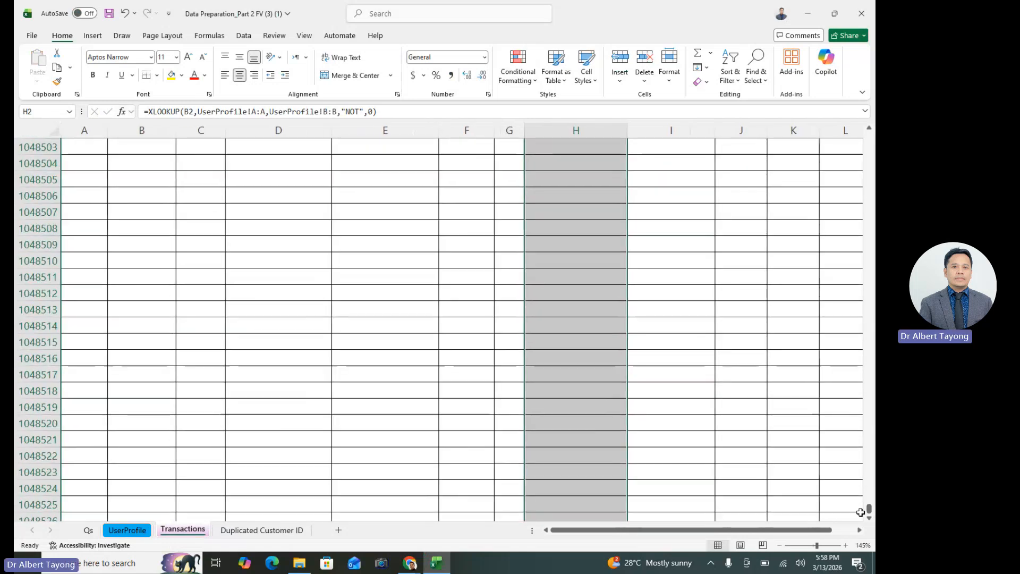
pyautogui.moveTo(869, 510); pyautogui.dragTo(872, 118)
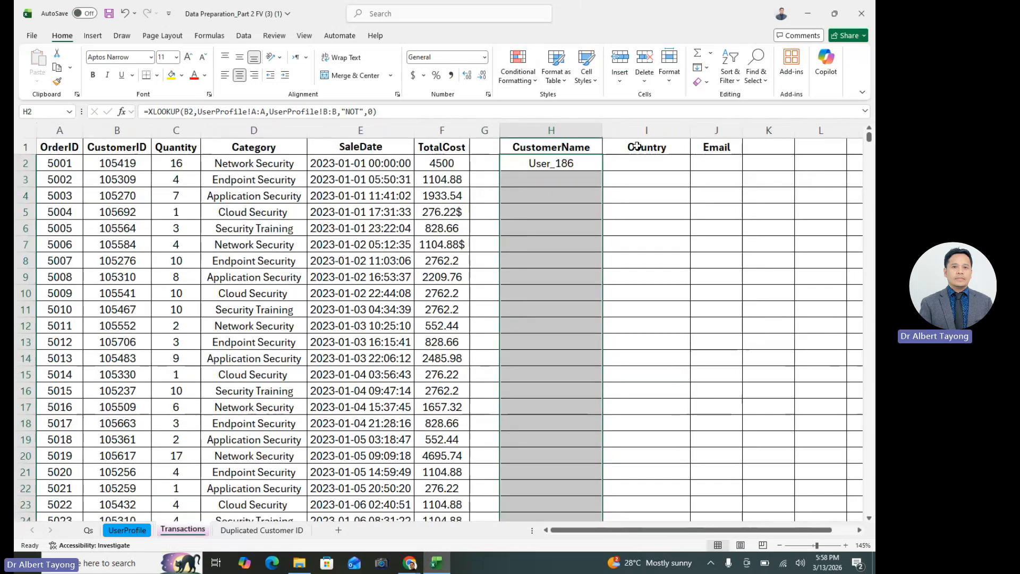
pyautogui.press('Return')
pyautogui.click(596, 162)
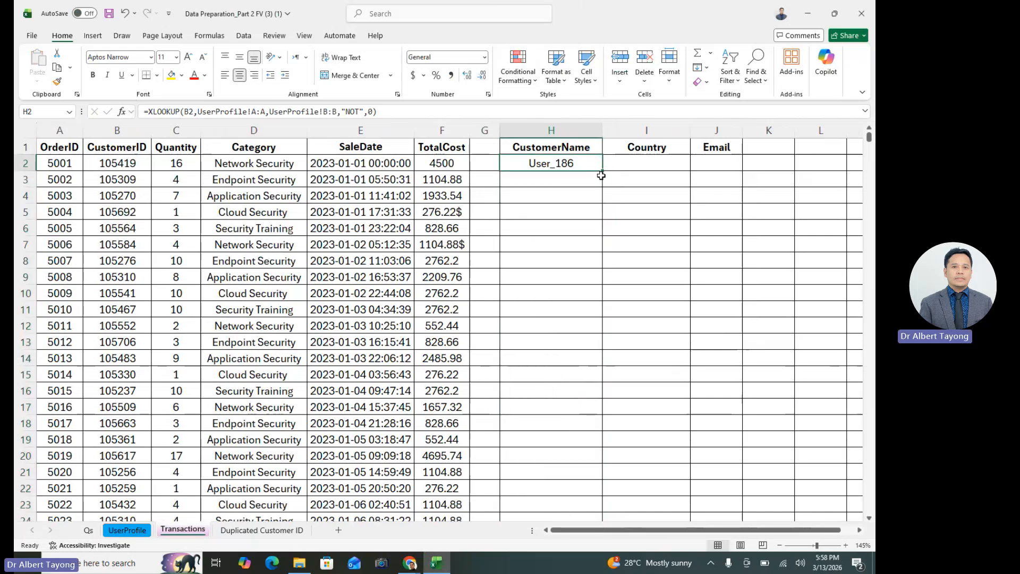
# Fill the XLOOKUP formula from H2 down to H3001 in the CustomerName column, and undo the fill
pyautogui.moveTo(603, 171); pyautogui.dragTo(581, 516)
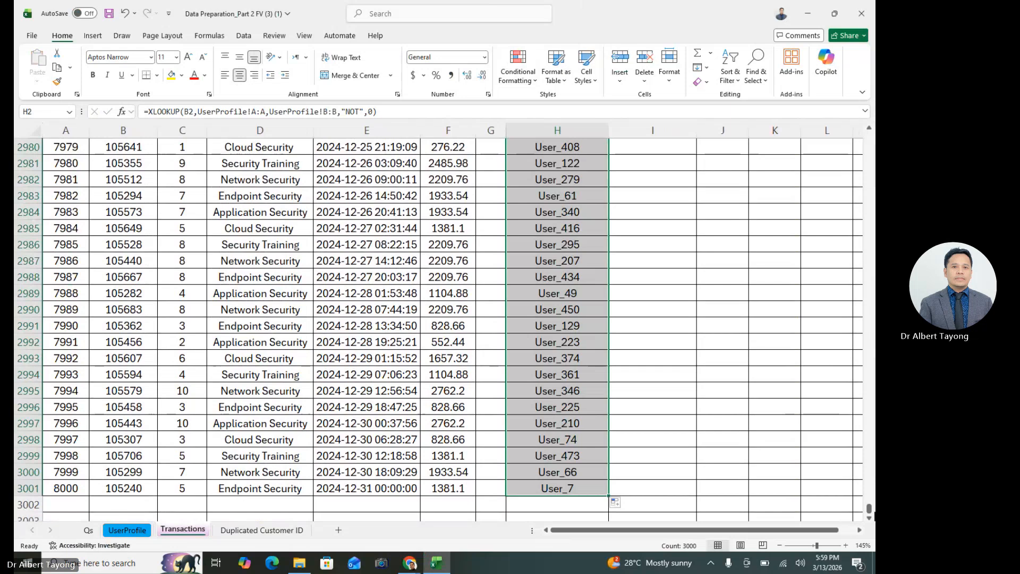
pyautogui.moveTo(869, 509); pyautogui.dragTo(869, 137)
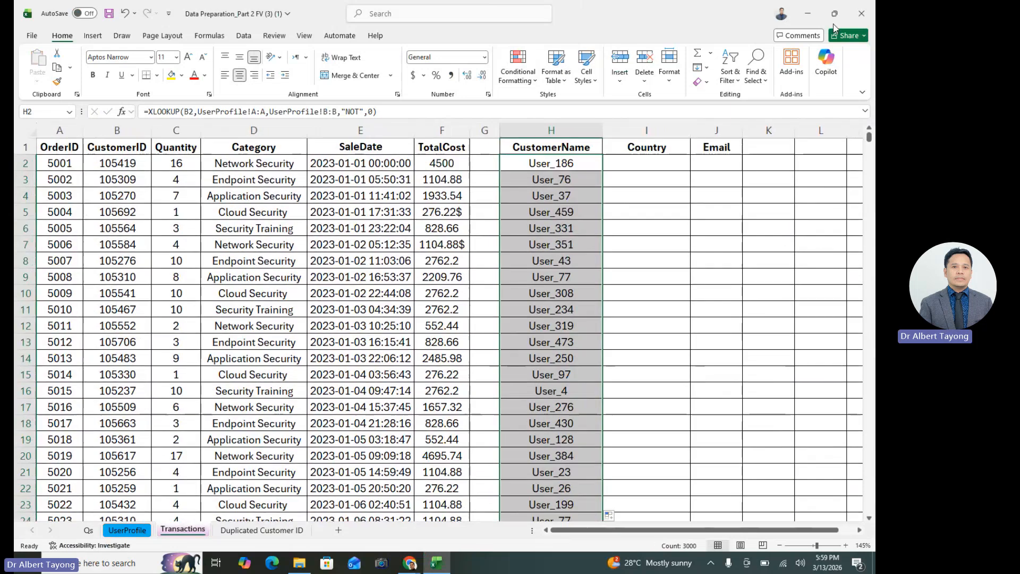
pyautogui.click(574, 162)
pyautogui.click(649, 184)
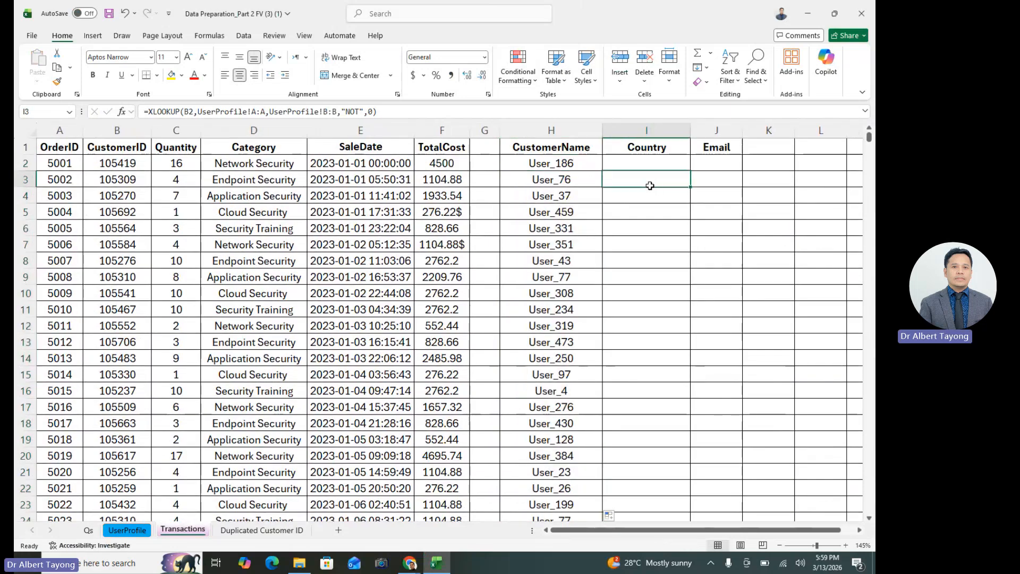
pyautogui.click(586, 164)
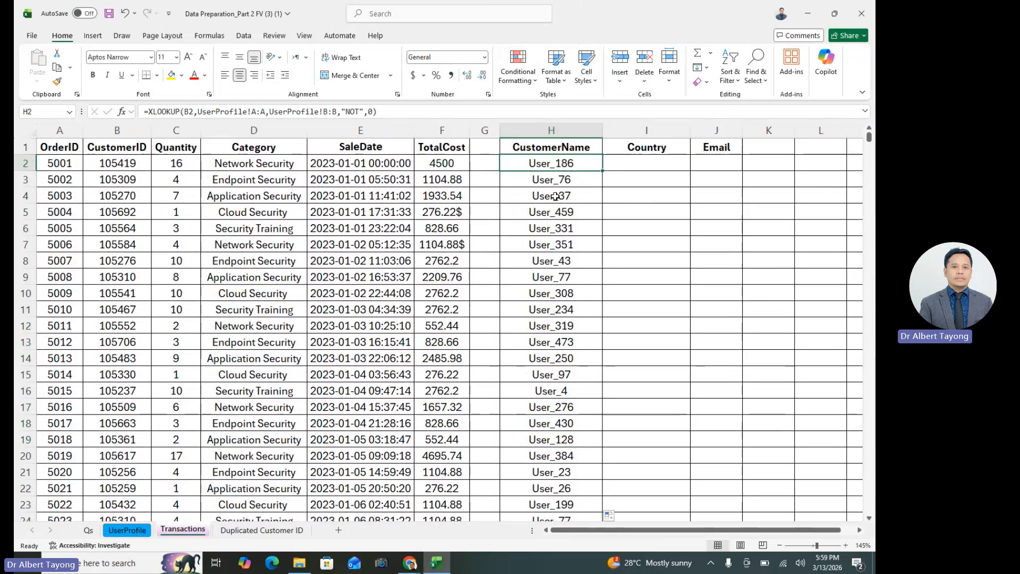
pyautogui.click(484, 131)
pyautogui.click(648, 279)
pyautogui.press('Up')
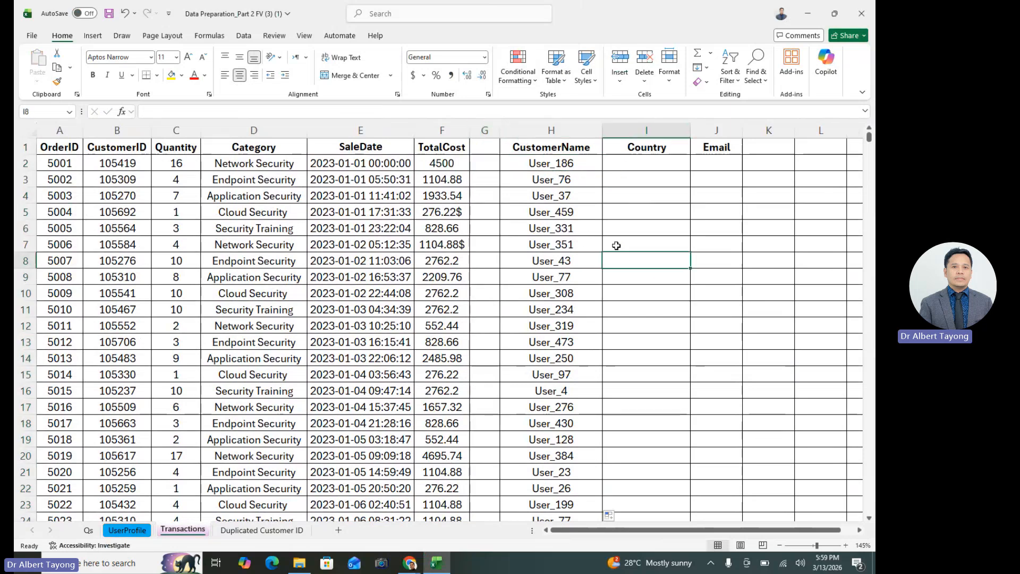
pyautogui.click(555, 179)
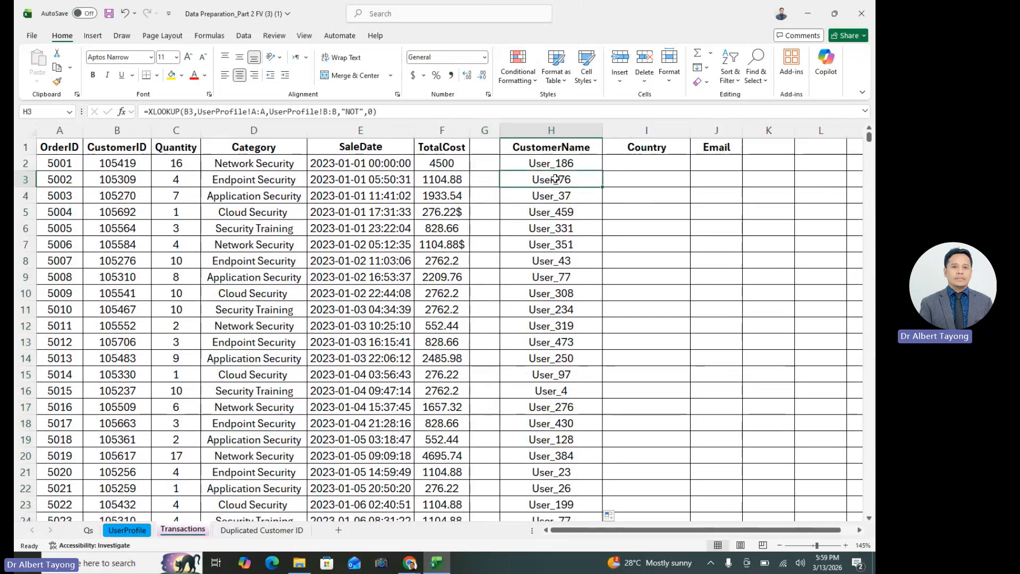
pyautogui.click(125, 13)
# Delete the empty column G between TotalCost and CustomerName on the Transactions sheet
pyautogui.click(490, 126)
pyautogui.rightClick(489, 126)
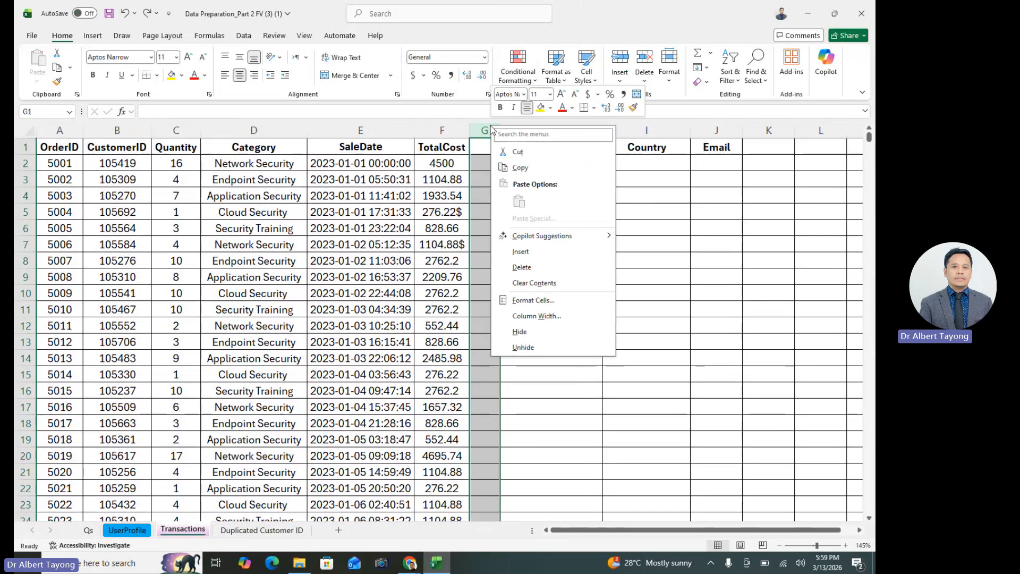
pyautogui.click(529, 268)
pyautogui.click(558, 236)
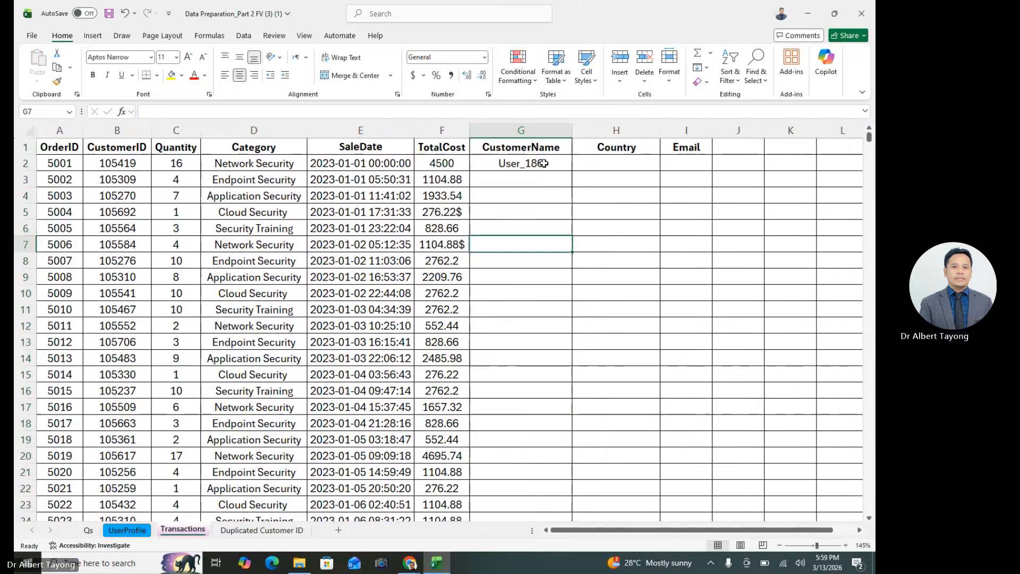
# Auto-fill the XLOOKUP formula from G2 down the CustomerName column for all transaction rows
pyautogui.press('Up')
pyautogui.press('Up')
pyautogui.press('Up')
pyautogui.press('Up')
pyautogui.doubleClick(573, 172)
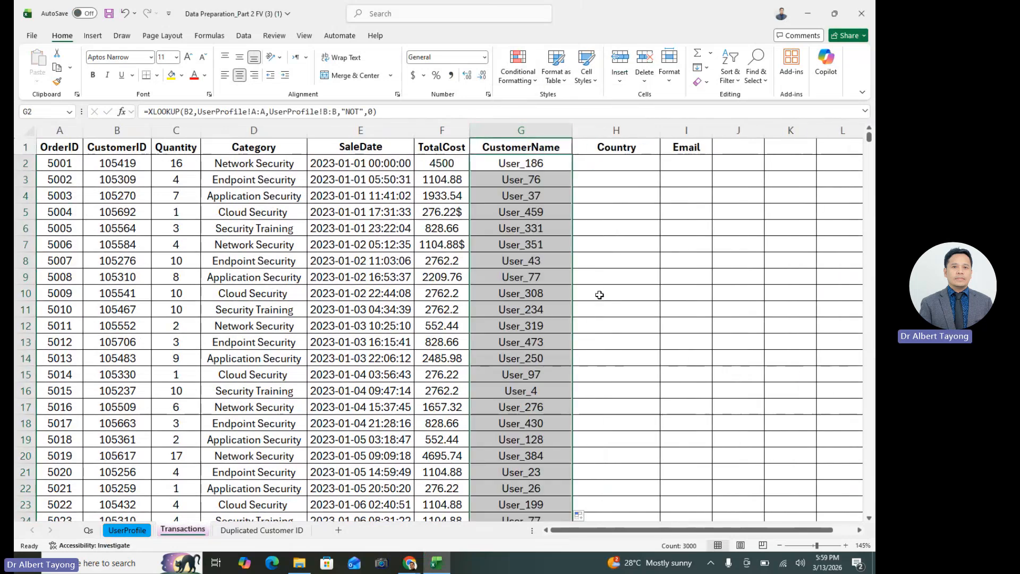
pyautogui.click(508, 319)
# Insert a blank column between TotalCost and the filled CustomerName column
pyautogui.click(490, 130)
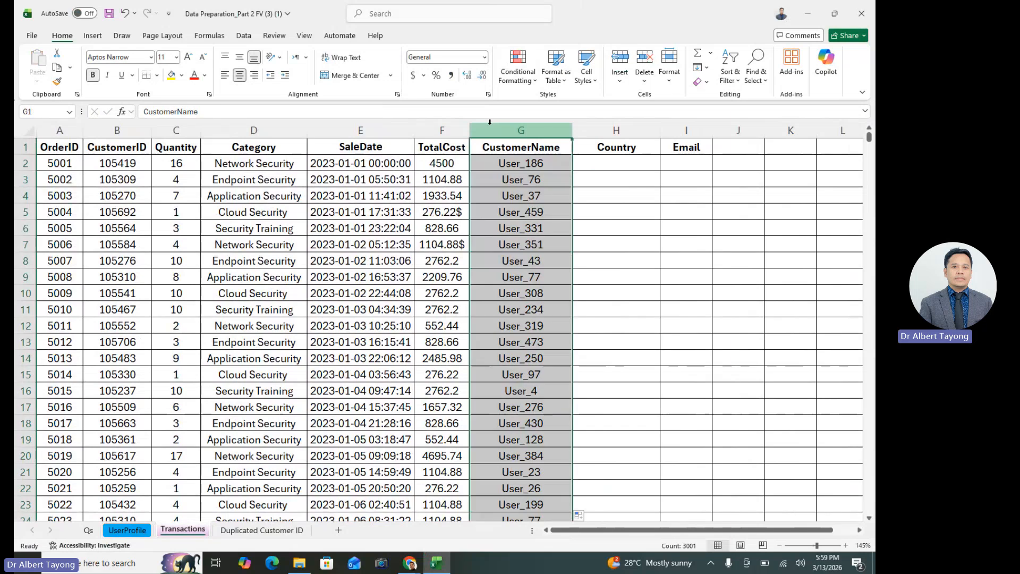
pyautogui.rightClick(490, 129)
pyautogui.click(518, 251)
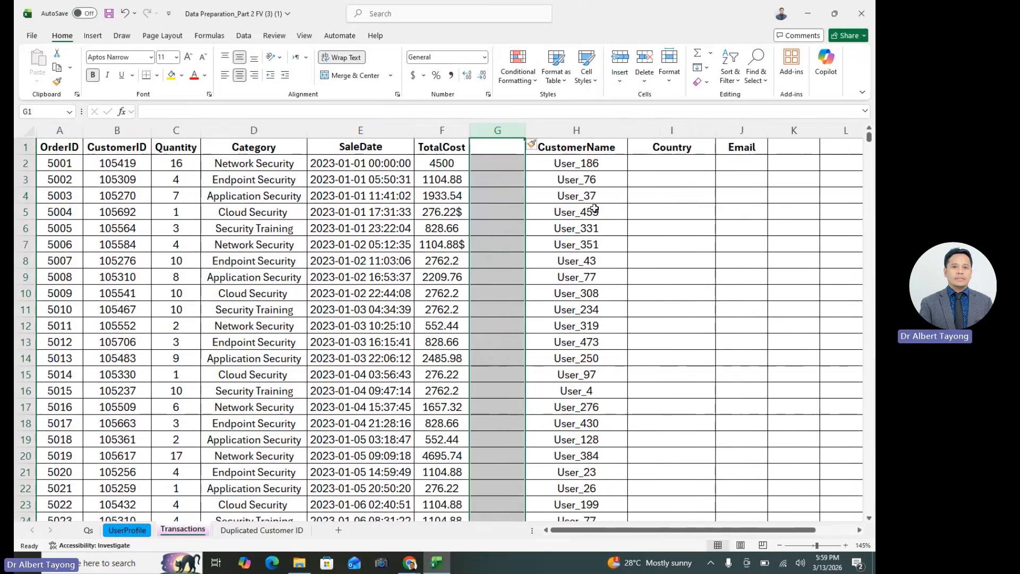
pyautogui.moveTo(584, 161); pyautogui.dragTo(604, 186)
pyautogui.moveTo(669, 277)
pyautogui.mouseDown()
pyautogui.moveTo(665, 303)
pyautogui.moveTo(662, 284)
pyautogui.mouseUp()
pyautogui.click(498, 131)
pyautogui.rightClick(498, 131)
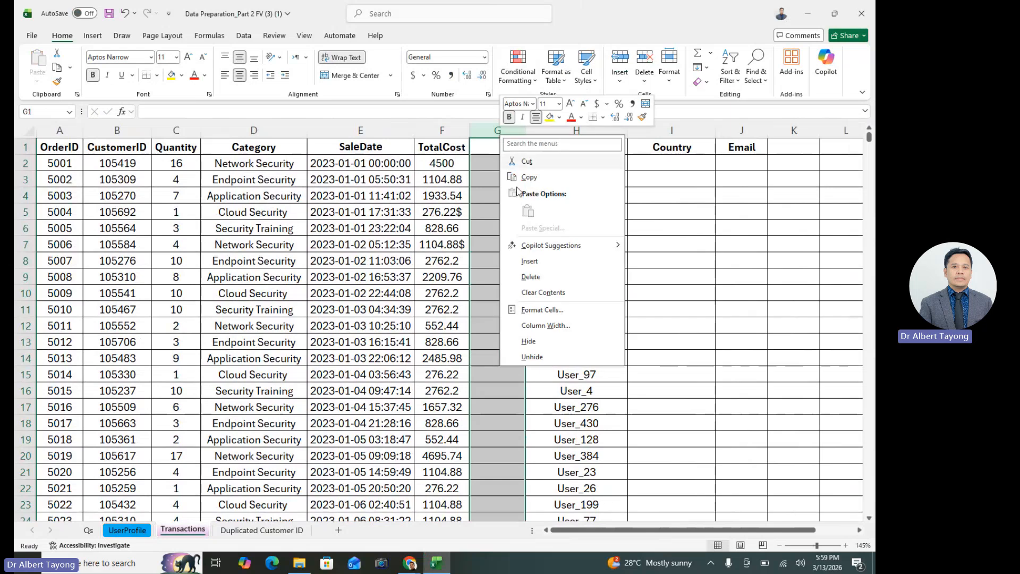
pyautogui.press('Escape')
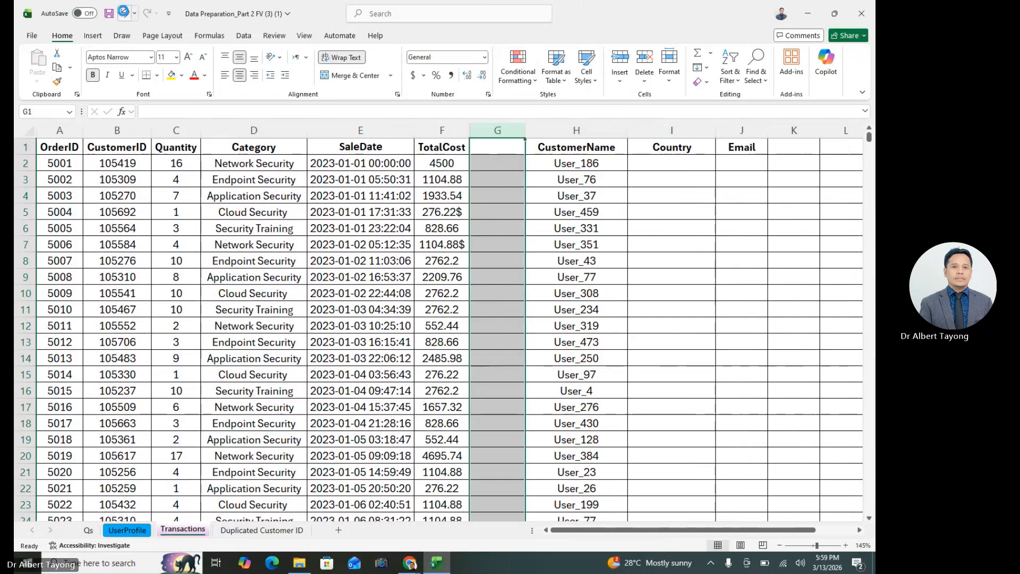
# Undo the column insertion, the CustomerName auto-fill and the deletion of the empty column G
pyautogui.click(125, 13)
pyautogui.click(125, 14)
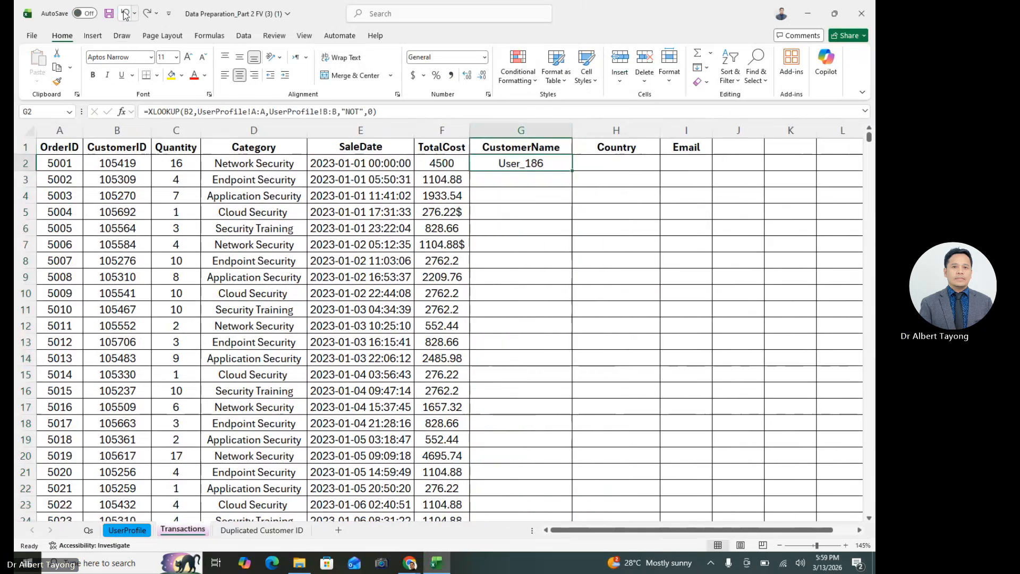
pyautogui.click(616, 293)
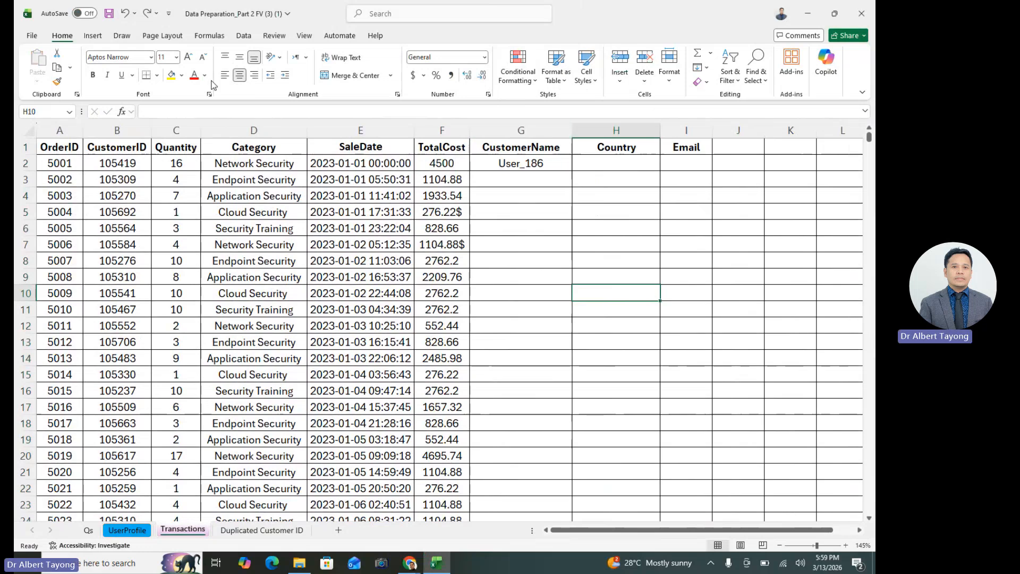
pyautogui.click(126, 14)
pyautogui.click(590, 230)
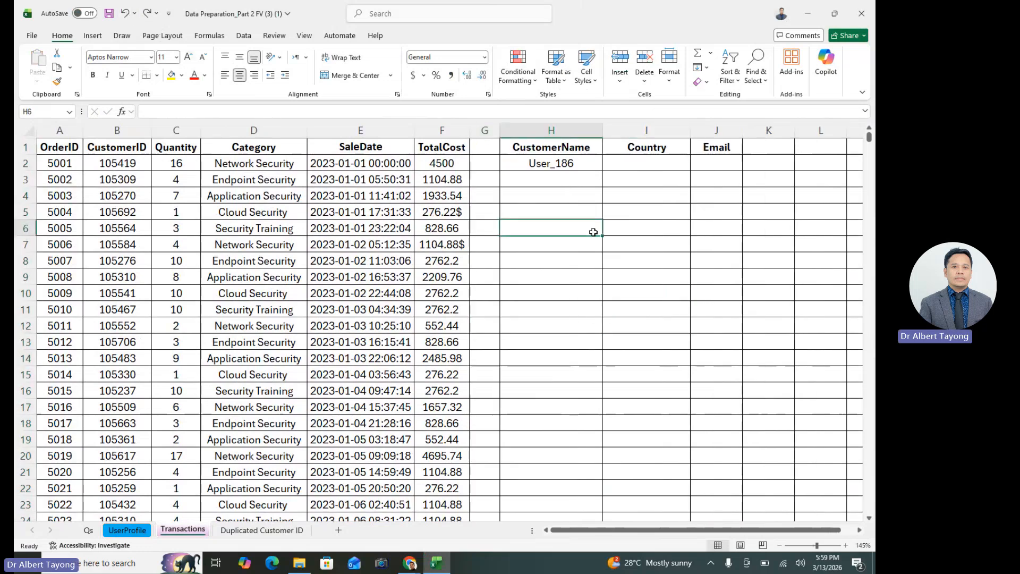
pyautogui.click(569, 163)
pyautogui.click(599, 278)
pyautogui.click(559, 169)
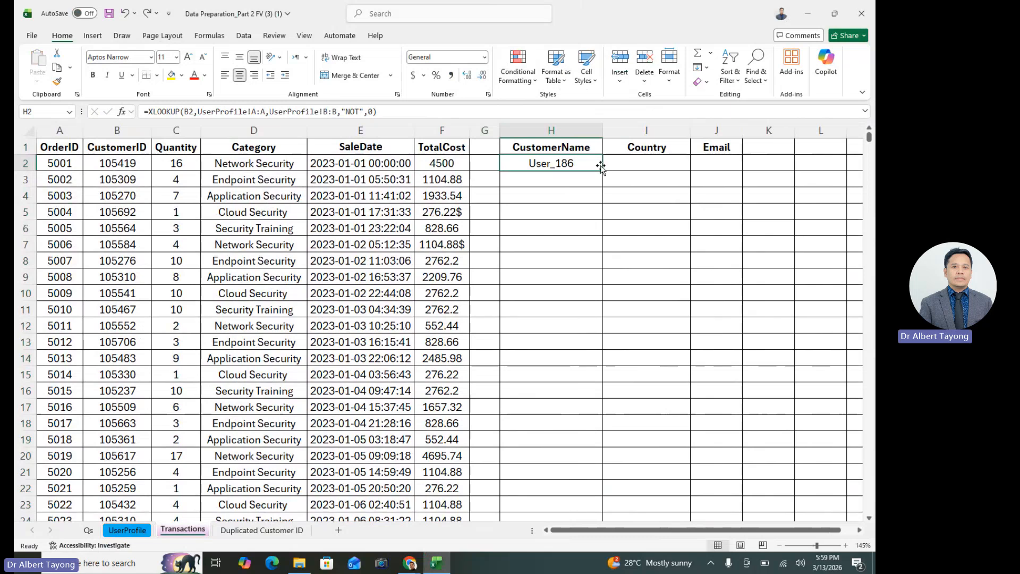
pyautogui.moveTo(636, 217); pyautogui.dragTo(631, 197)
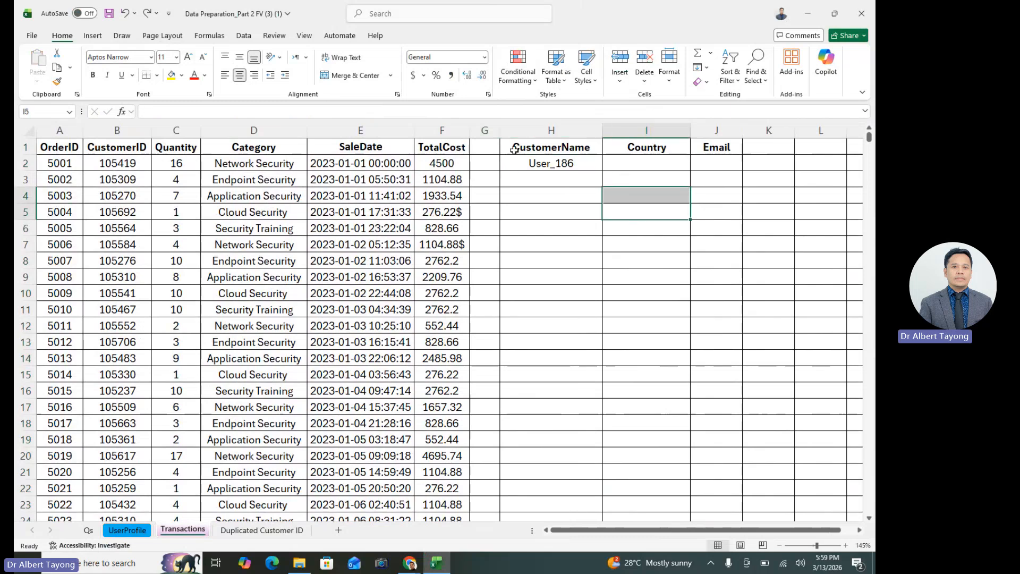
# Delete the empty column G so that CustomerName sits directly beside TotalCost
pyautogui.click(497, 129)
pyautogui.click(491, 131)
pyautogui.rightClick(492, 131)
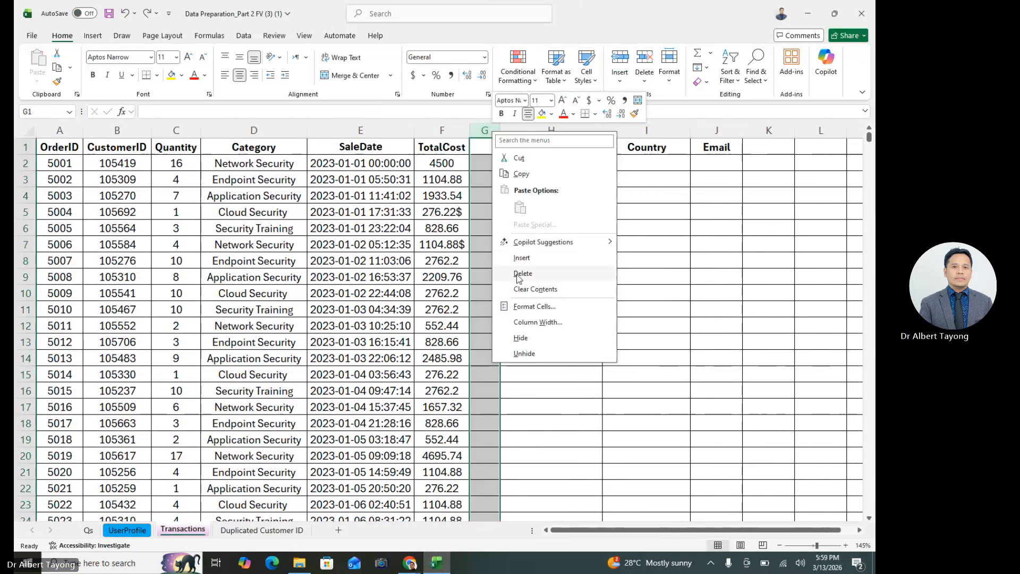
pyautogui.click(524, 353)
pyautogui.click(535, 292)
# Auto-fill the CustomerName XLOOKUP from G2 down to the last transaction row and check the filled names
pyautogui.click(545, 165)
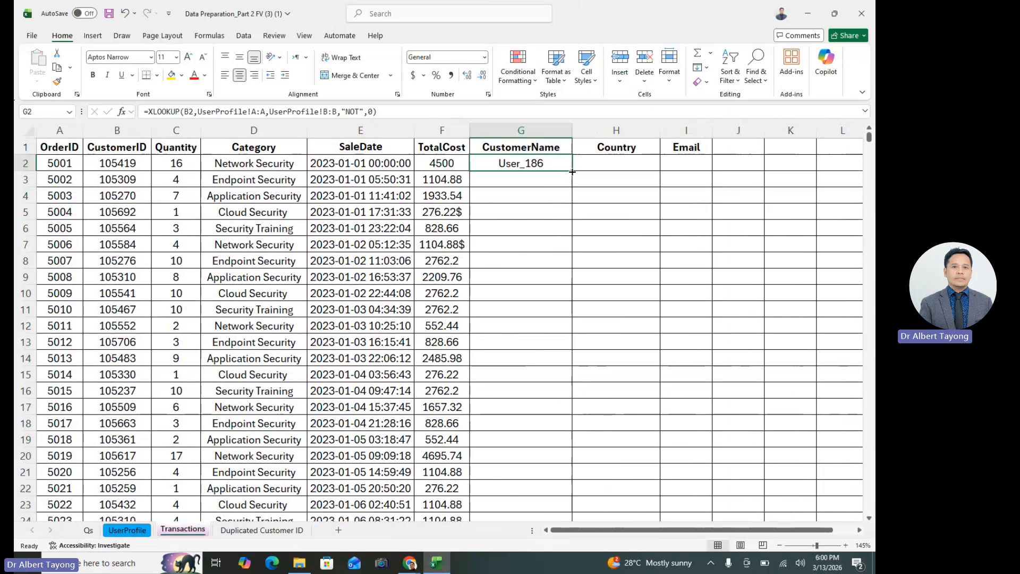
pyautogui.doubleClick(572, 171)
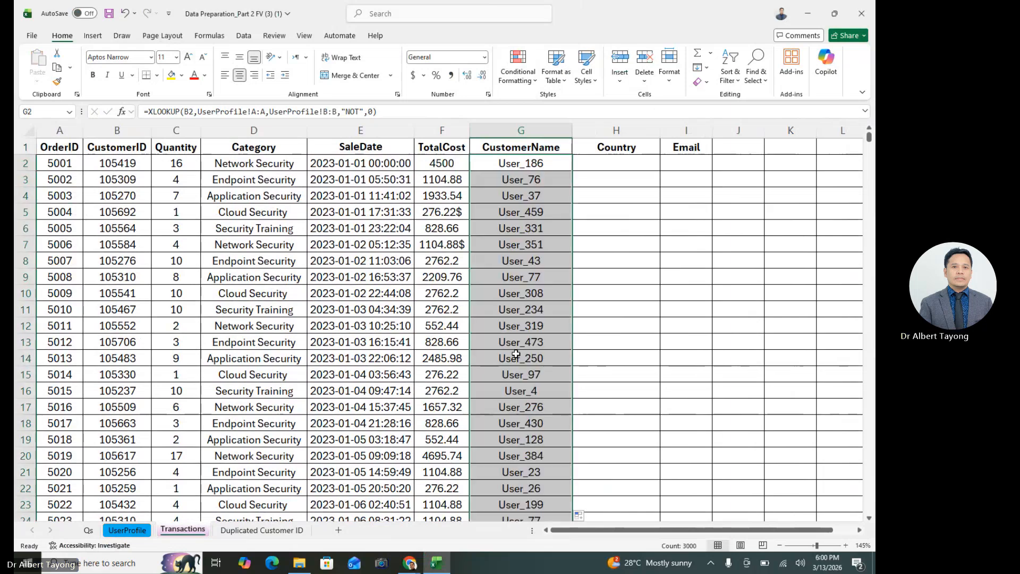
pyautogui.scroll(-9, 516, 355)
pyautogui.scroll(9, 585, 348)
pyautogui.click(666, 345)
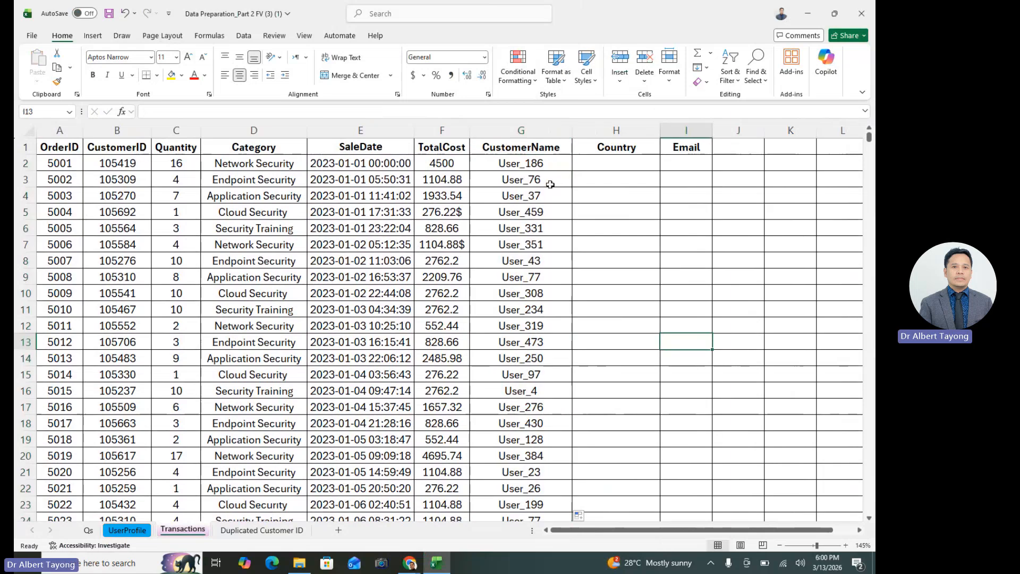
# Check the filled values down the CustomerName column and compare the formula cell G2 with the Country cell H2
pyautogui.moveTo(550, 185); pyautogui.dragTo(549, 503)
pyautogui.scroll(-20, 573, 410)
pyautogui.click(548, 321)
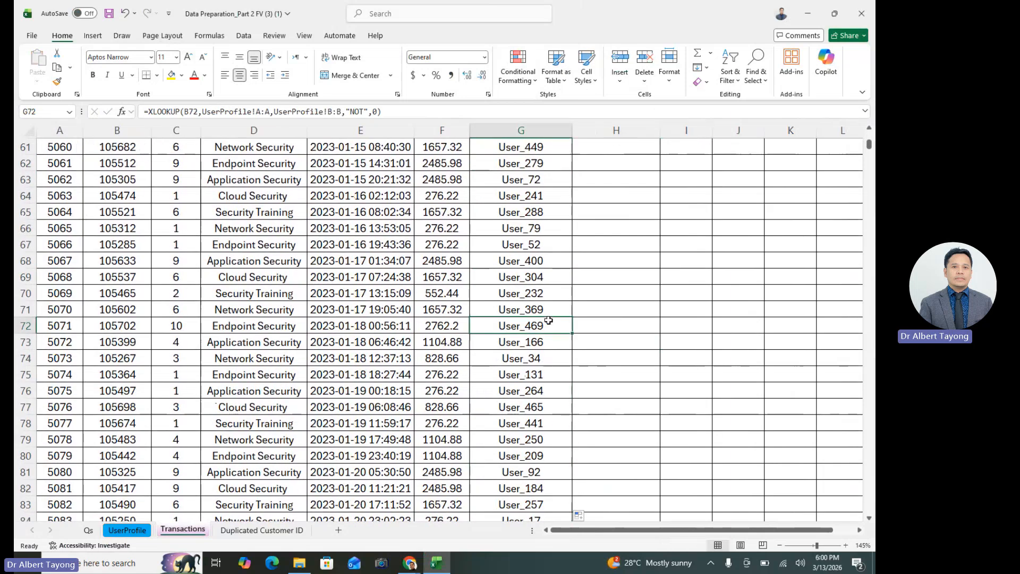
pyautogui.scroll(20, 771, 216)
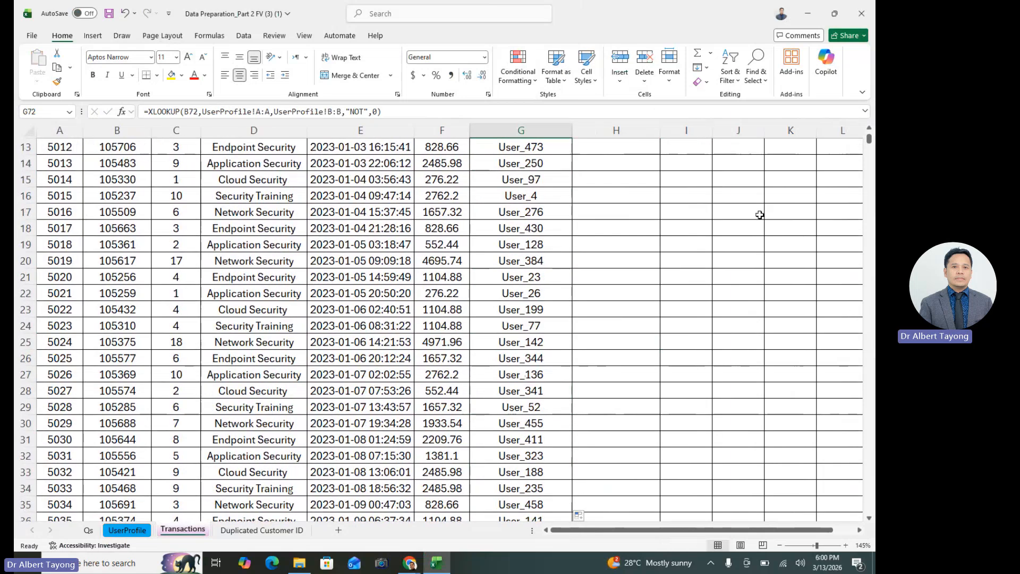
pyautogui.click(532, 163)
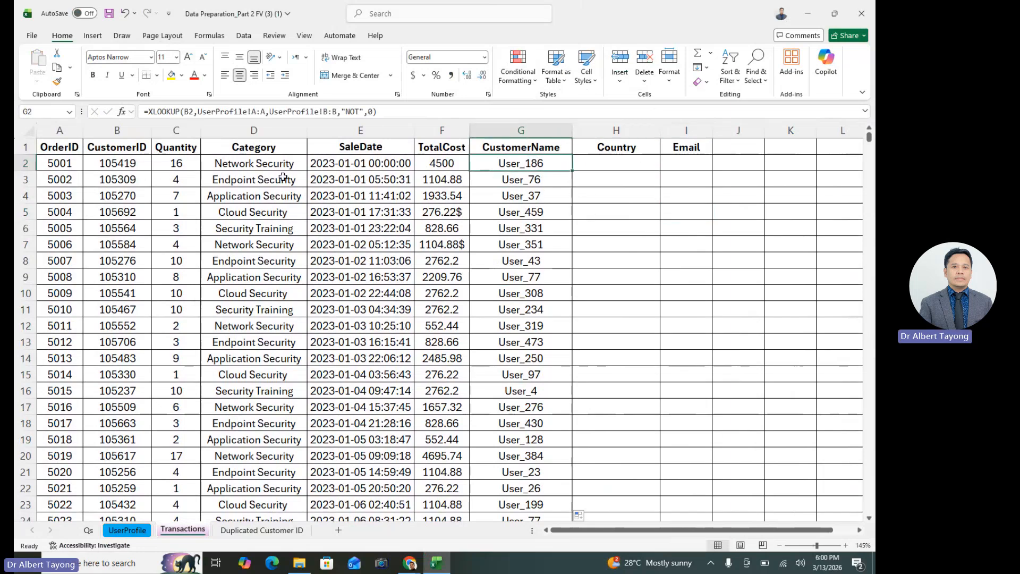
pyautogui.click(613, 165)
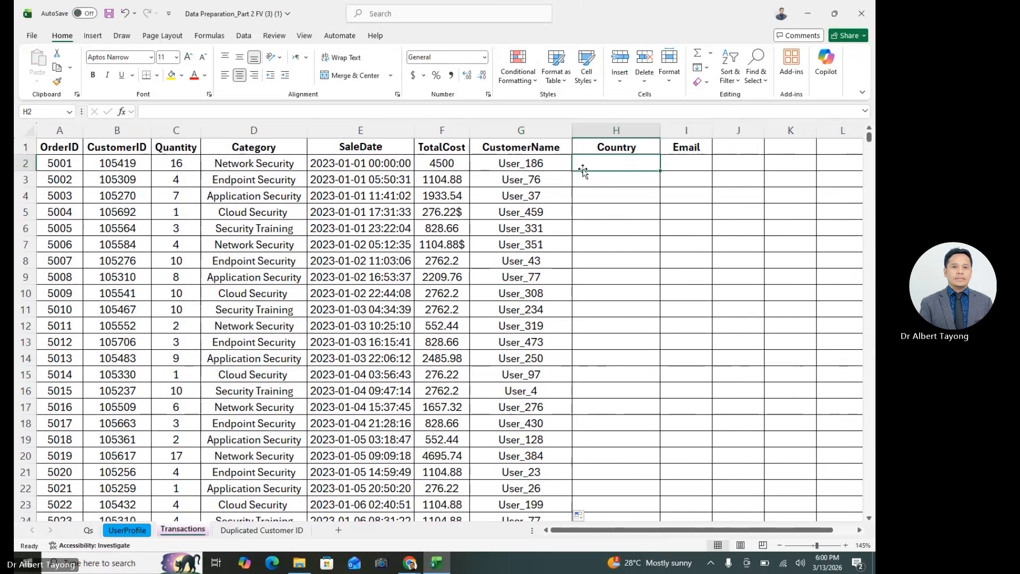
pyautogui.click(542, 164)
pyautogui.click(610, 168)
pyautogui.click(560, 161)
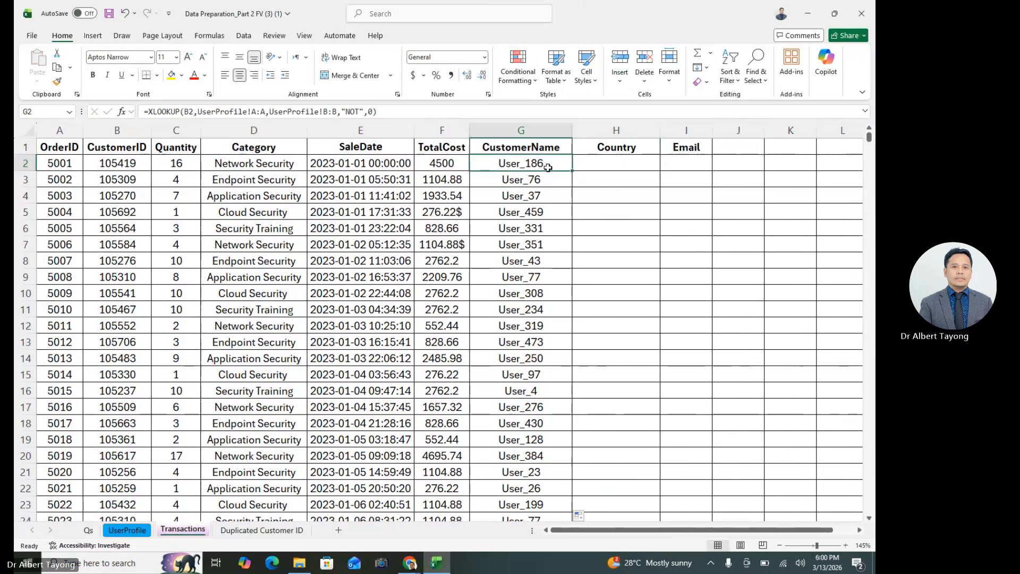
pyautogui.click(593, 157)
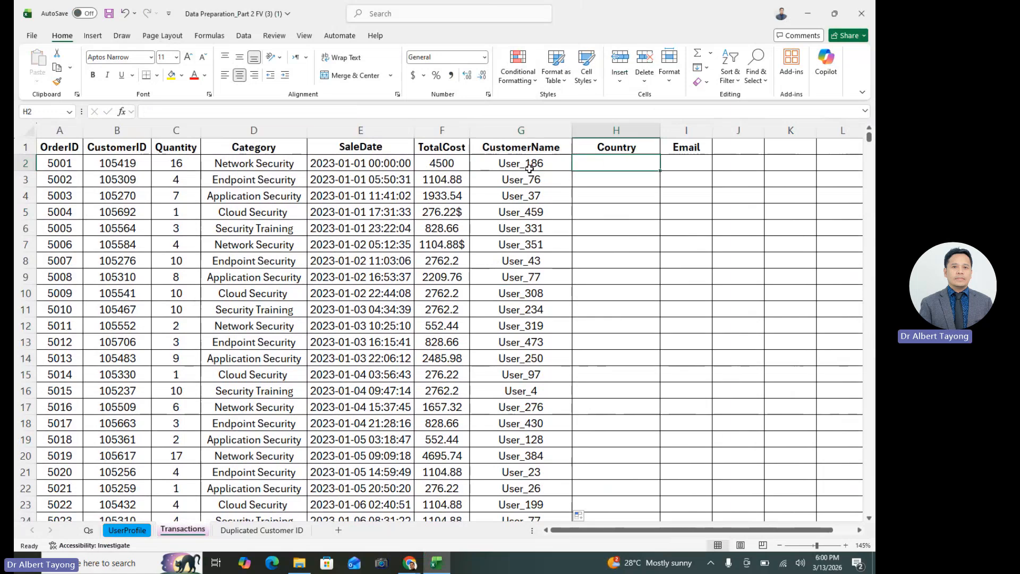
# Copy the text of G2's XLOOKUP formula without its equals sign, leaving the cell unchanged
pyautogui.click(530, 169)
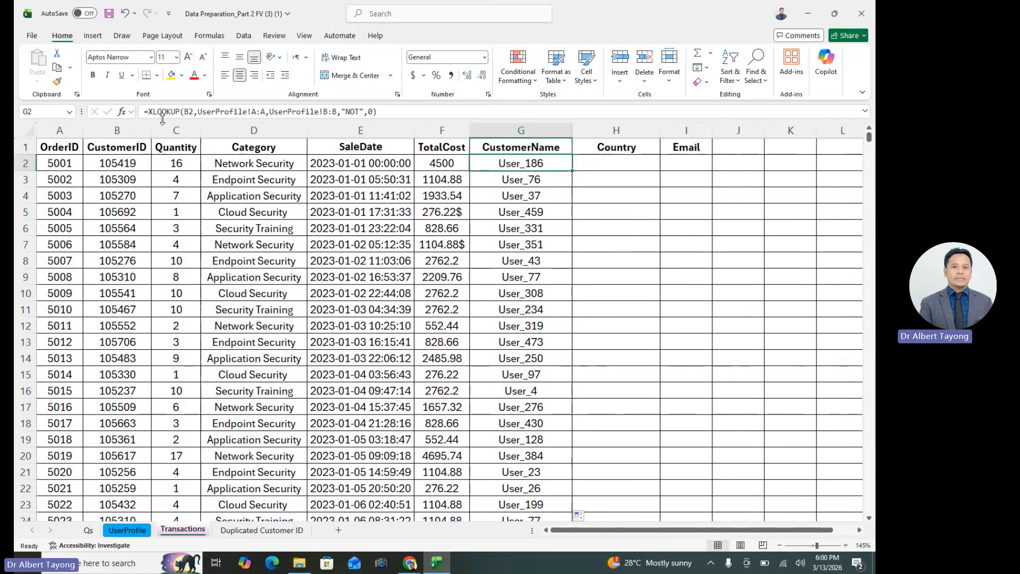
pyautogui.moveTo(149, 112); pyautogui.dragTo(377, 111)
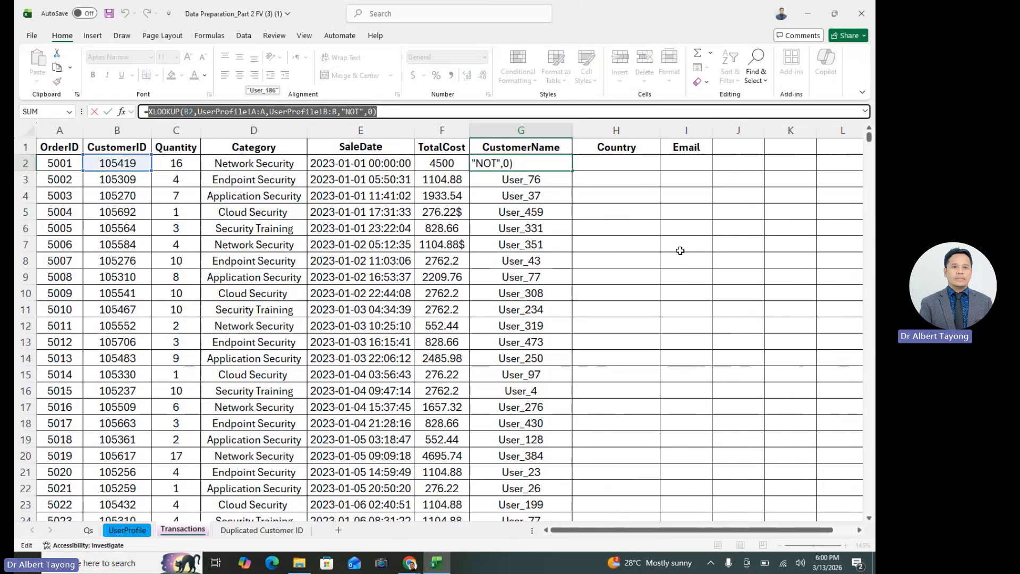
pyautogui.press('Escape')
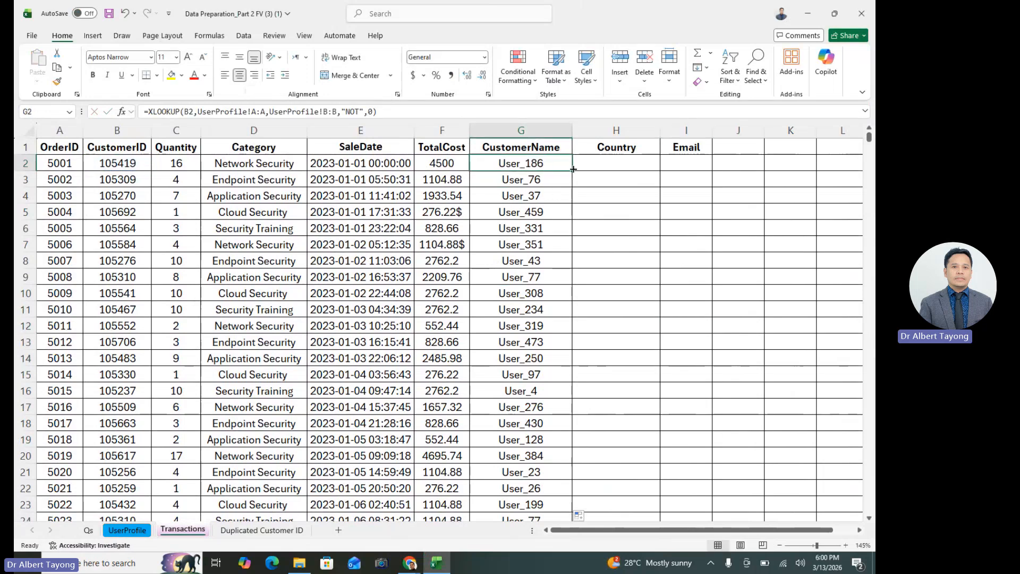
pyautogui.moveTo(149, 111); pyautogui.dragTo(430, 113)
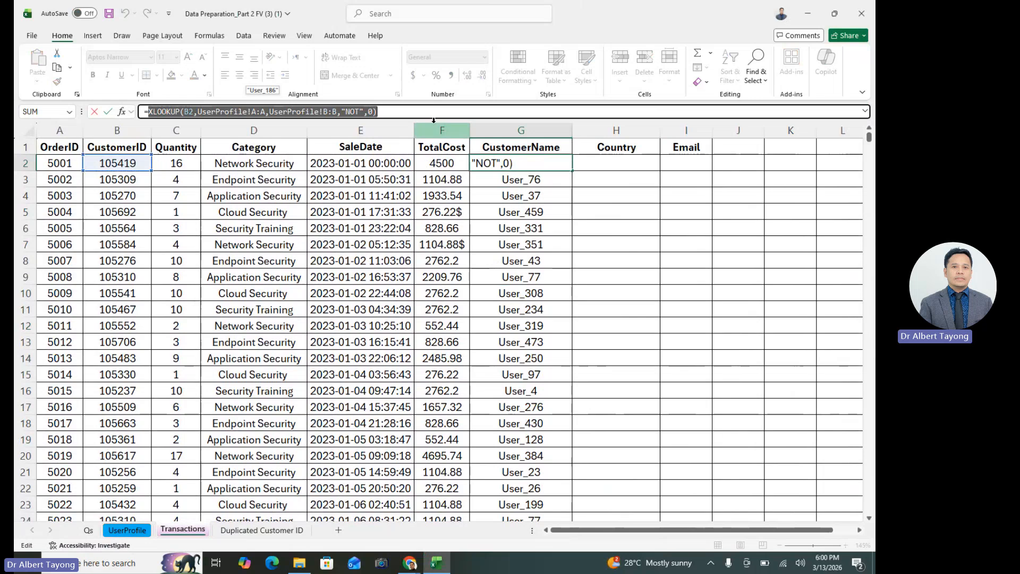
pyautogui.hotkey('ctrl', 'c')
pyautogui.press('Escape')
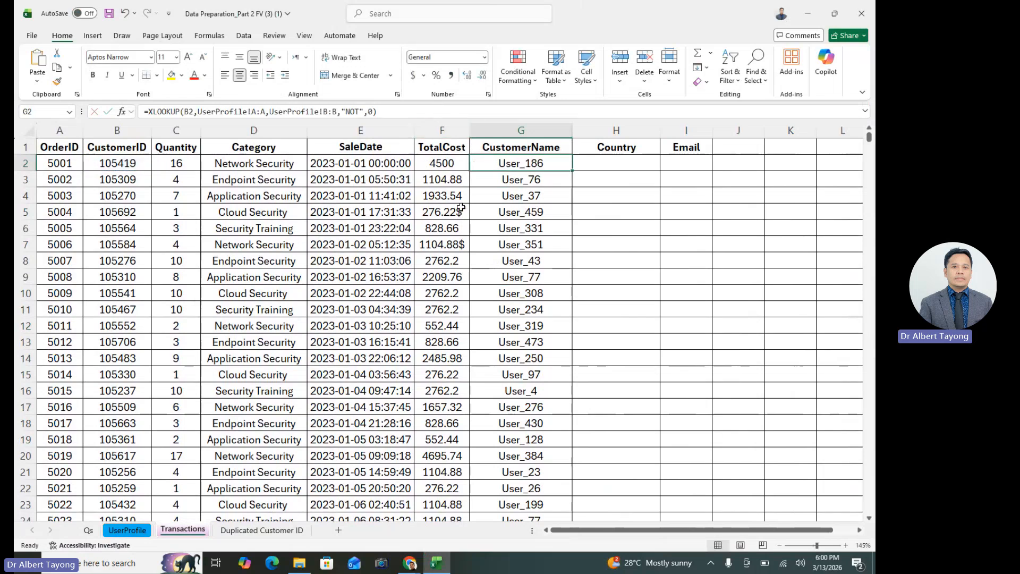
# Paste the copied text into H2 under Country and add the leading equals sign: =XLOOKUP(B2,UserProfile!A:A,UserProfile!B:B,"NOT",0)
pyautogui.click(628, 167)
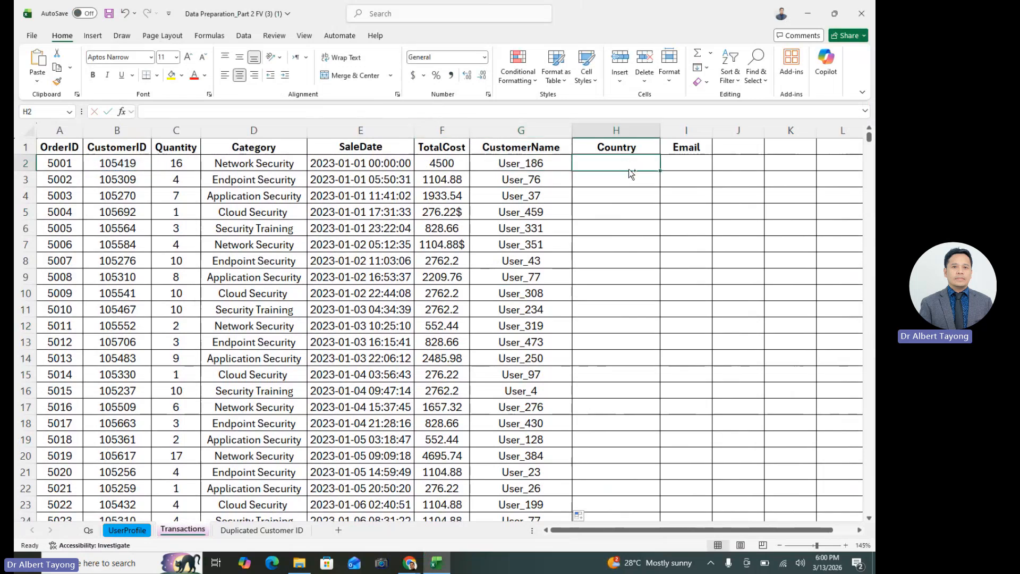
pyautogui.hotkey('ctrl', 'v')
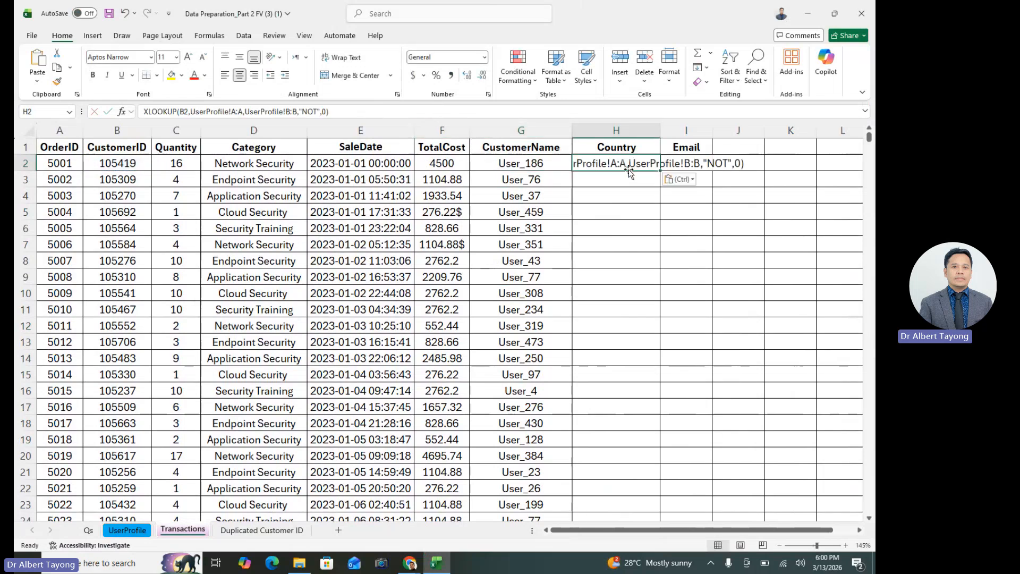
pyautogui.click(146, 109)
pyautogui.write('=')
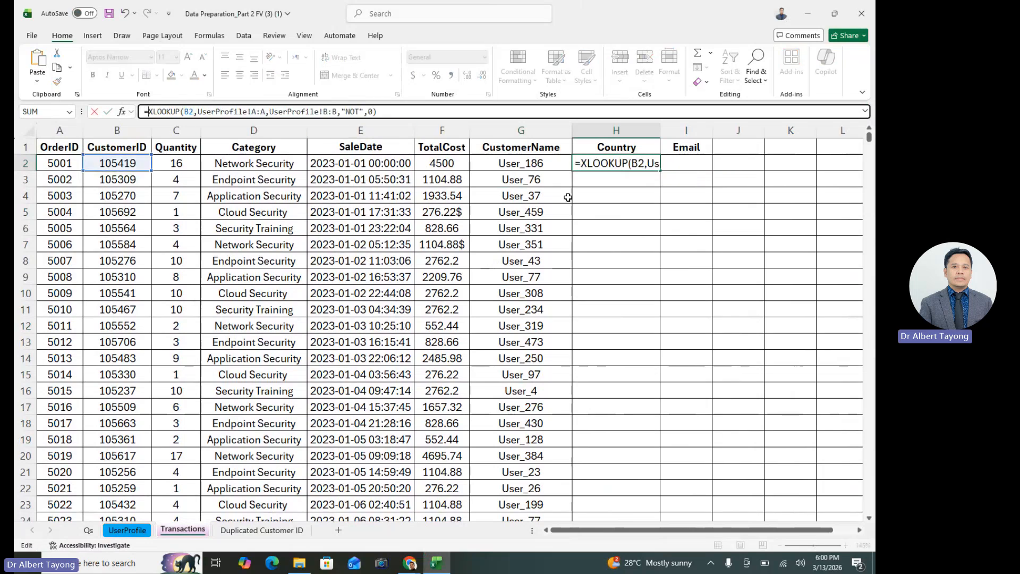
pyautogui.hotkey('ctrl', 'Return')
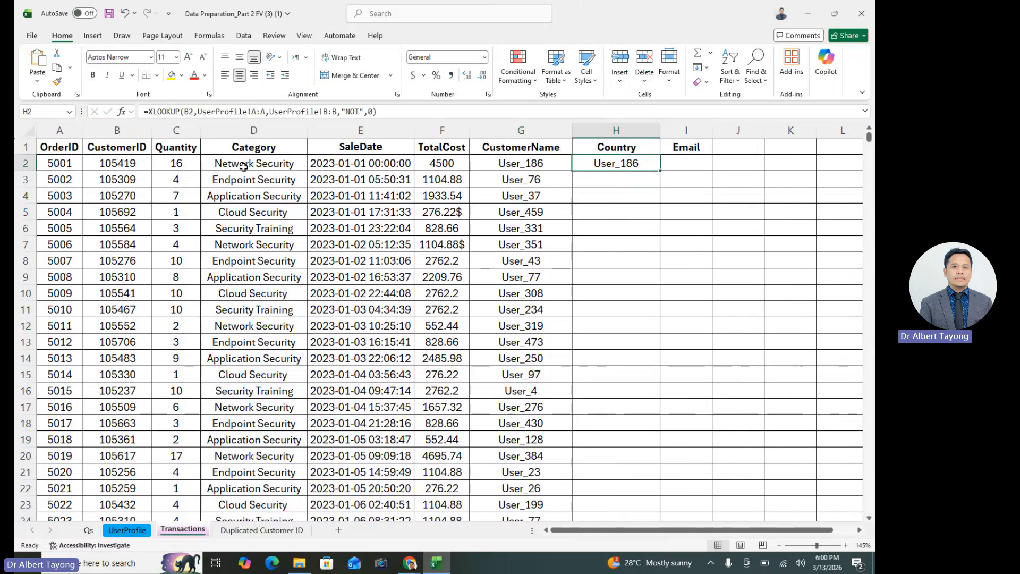
# Set the return array of H2's XLOOKUP to UserProfile!D:D and auto-fill the formula down the Country column
pyautogui.click(122, 111)
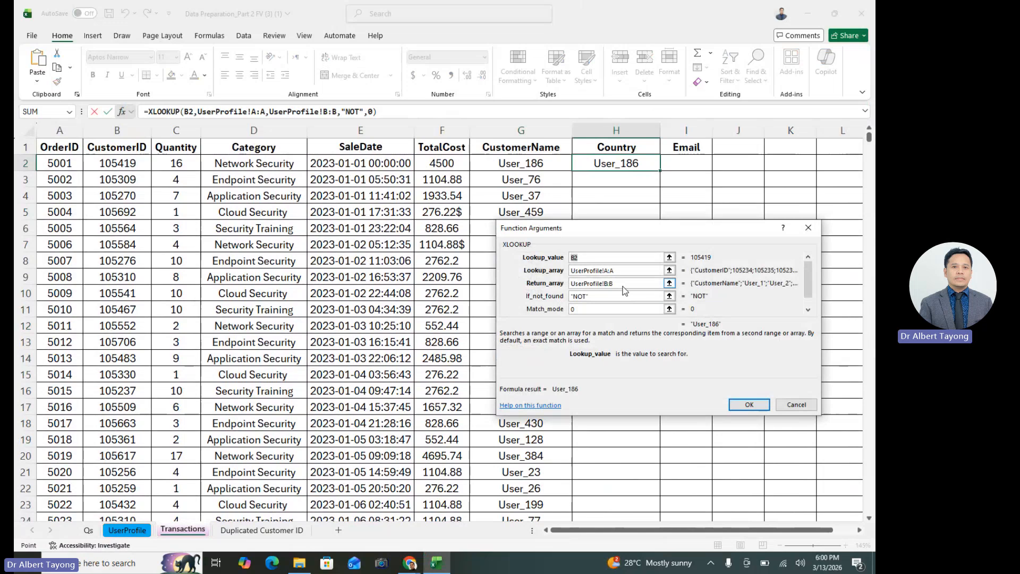
pyautogui.click(624, 285)
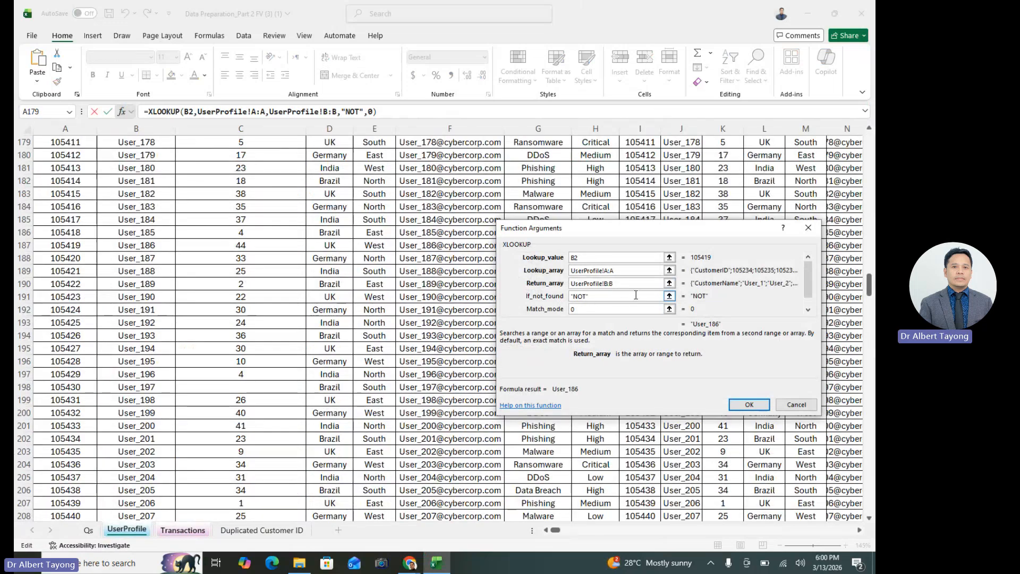
pyautogui.press('BackSpace')
pyautogui.press('BackSpace')
pyautogui.press('BackSpace')
pyautogui.press('BackSpace')
pyautogui.press('BackSpace')
pyautogui.press('BackSpace')
pyautogui.press('BackSpace')
pyautogui.press('BackSpace')
pyautogui.press('BackSpace')
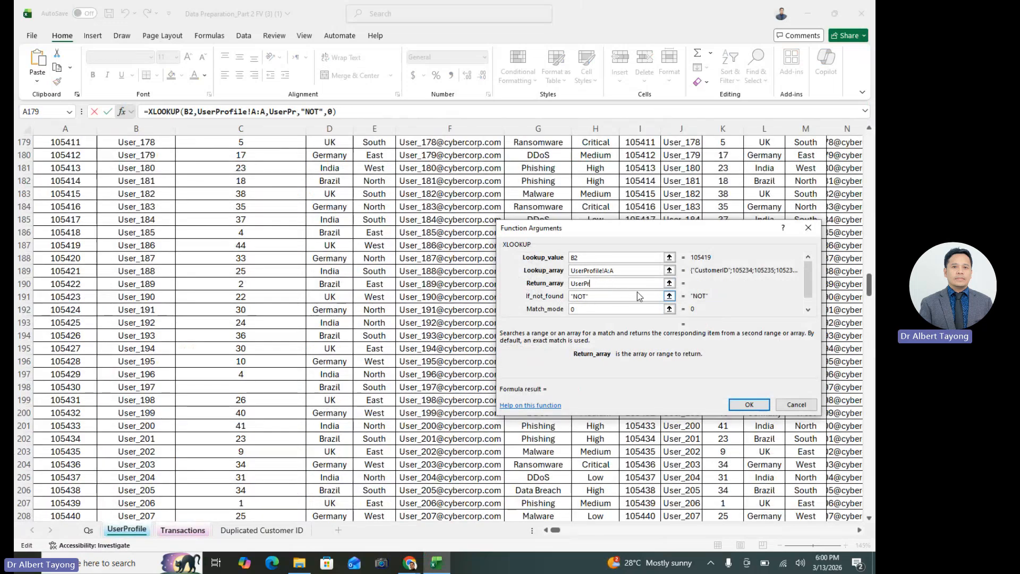
pyautogui.press('BackSpace')
pyautogui.press('BackSpace')
pyautogui.press('BackSpace')
pyautogui.press('BackSpace')
pyautogui.press('BackSpace')
pyautogui.press('BackSpace')
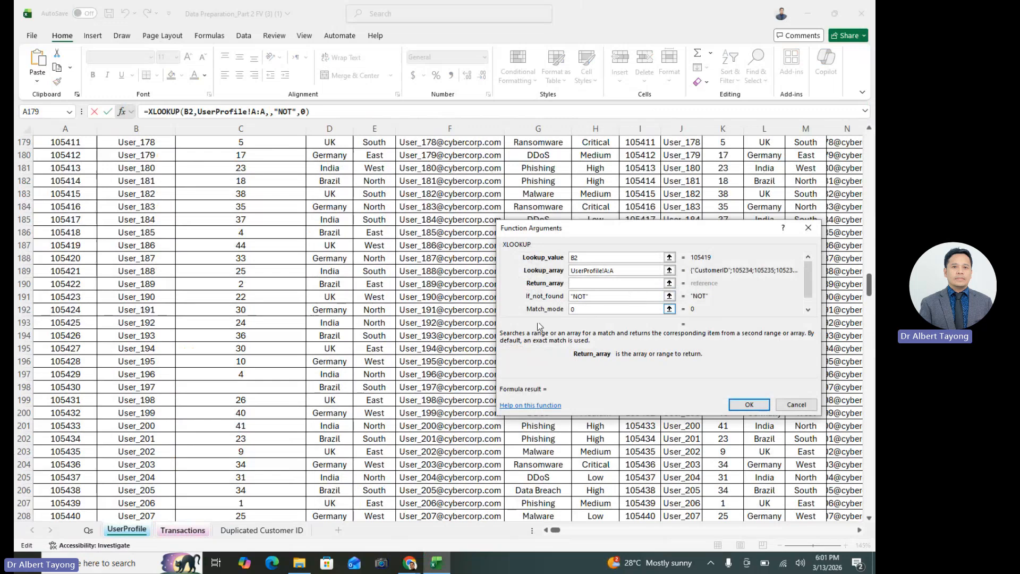
pyautogui.click(126, 529)
pyautogui.scroll(3, 236, 420)
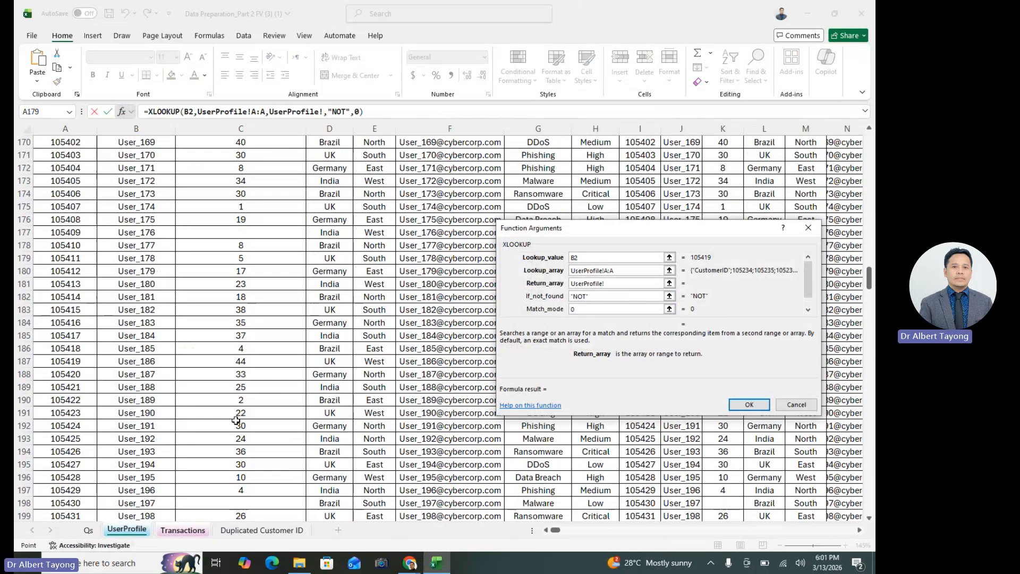
pyautogui.scroll(20, 236, 421)
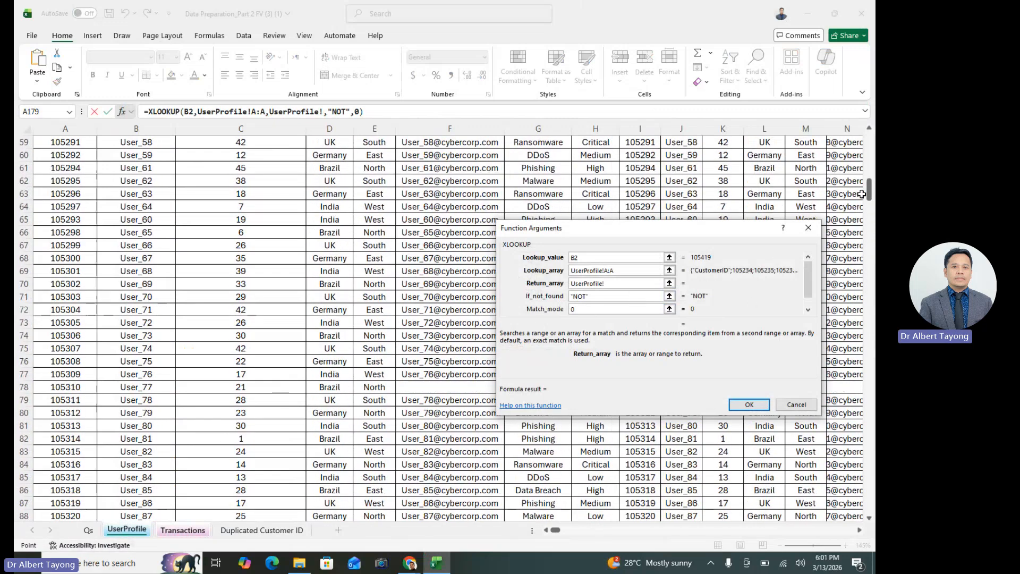
pyautogui.moveTo(862, 194); pyautogui.dragTo(867, 140)
pyautogui.click(345, 128)
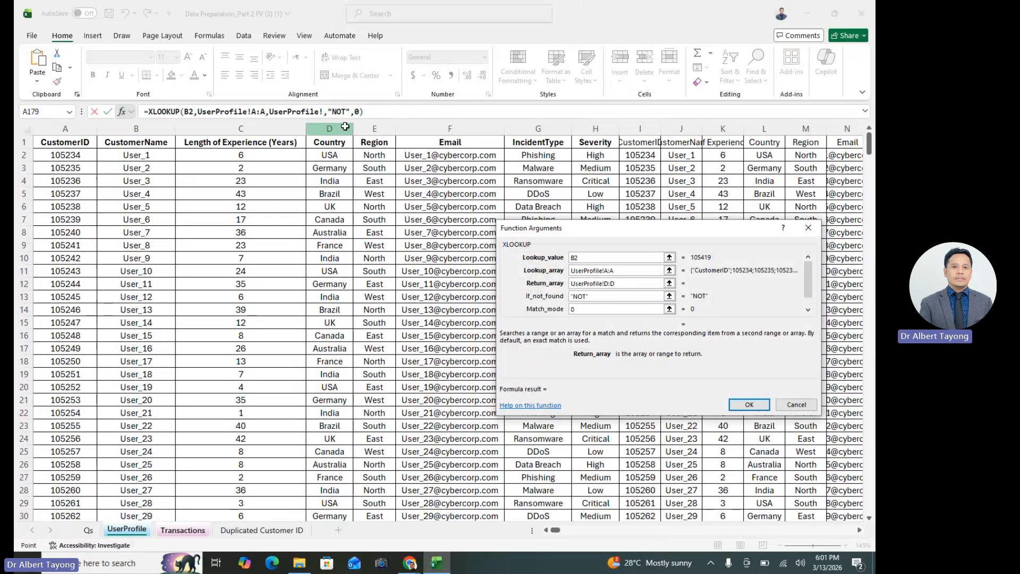
pyautogui.click(750, 405)
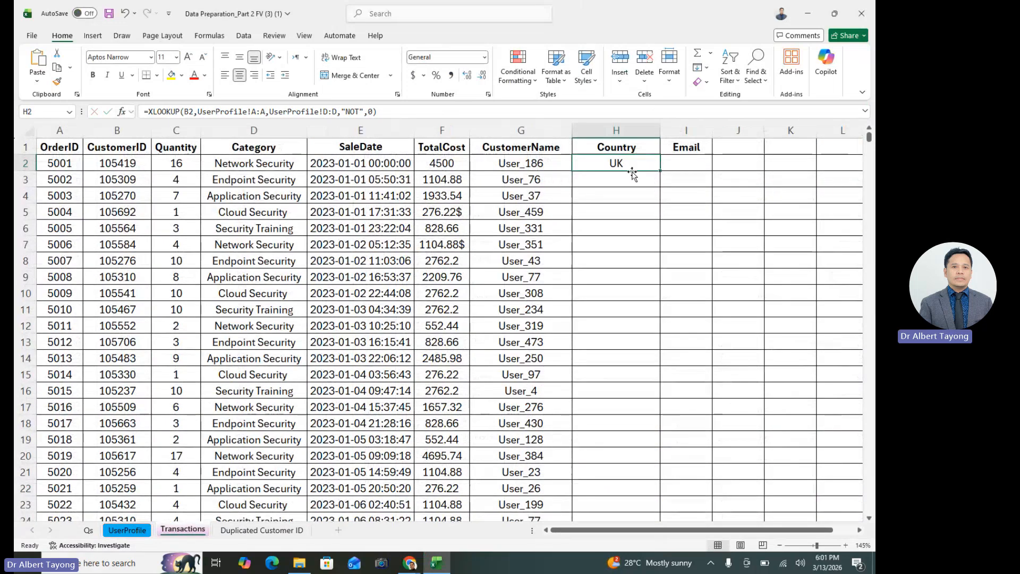
pyautogui.doubleClick(659, 171)
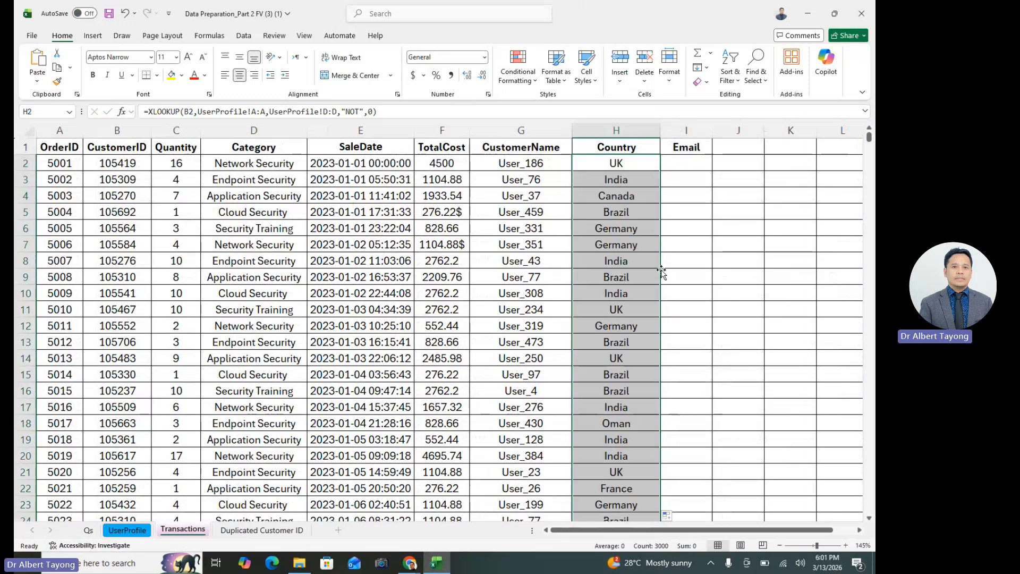
# Widen the Email column and paste the copied lookup into I2 as =XLOOKUP(B2,UserProfile!A:A,UserProfile!B:B,"NOT",0)
pyautogui.click(690, 160)
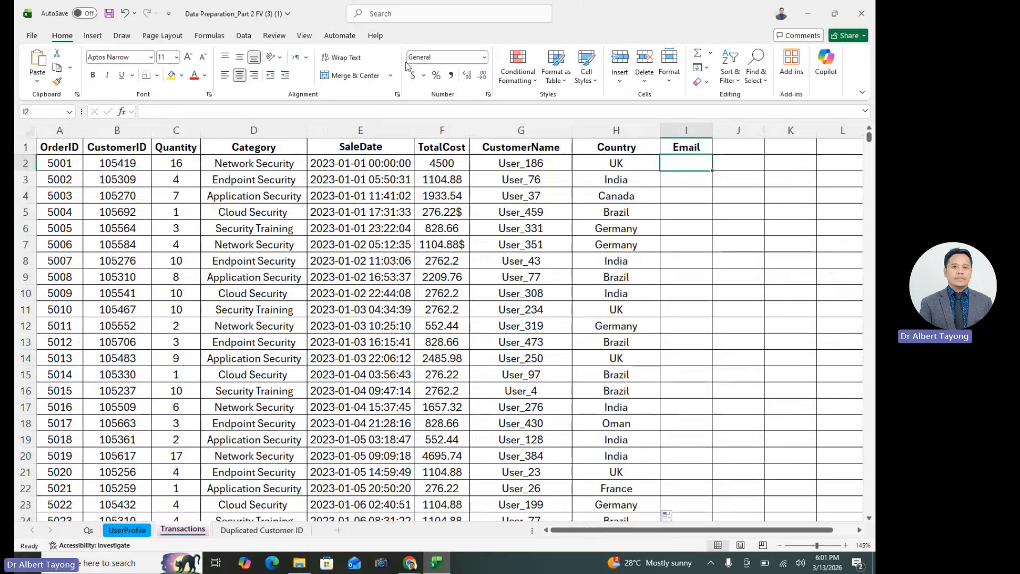
pyautogui.moveTo(712, 131); pyautogui.dragTo(765, 130)
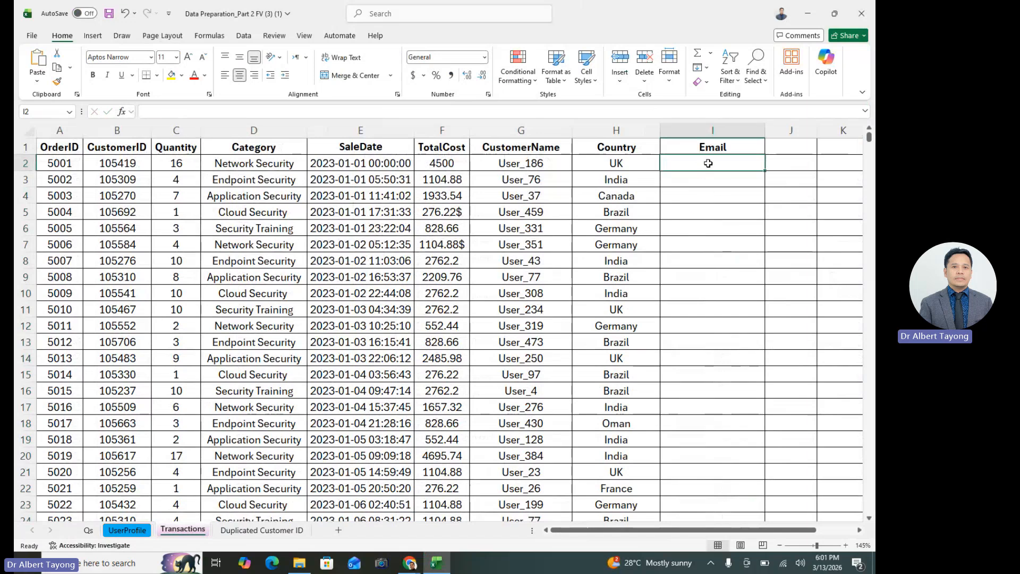
pyautogui.hotkey('ctrl', 'v')
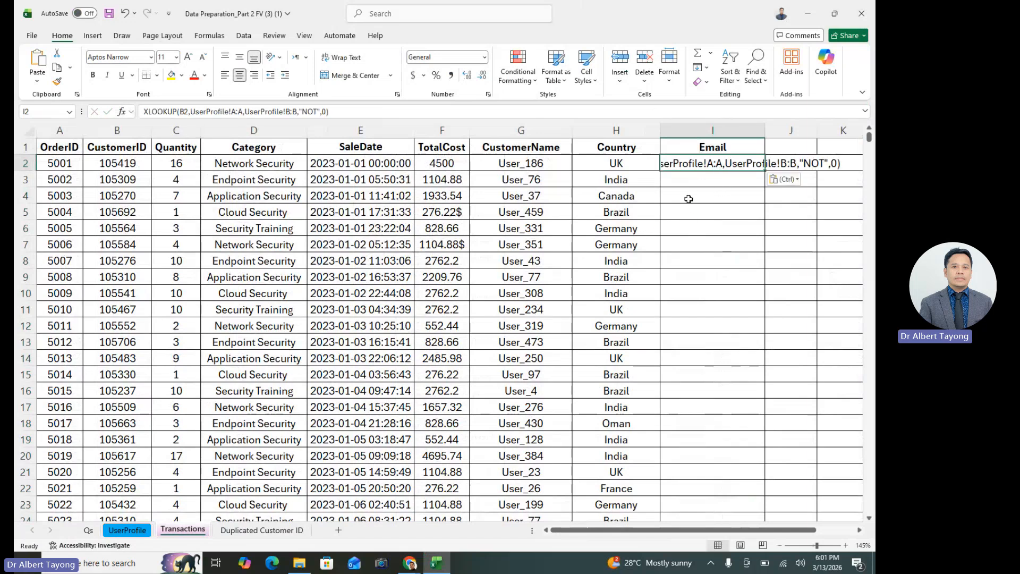
pyautogui.click(143, 113)
pyautogui.write('=')
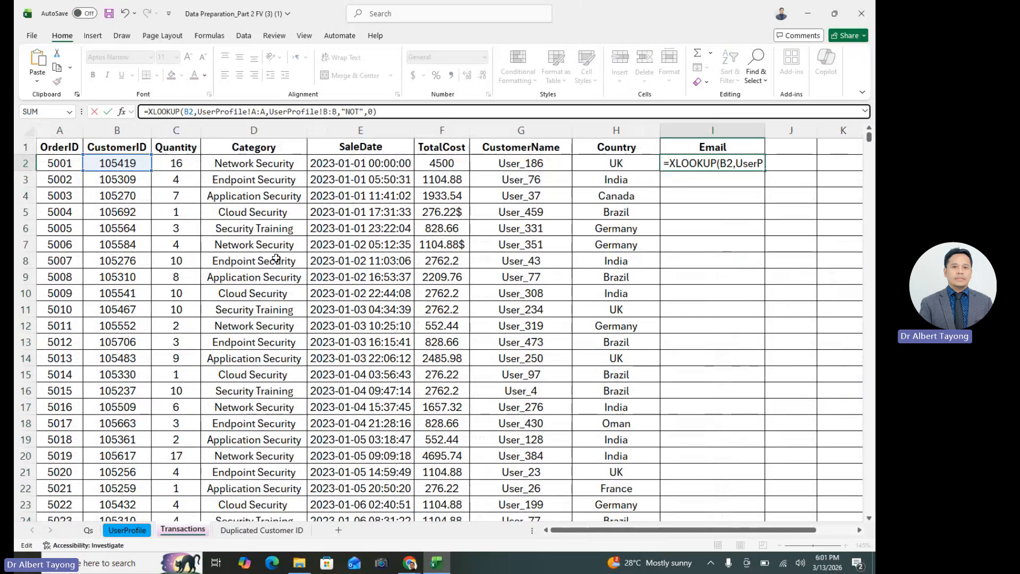
pyautogui.press('Return')
pyautogui.click(728, 163)
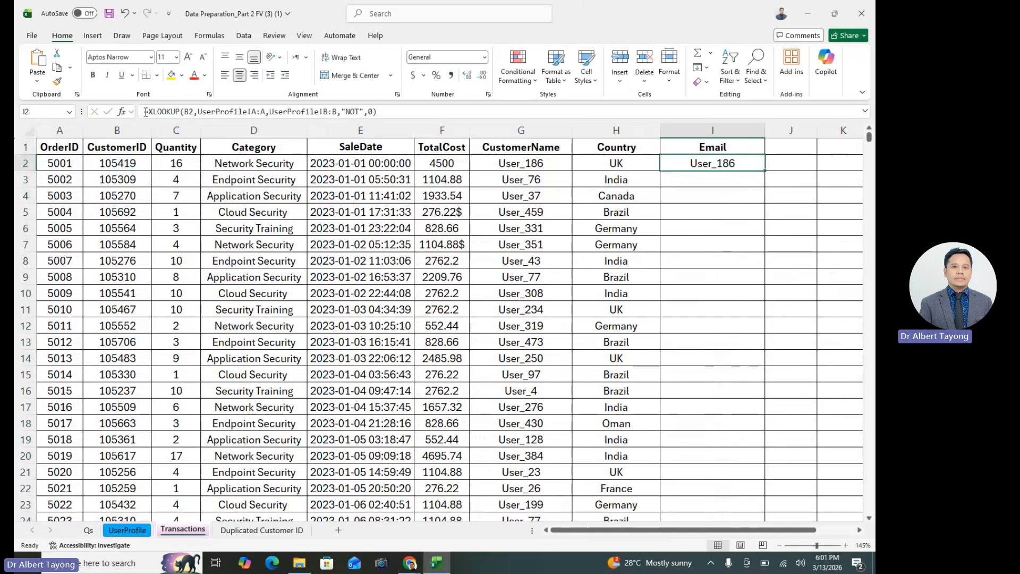
# Set the return array of I2's XLOOKUP to the UserProfile Email column, UserProfile!F:F
pyautogui.click(122, 112)
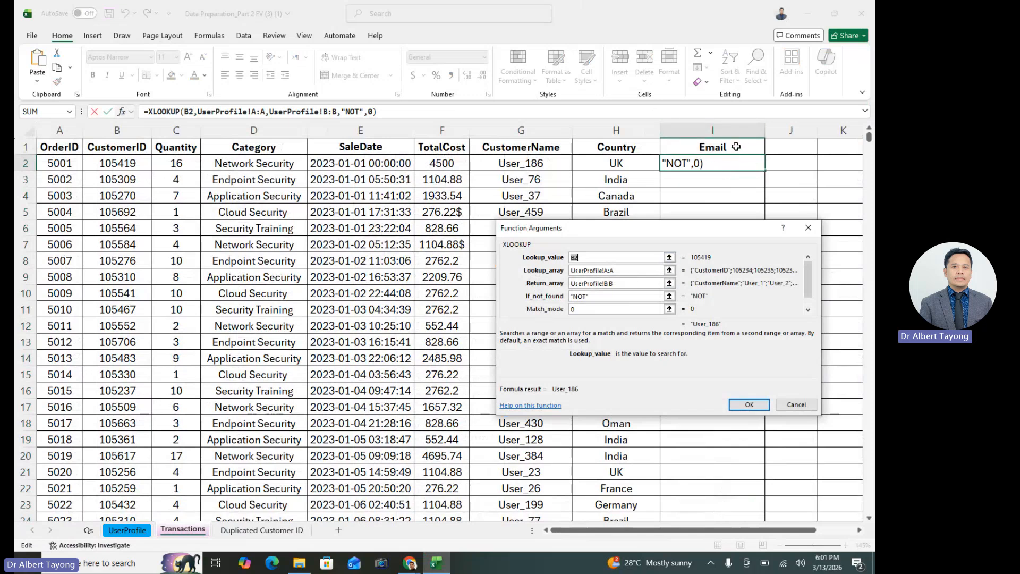
pyautogui.doubleClick(617, 282)
pyautogui.press('BackSpace')
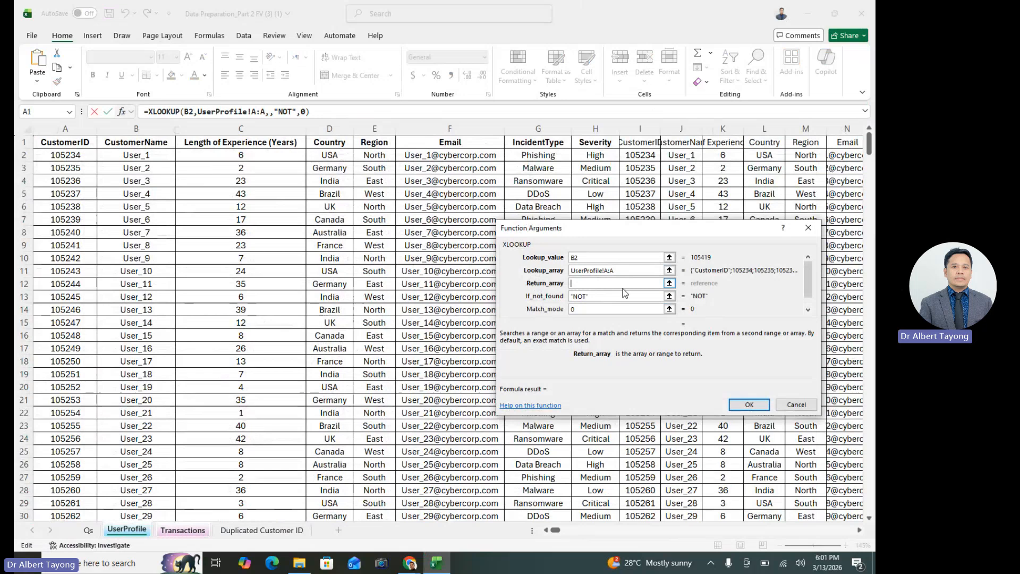
pyautogui.click(452, 129)
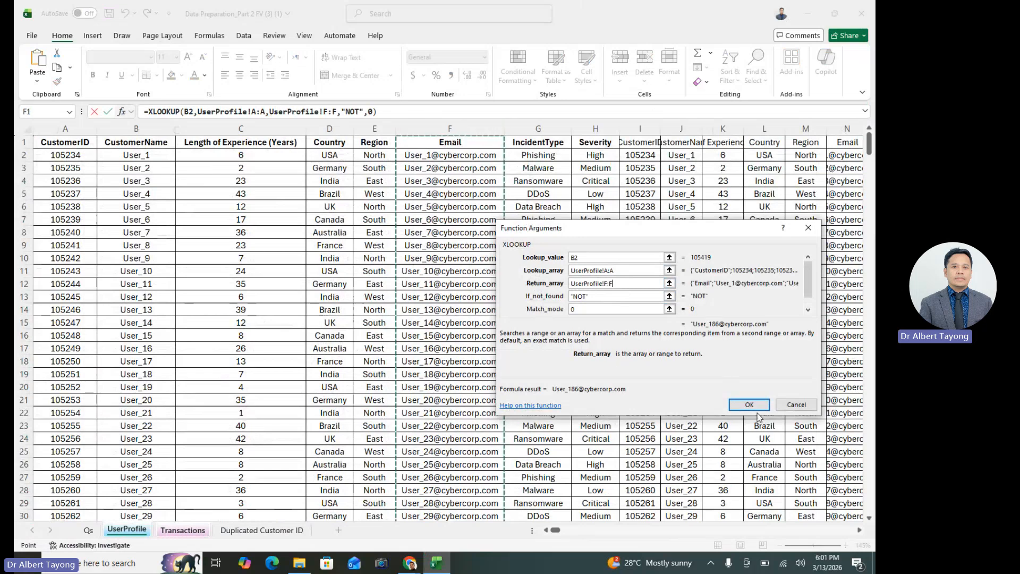
pyautogui.click(757, 410)
pyautogui.click(759, 410)
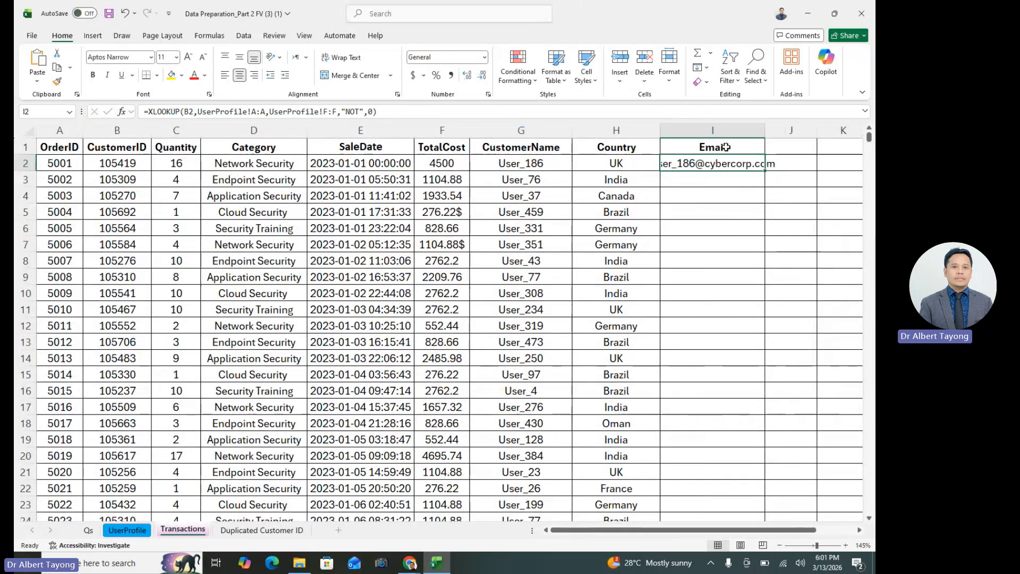
# Auto-fit the Email column's width to the address in I2 and select that cell
pyautogui.doubleClick(767, 130)
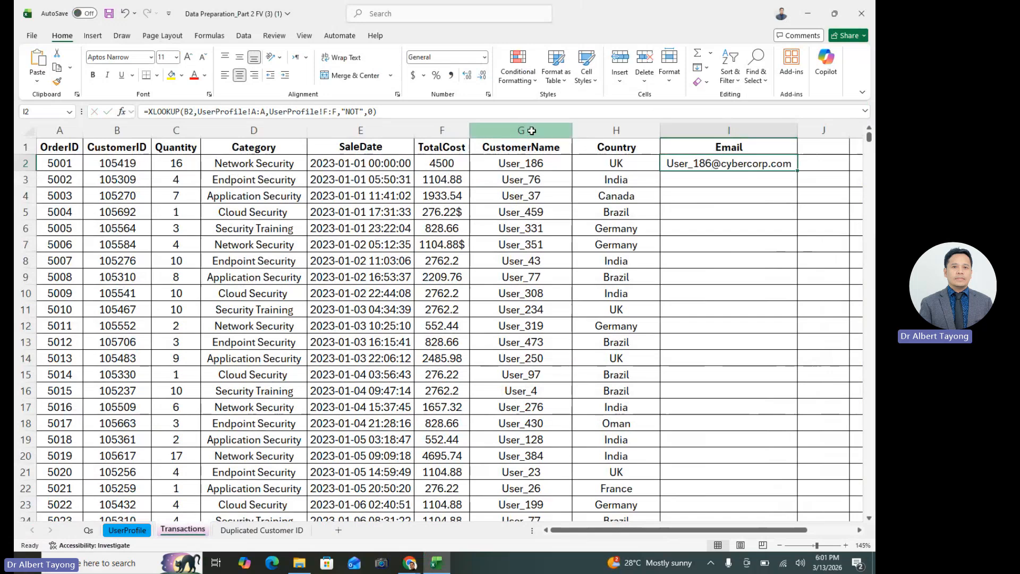
pyautogui.click(527, 131)
pyautogui.click(734, 168)
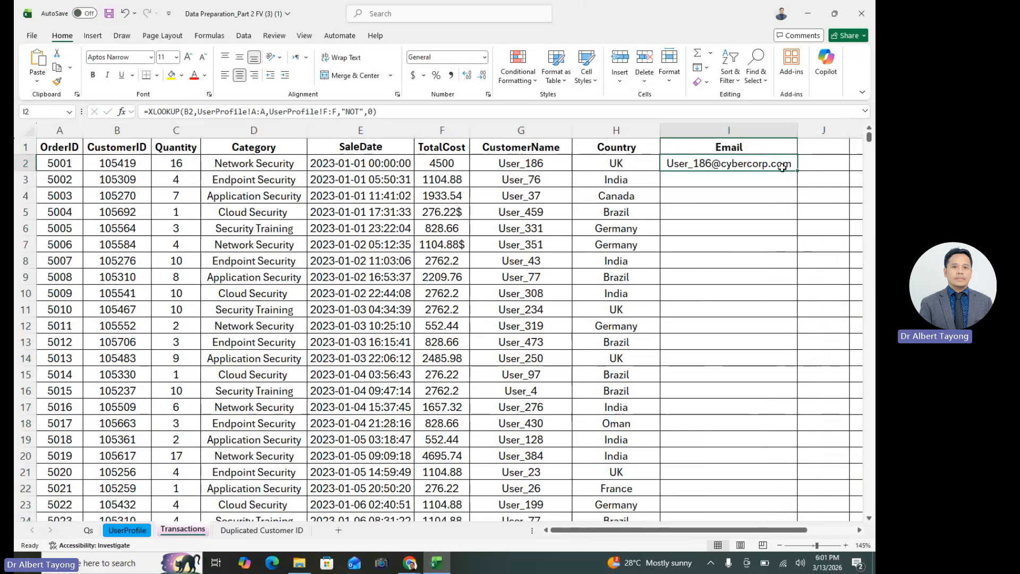
# Auto-fill I2's XLOOKUP formula down the Email column and auto-fit the column's width
pyautogui.doubleClick(798, 170)
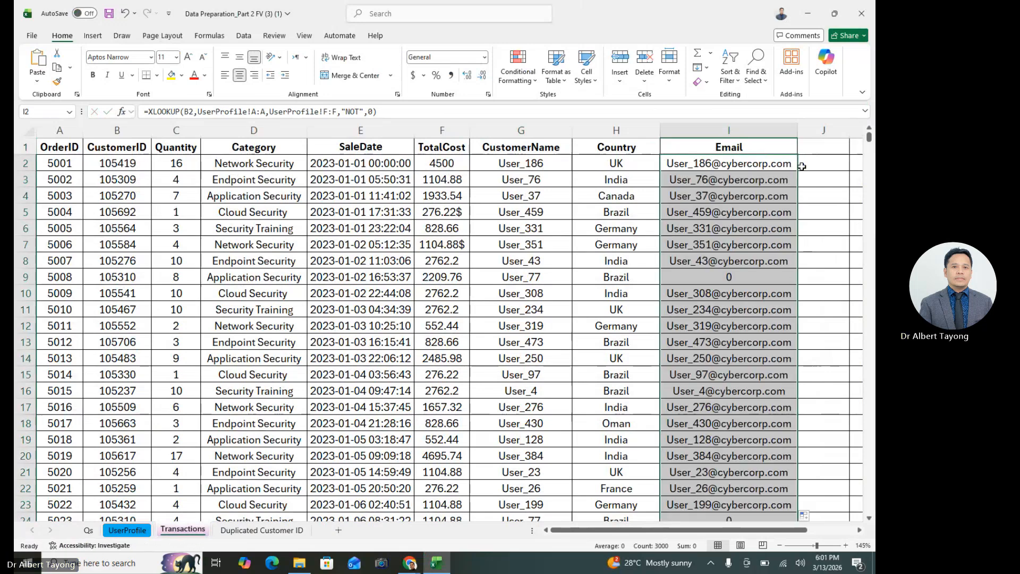
pyautogui.doubleClick(798, 131)
pyautogui.click(744, 263)
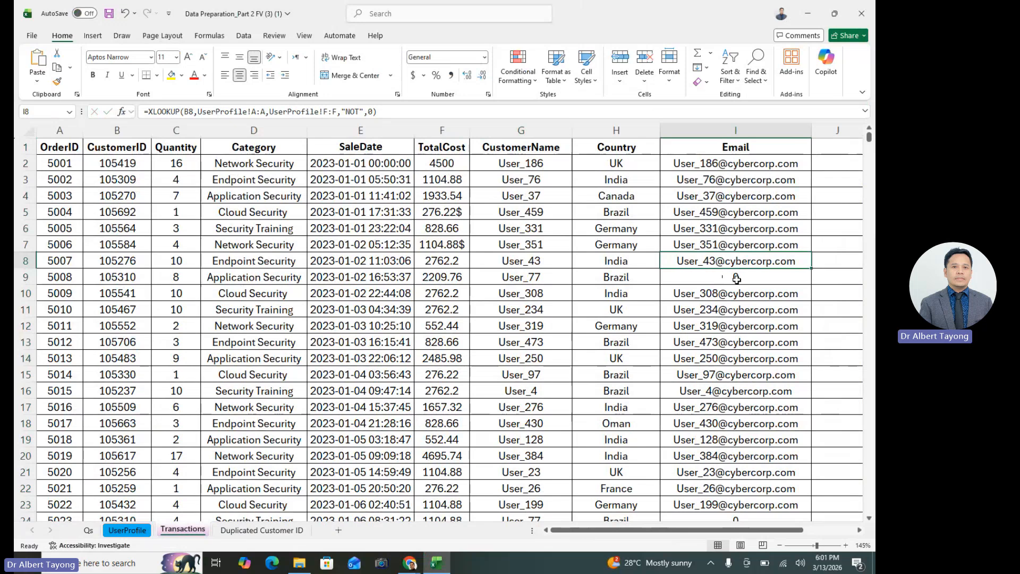
pyautogui.moveTo(733, 279); pyautogui.dragTo(761, 278)
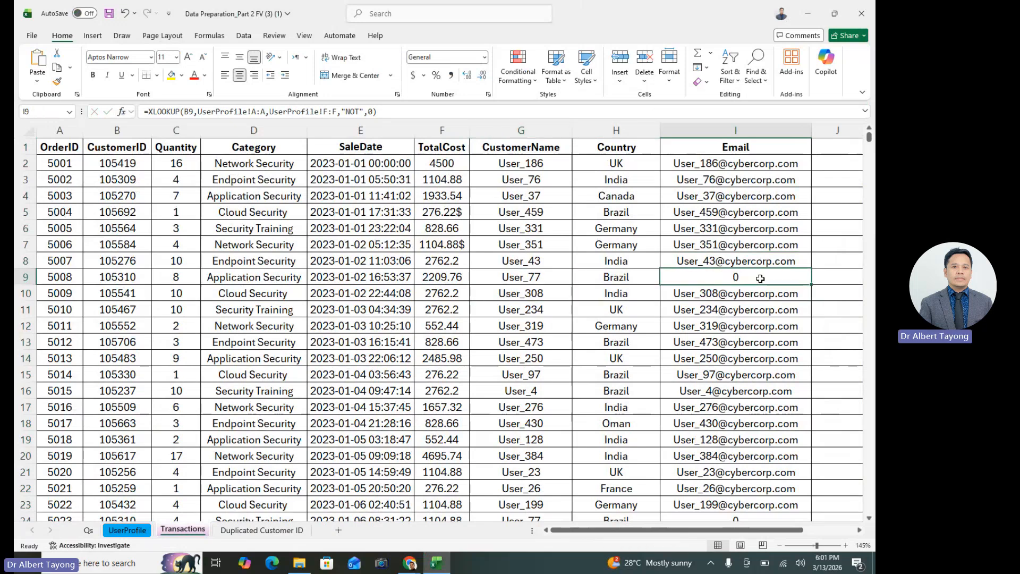
pyautogui.click(291, 441)
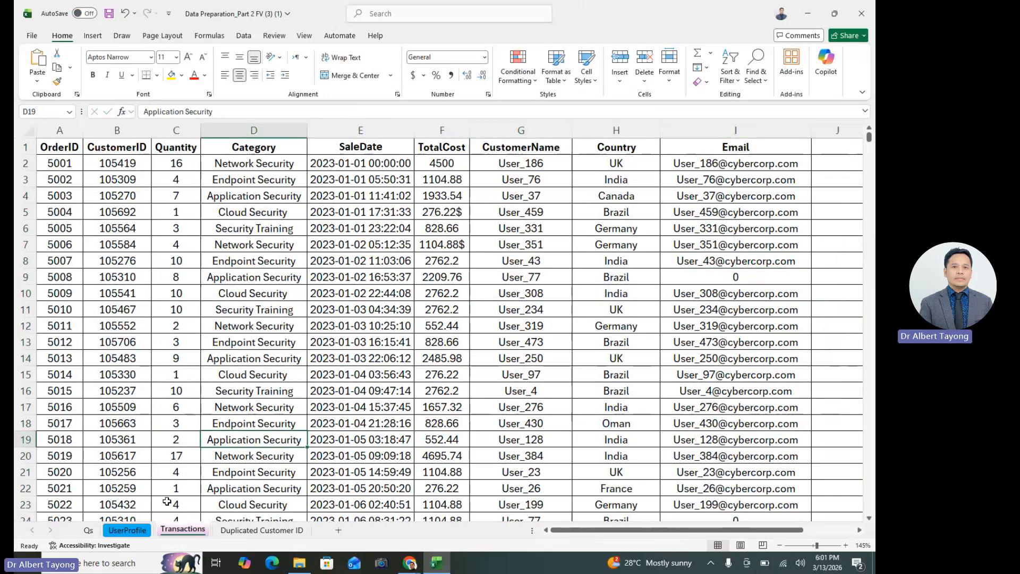
# Read question b on the Qs sheet and examine the Transactions sheet's TotalCost column for entries with a dollar symbol
pyautogui.click(89, 530)
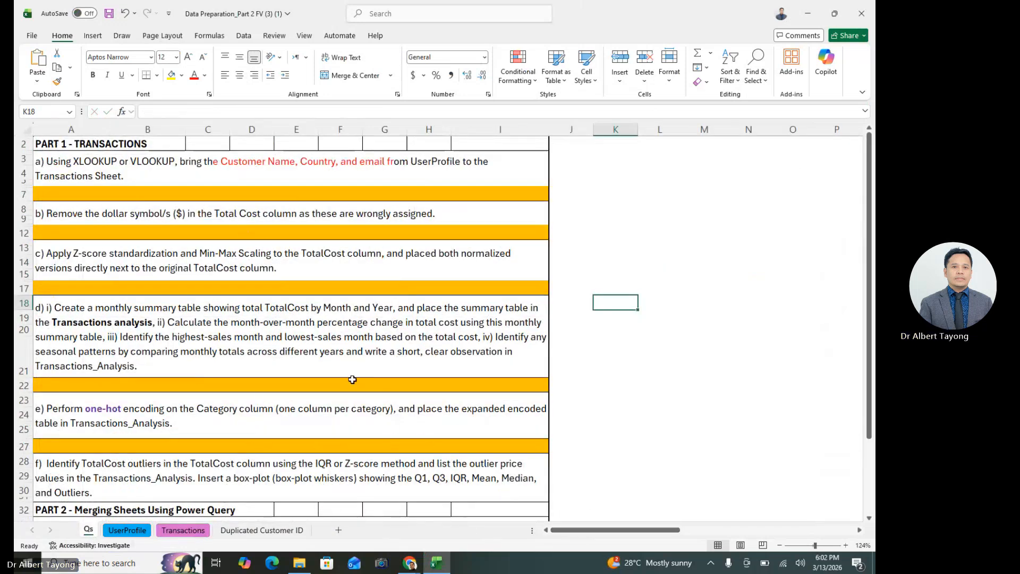
pyautogui.click(409, 563)
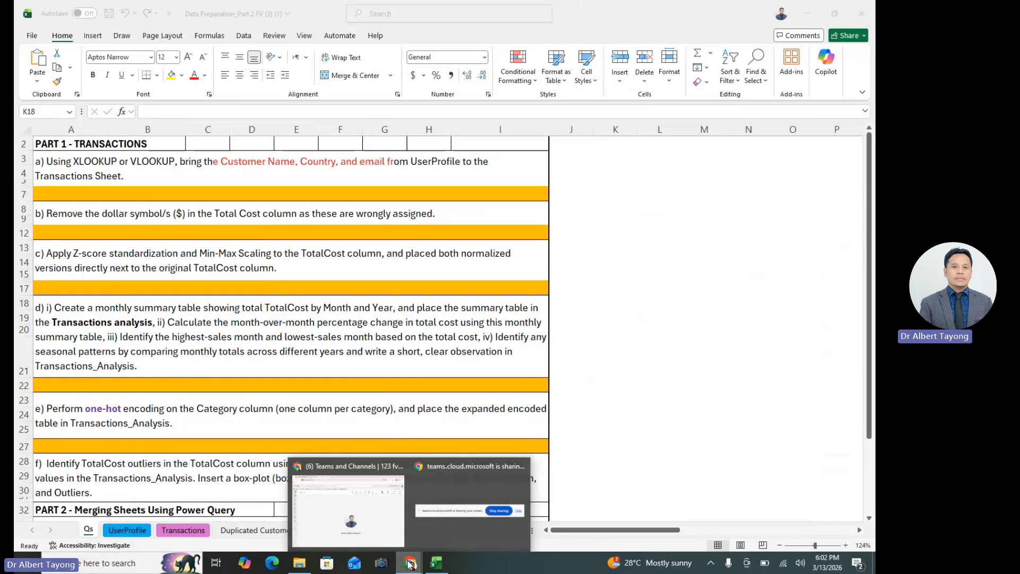
pyautogui.click(230, 216)
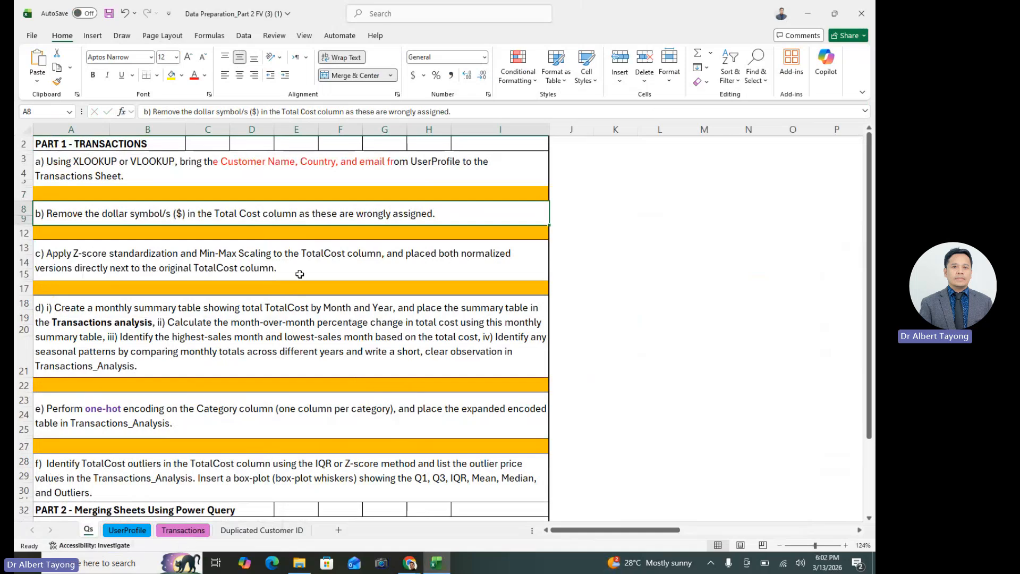
pyautogui.click(195, 536)
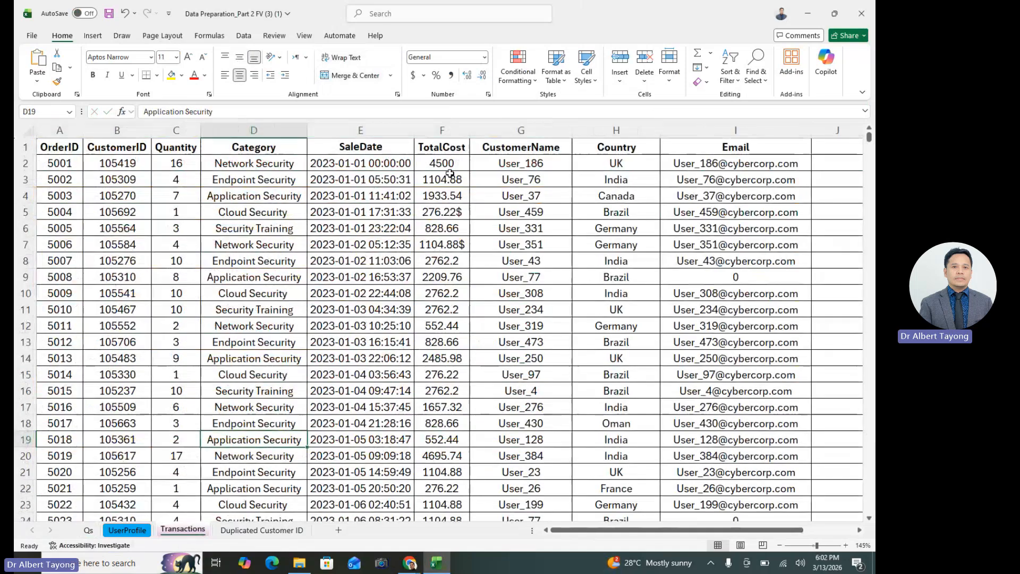
pyautogui.click(444, 130)
pyautogui.click(494, 305)
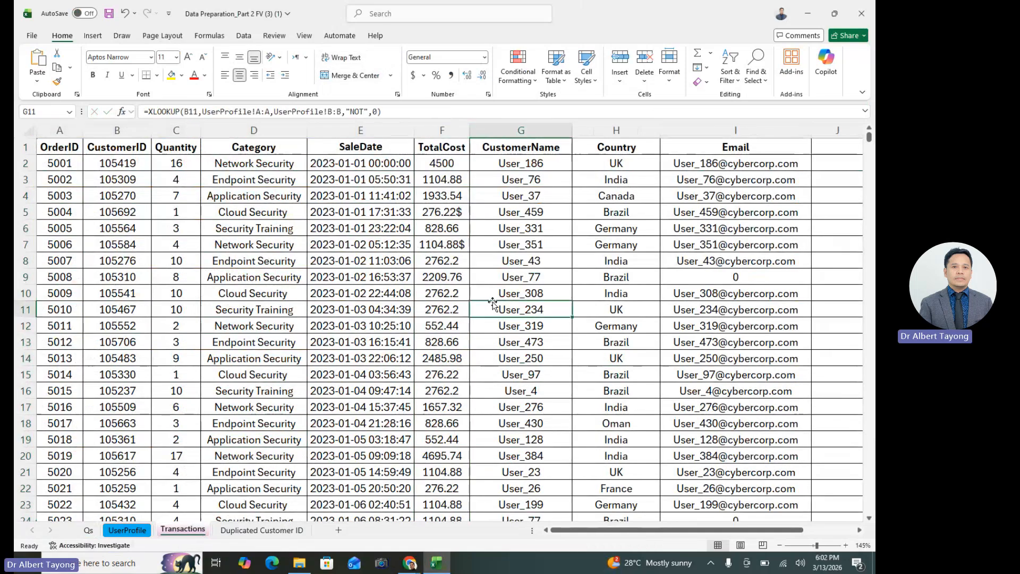
pyautogui.click(446, 217)
pyautogui.click(456, 254)
pyautogui.click(458, 208)
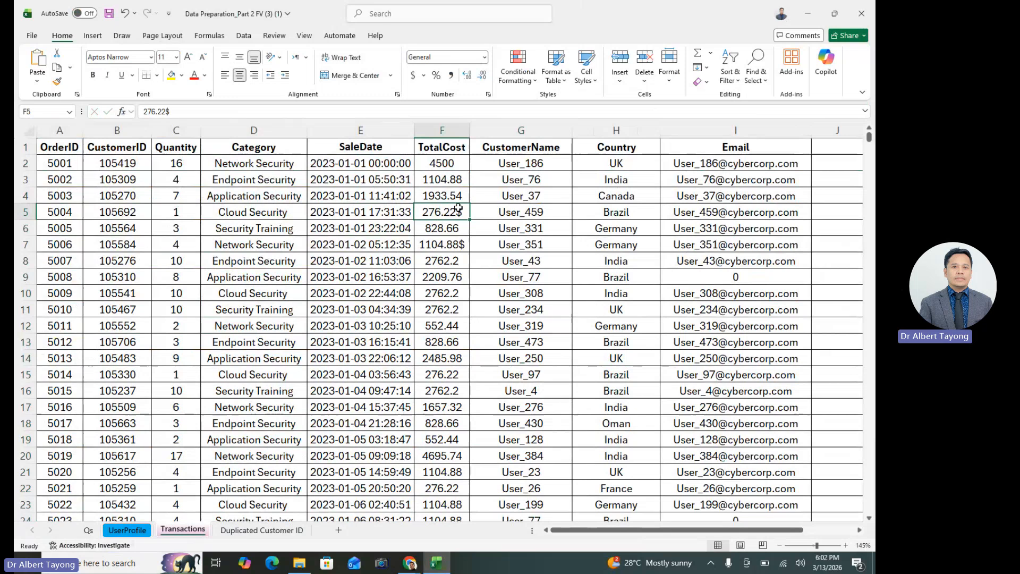
pyautogui.click(464, 247)
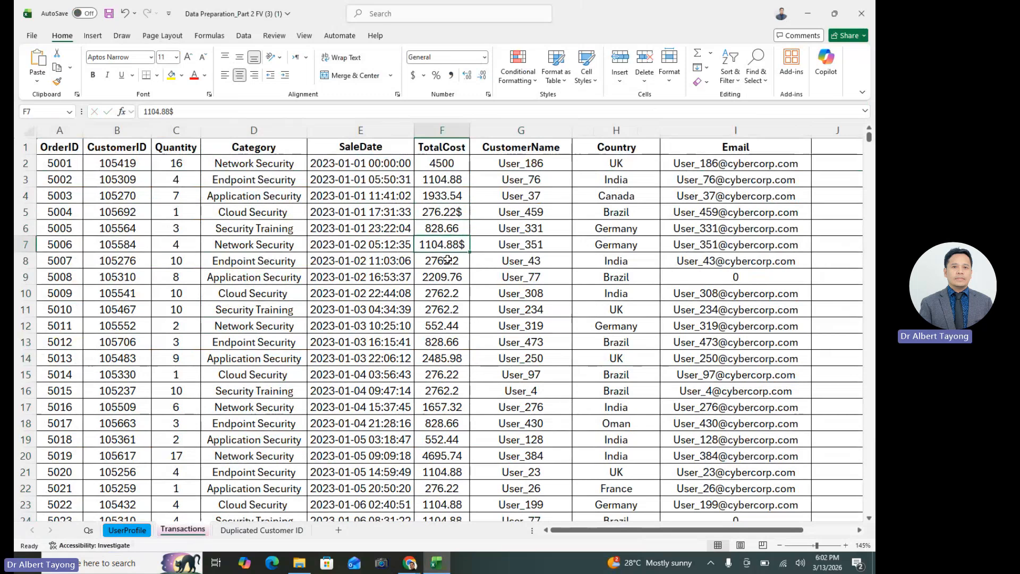
# Highlight the dollar-suffixed TotalCost cells F5 and F7 with a yellow fill
pyautogui.click(458, 210)
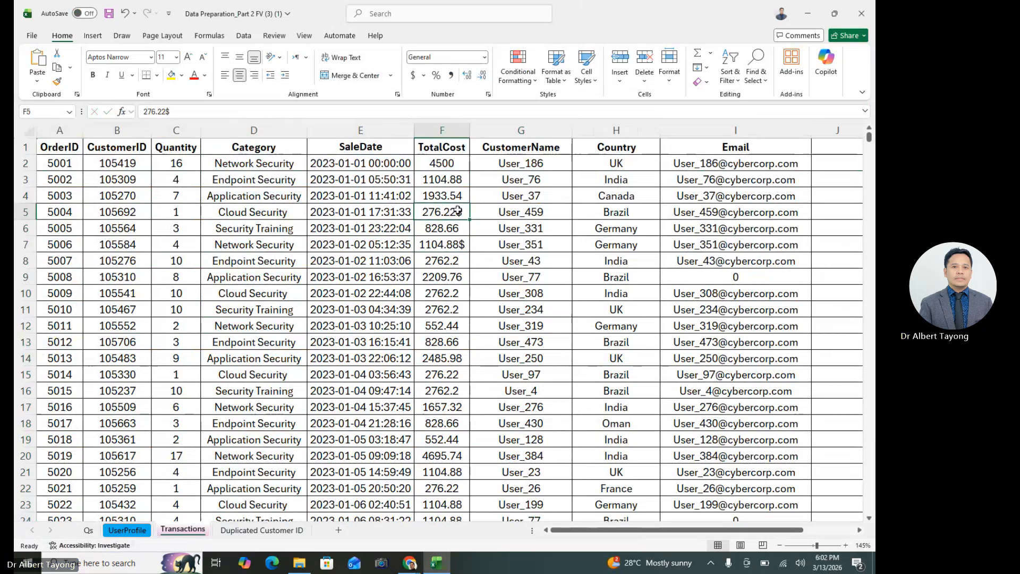
pyautogui.click(171, 75)
pyautogui.click(442, 247)
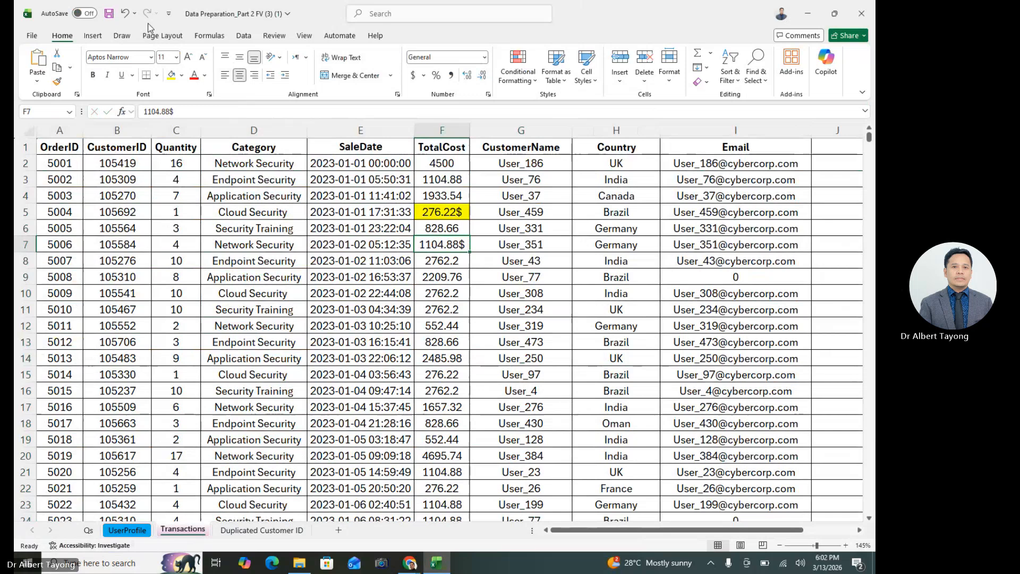
pyautogui.click(171, 74)
pyautogui.click(518, 324)
pyautogui.moveTo(453, 214); pyautogui.dragTo(452, 257)
pyautogui.click(521, 308)
# Insert a blank column between TotalCost and CustomerName
pyautogui.click(500, 131)
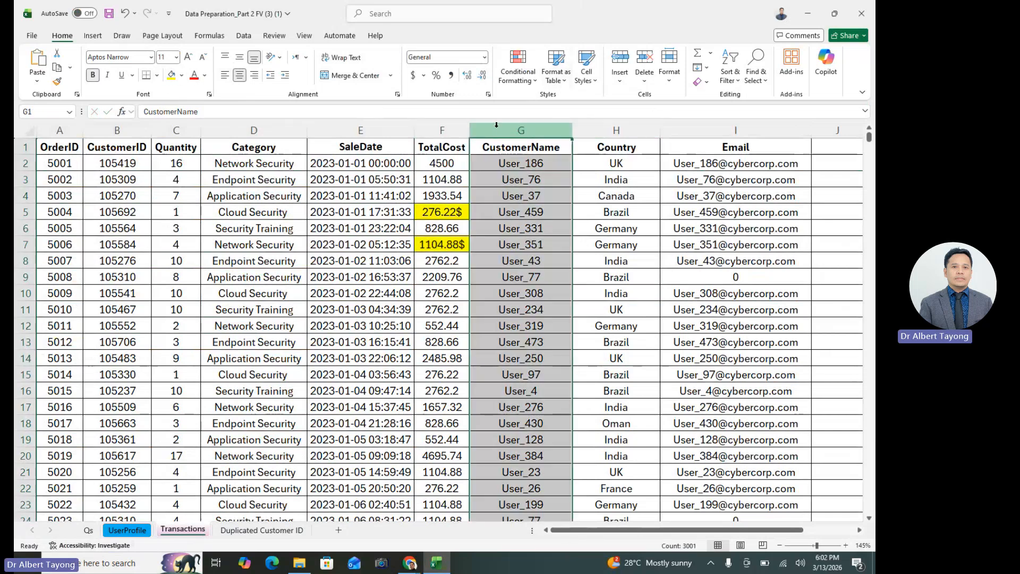
pyautogui.rightClick(500, 131)
pyautogui.click(557, 258)
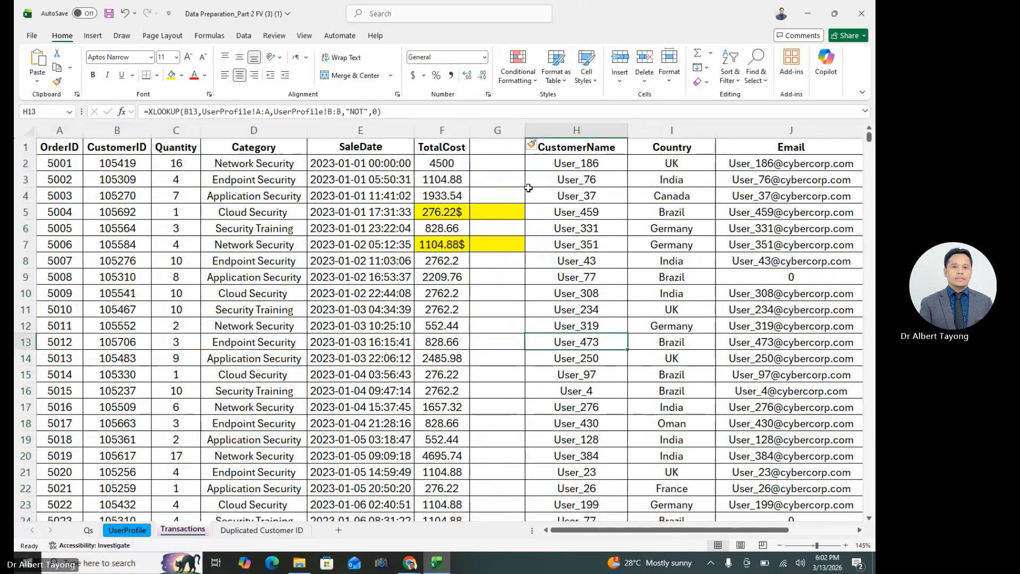
# Enter the header "Adjusted TotalCost" in G1 of the new blank column
pyautogui.click(500, 150)
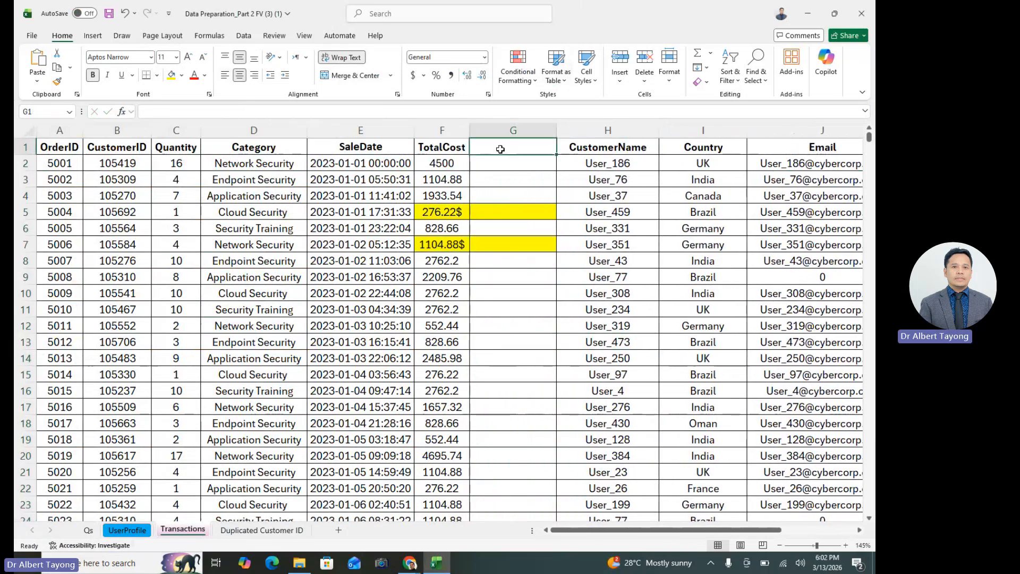
pyautogui.write('aa')
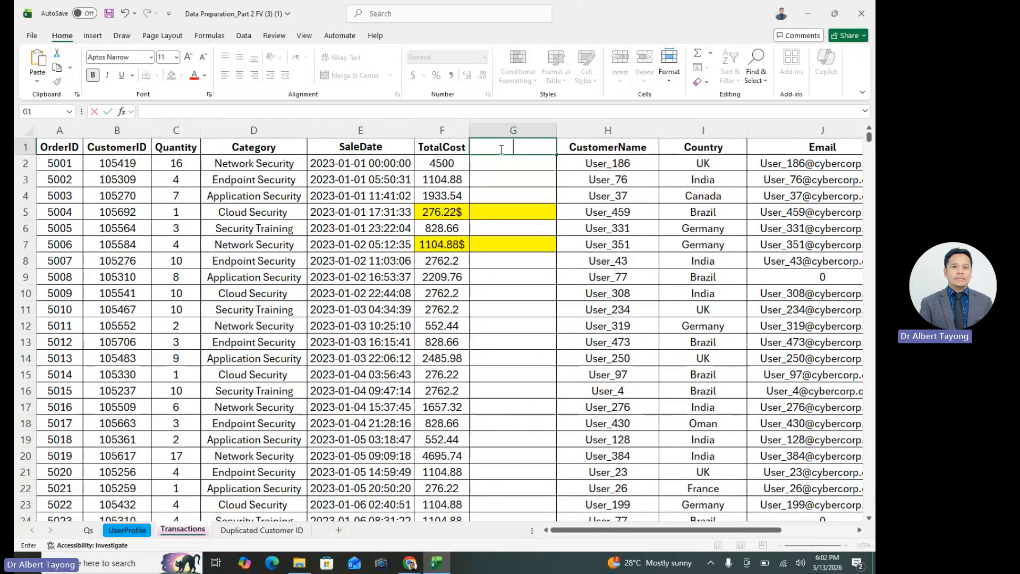
pyautogui.write('S')
pyautogui.press('BackSpace')
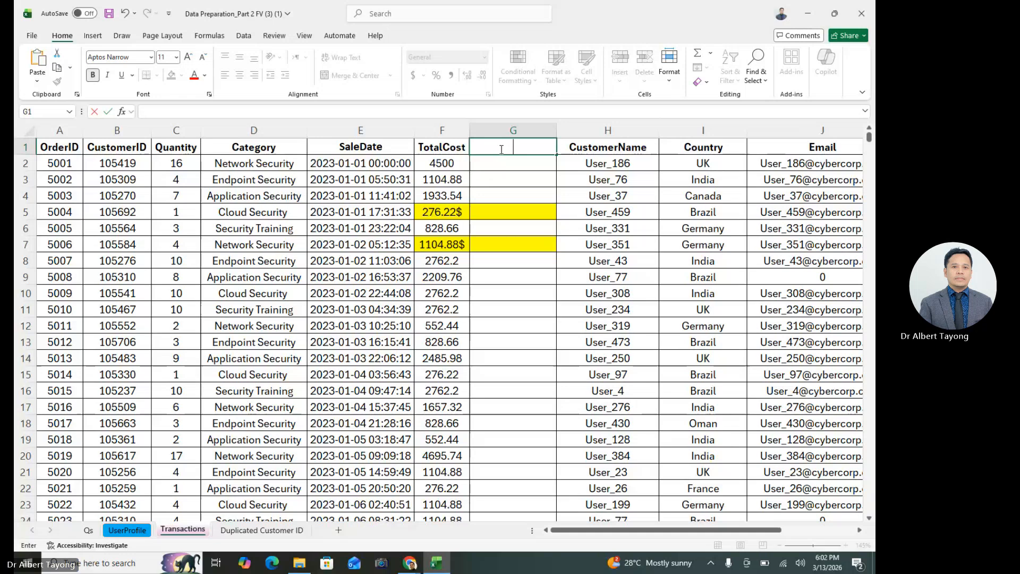
pyautogui.write('Adjusted TotalCo')
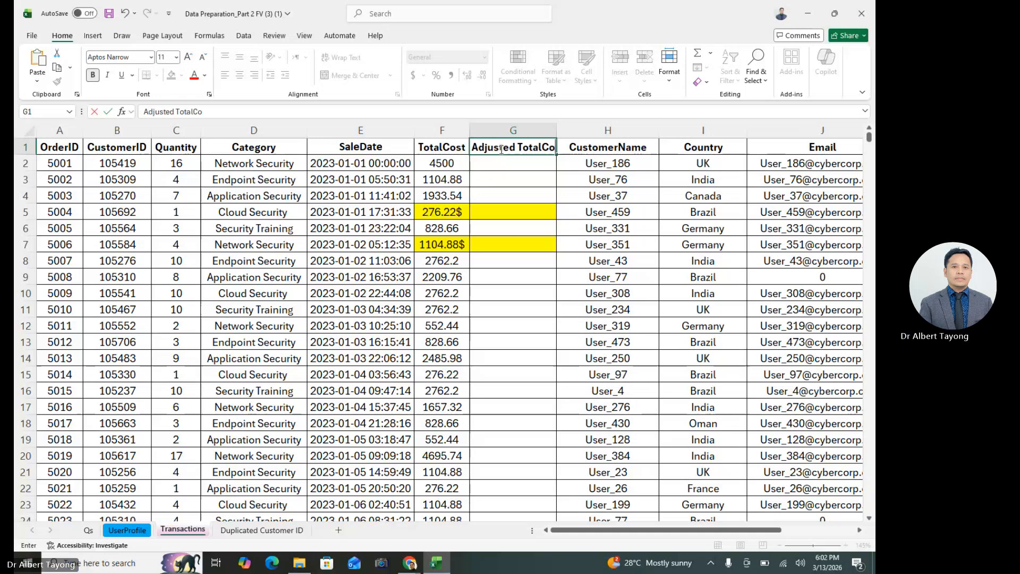
pyautogui.write('st')
pyautogui.click(638, 193)
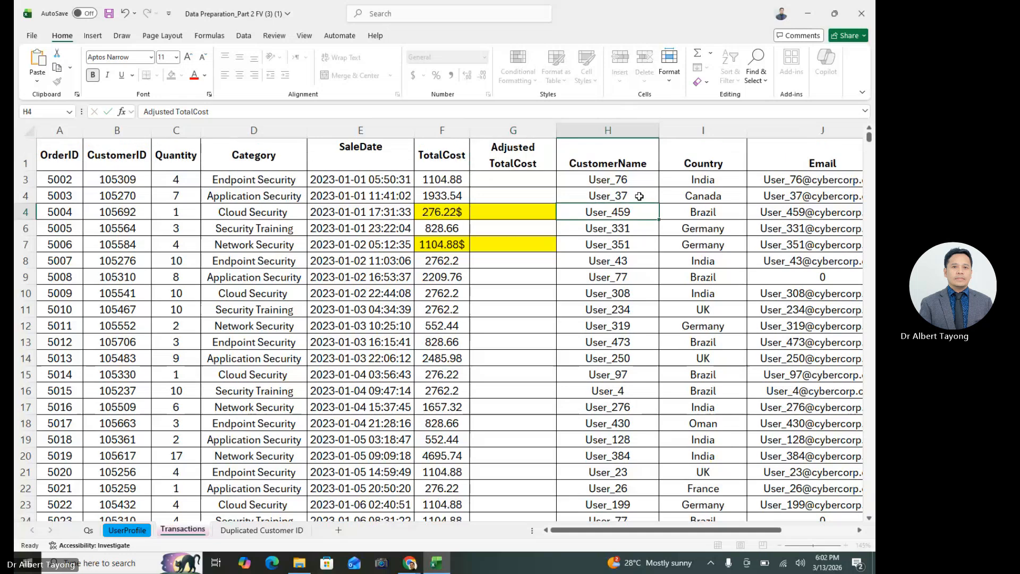
pyautogui.click(590, 239)
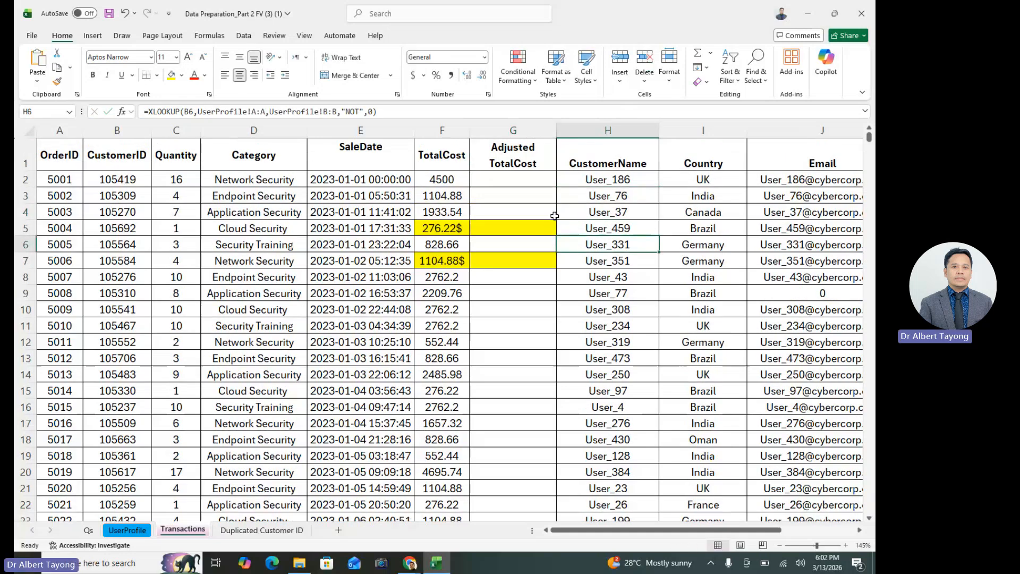
pyautogui.moveTo(441, 181); pyautogui.dragTo(447, 312)
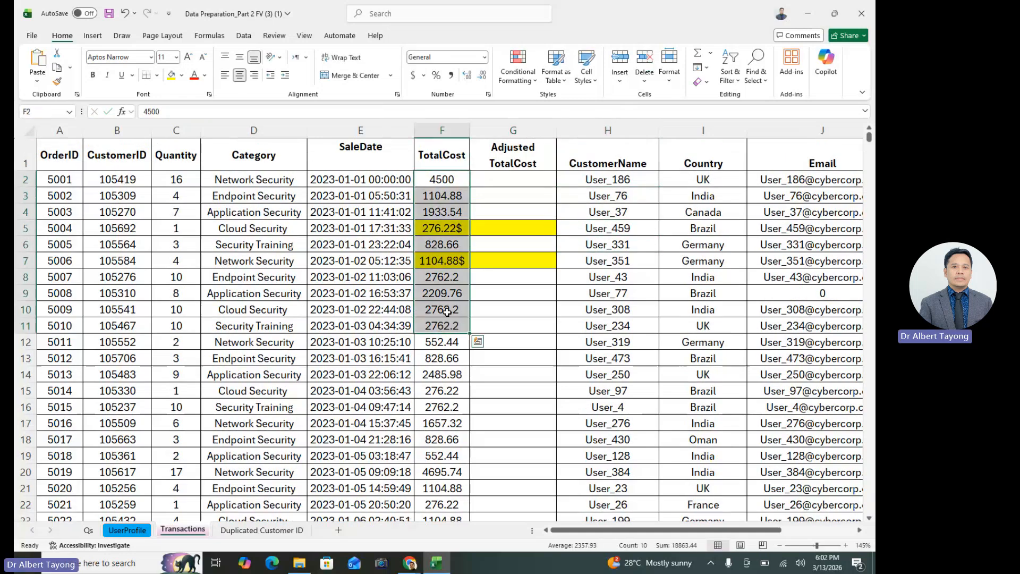
pyautogui.click(465, 229)
pyautogui.click(519, 257)
pyautogui.click(462, 230)
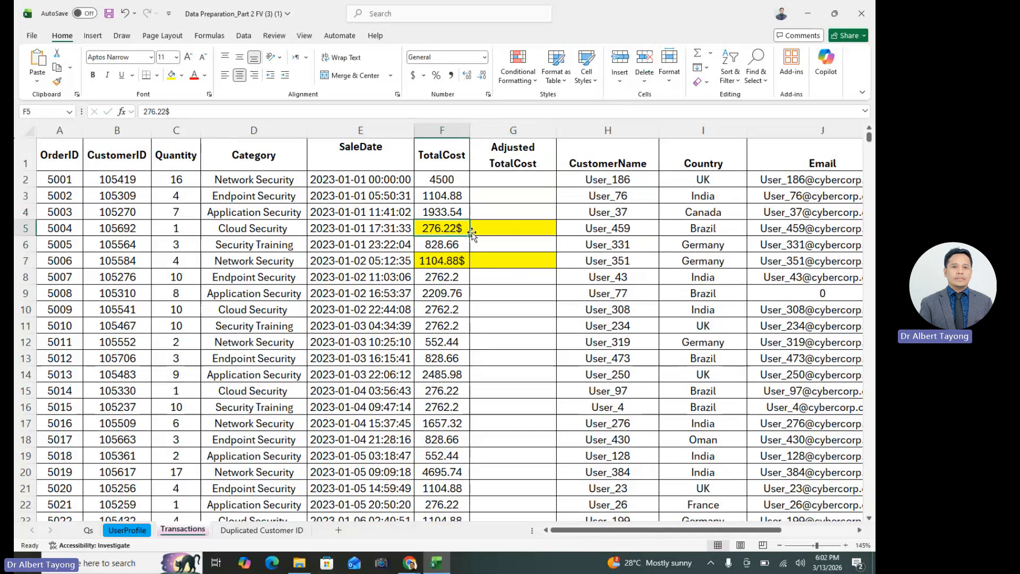
pyautogui.click(464, 264)
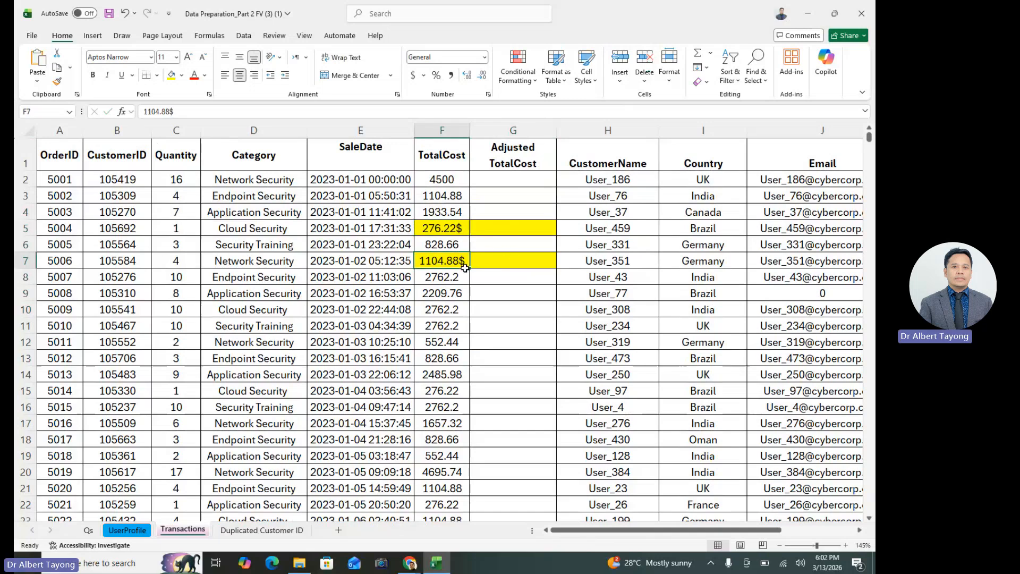
pyautogui.click(513, 228)
# Widen the Adjusted TotalCost column to fit its header on one line and enter =SUBSTITUTE(F2,"$","")*1 in G2
pyautogui.click(551, 181)
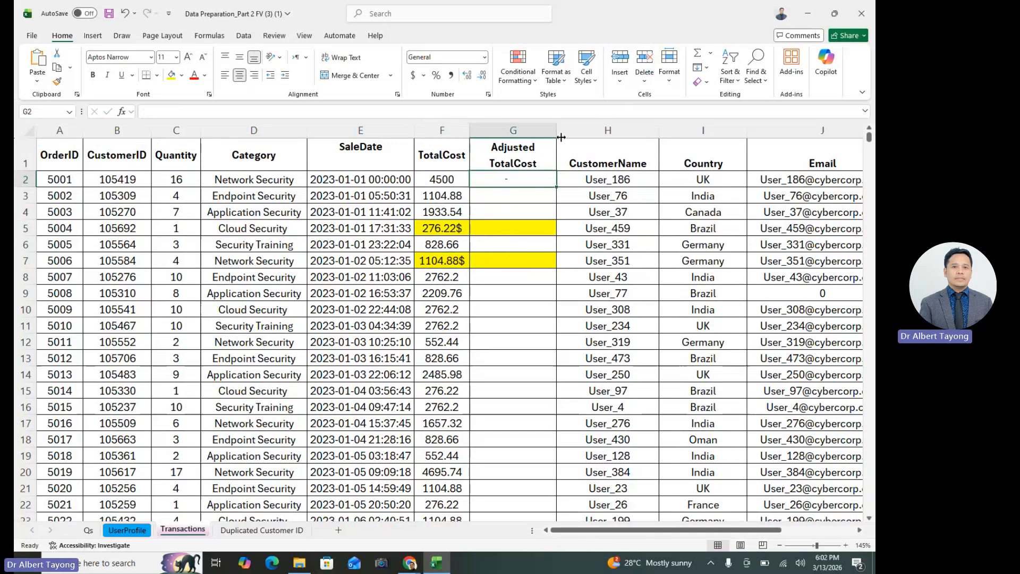
pyautogui.moveTo(561, 137); pyautogui.dragTo(583, 137)
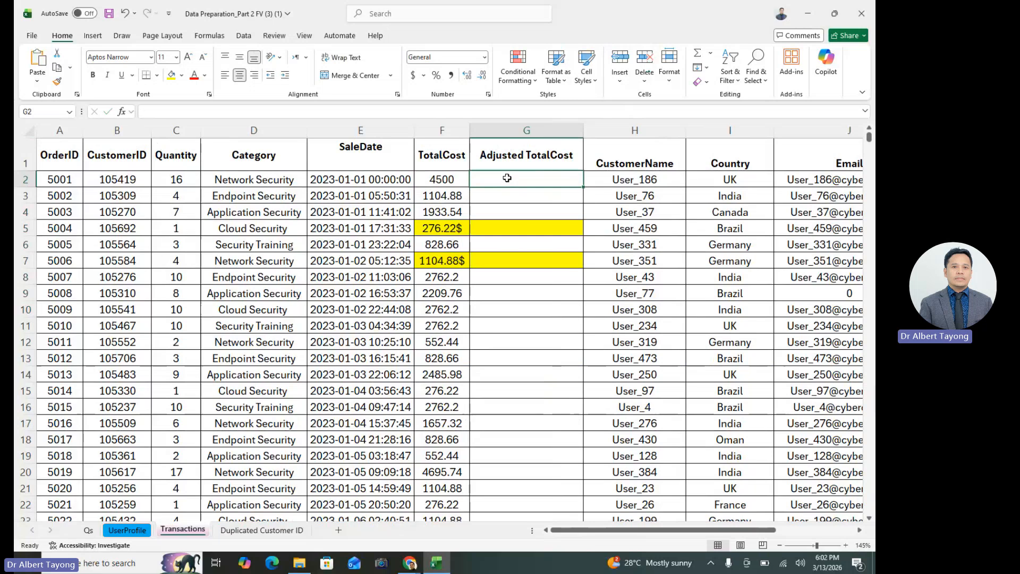
pyautogui.write('=subs')
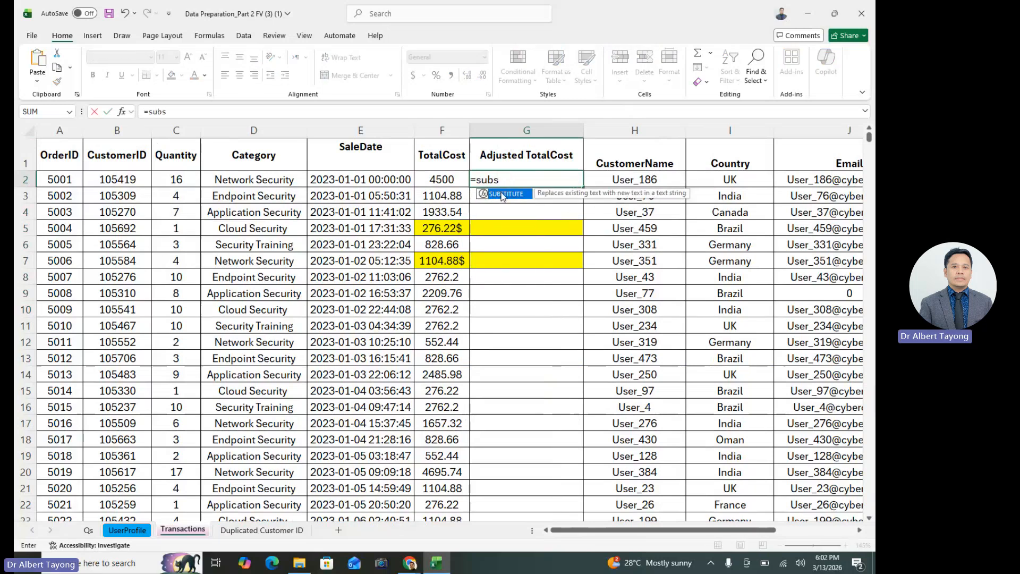
pyautogui.press('BackSpace')
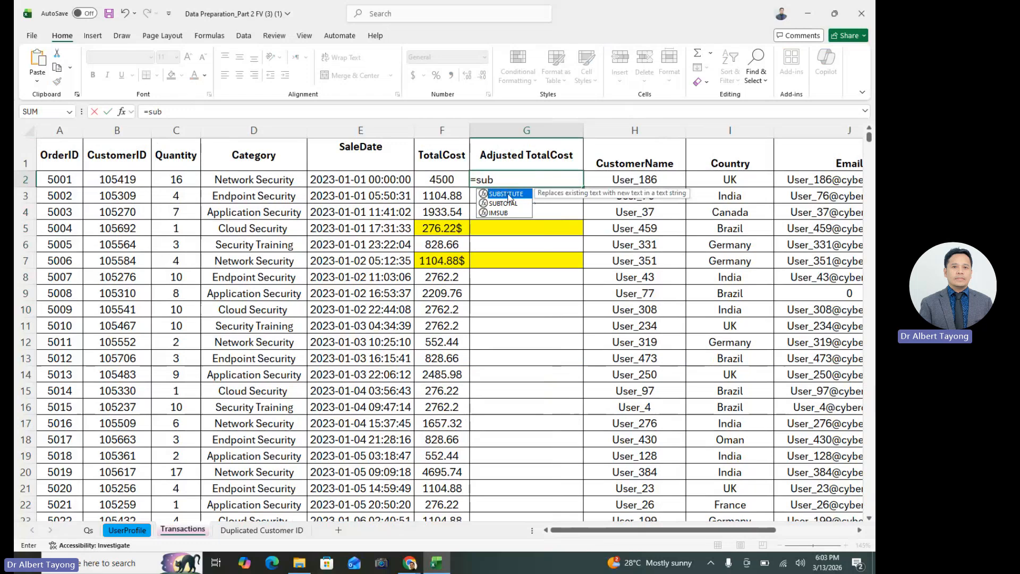
pyautogui.doubleClick(512, 198)
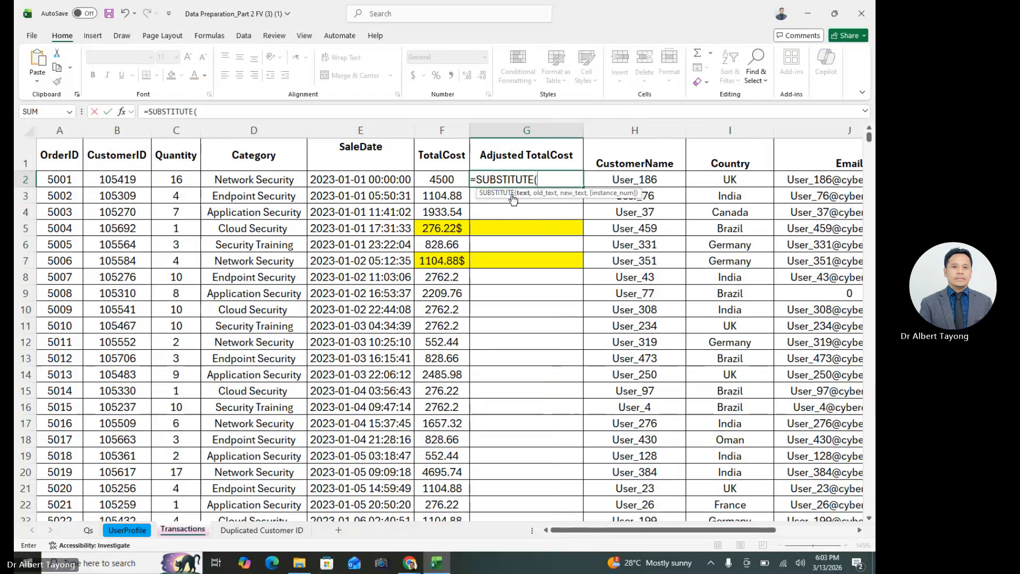
pyautogui.click(464, 179)
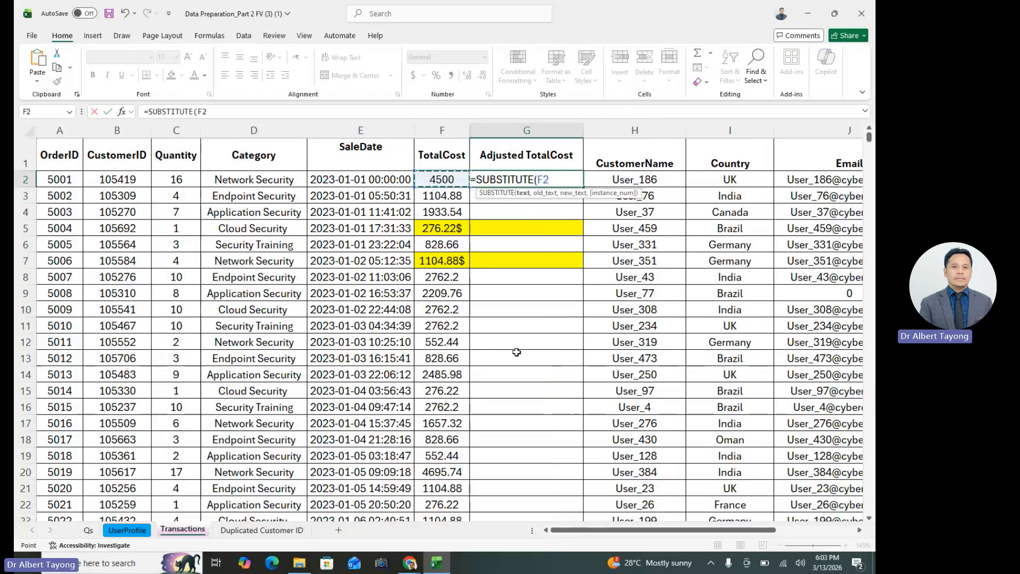
pyautogui.write(',"')
pyautogui.write(',')
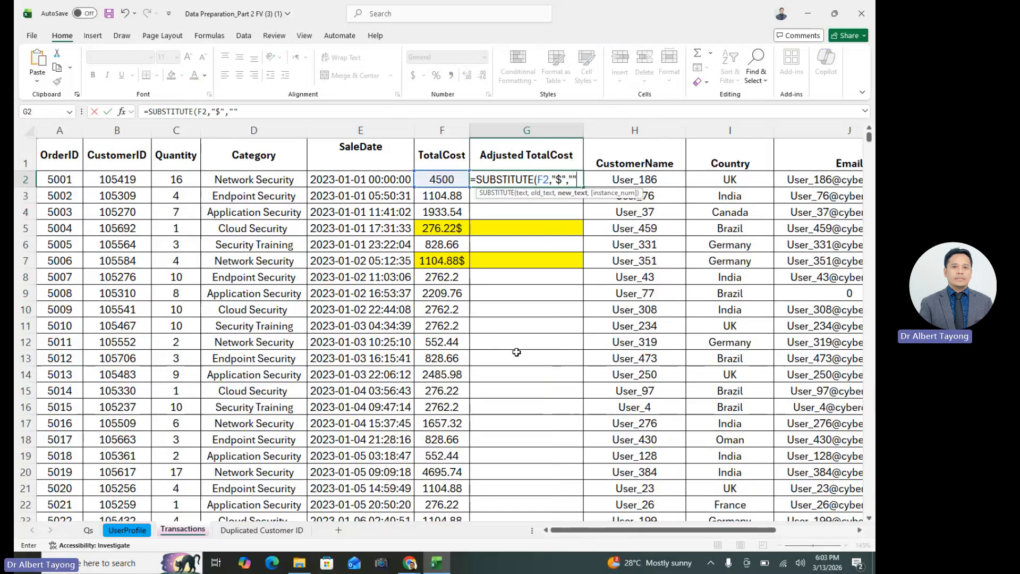
pyautogui.click(576, 178)
pyautogui.write(')*')
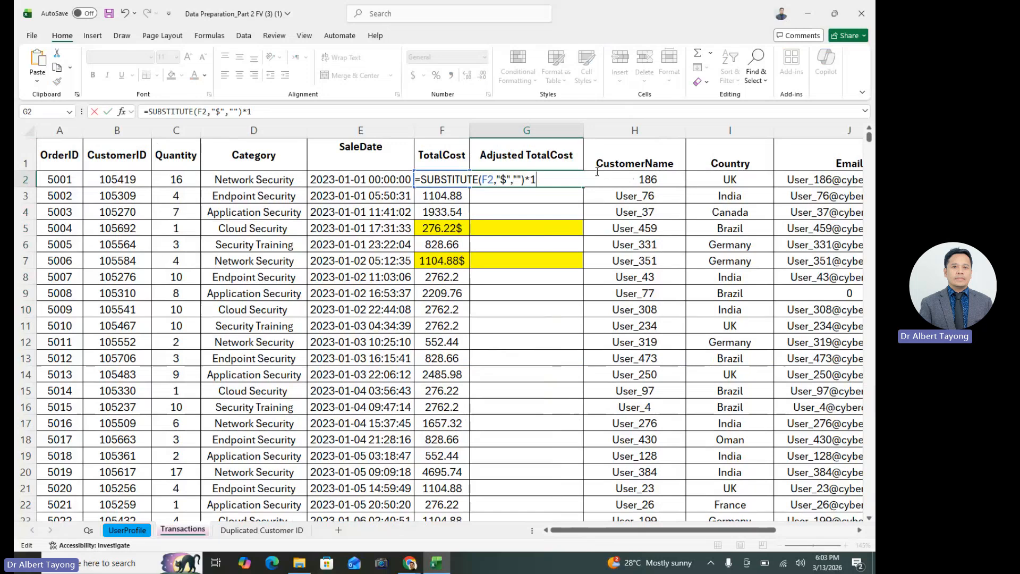
pyautogui.press('Return')
pyautogui.click(562, 174)
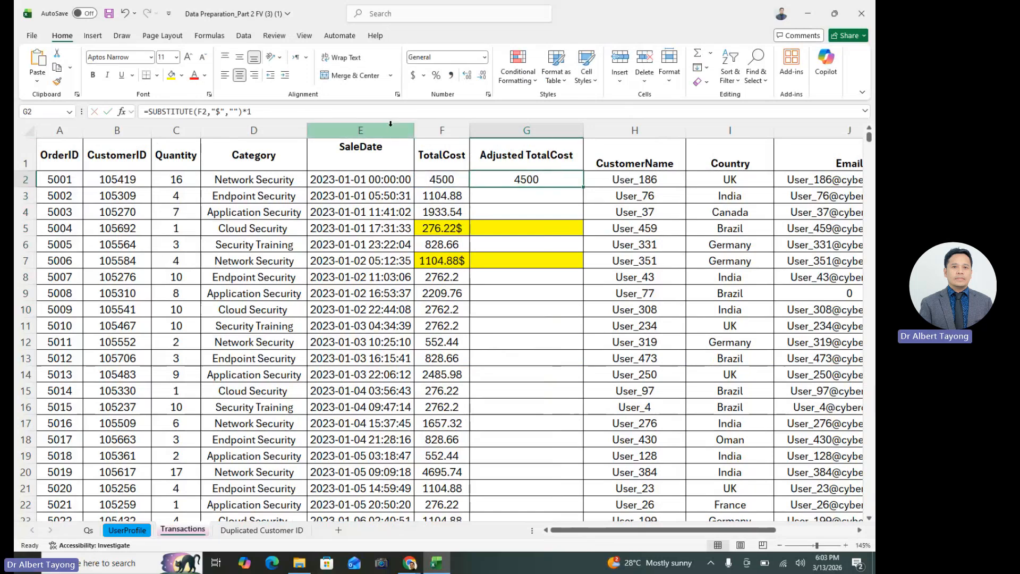
# Widen column G, set G2's font size to 20, and open its SUBSTITUTE formula in the cell
pyautogui.moveTo(584, 132); pyautogui.dragTo(626, 140)
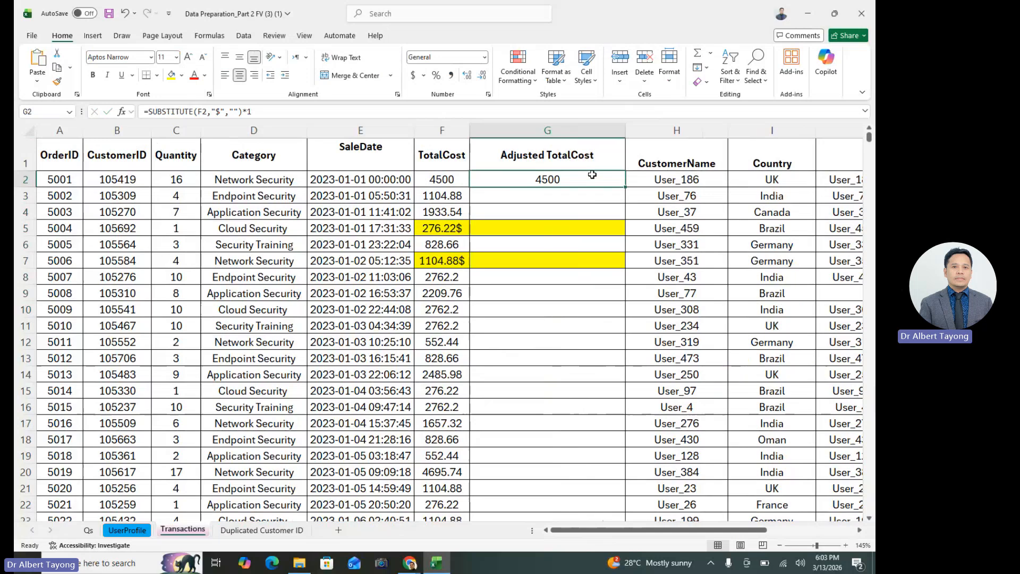
pyautogui.click(176, 57)
pyautogui.click(166, 174)
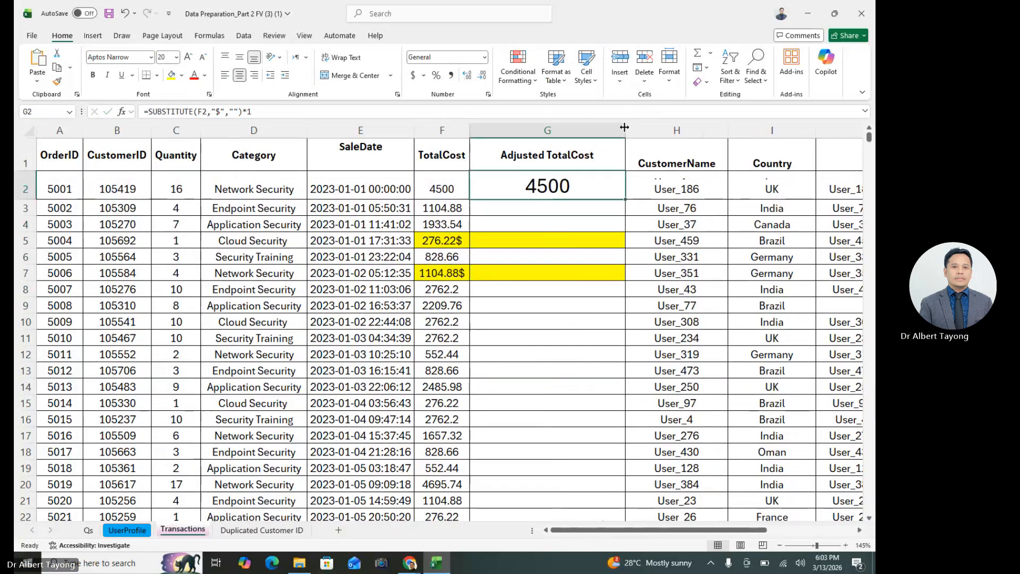
pyautogui.moveTo(626, 140); pyautogui.dragTo(647, 140)
pyautogui.doubleClick(587, 183)
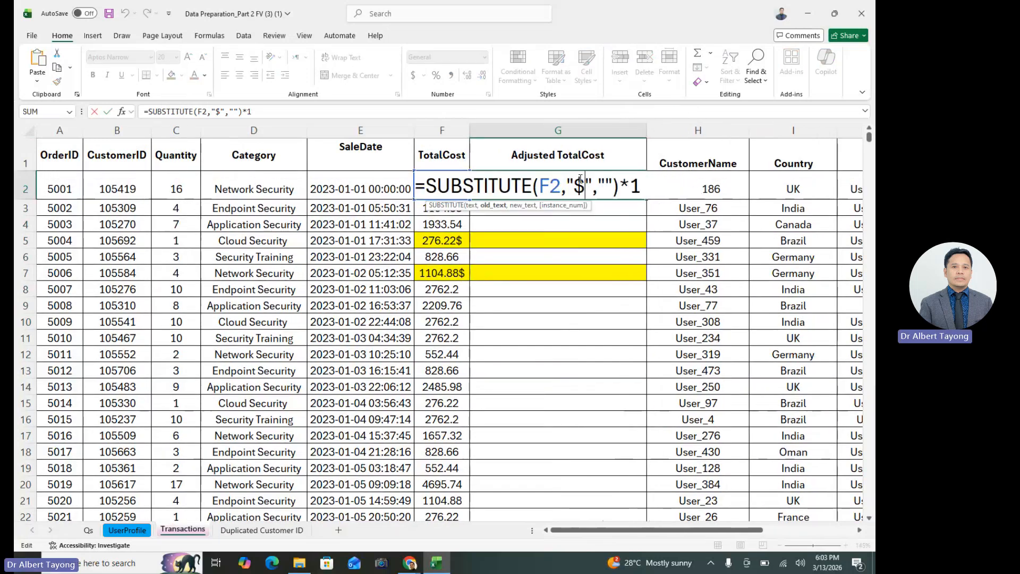
pyautogui.press('Return')
pyautogui.click(583, 186)
pyautogui.write('=subs')
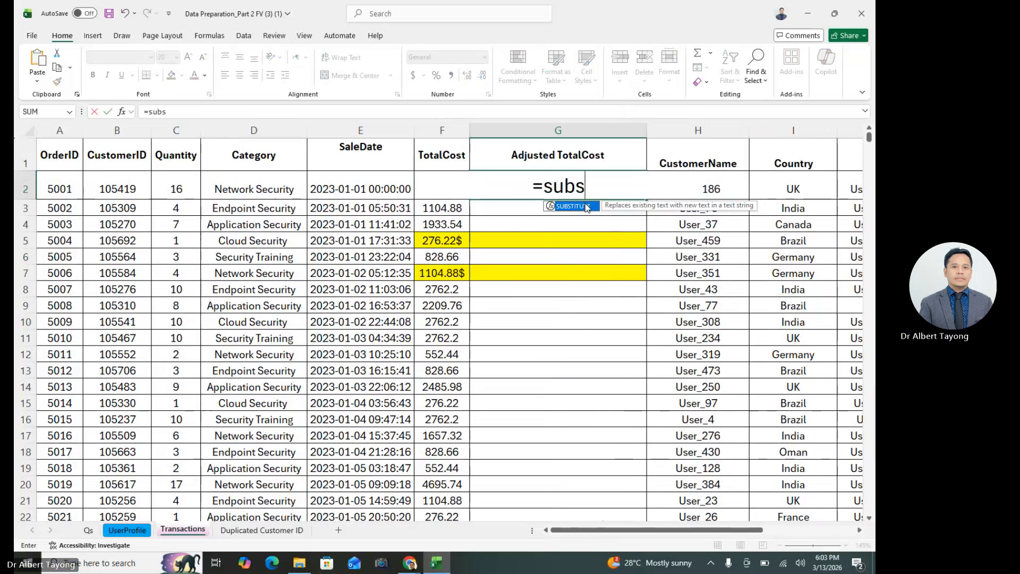
pyautogui.doubleClick(586, 206)
pyautogui.press('Escape')
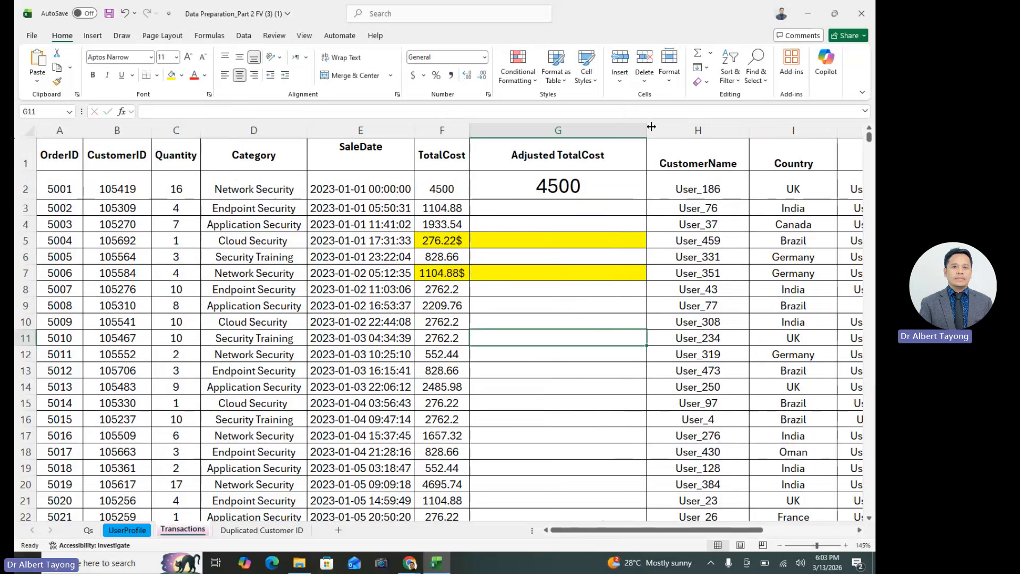
# Widen column G and re-enter the formula in G2 as =SUBSTITUTE(F2,"$","")
pyautogui.moveTo(647, 130); pyautogui.dragTo(844, 132)
pyautogui.write('=subs')
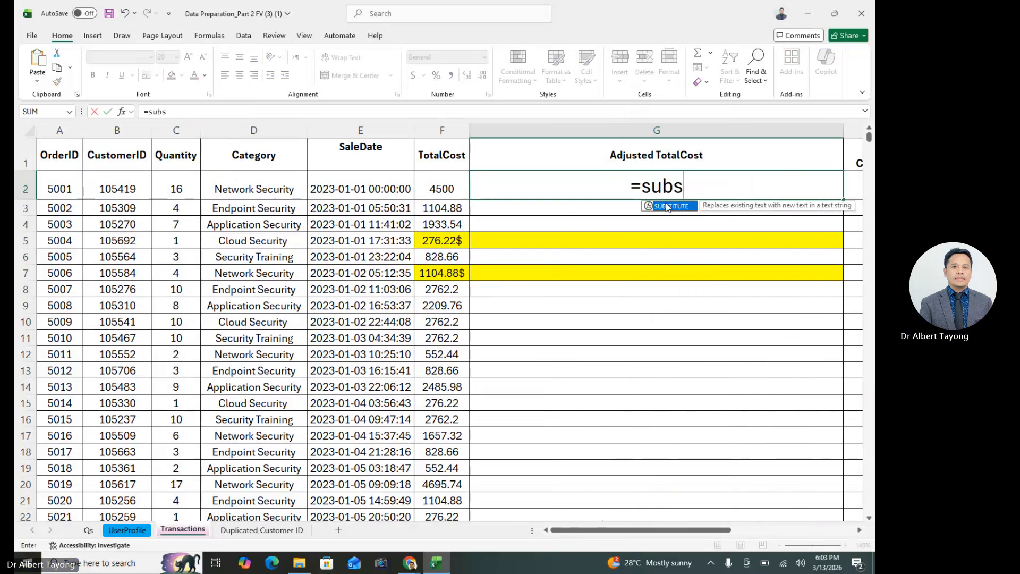
pyautogui.doubleClick(667, 205)
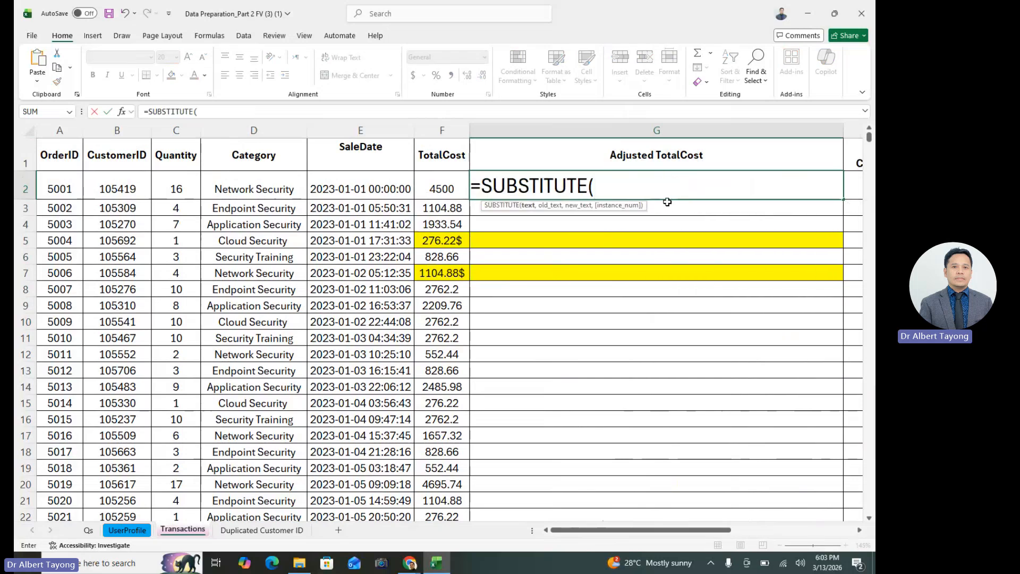
pyautogui.click(444, 179)
pyautogui.write(',')
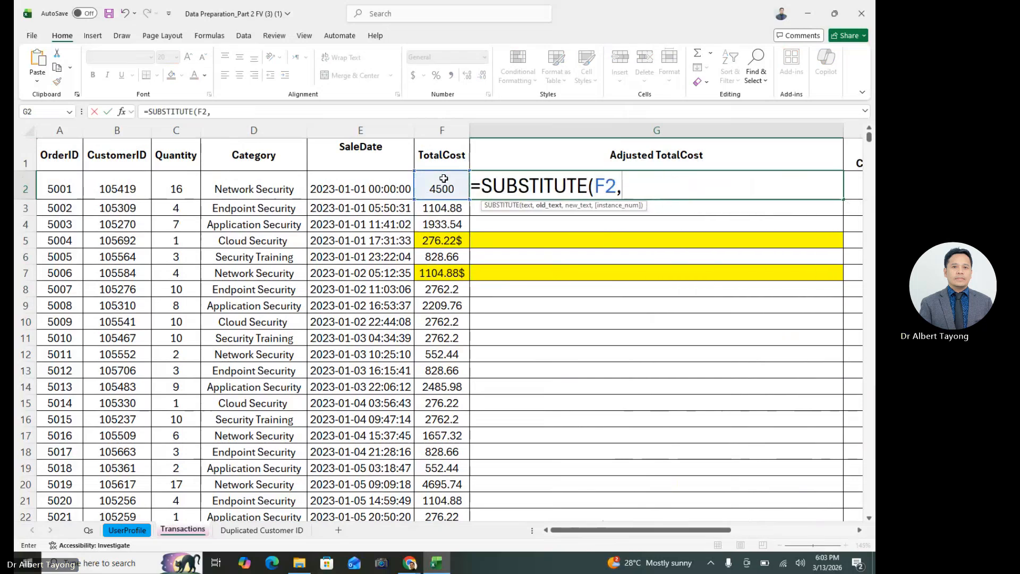
pyautogui.write('"')
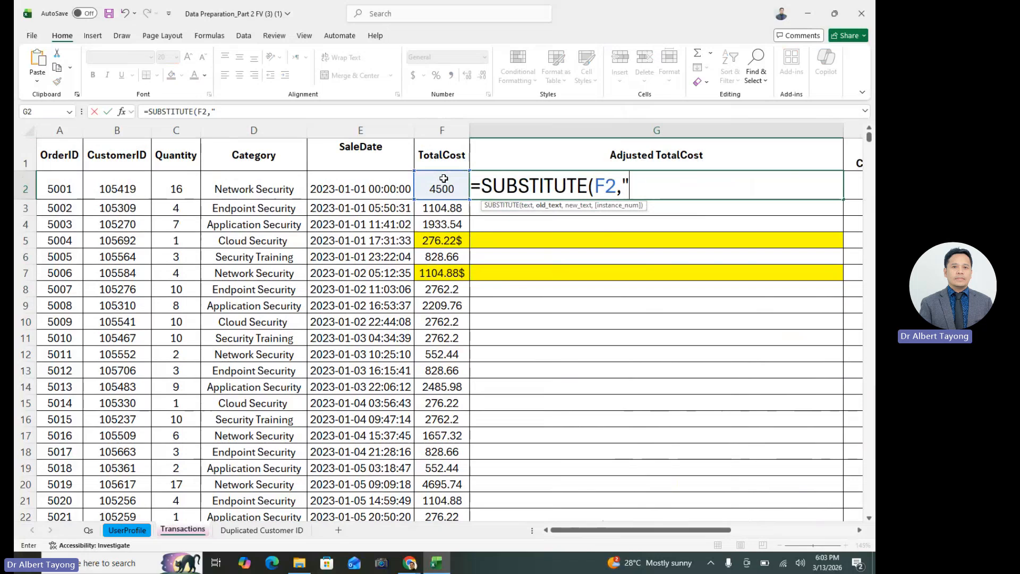
pyautogui.write('$",')
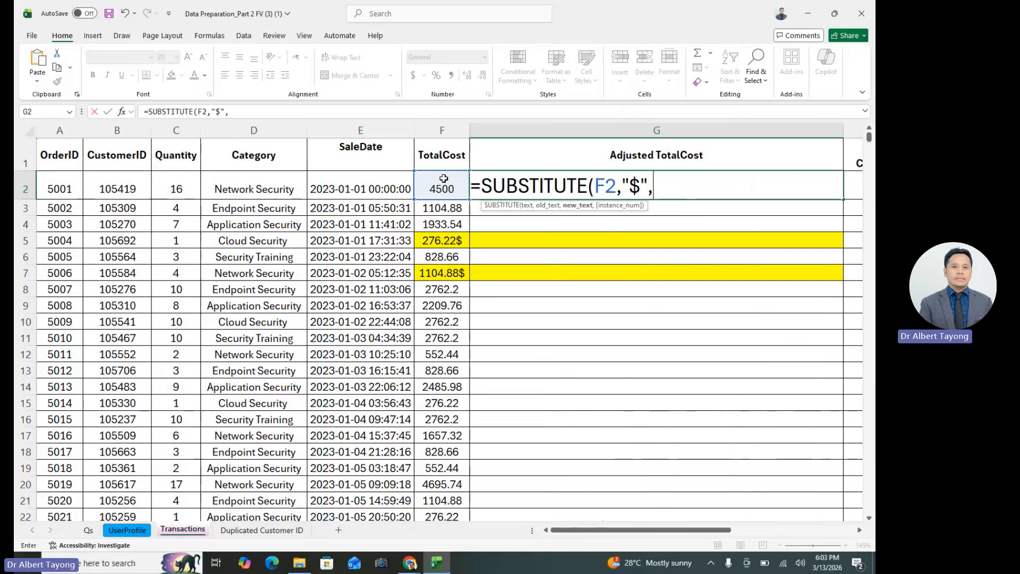
pyautogui.write('"")')
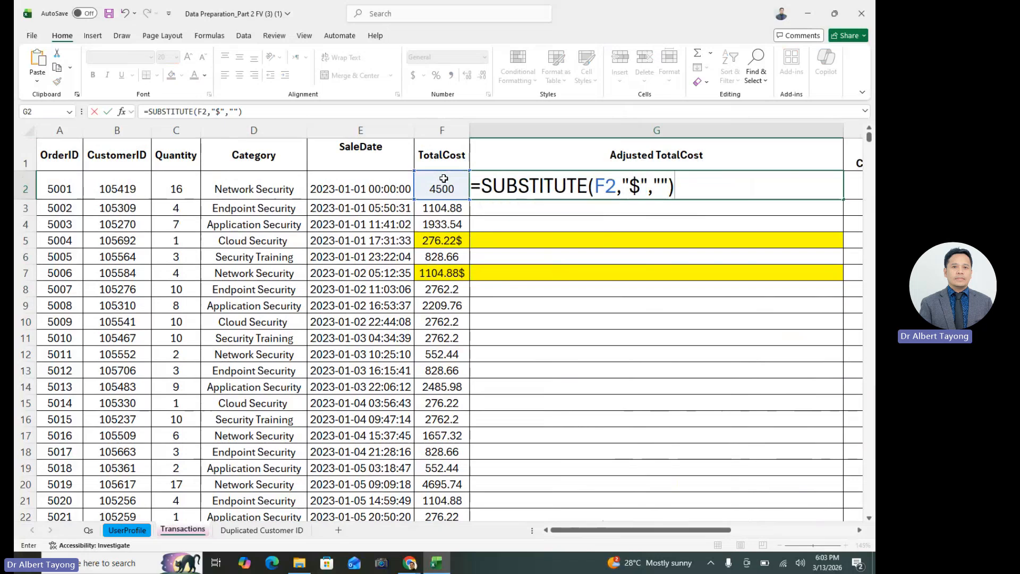
pyautogui.press('Return')
# Append *1 to G2's SUBSTITUTE formula so the result converts to a number
pyautogui.click(687, 187)
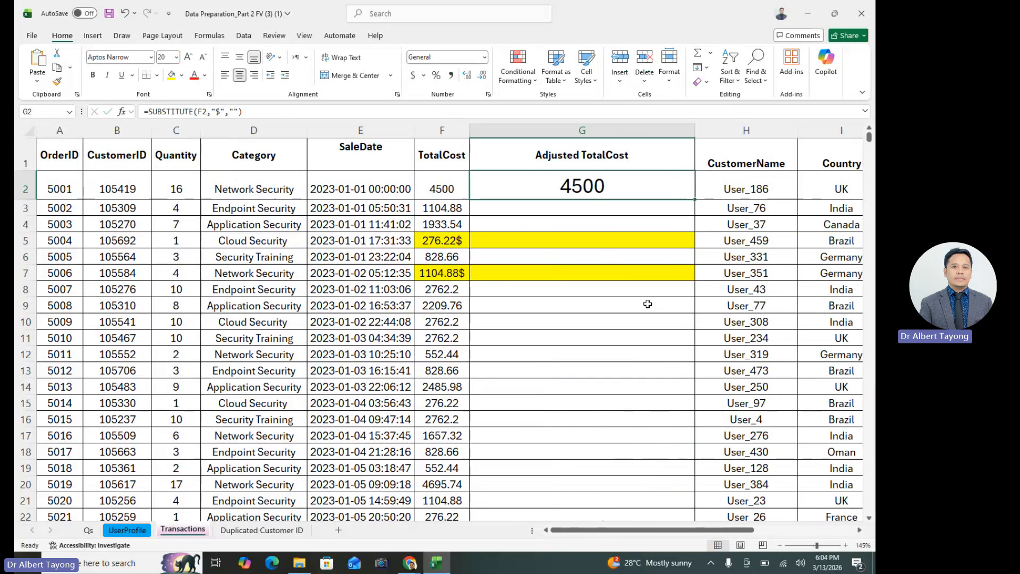
pyautogui.doubleClick(603, 198)
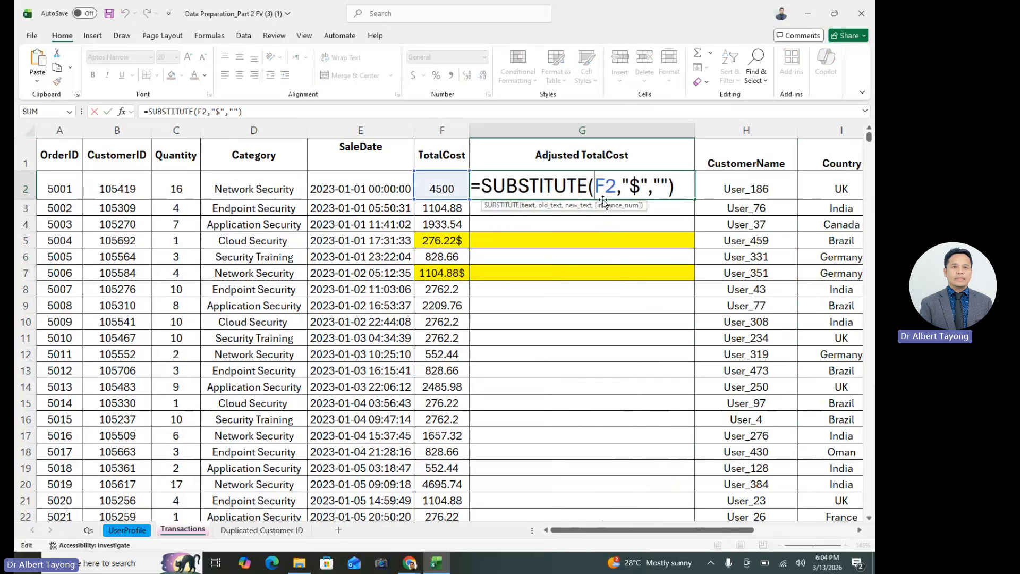
pyautogui.click(674, 191)
pyautogui.write('*1')
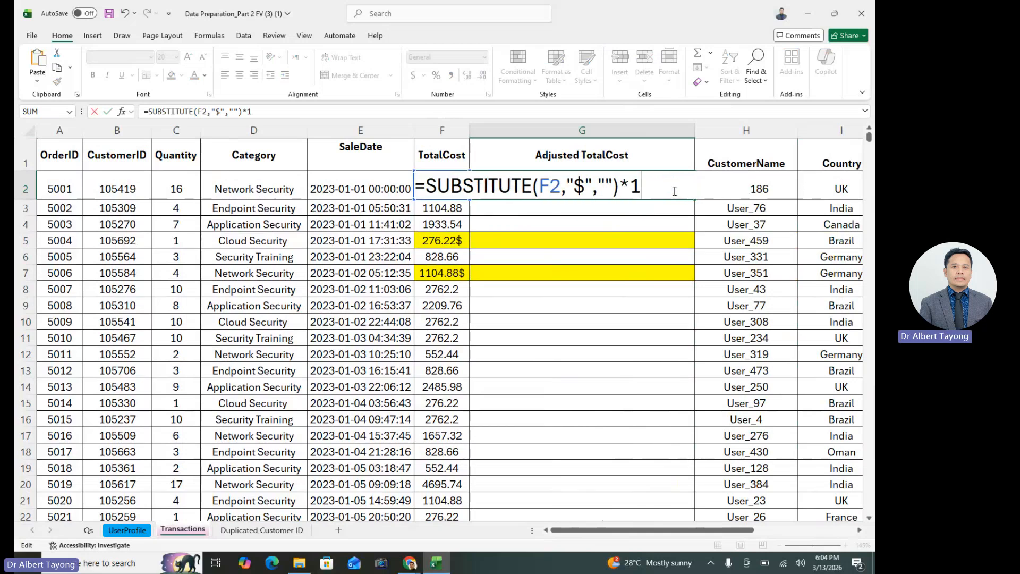
pyautogui.hotkey('ctrl', 'Return')
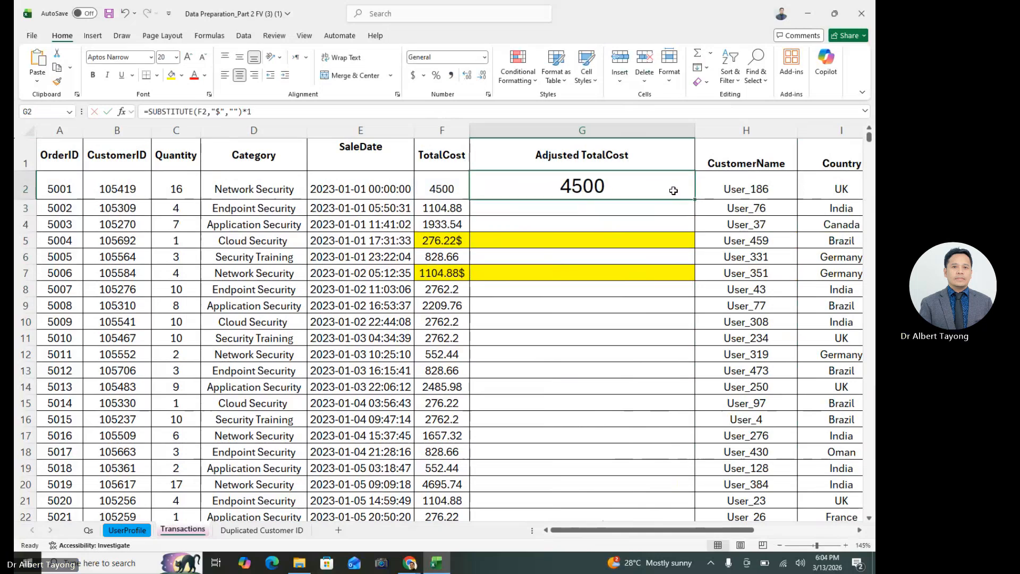
# Fill G2's formula down through all rows of the Adjusted TotalCost column
pyautogui.doubleClick(696, 198)
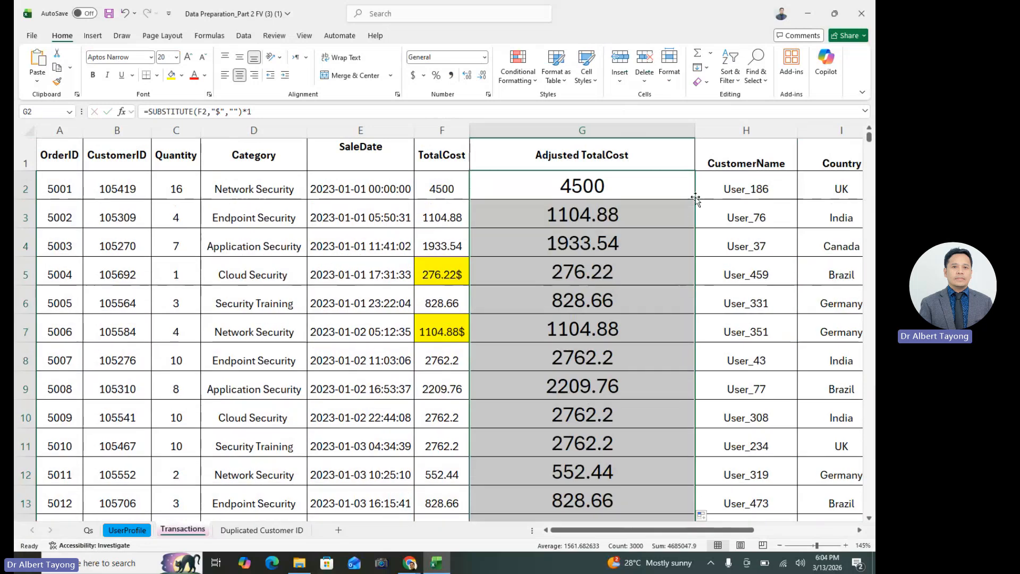
pyautogui.keyDown('shift'); pyautogui.click(608, 213); pyautogui.keyUp('shift')
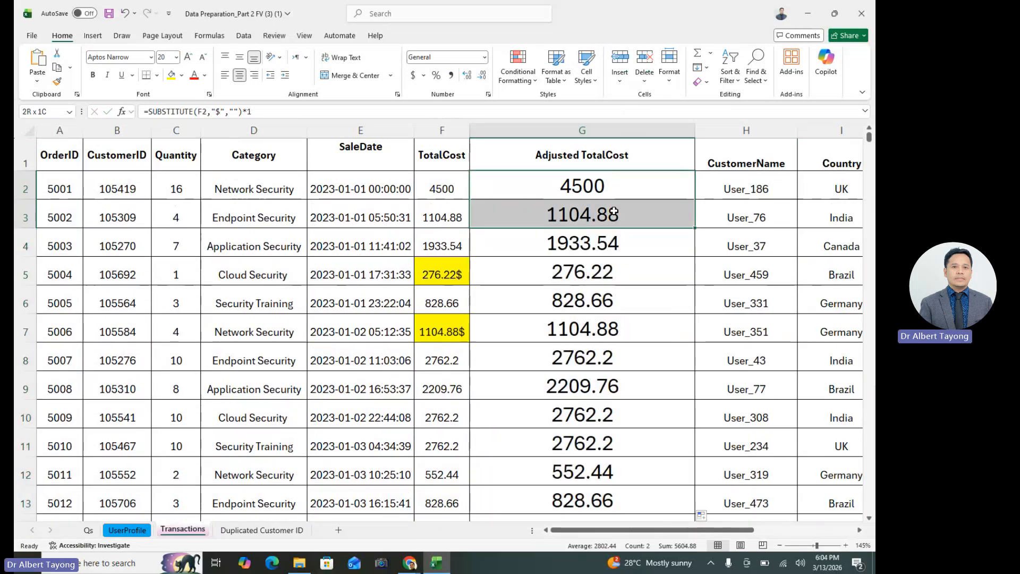
pyautogui.click(641, 323)
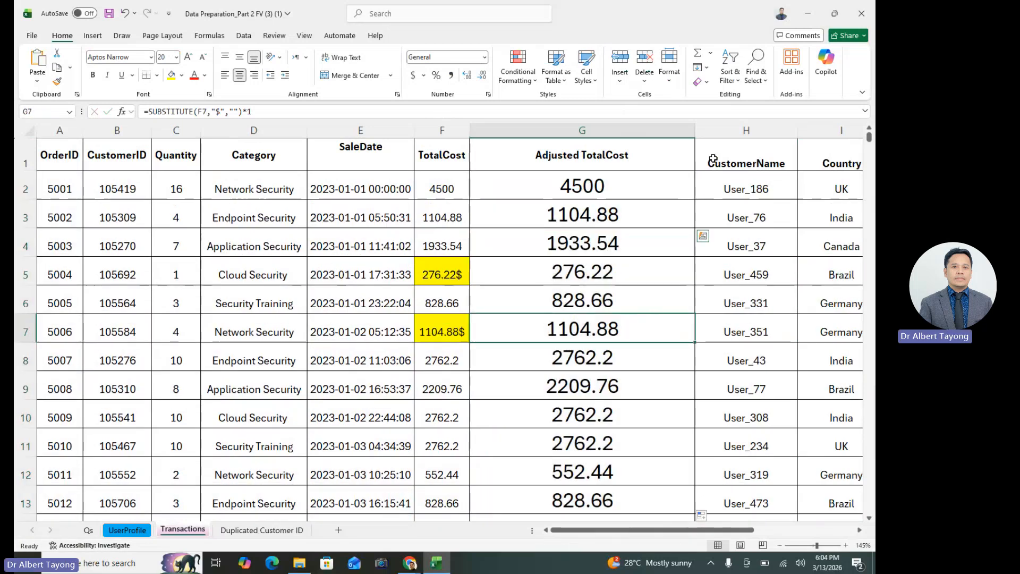
# Autofit the width of column G and set the whole column's font size to 14
pyautogui.doubleClick(695, 130)
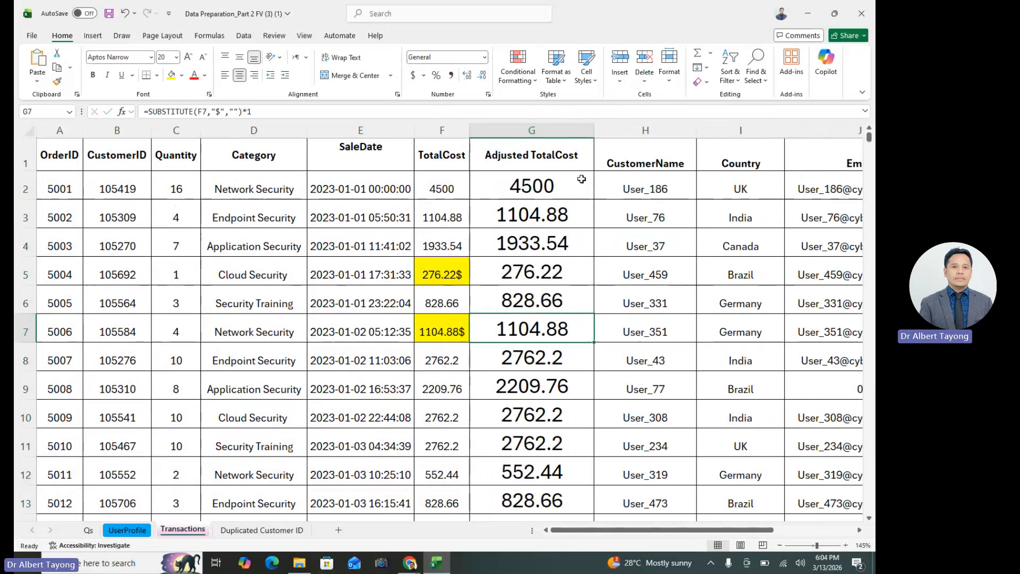
pyautogui.click(535, 130)
pyautogui.click(168, 59)
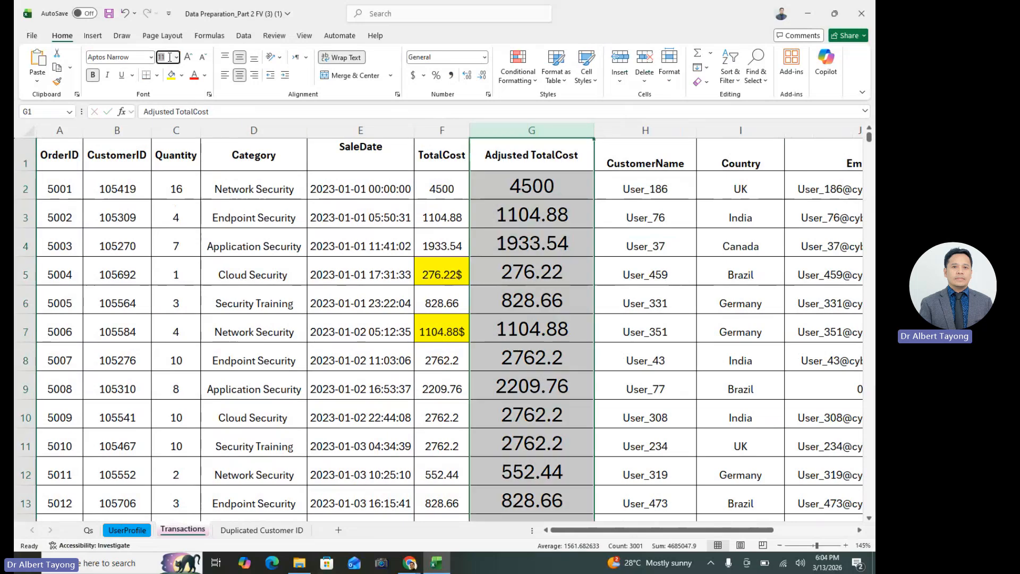
pyautogui.write('14')
pyautogui.press('Return')
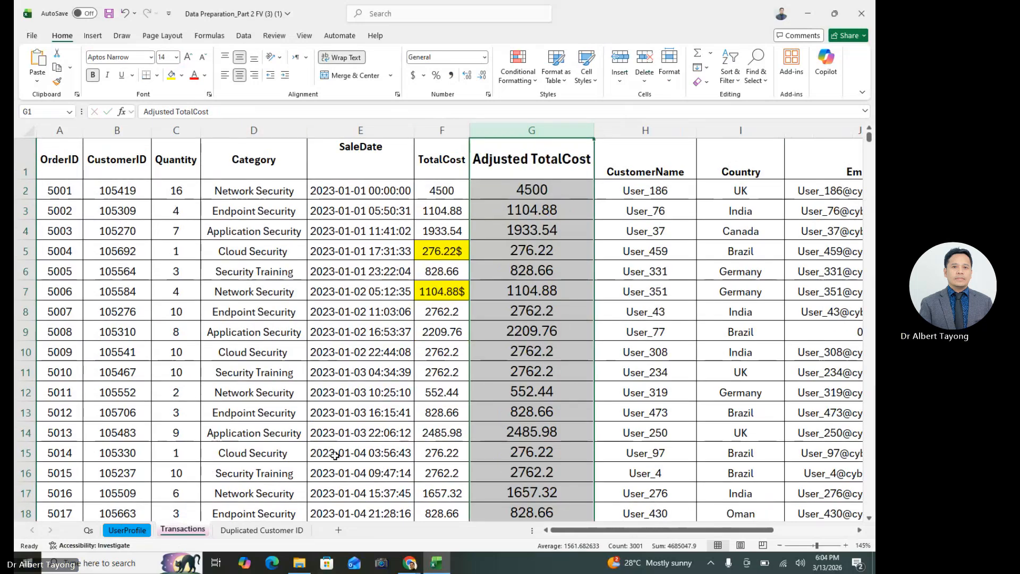
# Compare the Adjusted TotalCost results in column G with the highlighted TotalCost values in F5 and F7
pyautogui.click(547, 219)
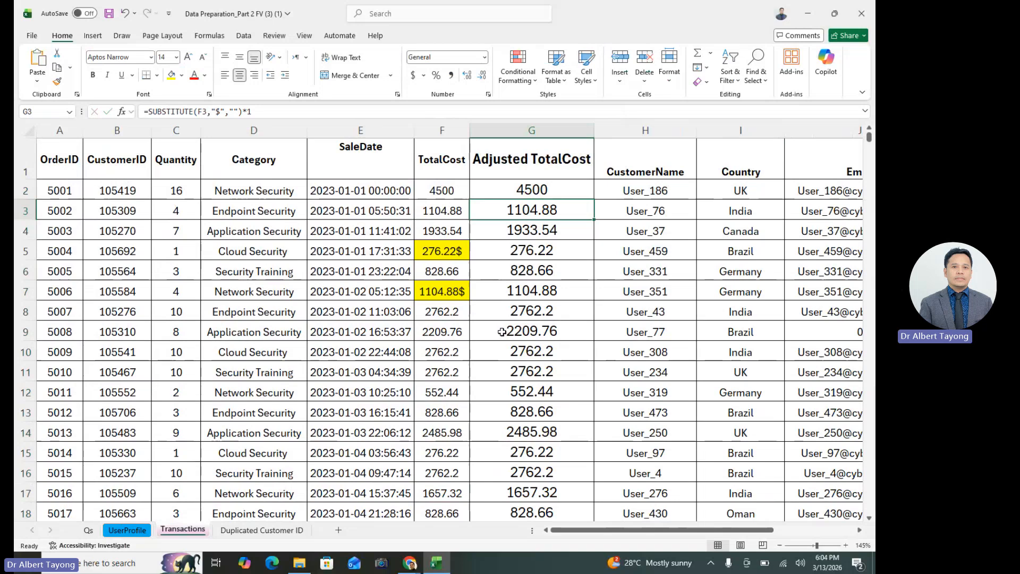
pyautogui.click(460, 245)
pyautogui.click(522, 249)
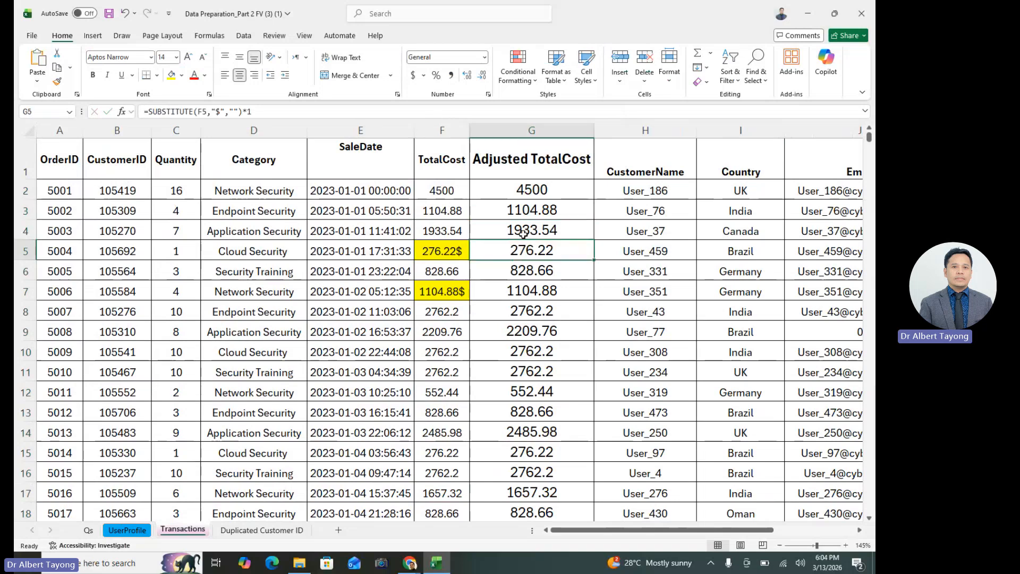
pyautogui.click(462, 252)
pyautogui.click(559, 290)
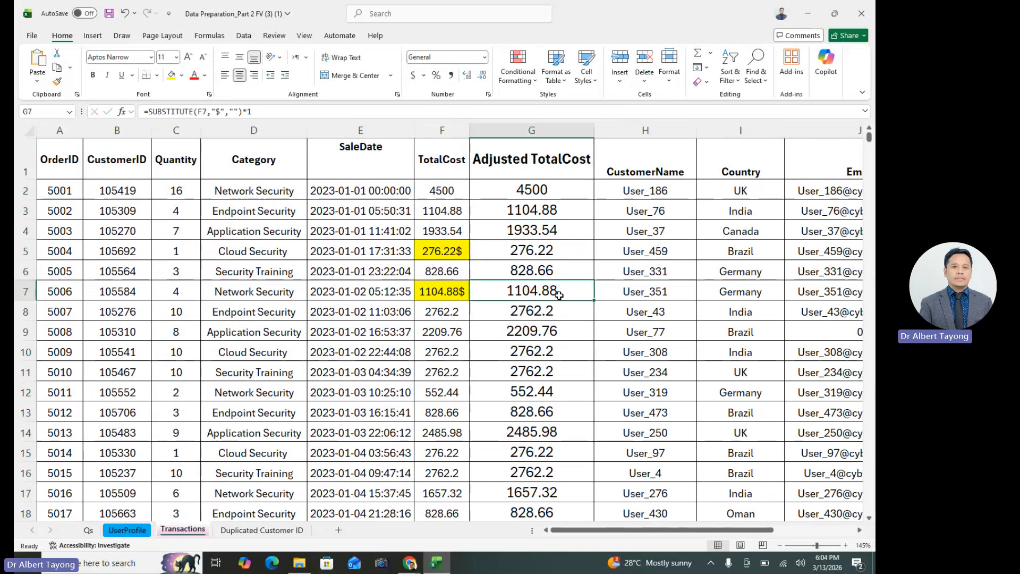
pyautogui.scroll(-10, 479, 302)
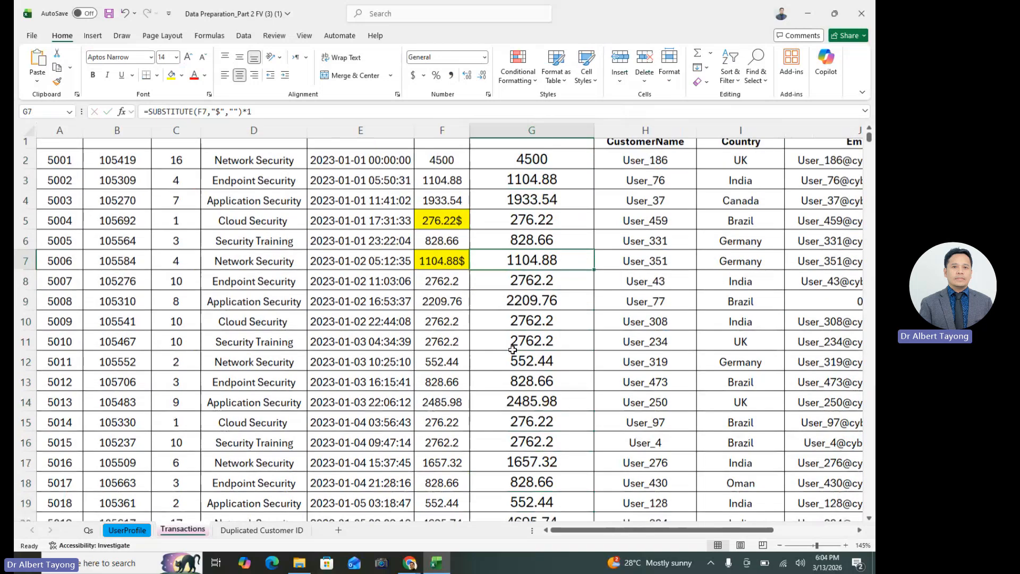
pyautogui.scroll(10, 556, 401)
pyautogui.click(549, 427)
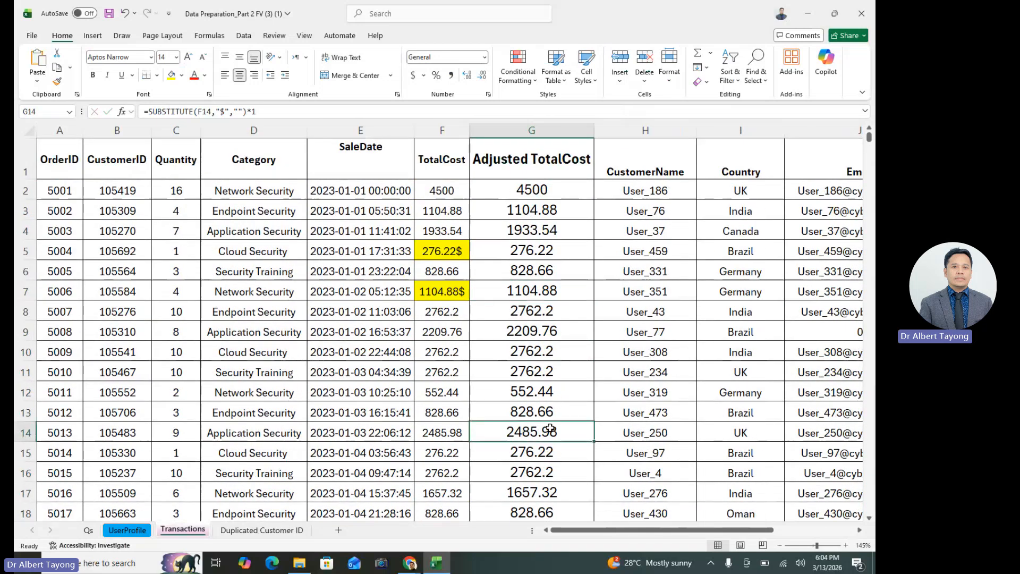
# Test the formula by inserting a dollar sign inside F8's TotalCost so it reads 27$62.2, and check G8
pyautogui.doubleClick(436, 312)
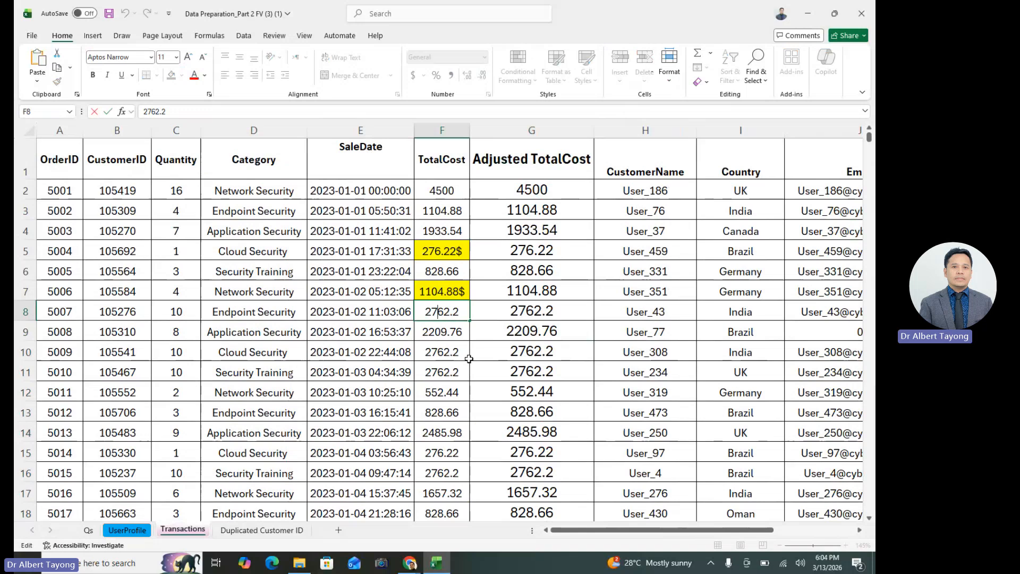
pyautogui.write('$')
pyautogui.press('Return')
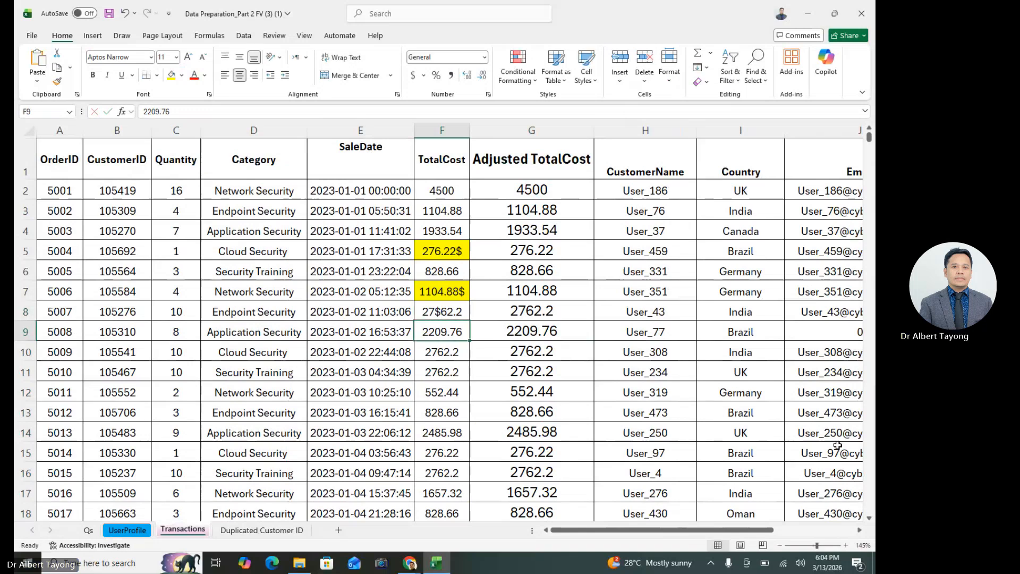
pyautogui.click(538, 395)
pyautogui.click(557, 311)
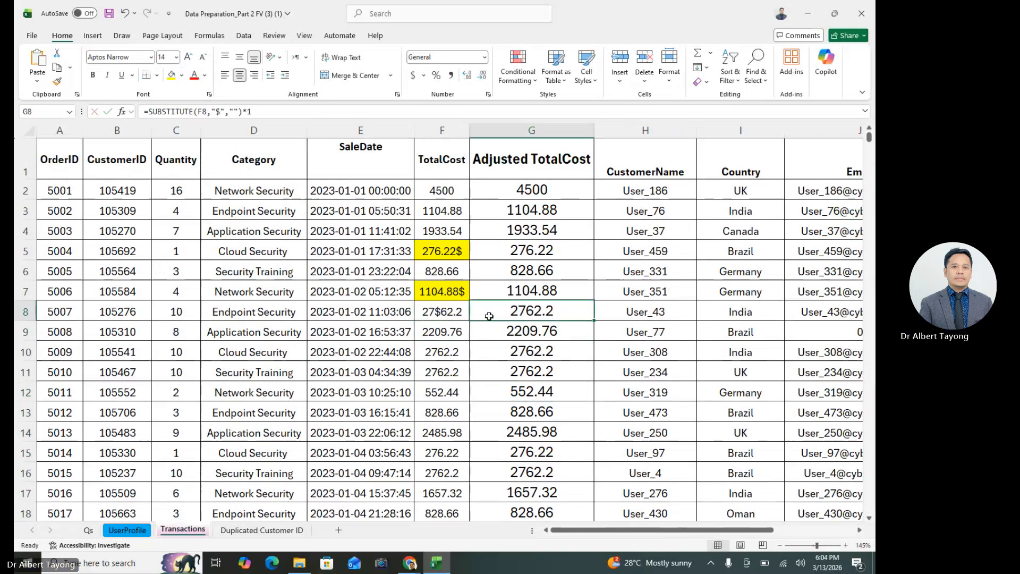
pyautogui.press('Left')
pyautogui.click(545, 314)
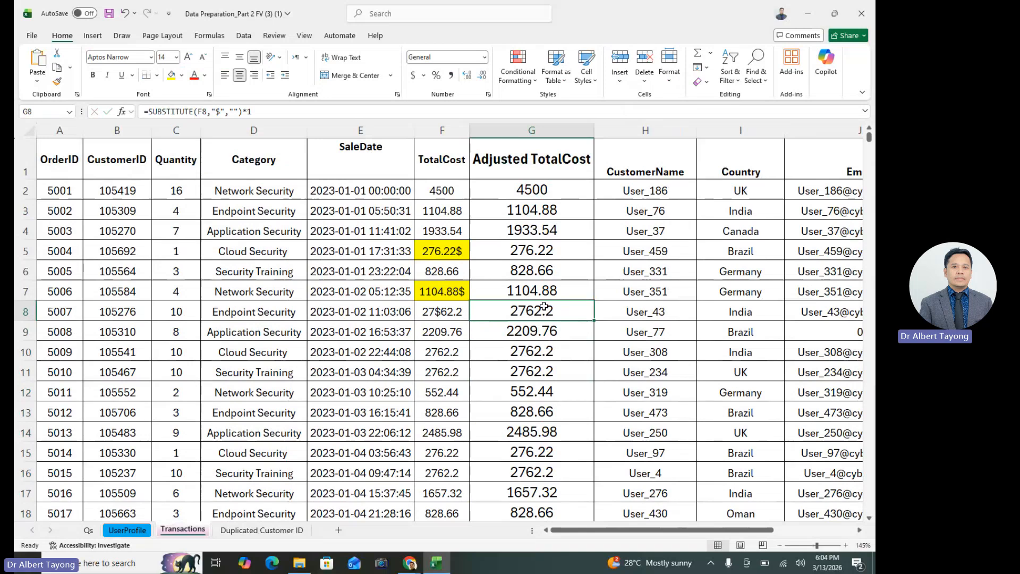
pyautogui.click(436, 316)
pyautogui.click(437, 336)
pyautogui.click(445, 306)
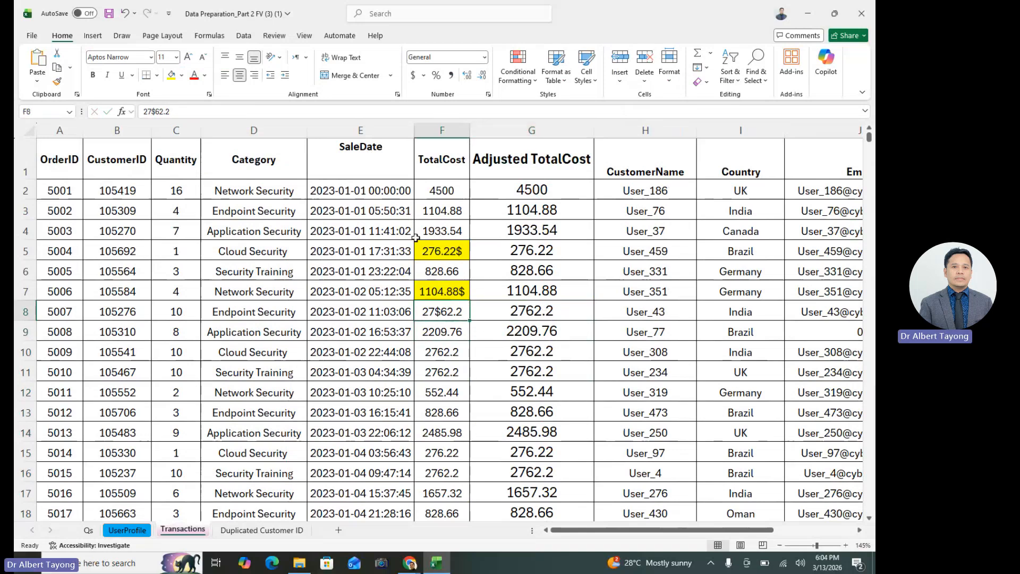
# Add a dollar sign to the TotalCost value in F11 as a second test, making it $2,762.20
pyautogui.doubleClick(433, 353)
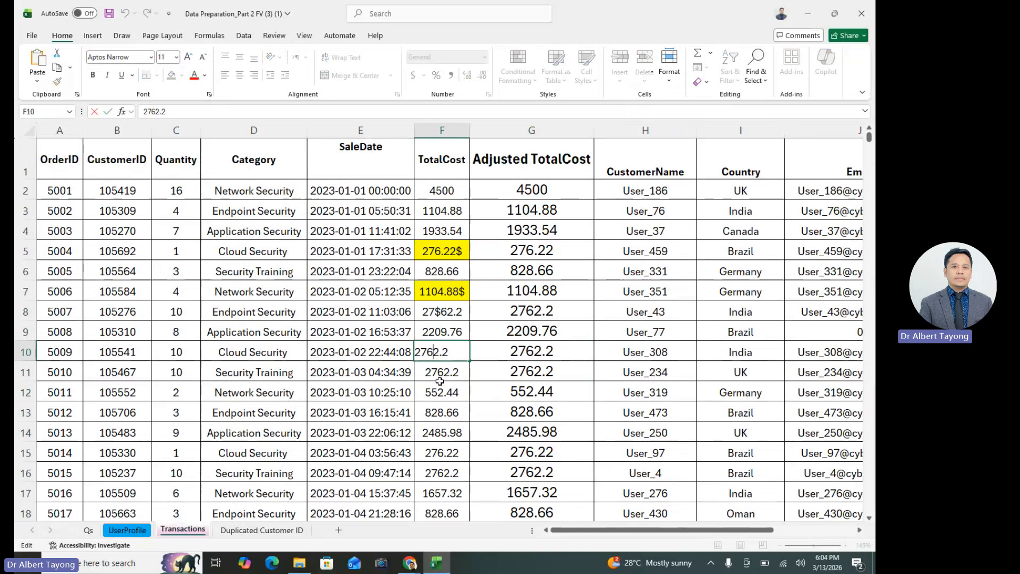
pyautogui.doubleClick(429, 369)
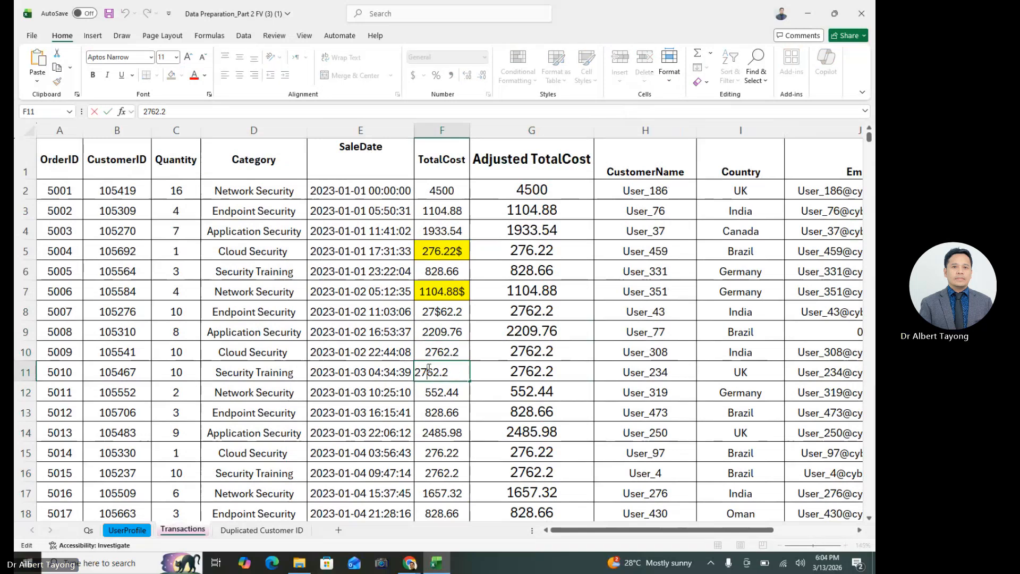
pyautogui.write('$')
pyautogui.press('Return')
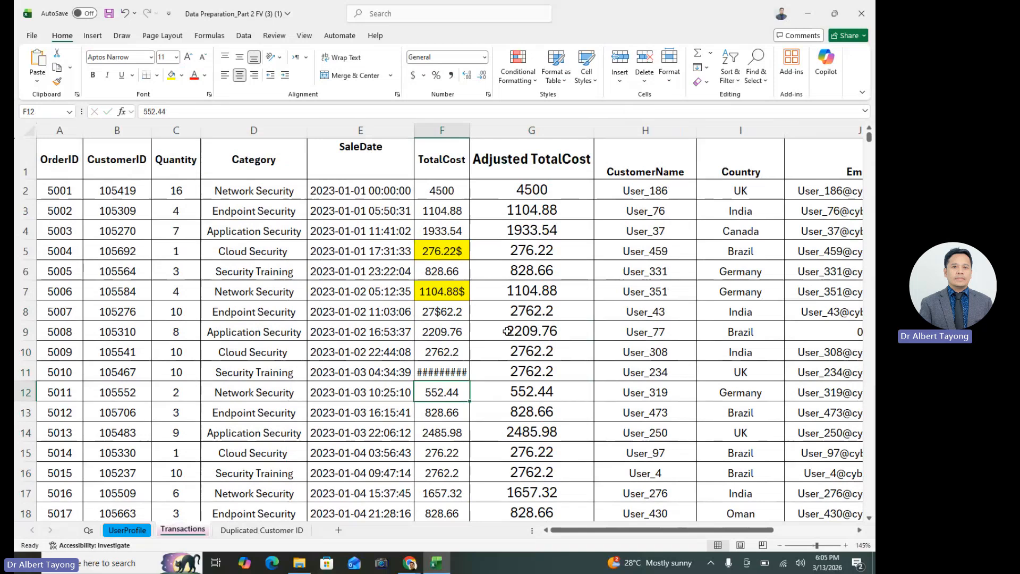
# Widen column F just enough to show F11's full amount and check the adjusted value in G11
pyautogui.moveTo(470, 130); pyautogui.dragTo(495, 131)
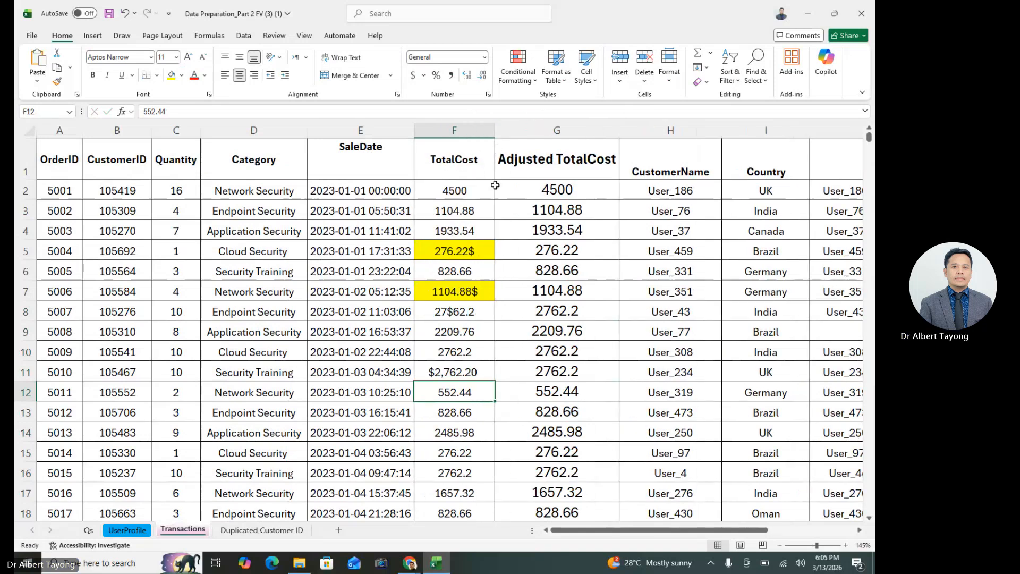
pyautogui.click(480, 365)
pyautogui.click(566, 370)
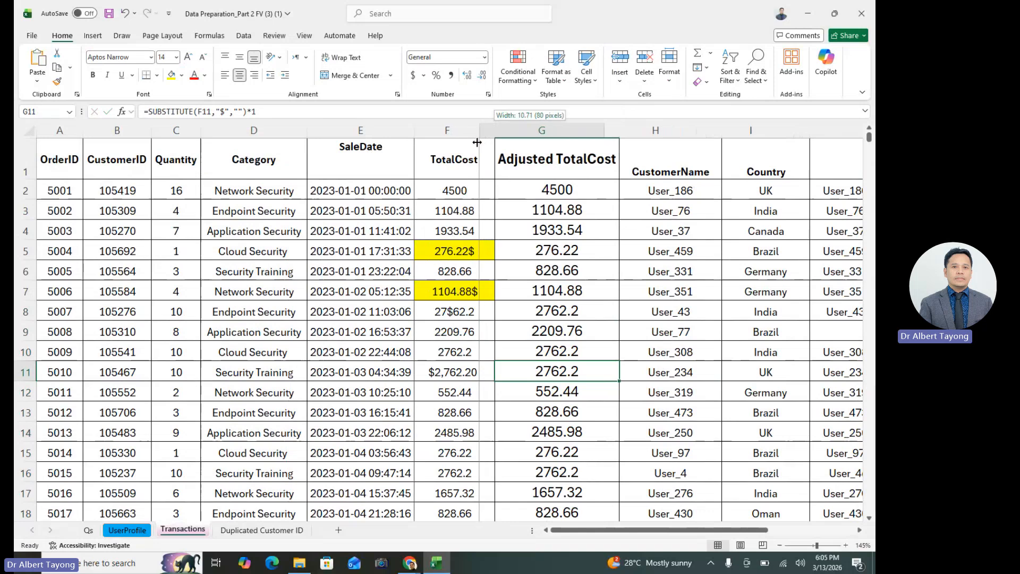
pyautogui.moveTo(495, 130); pyautogui.dragTo(475, 131)
pyautogui.click(479, 388)
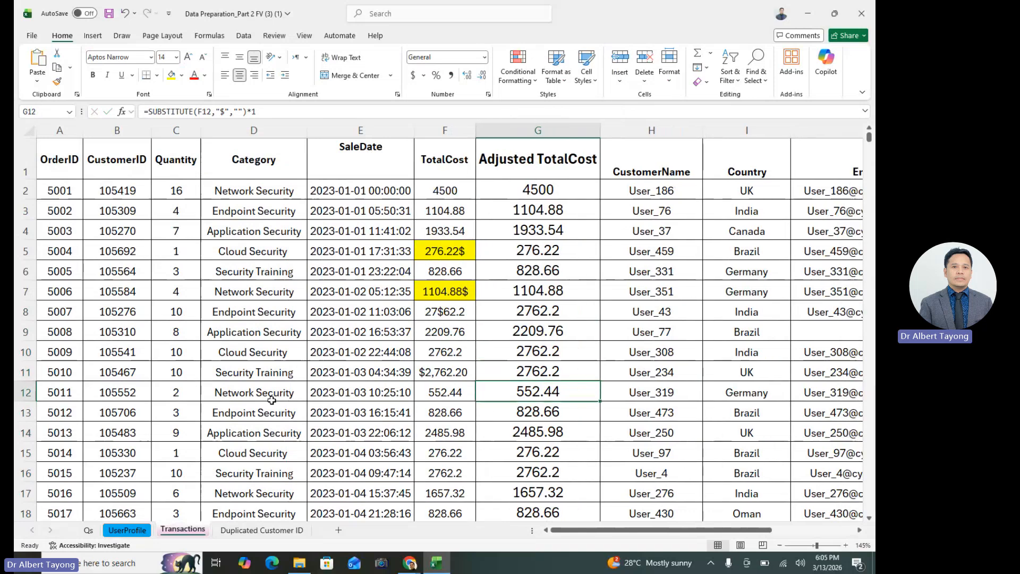
# View the Qs sheet and switch to the UserProfile sheet
pyautogui.click(88, 531)
pyautogui.click(127, 530)
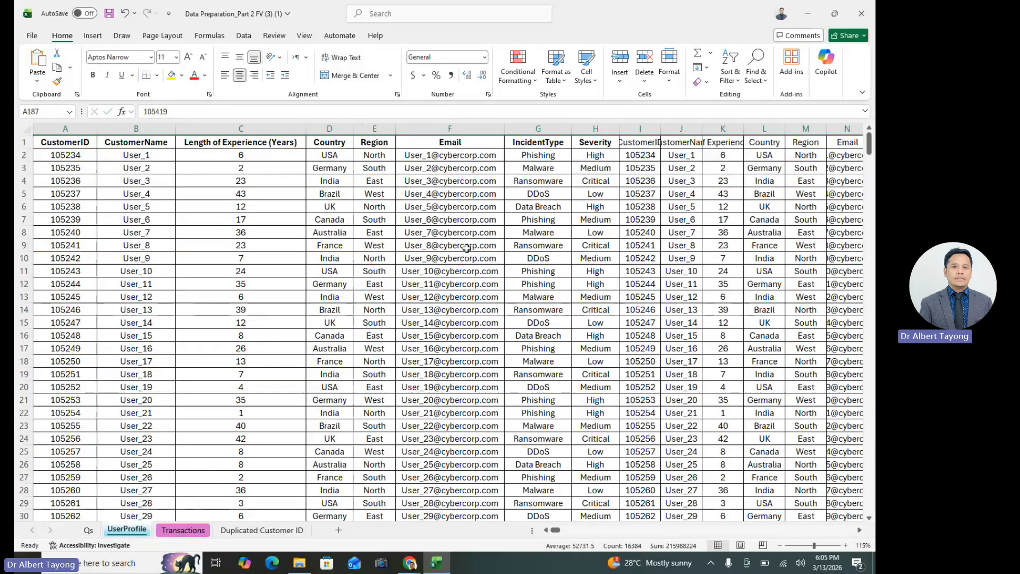
# On the Transactions sheet, highlight the Adjusted TotalCost header and the rest of column G with a yellow fill
pyautogui.click(196, 532)
pyautogui.click(539, 155)
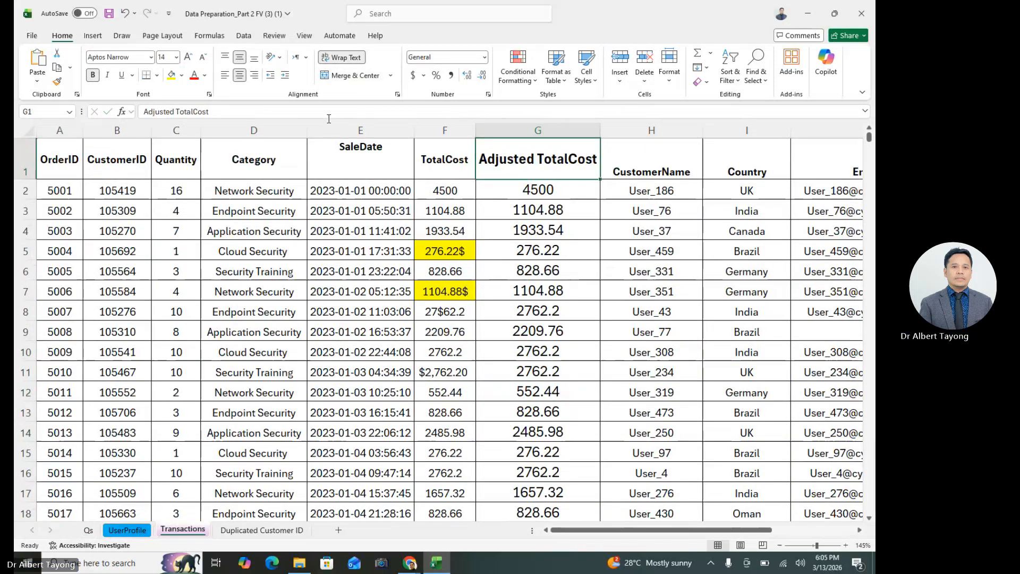
pyautogui.click(172, 75)
pyautogui.click(573, 256)
pyautogui.click(538, 132)
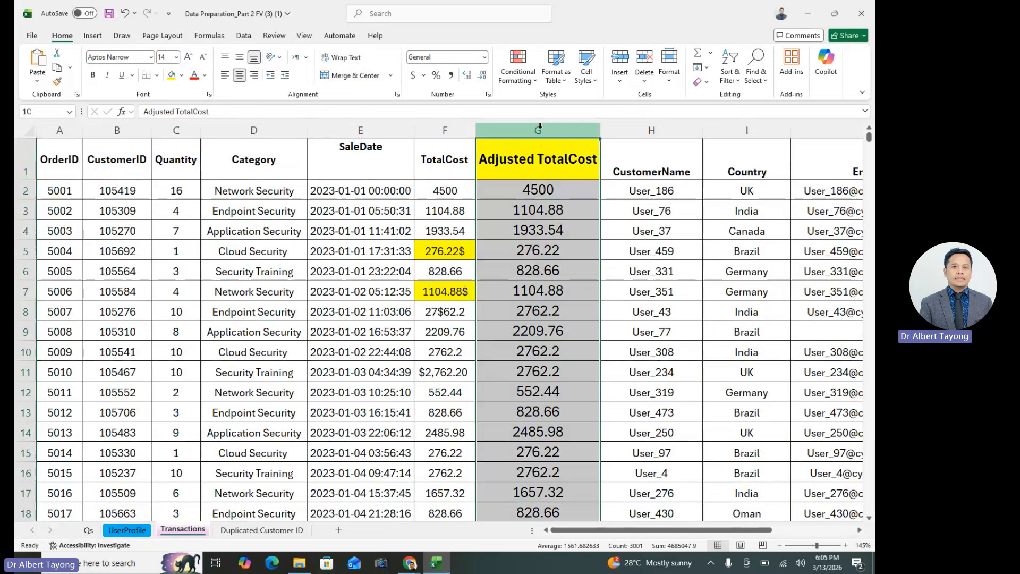
pyautogui.click(172, 75)
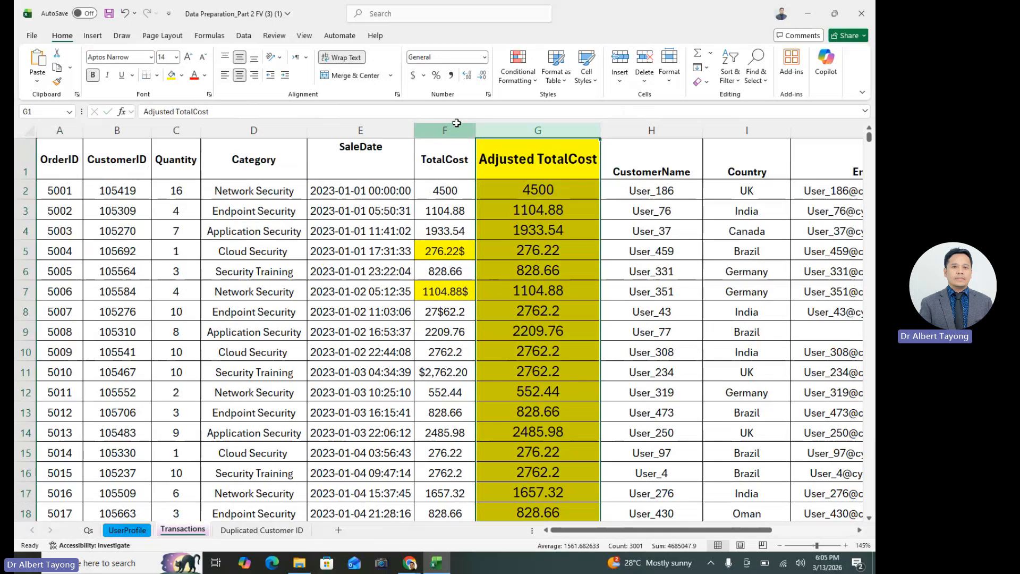
# Remove the fill colour from the entire TotalCost column F and select cell G7 in Adjusted TotalCost
pyautogui.click(445, 130)
pyautogui.click(182, 75)
pyautogui.click(194, 276)
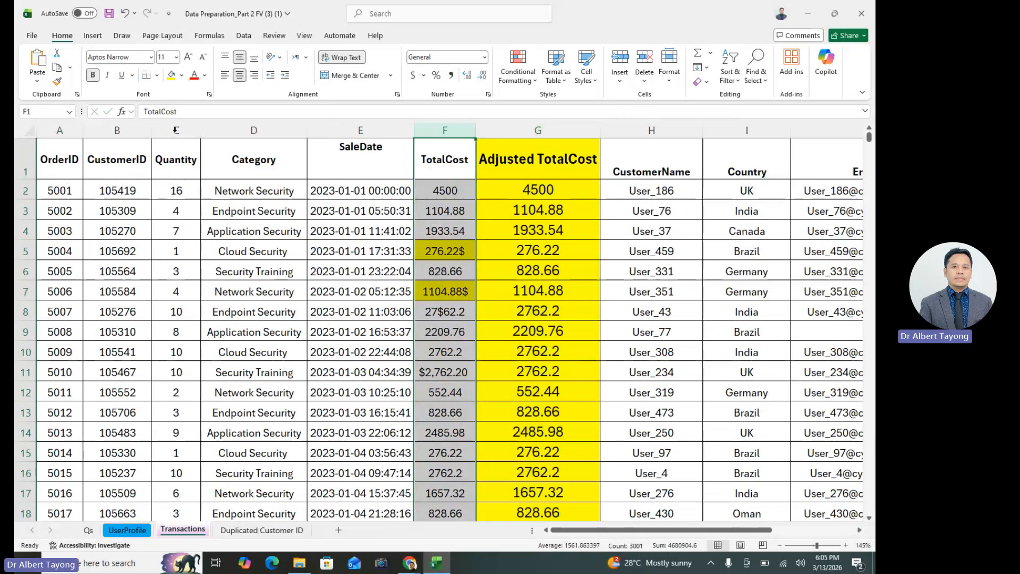
pyautogui.click(565, 329)
pyautogui.press('Up')
pyautogui.press('Up')
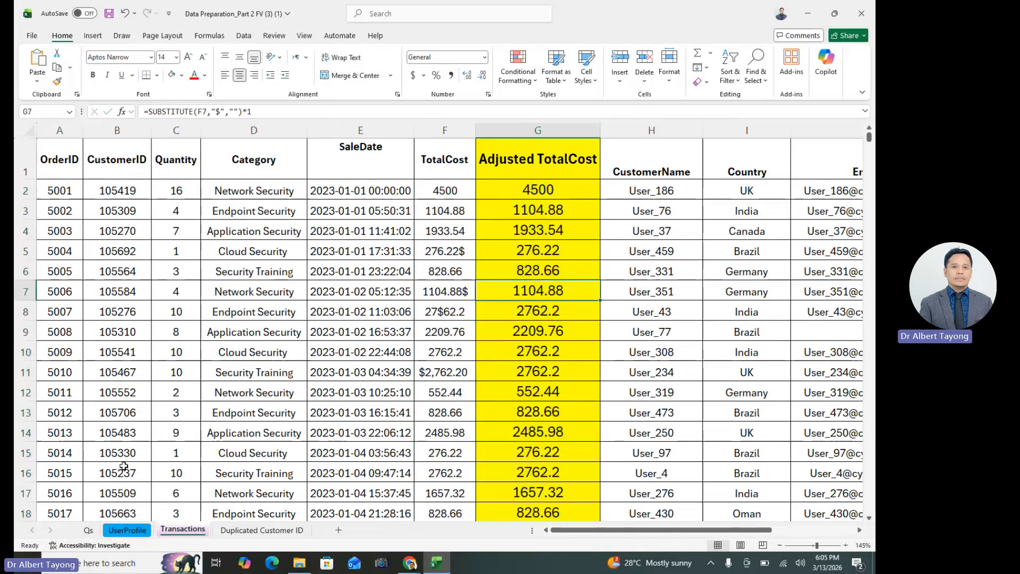
# Go to the Qs sheet and read task c on Z-score standardization and Min-Max Scaling of TotalCost
pyautogui.click(88, 530)
pyautogui.click(168, 217)
pyautogui.click(161, 268)
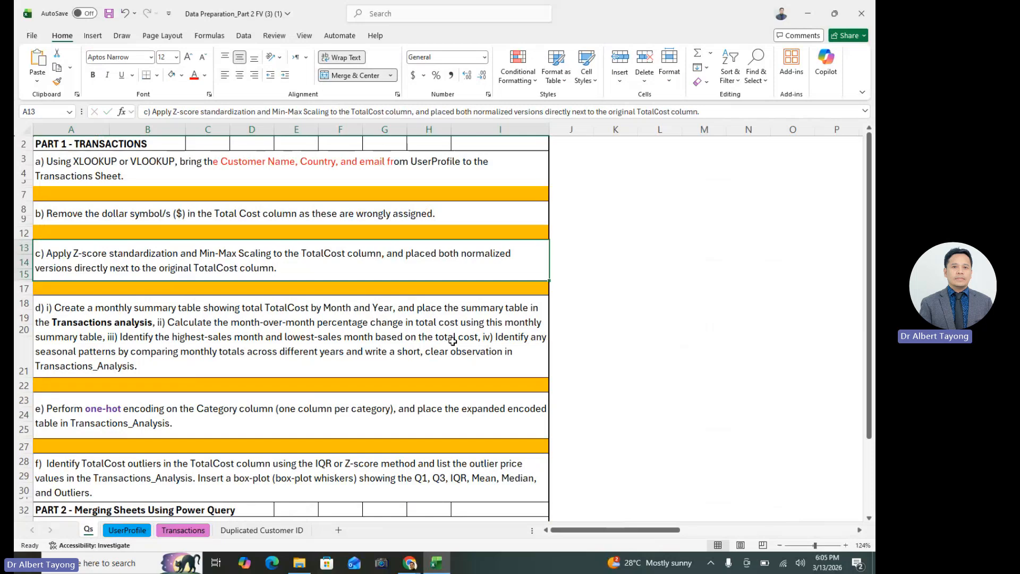
# Insert a blank column H on the Transactions sheet between Adjusted TotalCost and CustomerName
pyautogui.click(555, 346)
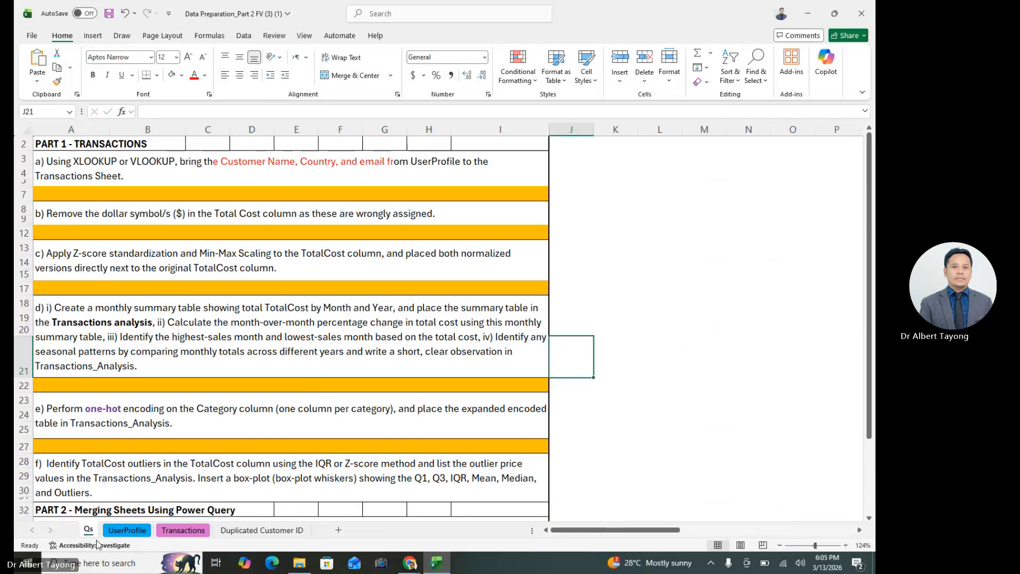
pyautogui.click(126, 530)
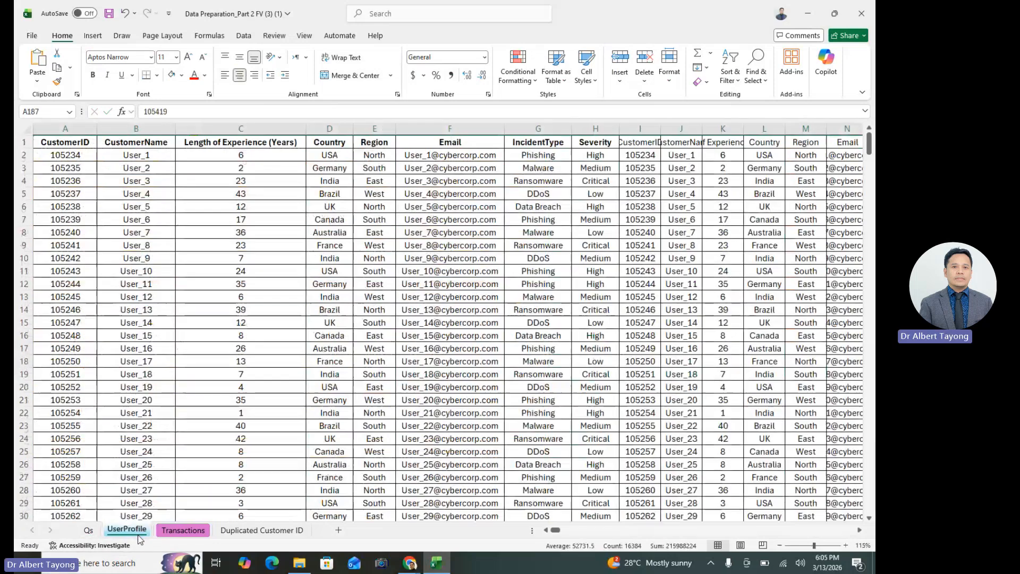
pyautogui.click(183, 530)
pyautogui.rightClick(655, 131)
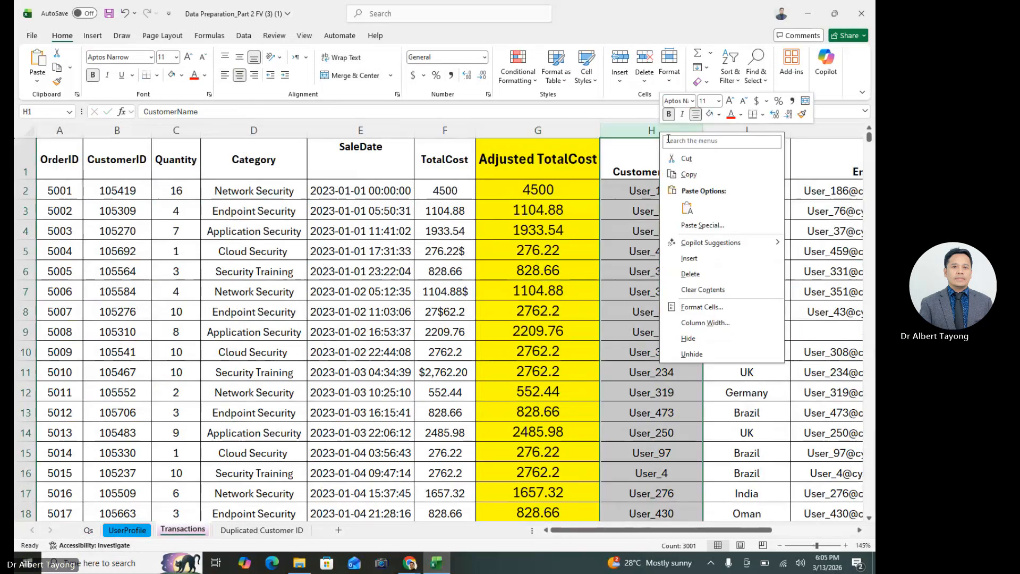
pyautogui.press('Escape')
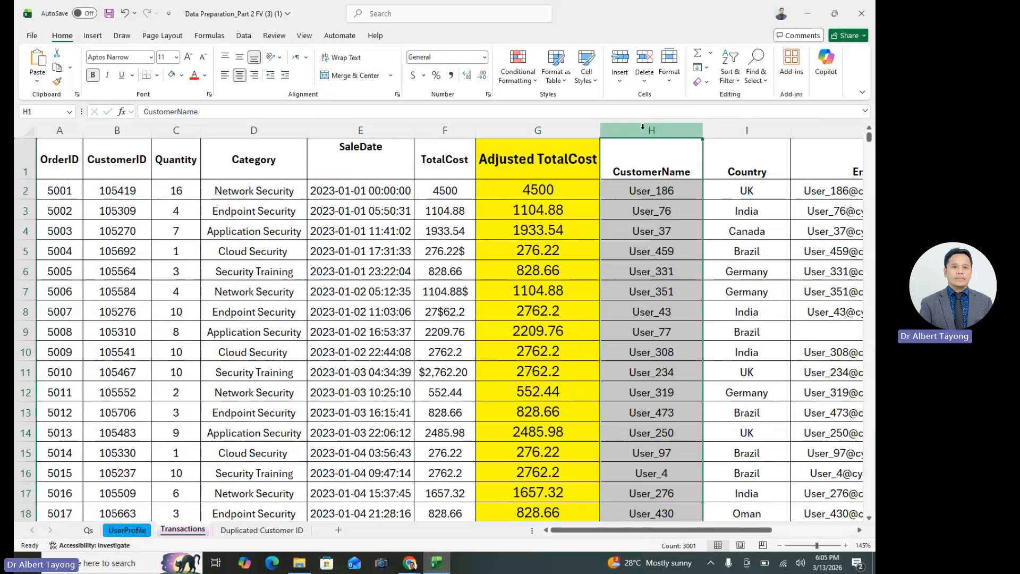
pyautogui.rightClick(642, 129)
pyautogui.press('Escape')
pyautogui.hotkey('ctrl', 'shift', '+')
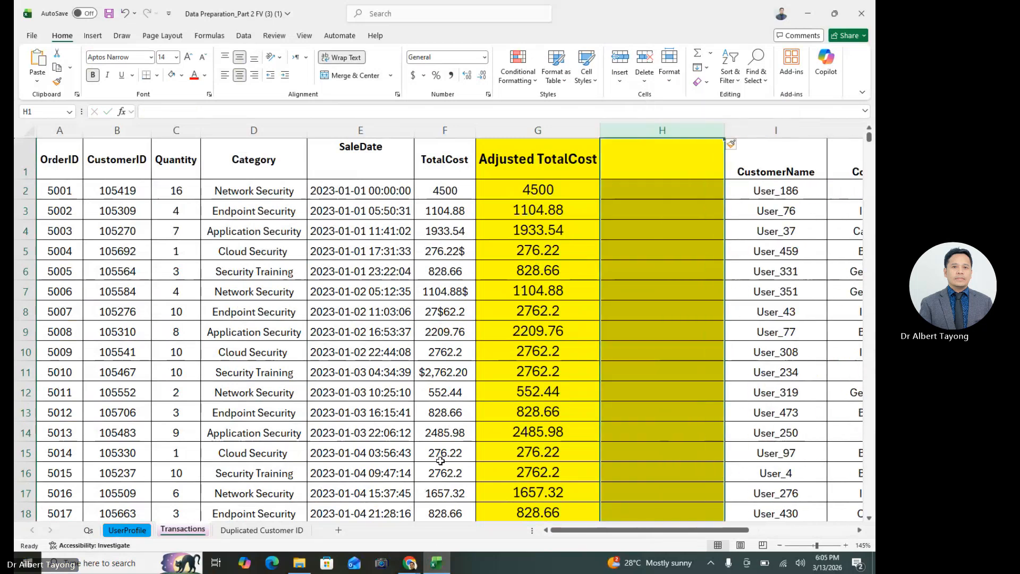
# Return to the Qs sheet and reread task c on where to place the normalized TotalCost versions
pyautogui.click(88, 530)
pyautogui.click(321, 272)
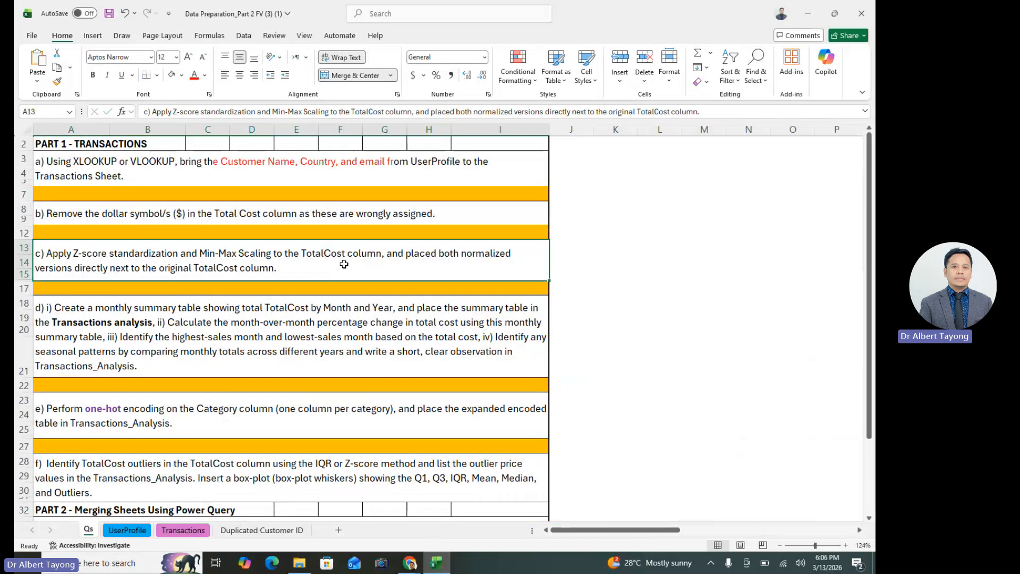
pyautogui.doubleClick(313, 259)
pyautogui.moveTo(301, 254); pyautogui.dragTo(485, 274)
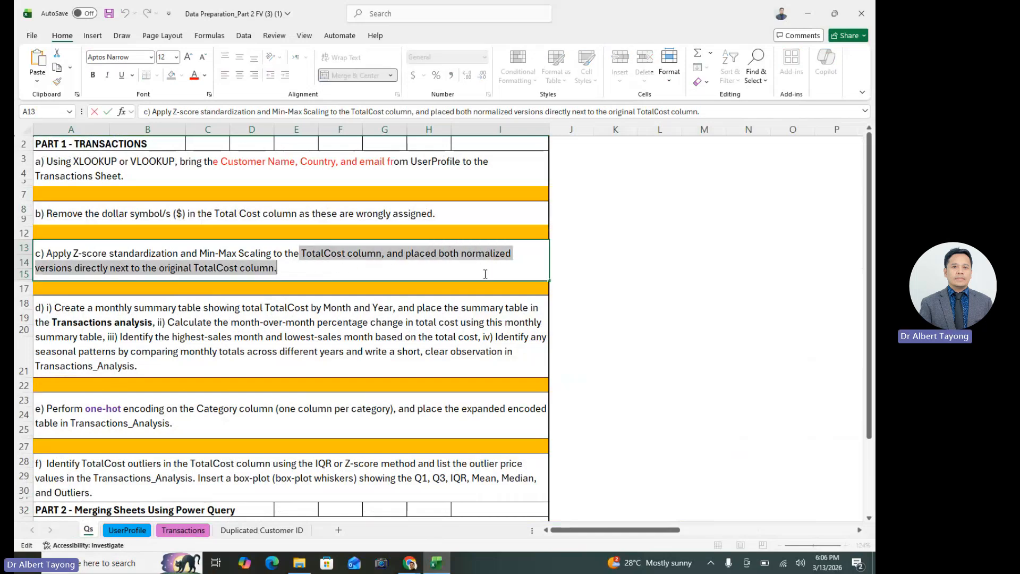
pyautogui.click(363, 264)
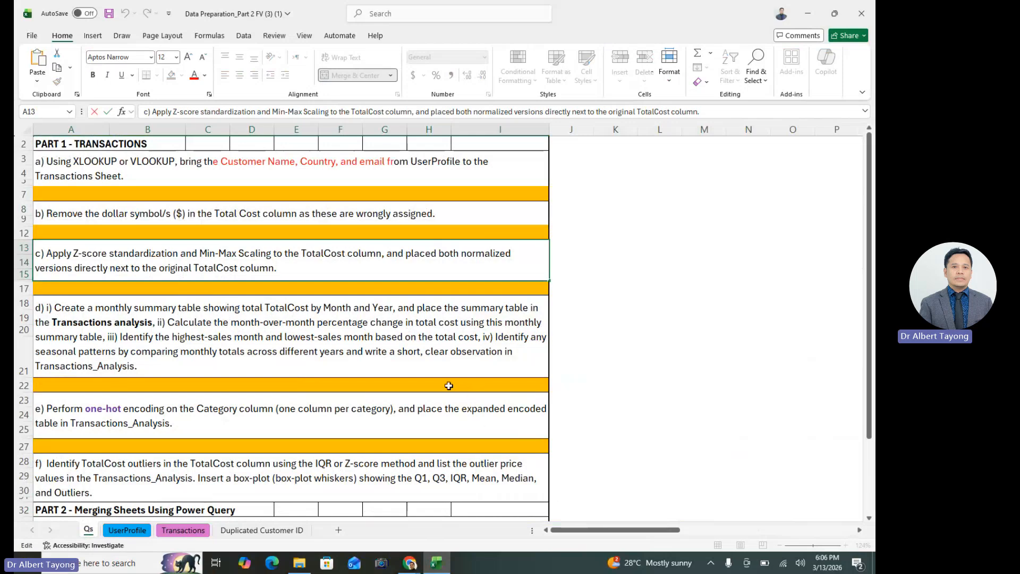
pyautogui.click(631, 384)
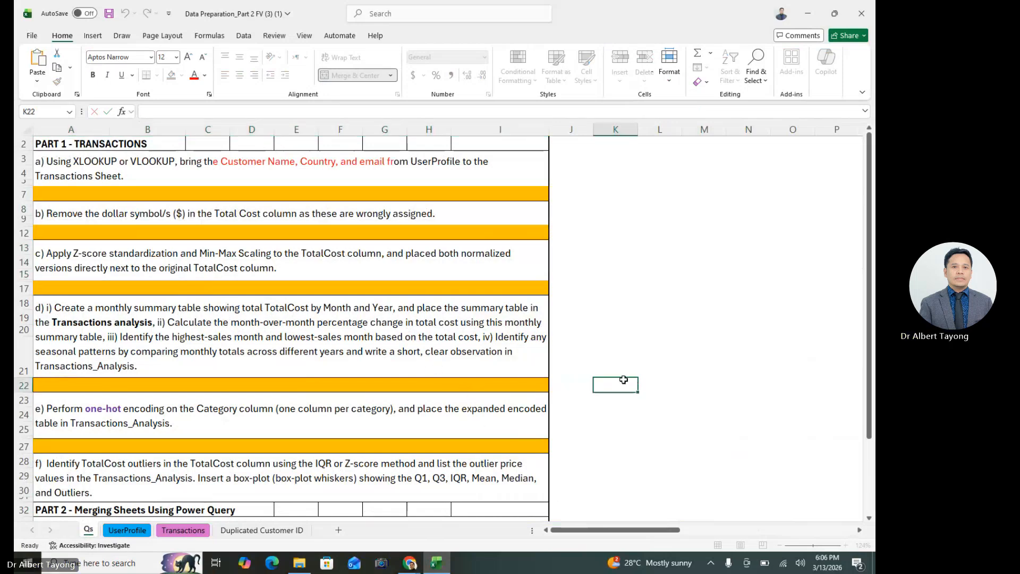
pyautogui.keyDown('ctrl'); pyautogui.scroll(3, 608, 365); pyautogui.keyUp('ctrl')
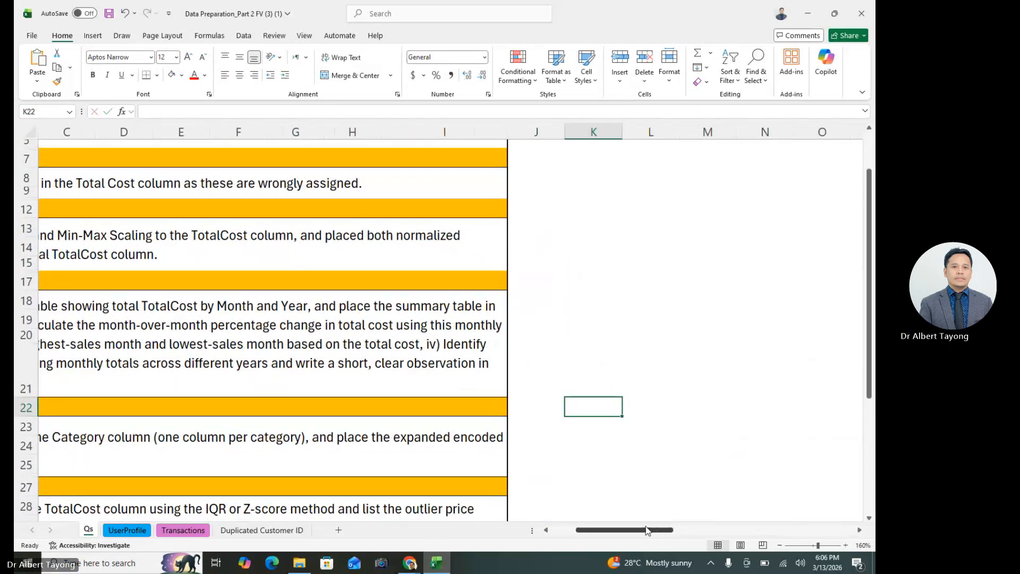
pyautogui.moveTo(595, 531); pyautogui.dragTo(564, 532)
pyautogui.scroll(1, 298, 422)
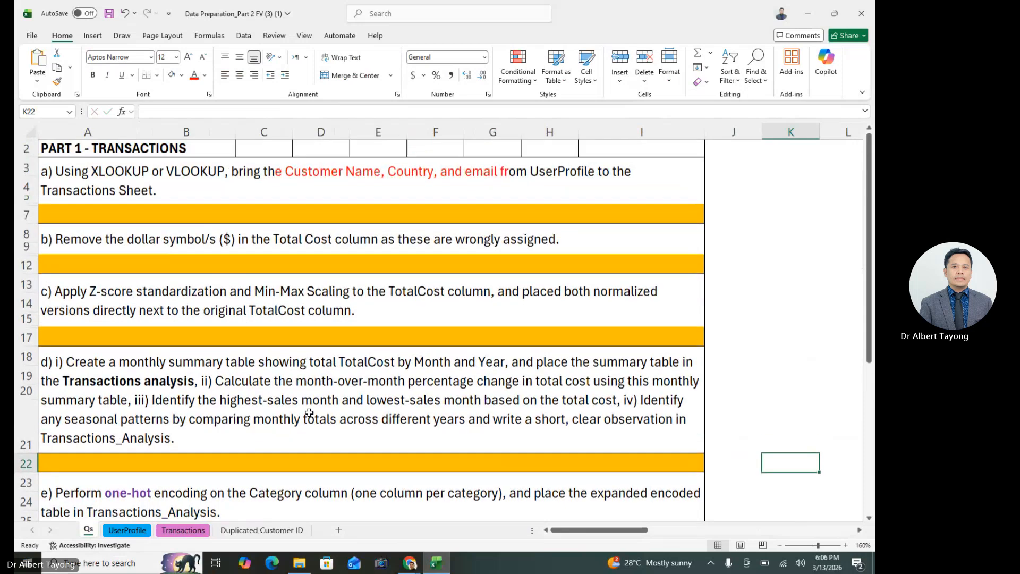
pyautogui.click(317, 294)
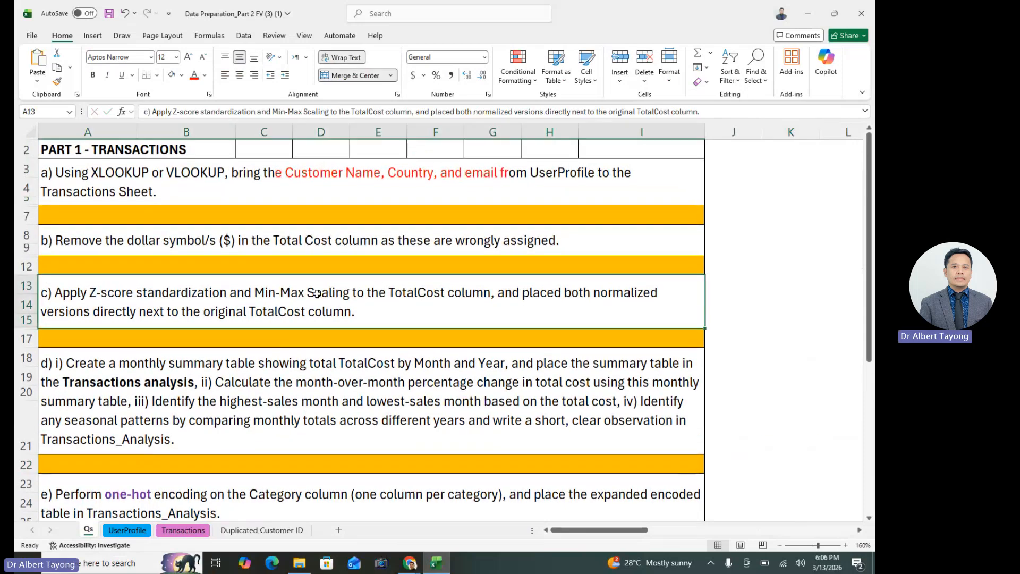
pyautogui.click(294, 533)
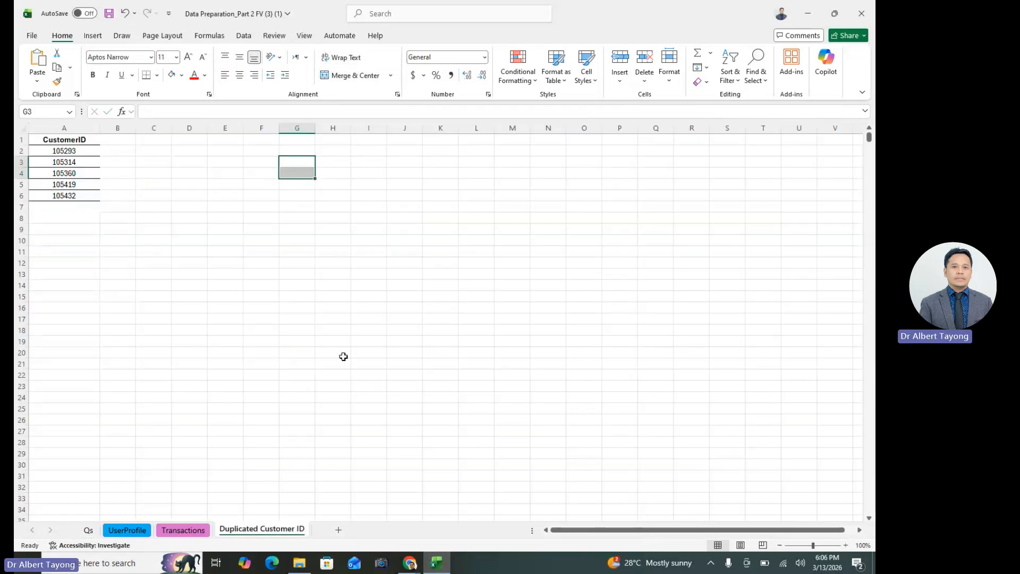
# On the Transactions sheet, enter the header Z-score in H1 beside Adjusted TotalCost
pyautogui.click(188, 529)
pyautogui.click(683, 156)
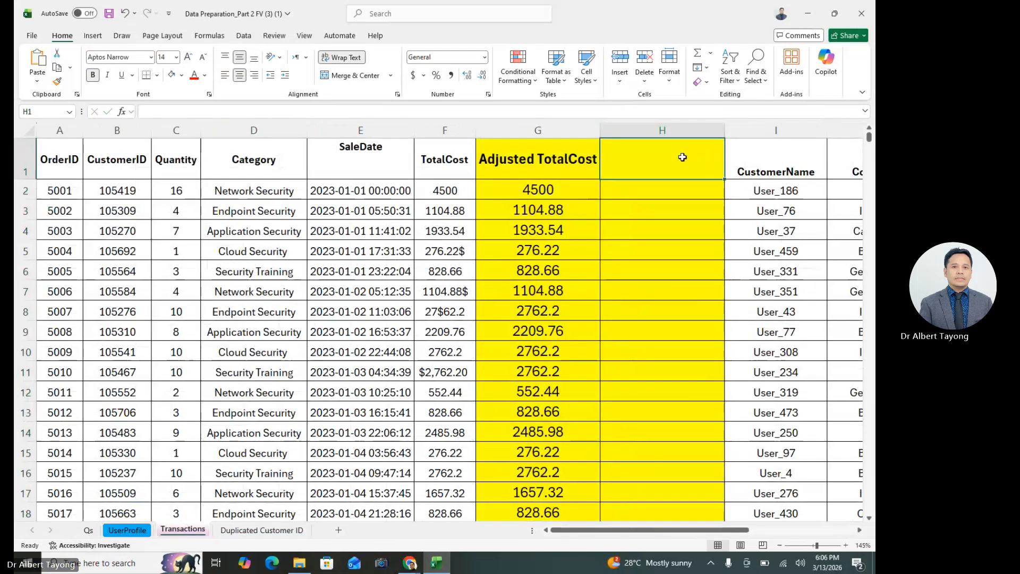
pyautogui.write('z')
pyautogui.press('BackSpace')
pyautogui.write('Z-s')
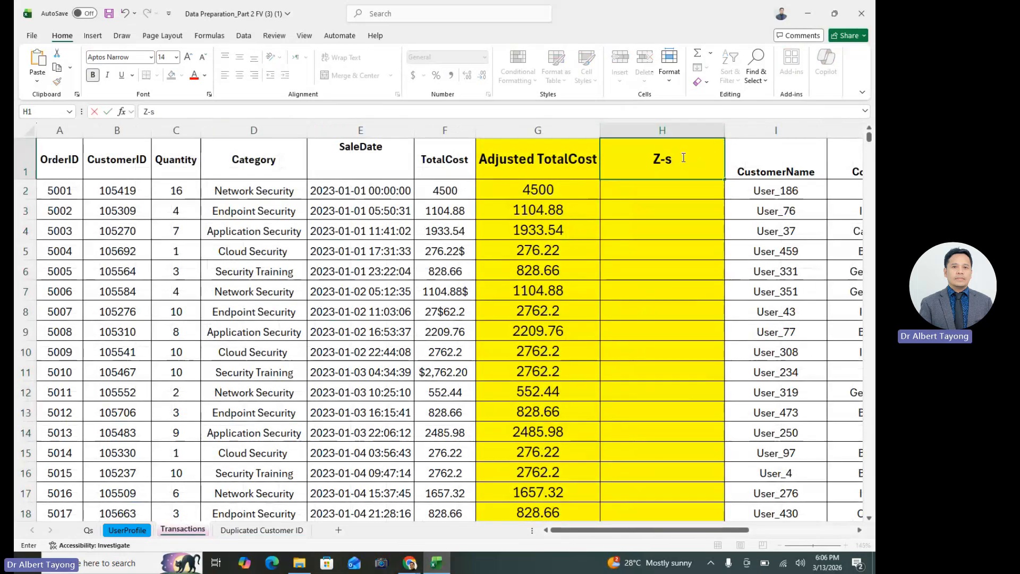
pyautogui.write('core')
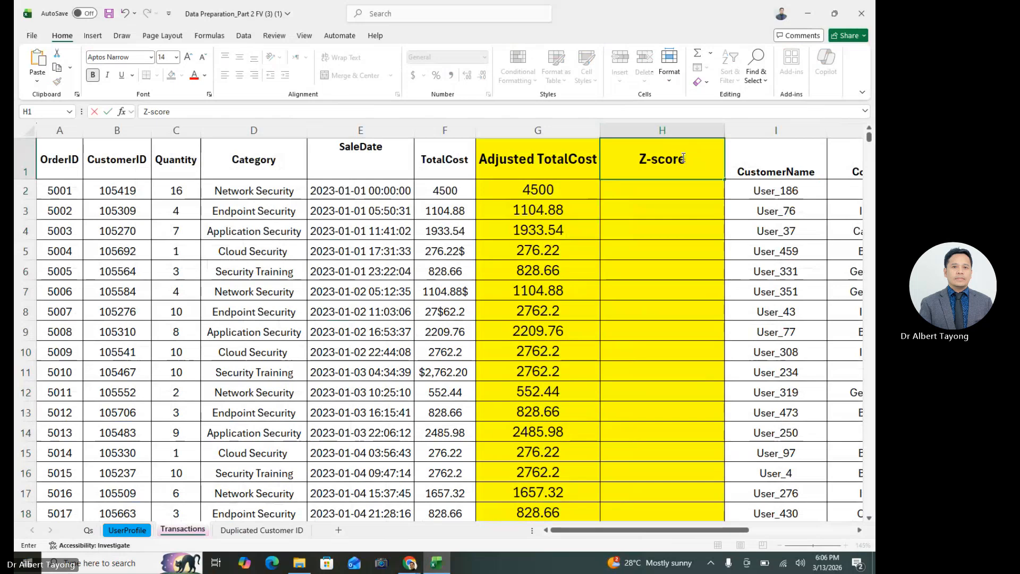
pyautogui.click(667, 192)
pyautogui.write('=')
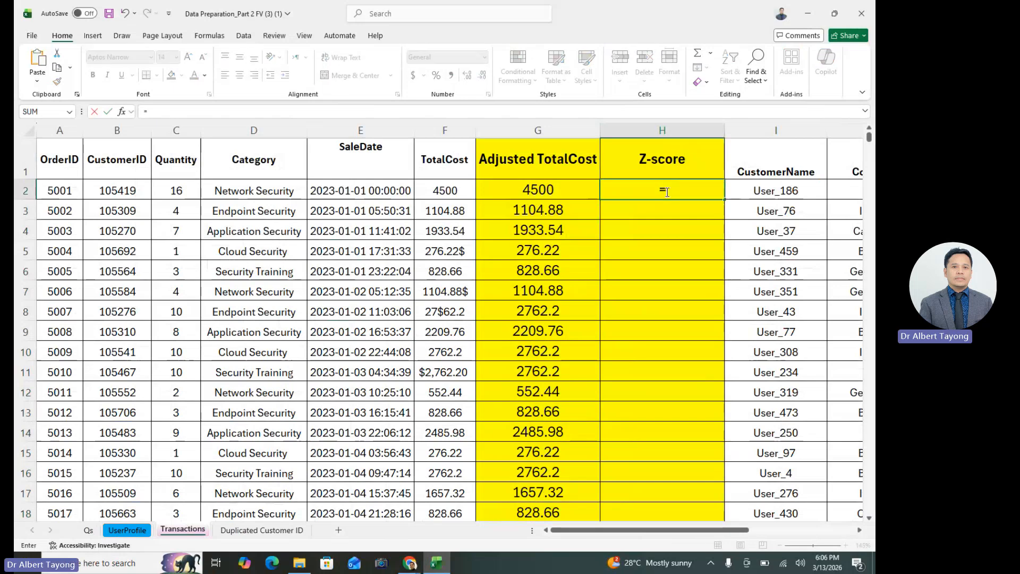
pyautogui.press('Escape')
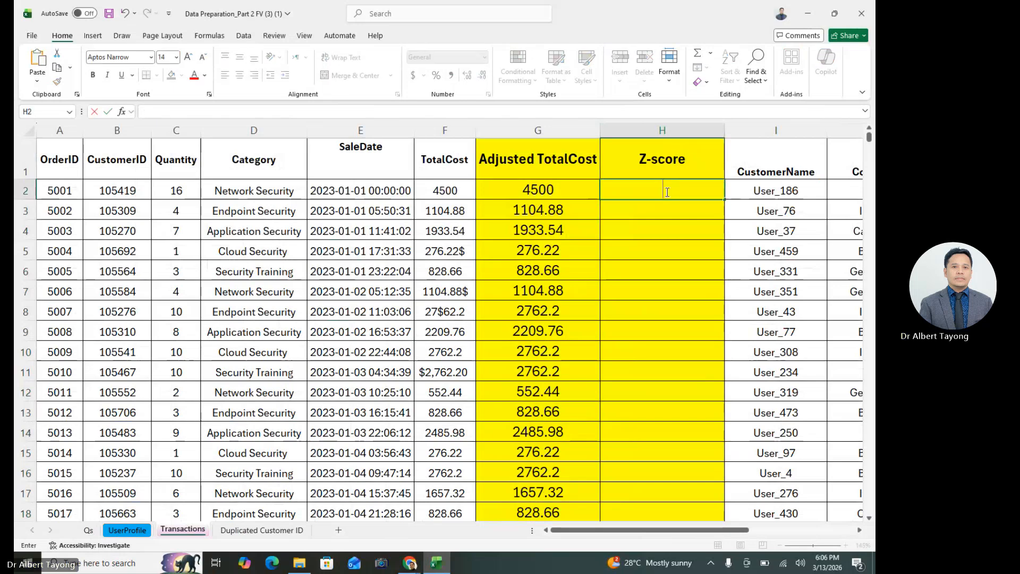
# Extend the H1 header with the formula description so it reads Z-score = (x-mean)/stdev
pyautogui.doubleClick(705, 160)
pyautogui.write('-')
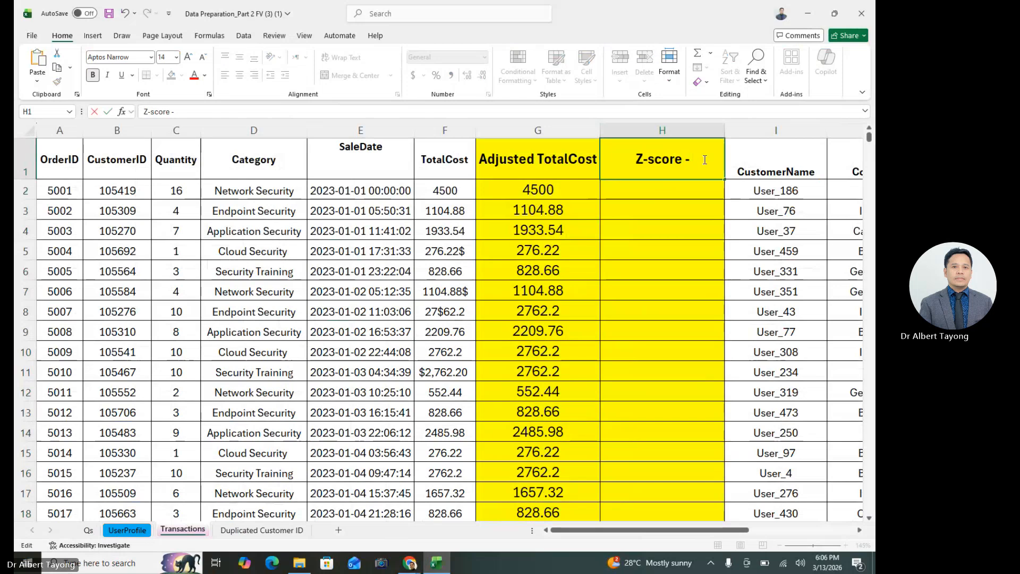
pyautogui.write(' (x-')
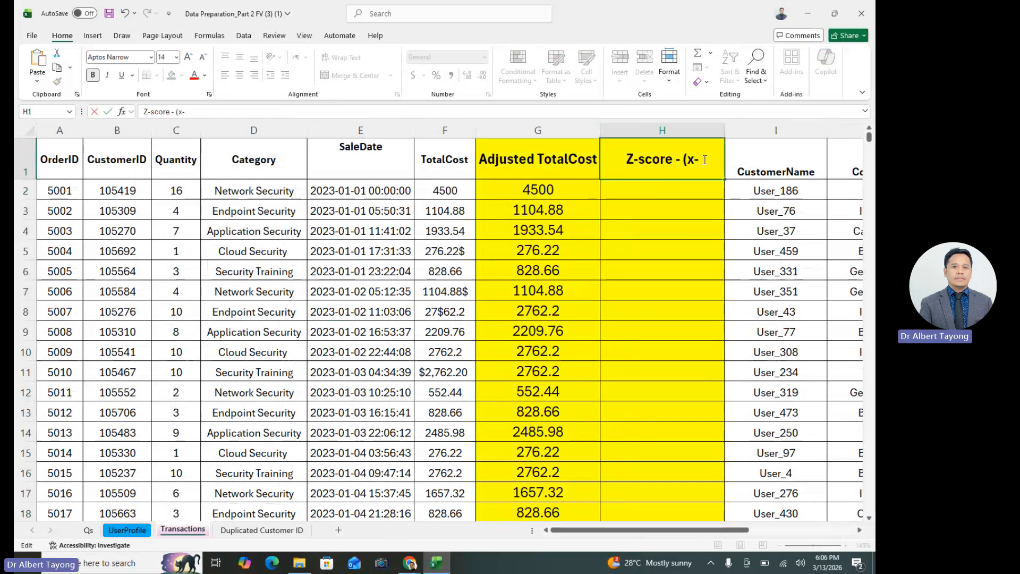
pyautogui.write('mean')
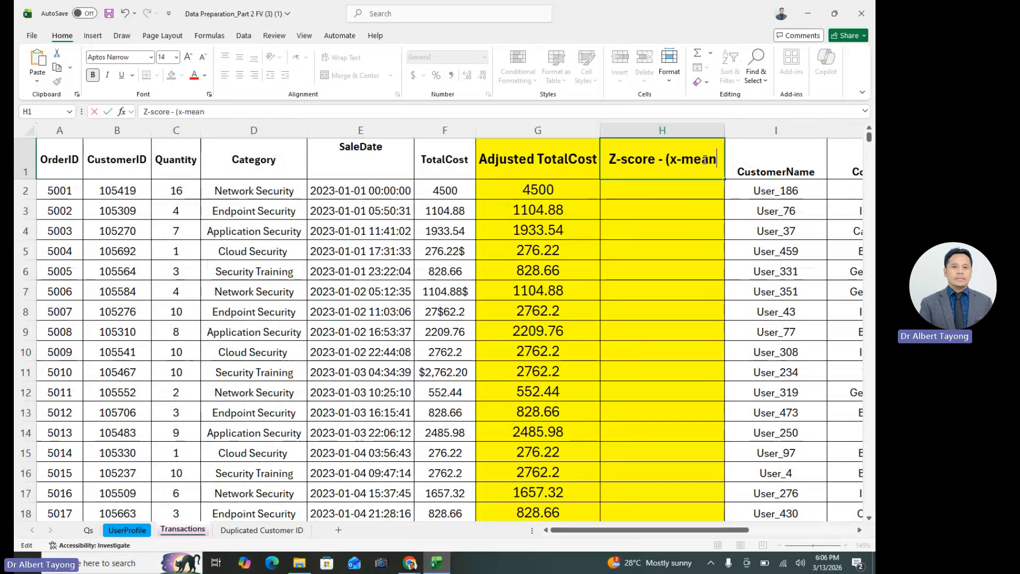
pyautogui.write(')/s')
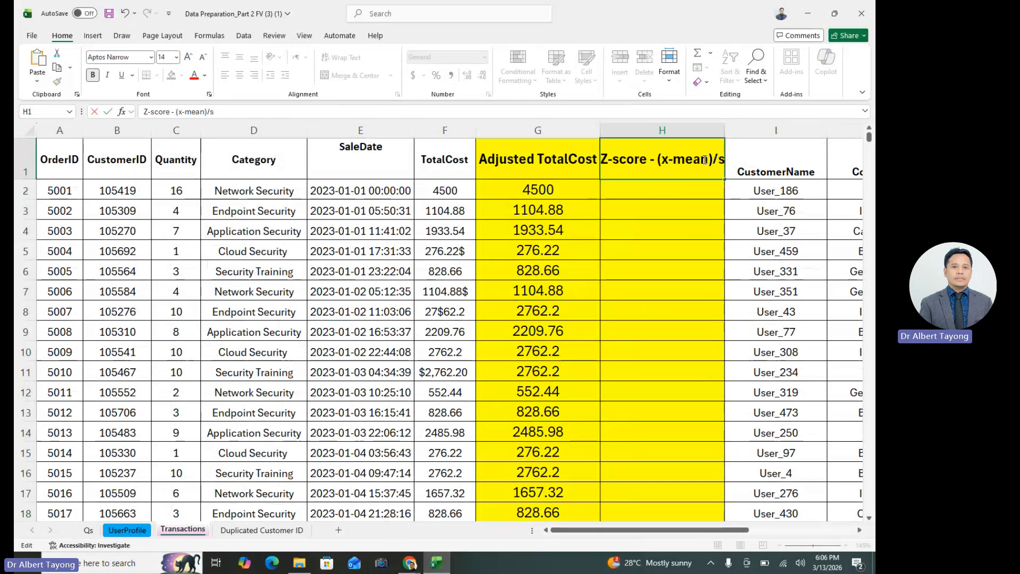
pyautogui.write('tdev')
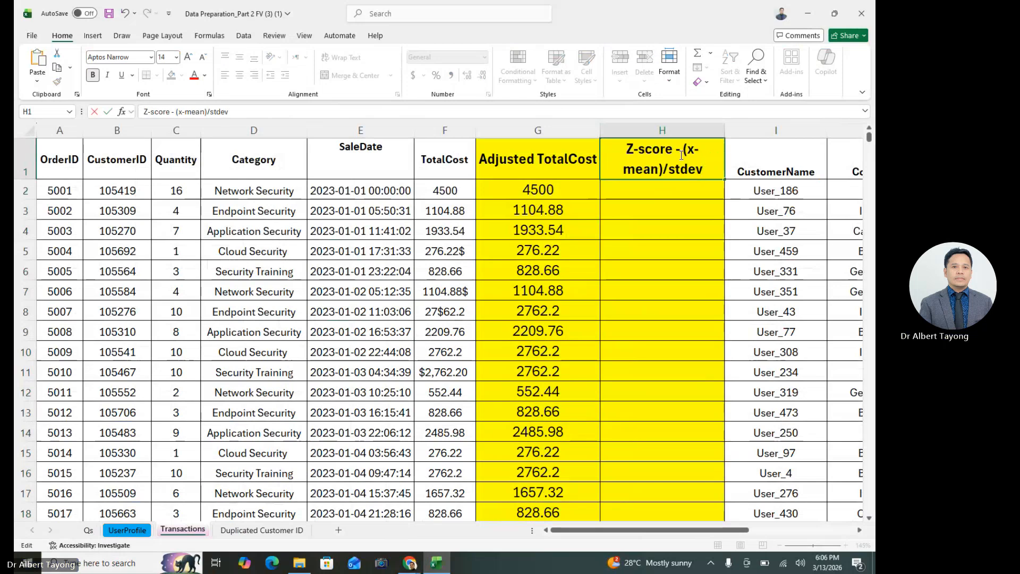
pyautogui.click(682, 155)
pyautogui.press('BackSpace')
pyautogui.write('=')
pyautogui.click(684, 243)
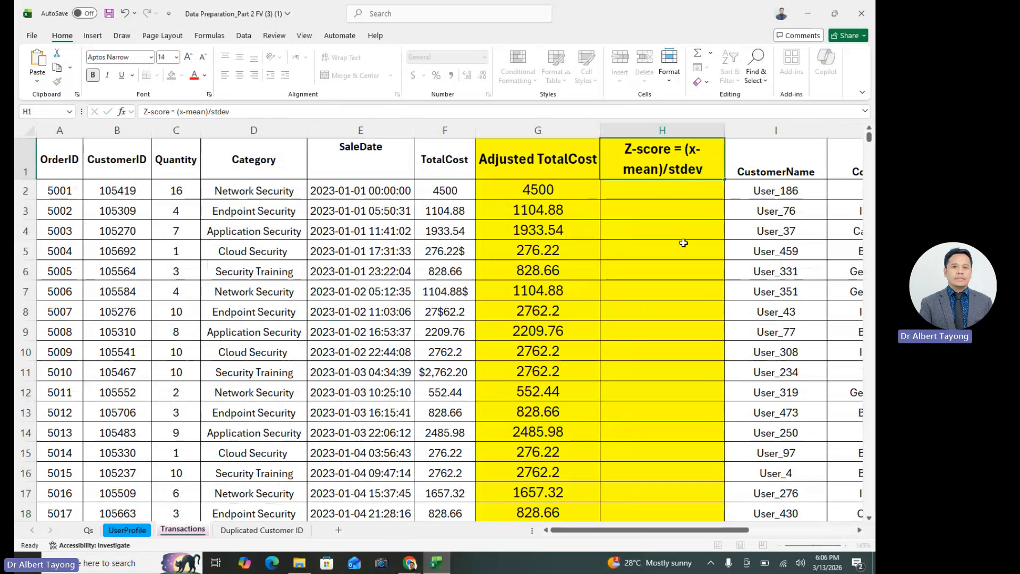
# Start the Z-score formula in H2 with the numerator =(G2-AVERAGE(G:G)), using the whole Adjusted TotalCost column for the mean
pyautogui.click(666, 191)
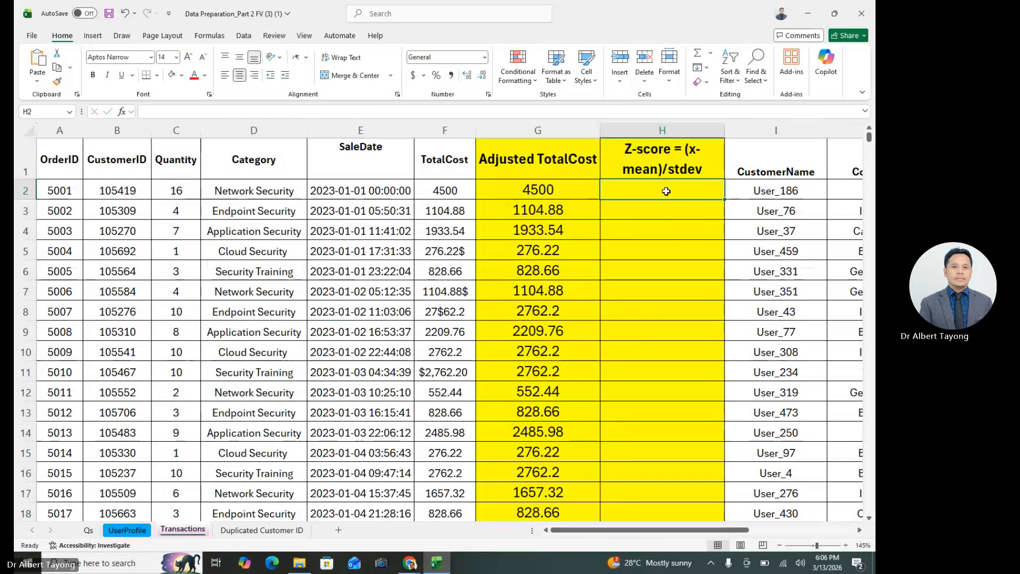
pyautogui.write('=(')
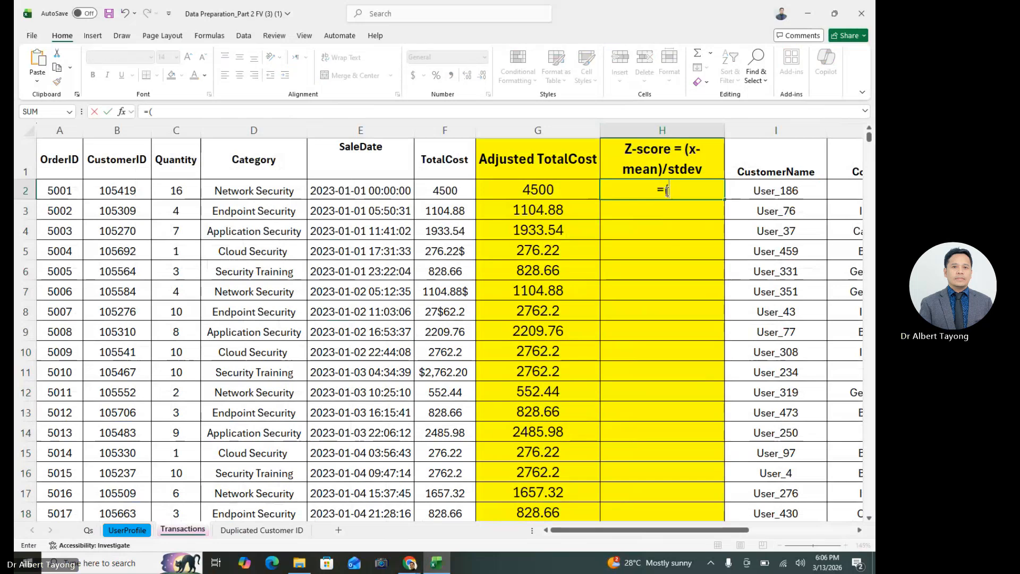
pyautogui.click(542, 192)
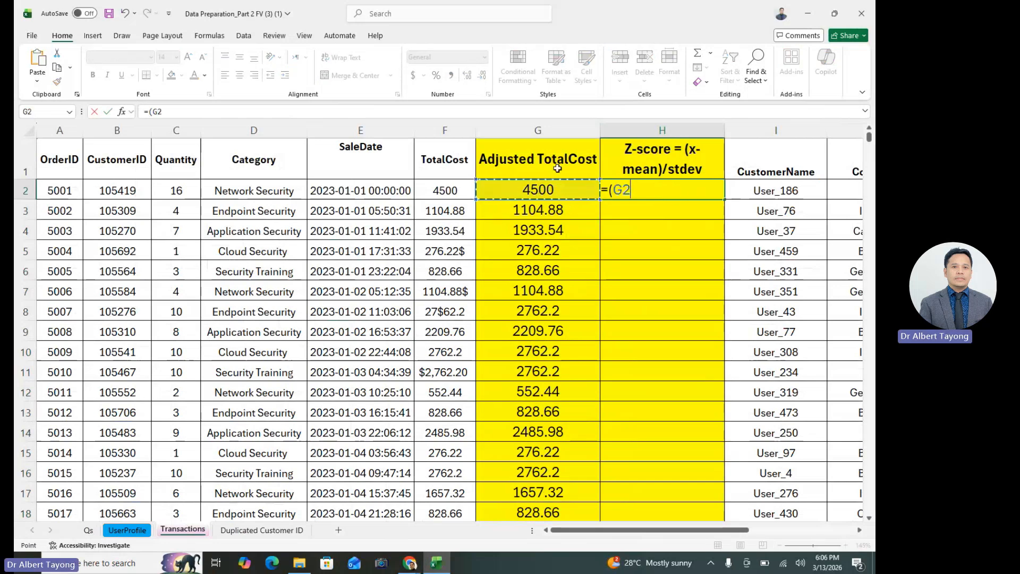
pyautogui.write('-')
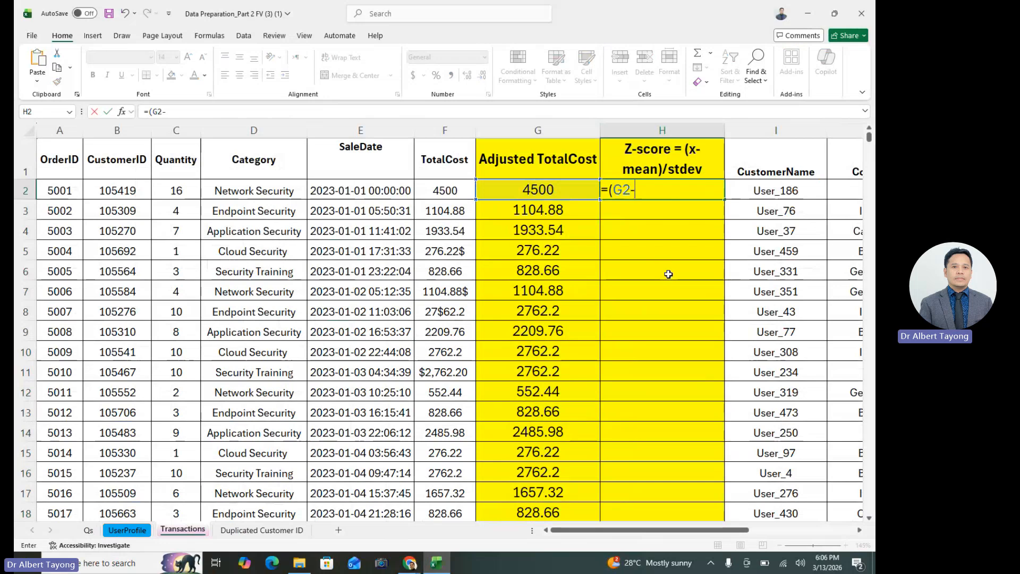
pyautogui.write('avera')
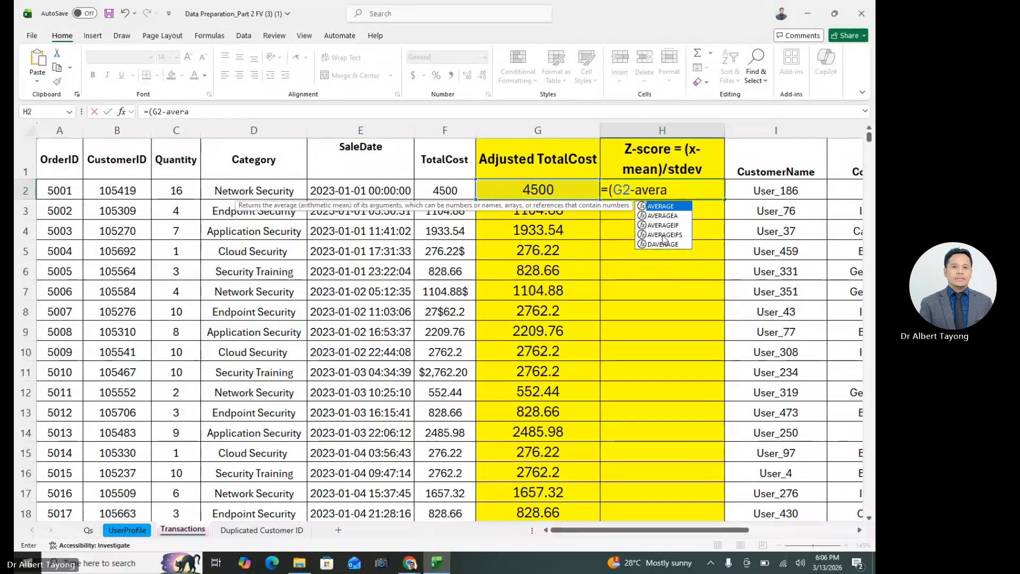
pyautogui.doubleClick(660, 216)
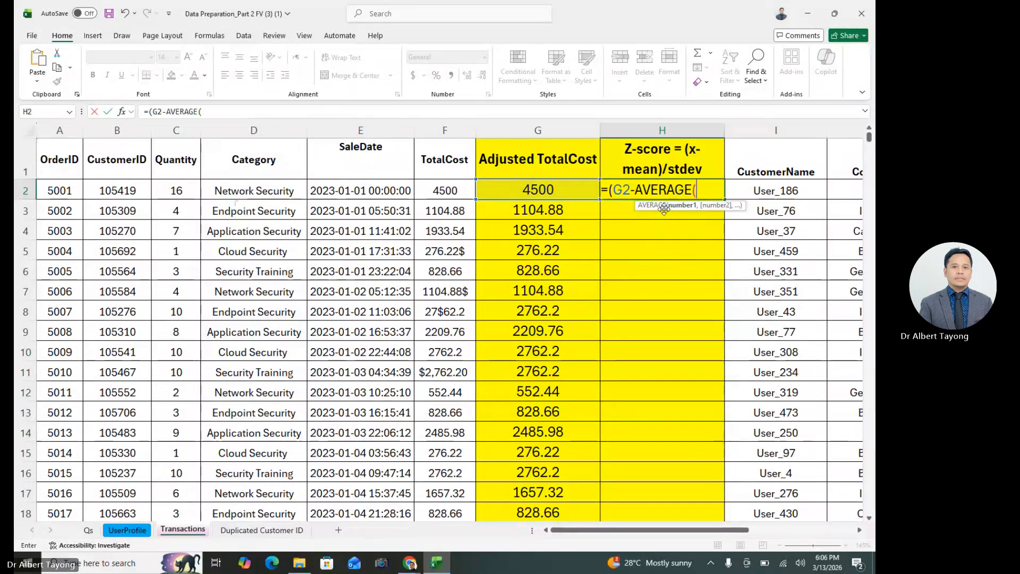
pyautogui.click(560, 129)
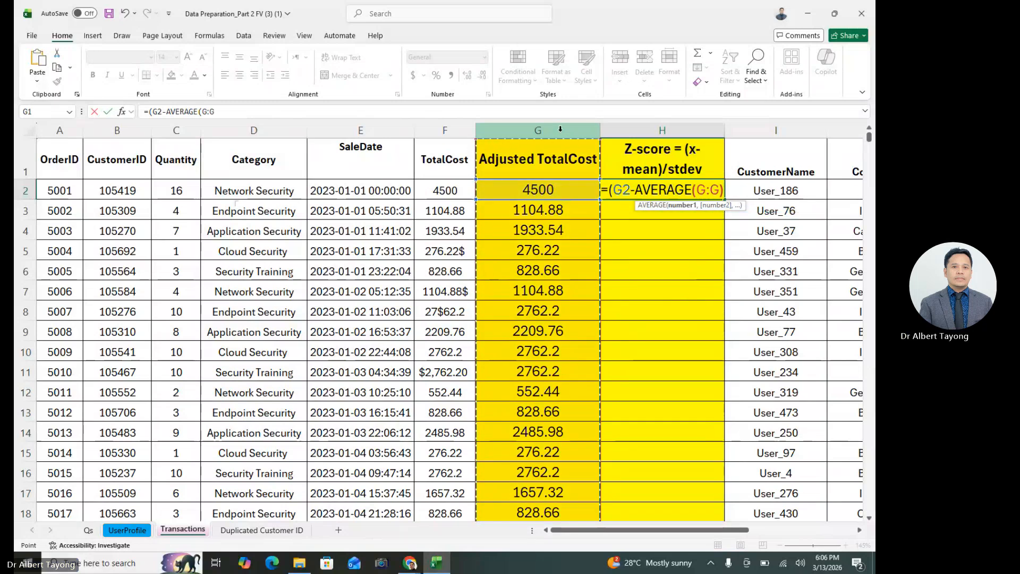
pyautogui.write(')')
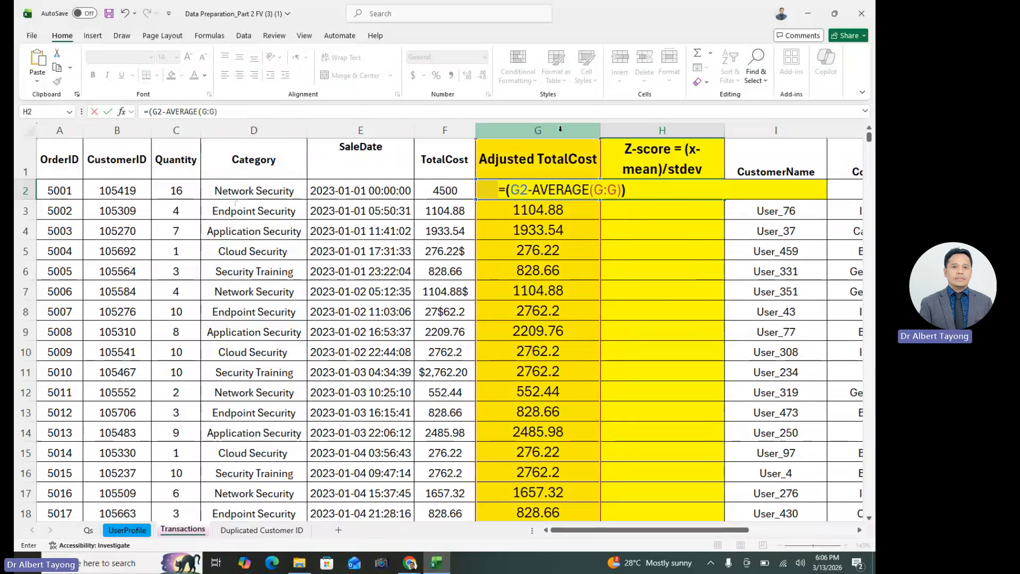
pyautogui.write(')/stde')
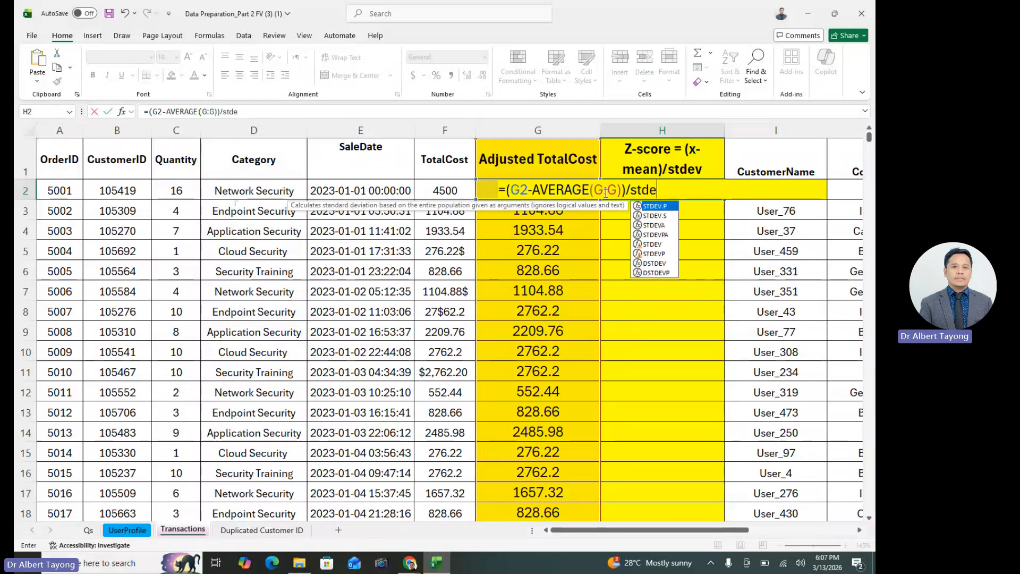
# Complete the Z-score formula in H2 by dividing by STDEV.S(G:G), the sample standard deviation of the Adjusted TotalCost column
pyautogui.doubleClick(659, 216)
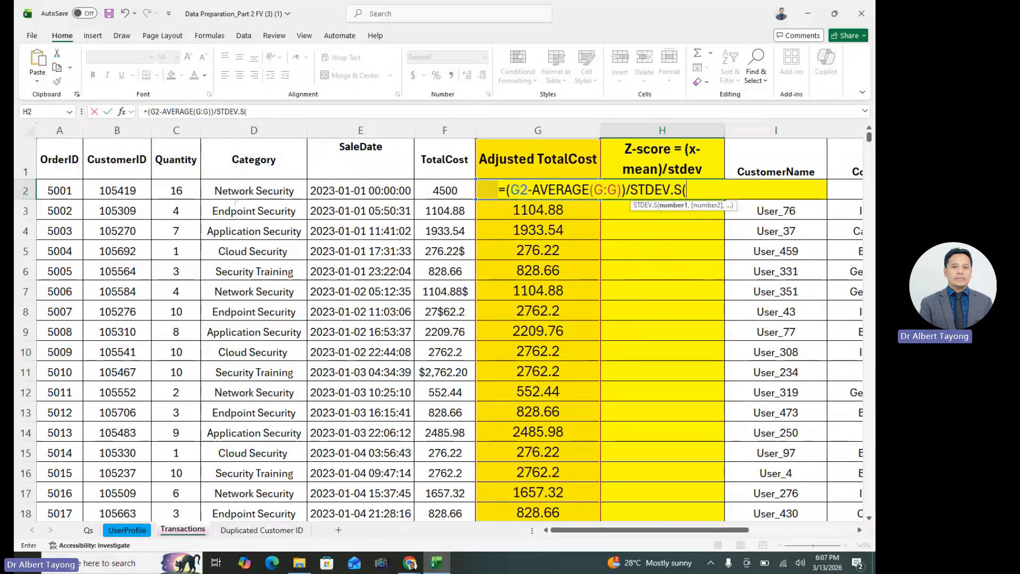
pyautogui.click(527, 131)
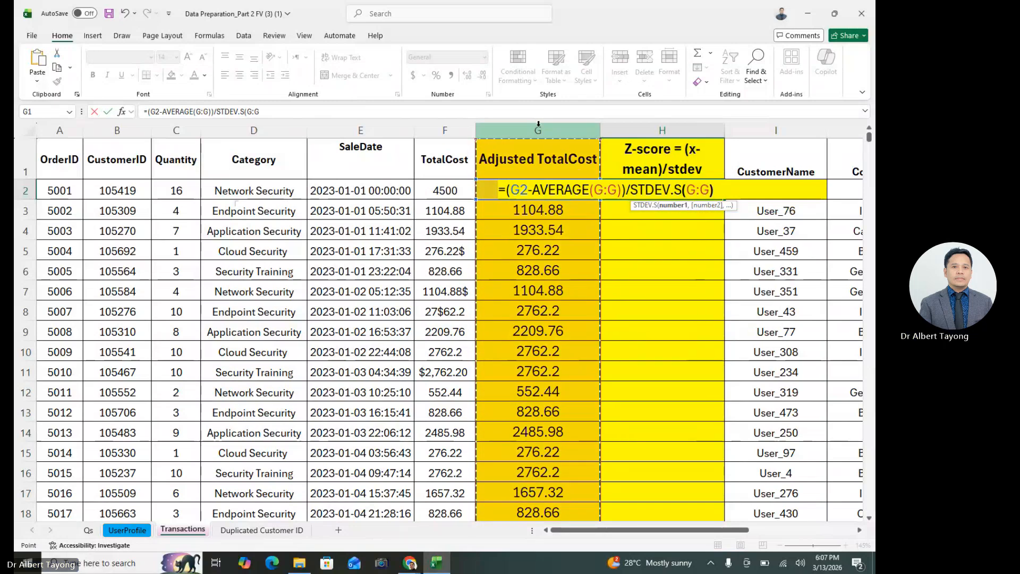
pyautogui.press('Return')
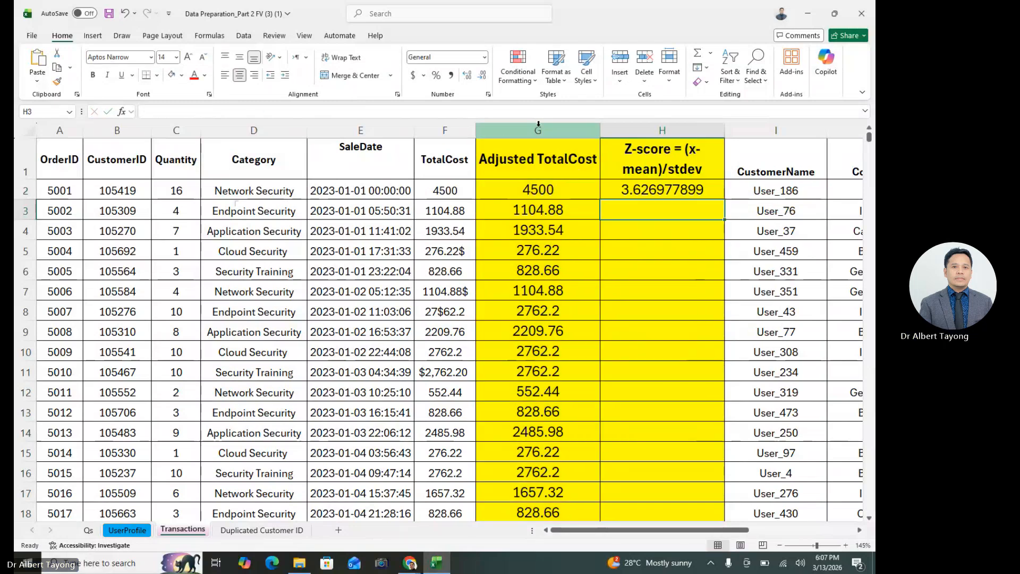
# Fill the Z-score formula from H2 down the whole column and check the copied rows
pyautogui.click(662, 185)
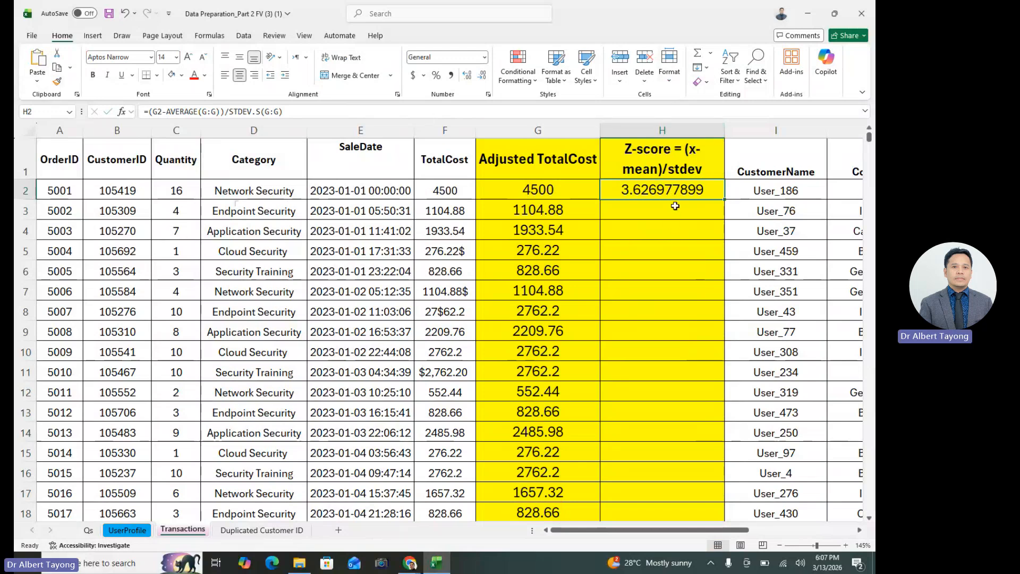
pyautogui.click(569, 190)
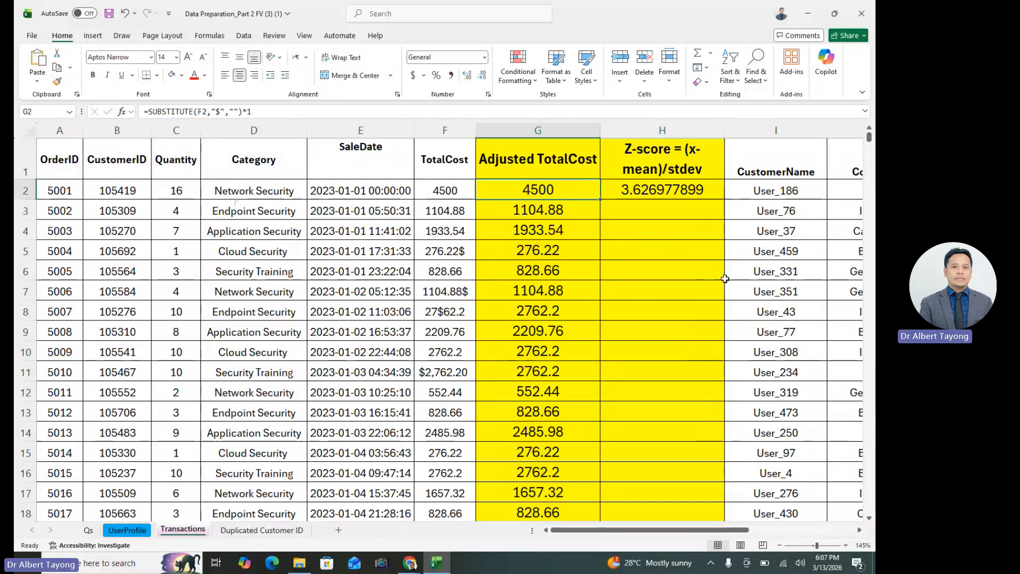
pyautogui.click(675, 195)
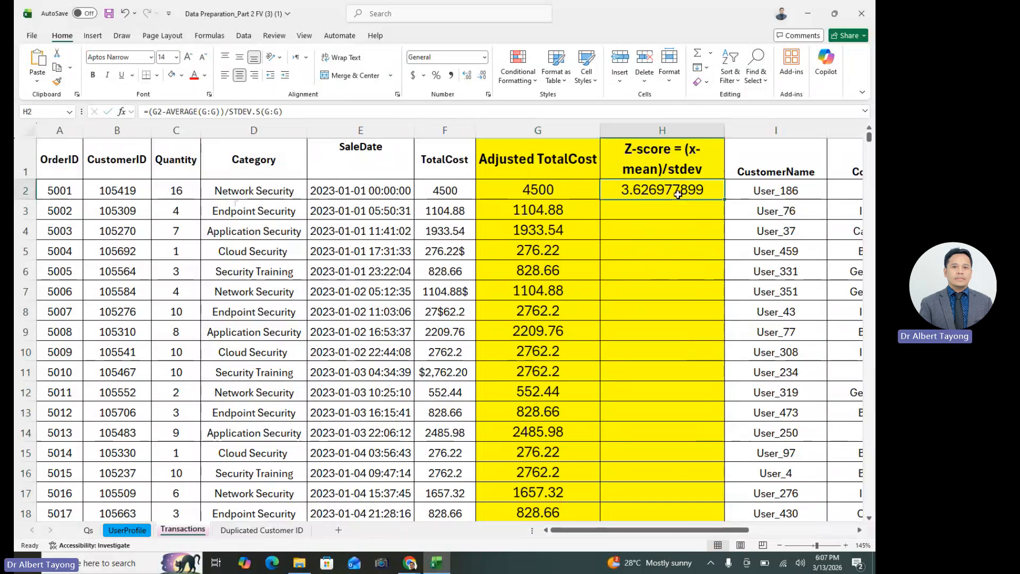
pyautogui.doubleClick(724, 200)
pyautogui.click(644, 362)
pyautogui.scroll(-1, 643, 368)
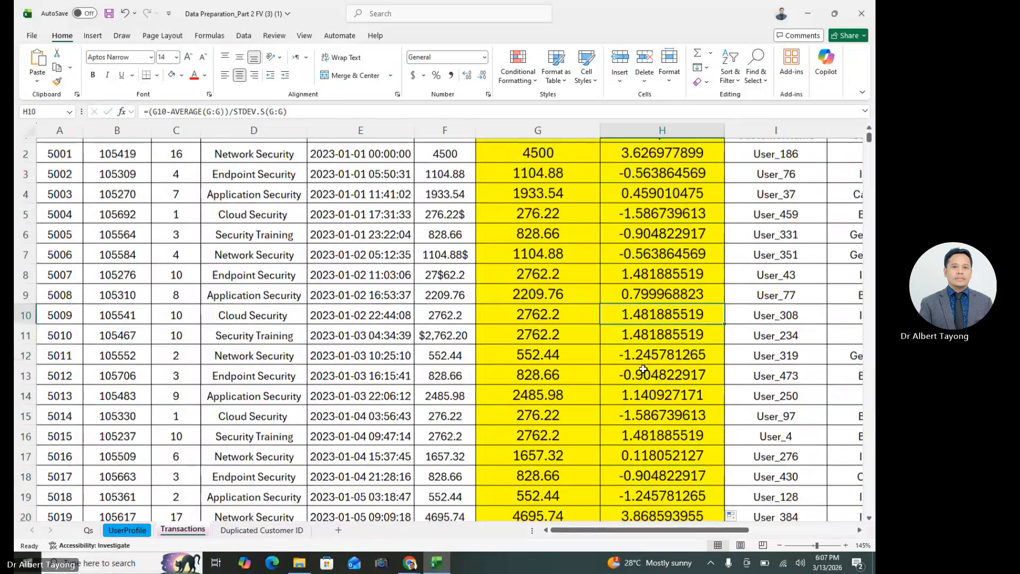
pyautogui.scroll(1, 651, 351)
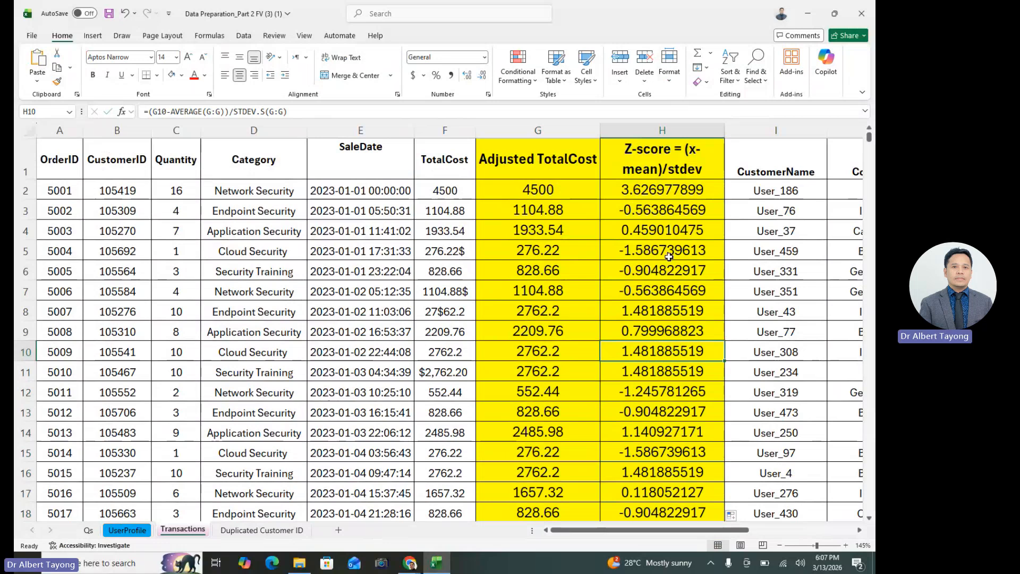
# Insert a new blank column between the Z-score and CustomerName columns
pyautogui.click(765, 131)
pyautogui.rightClick(765, 131)
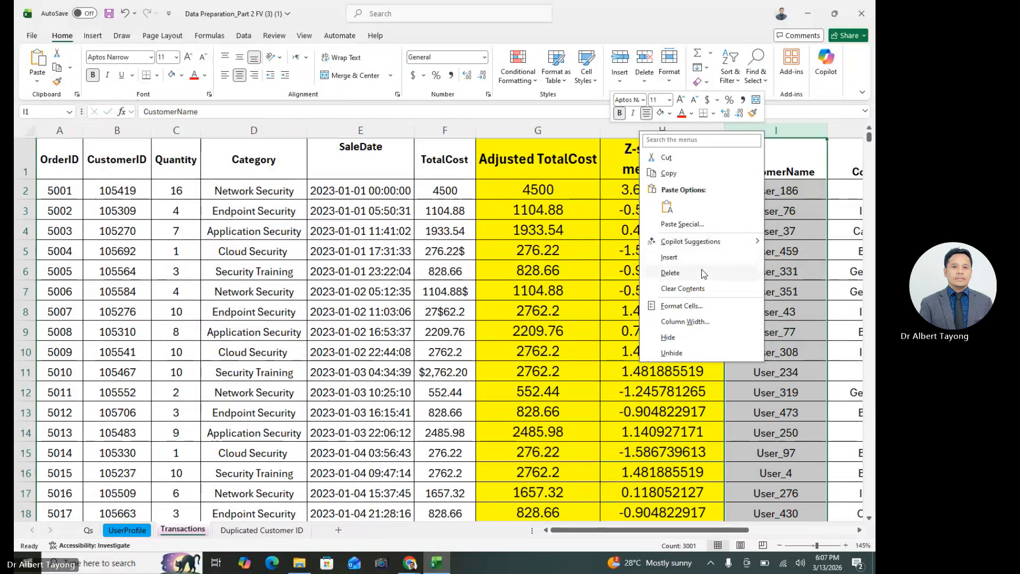
pyautogui.click(669, 258)
pyautogui.click(786, 292)
# Enter the header Min-Max Scaling = (x-min)/range in I1
pyautogui.click(751, 166)
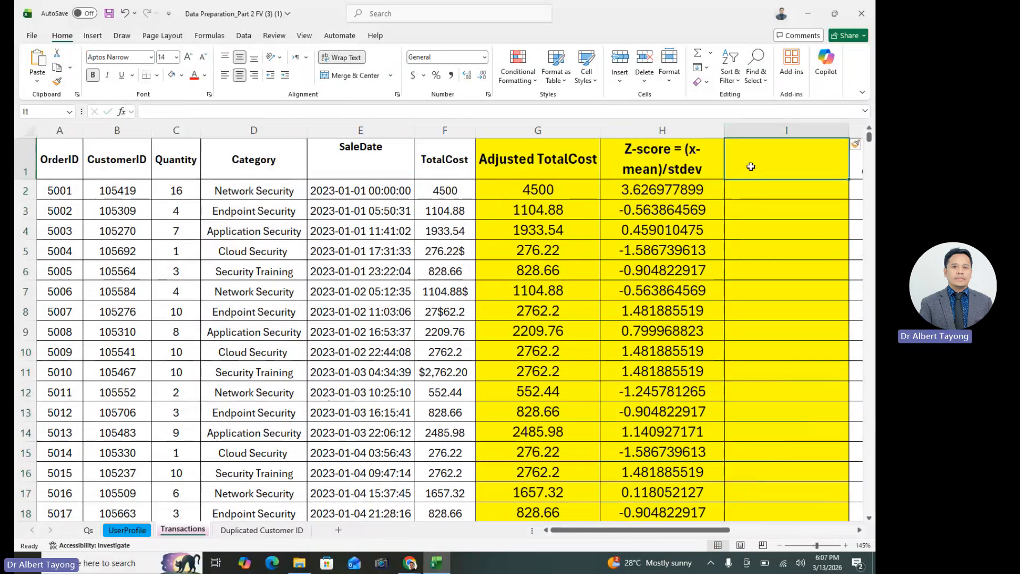
pyautogui.write('Min-Ma')
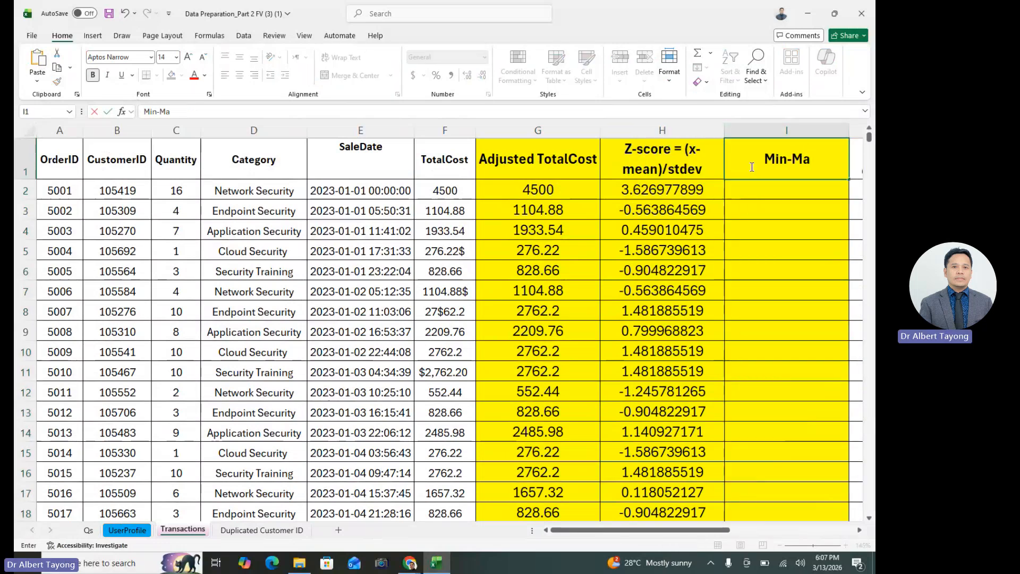
pyautogui.write('x Sc')
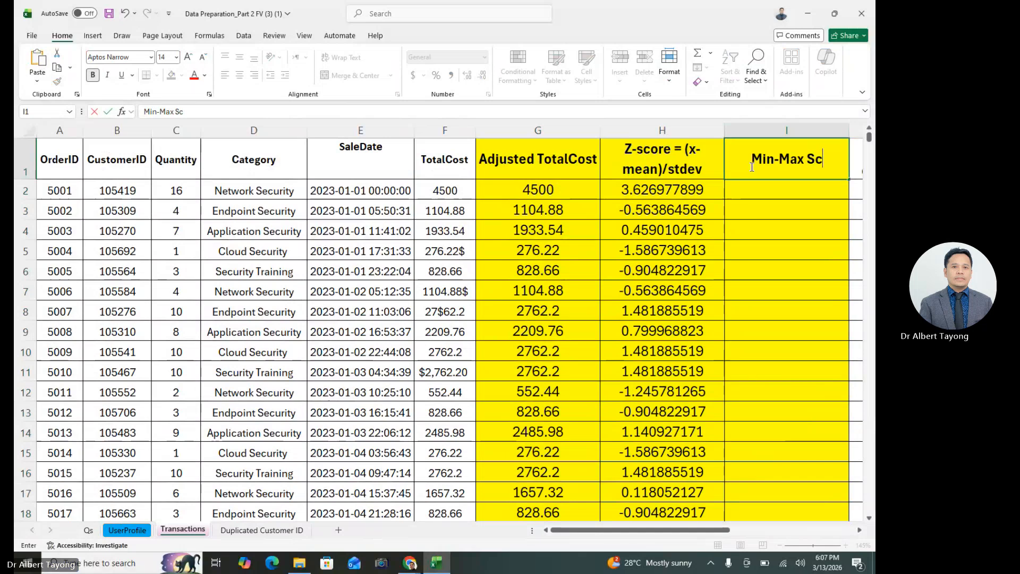
pyautogui.write('aling =')
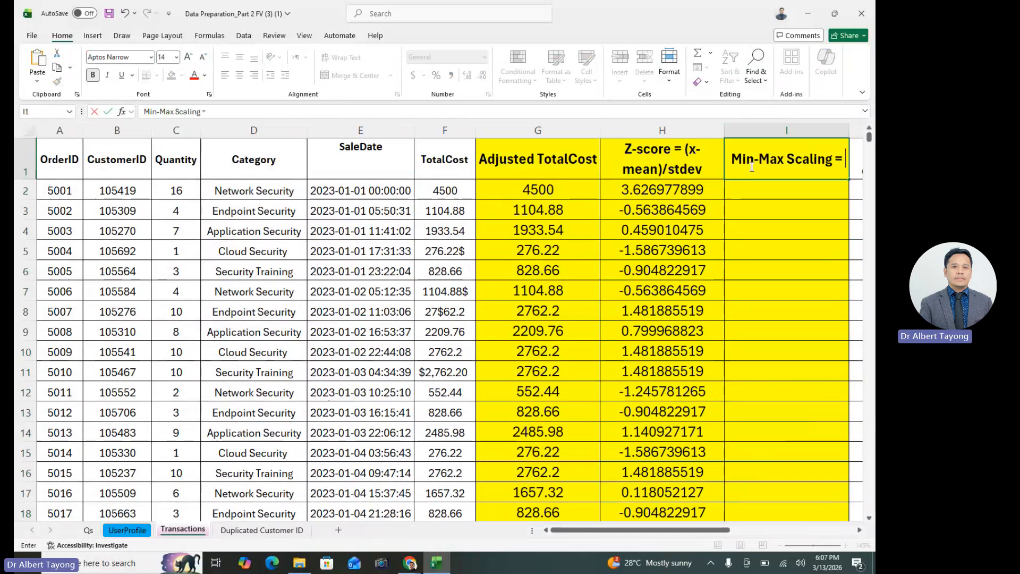
pyautogui.write(' (x')
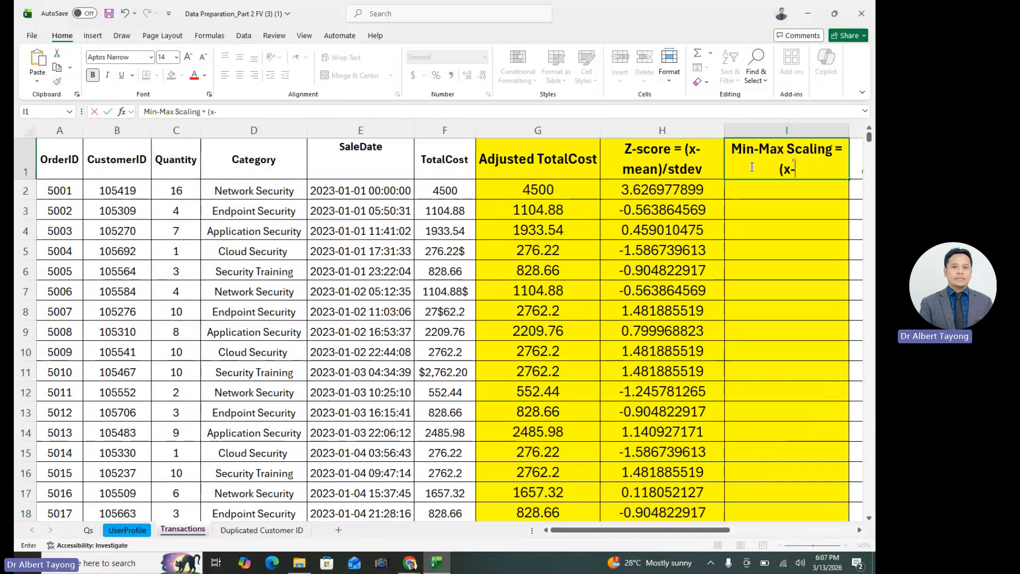
pyautogui.write('-mean')
pyautogui.press('BackSpace')
pyautogui.press('BackSpace')
pyautogui.press('BackSpace')
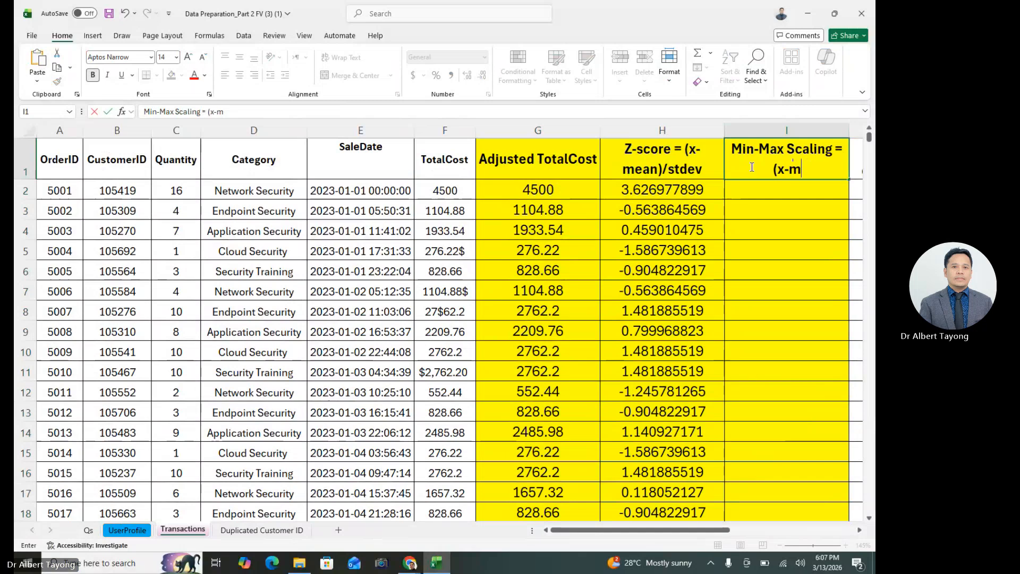
pyautogui.write('in)/range')
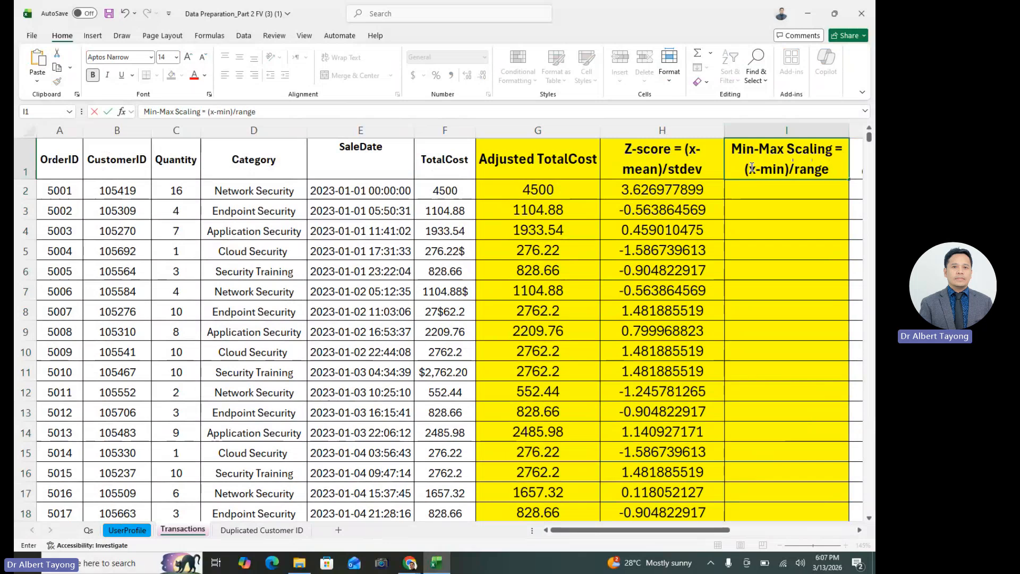
pyautogui.click(777, 233)
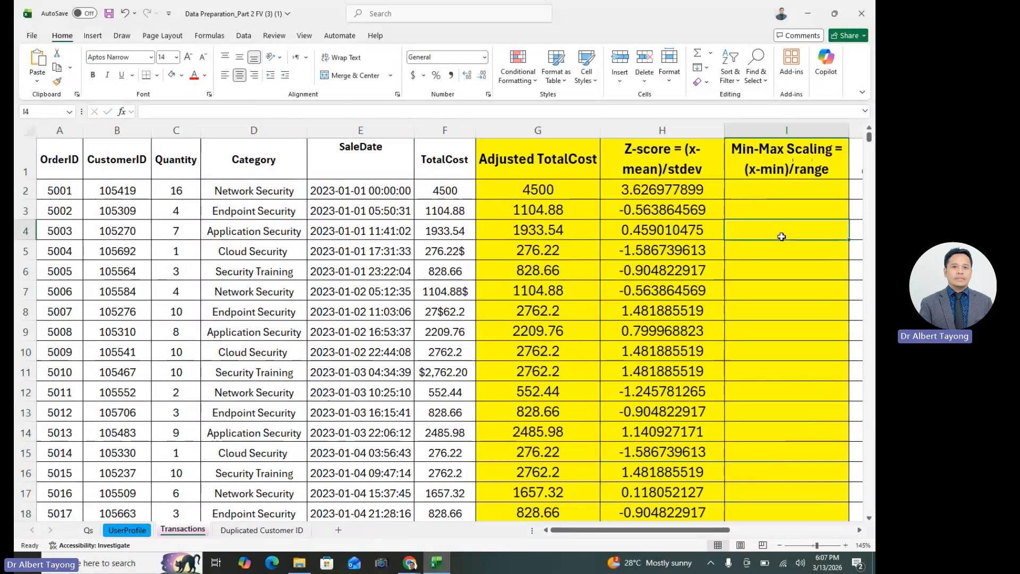
pyautogui.click(787, 169)
pyautogui.click(782, 192)
pyautogui.click(556, 190)
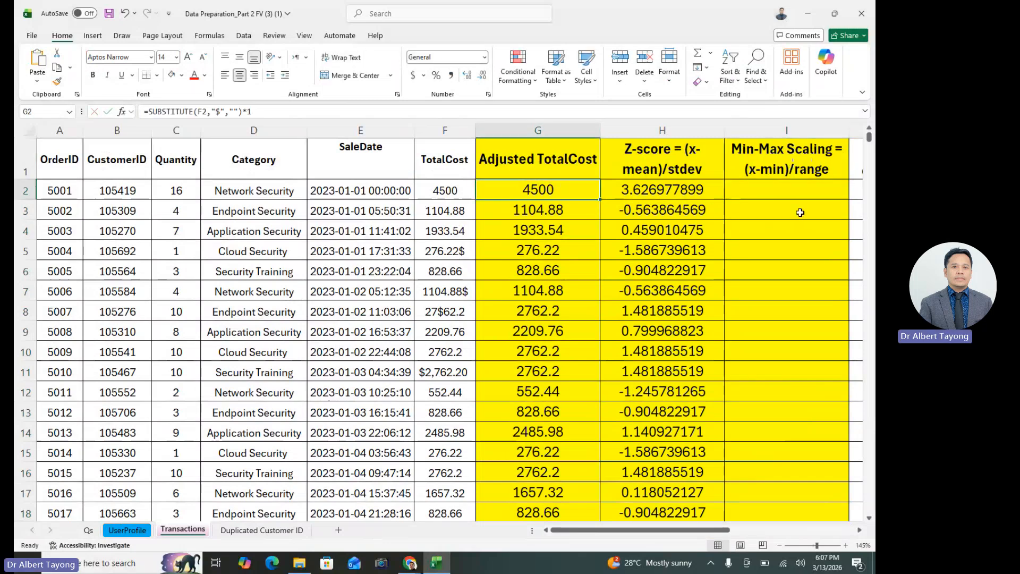
pyautogui.click(786, 191)
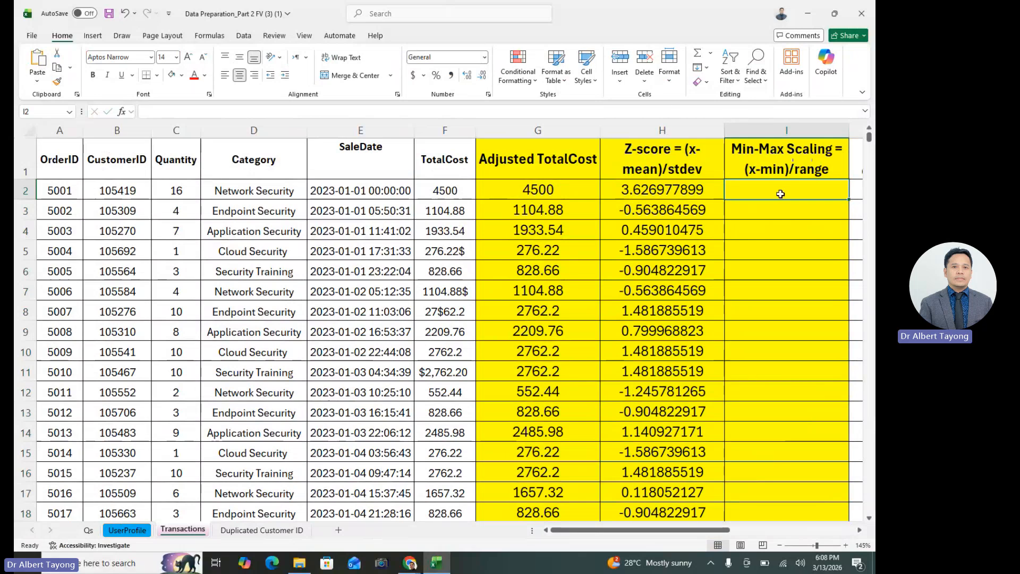
pyautogui.moveTo(780, 194); pyautogui.dragTo(777, 314)
pyautogui.click(782, 255)
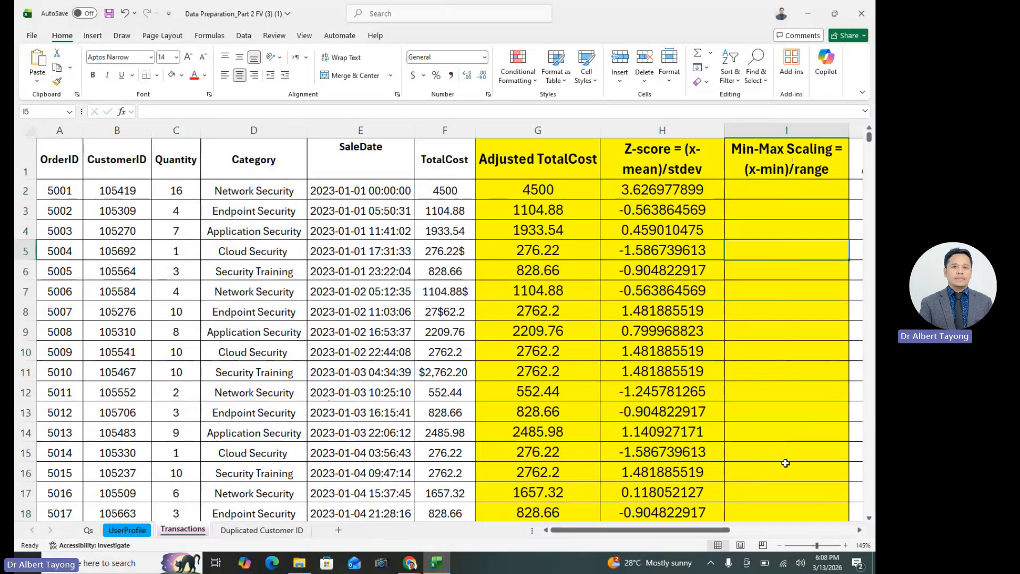
# Widen the Min-Max Scaling column slightly
pyautogui.click(860, 530)
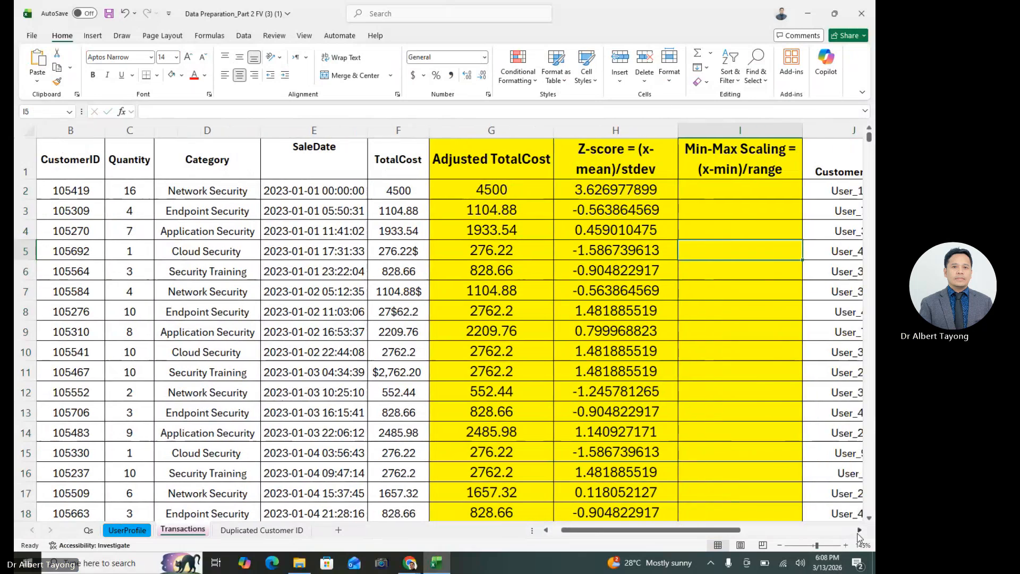
pyautogui.click(859, 530)
pyautogui.click(645, 227)
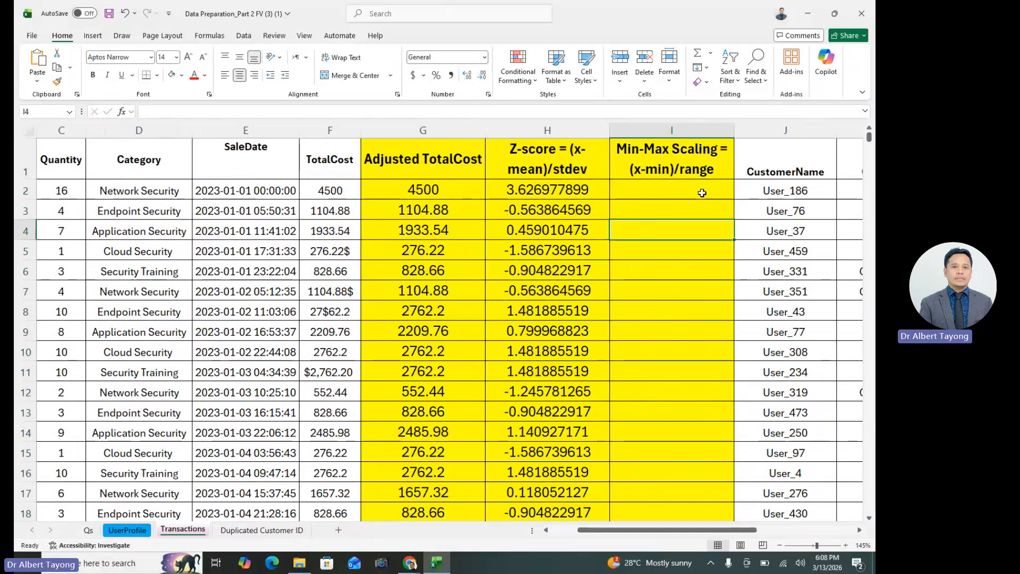
pyautogui.moveTo(735, 130); pyautogui.dragTo(744, 130)
# Start the Min-Max Scaling formula in I2 with =(G2-MIN(G:G), using the whole Adjusted TotalCost column for the minimum
pyautogui.click(682, 198)
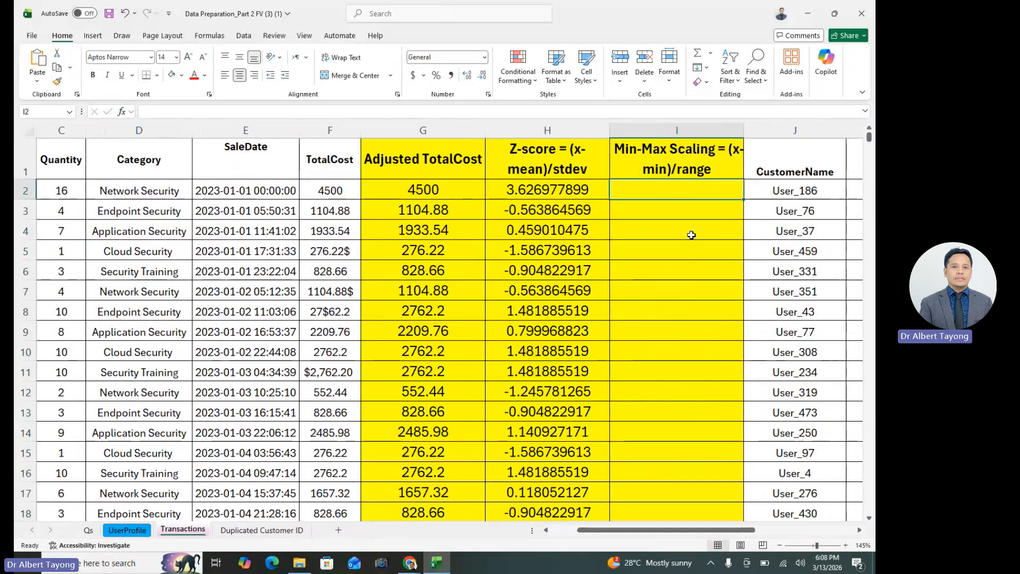
pyautogui.write('=(')
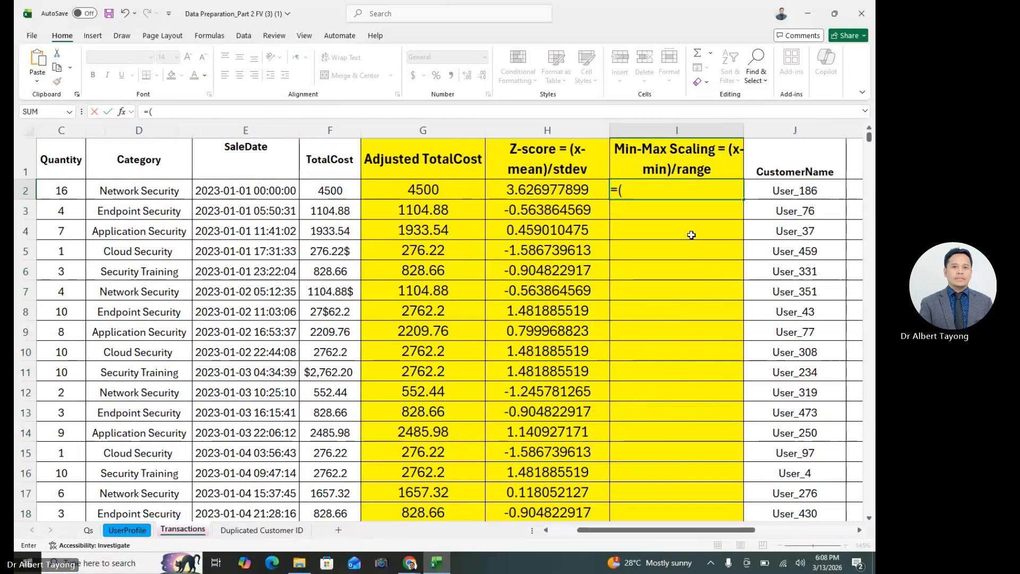
pyautogui.click(464, 184)
pyautogui.write('-')
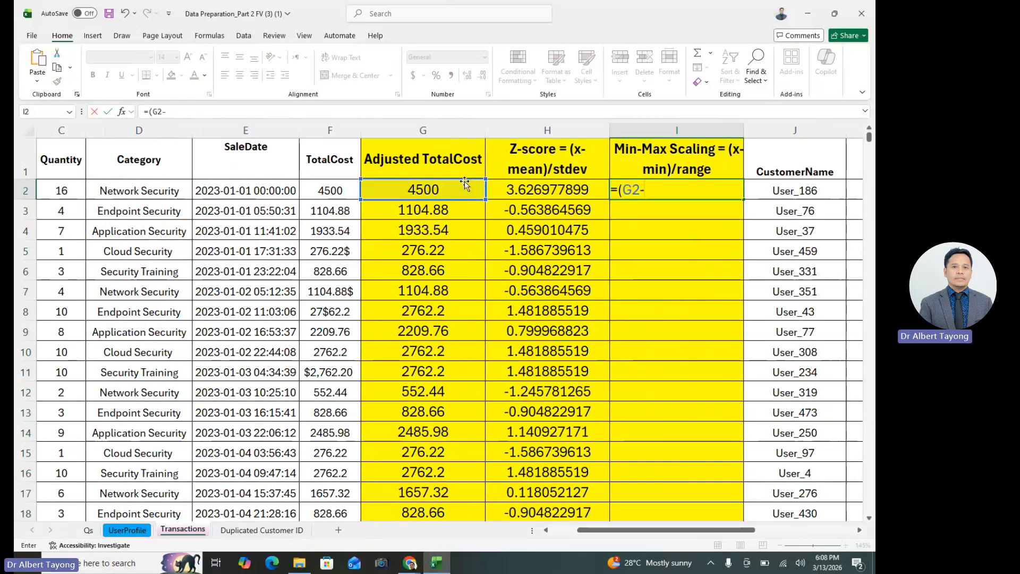
pyautogui.write('min')
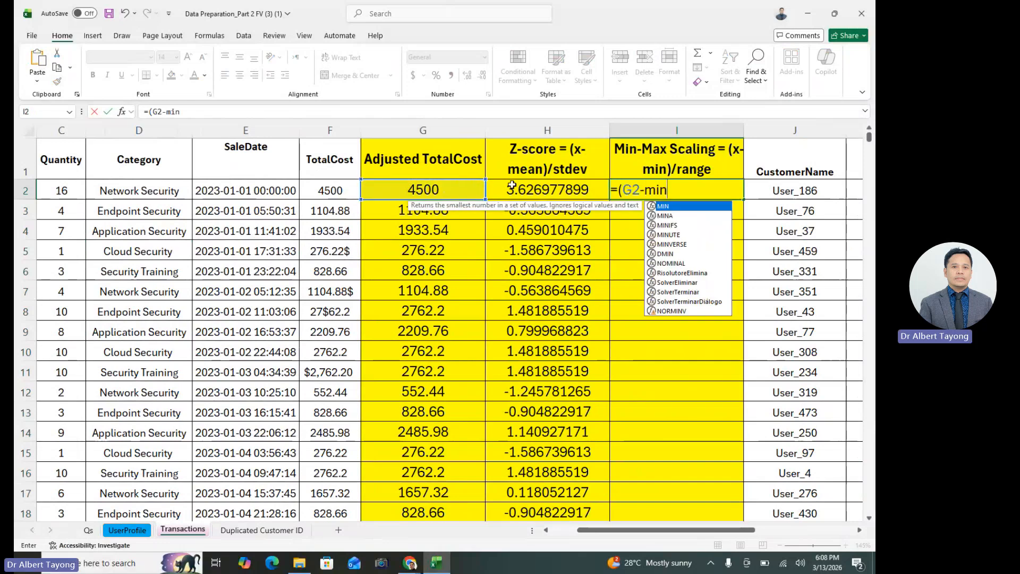
pyautogui.doubleClick(659, 206)
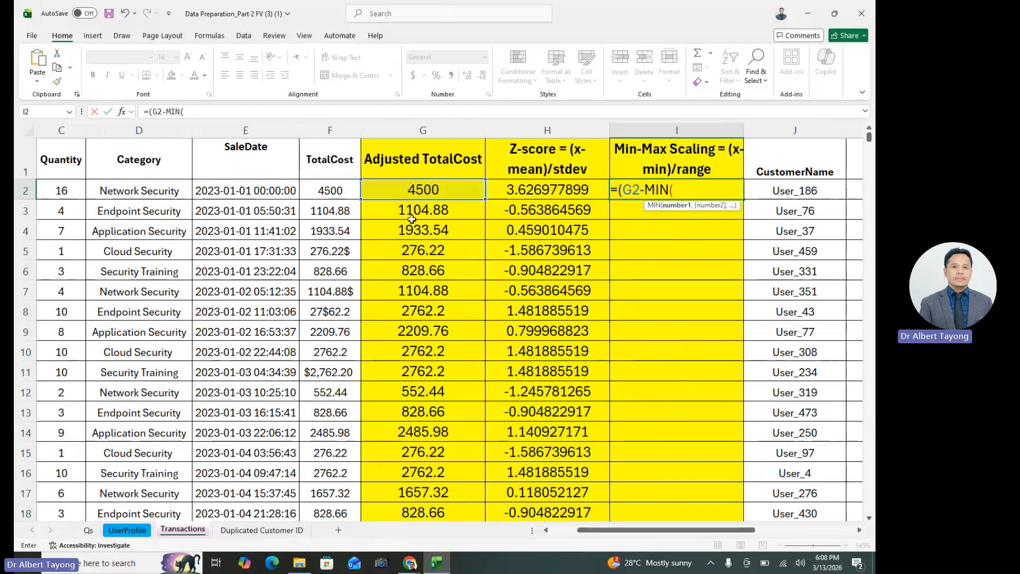
pyautogui.click(462, 127)
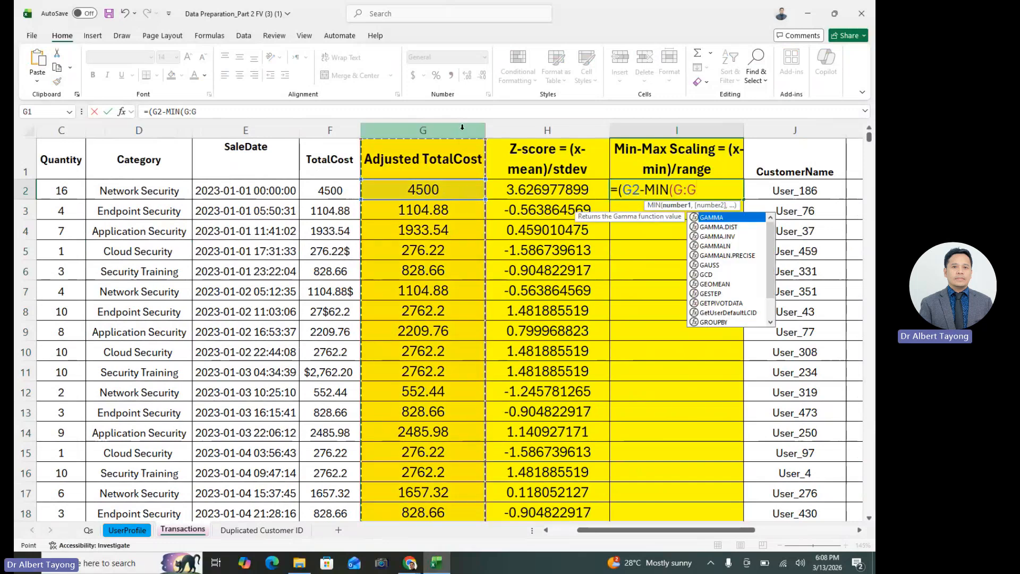
pyautogui.write(')')
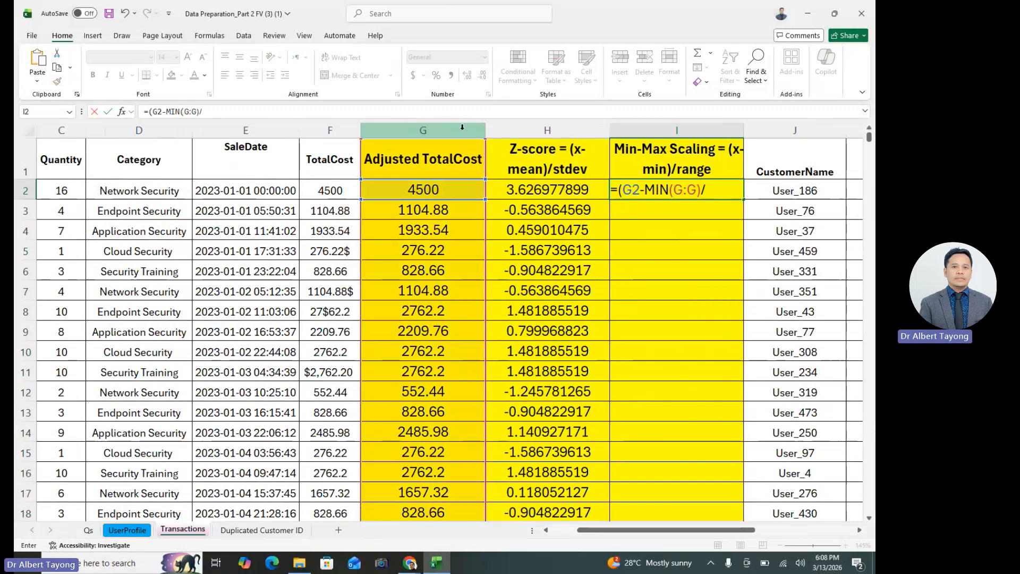
pyautogui.write('/max')
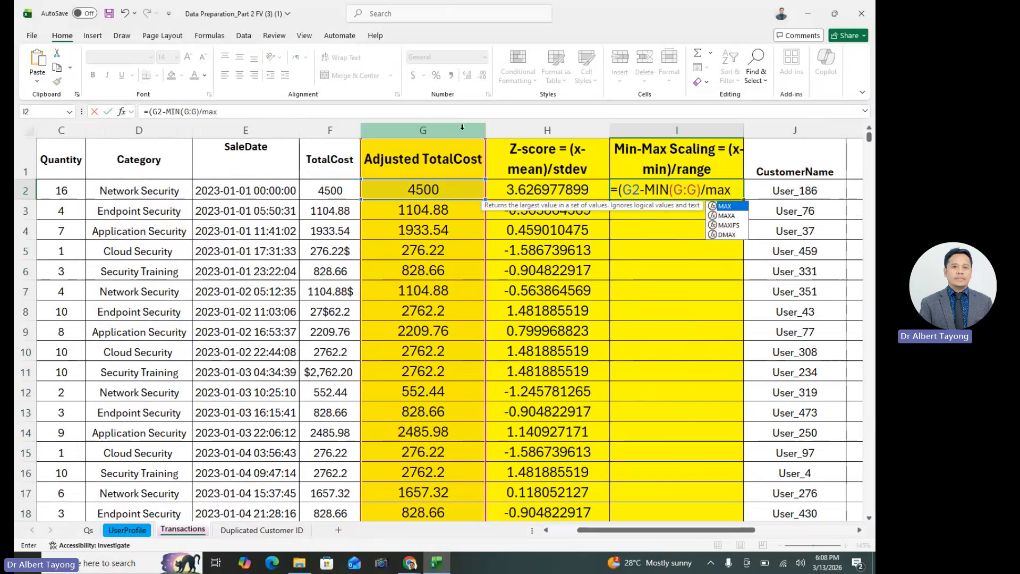
# Extend the I2 formula with the range denominator /(max(G:G)-min(G:G)), using the whole Adjusted TotalCost column
pyautogui.press('BackSpace')
pyautogui.press('BackSpace')
pyautogui.write('(max(')
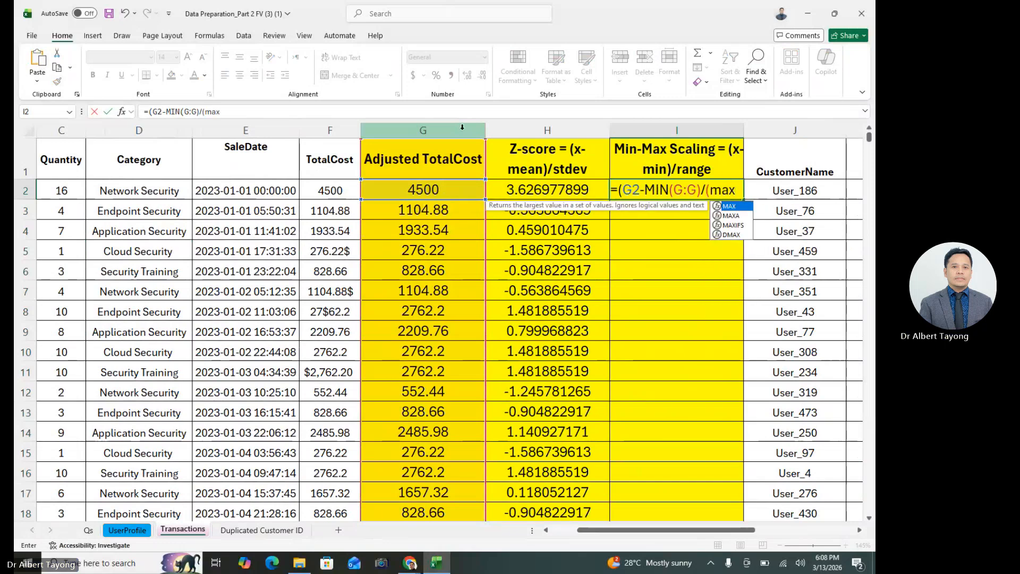
pyautogui.click(411, 127)
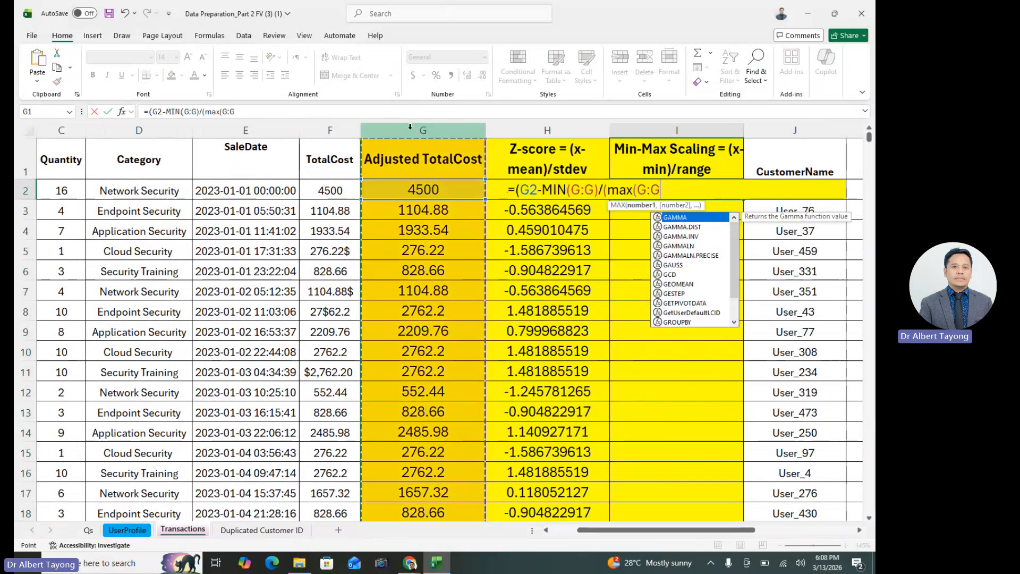
pyautogui.write(')-min(')
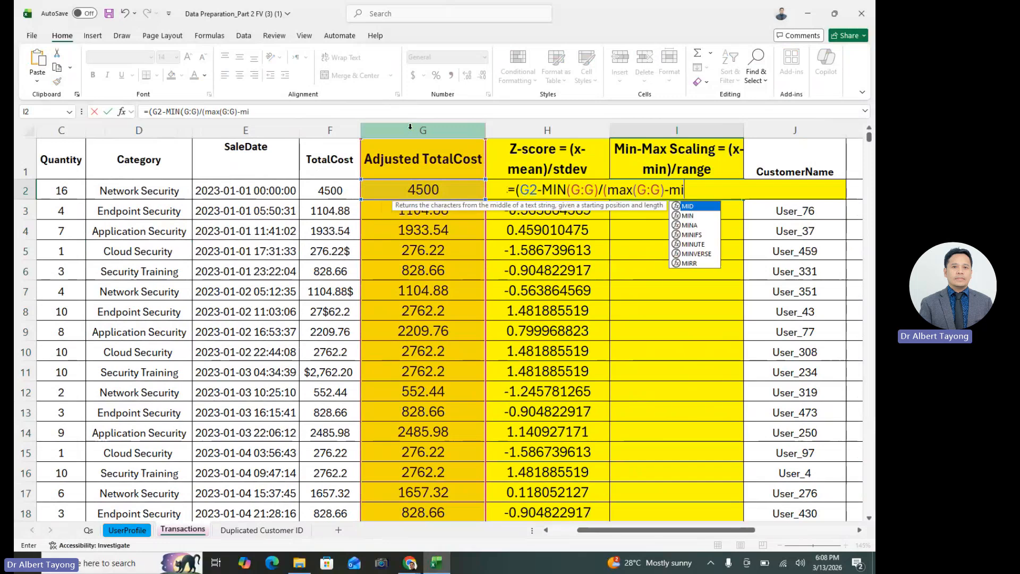
pyautogui.click(447, 130)
pyautogui.write(')')
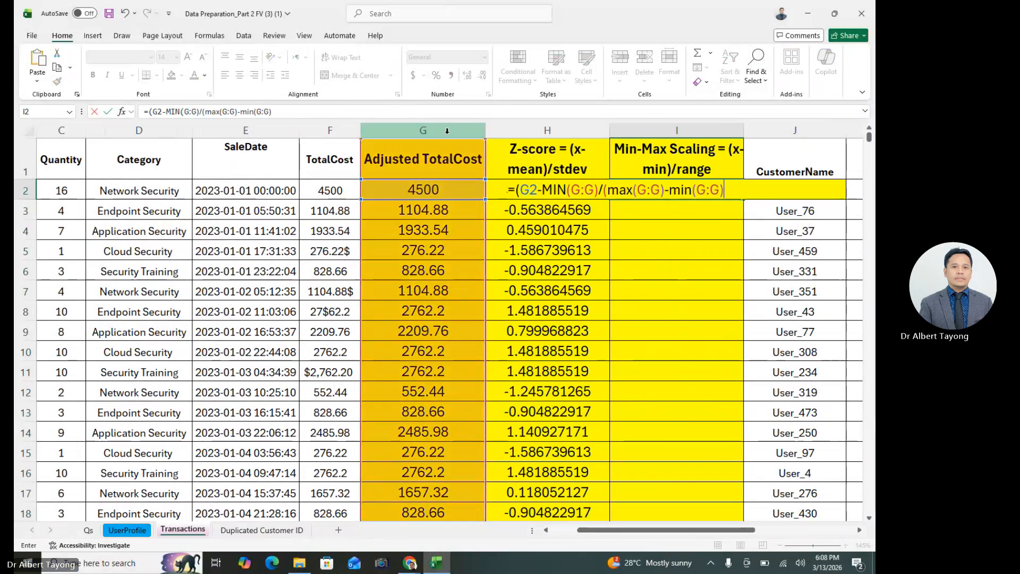
pyautogui.write(')')
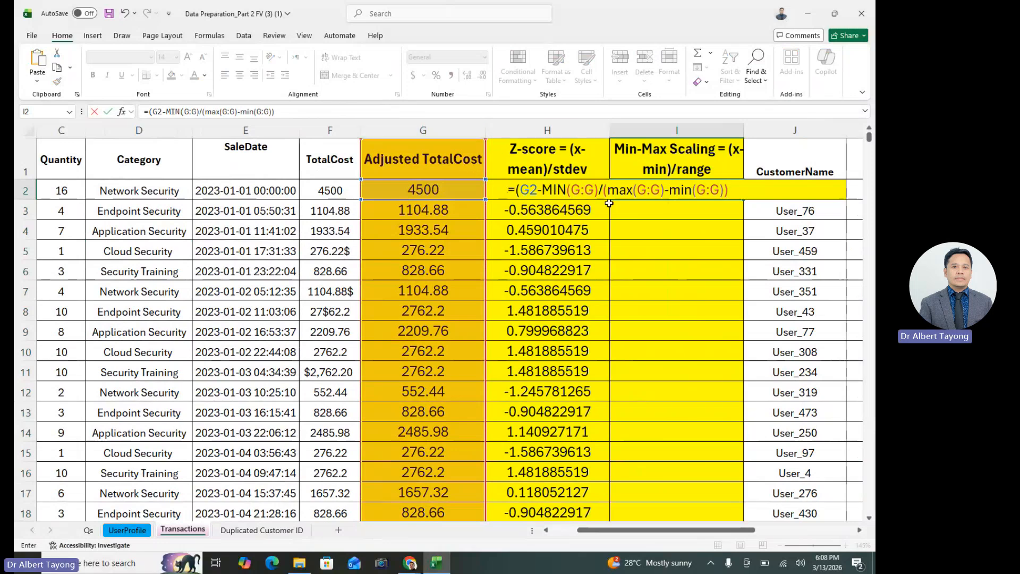
# Commit the I2 formula, accepting the suggested correction to =(G2-MIN(G:G)/(max(G:G)-min(G:G)))
pyautogui.press('Return')
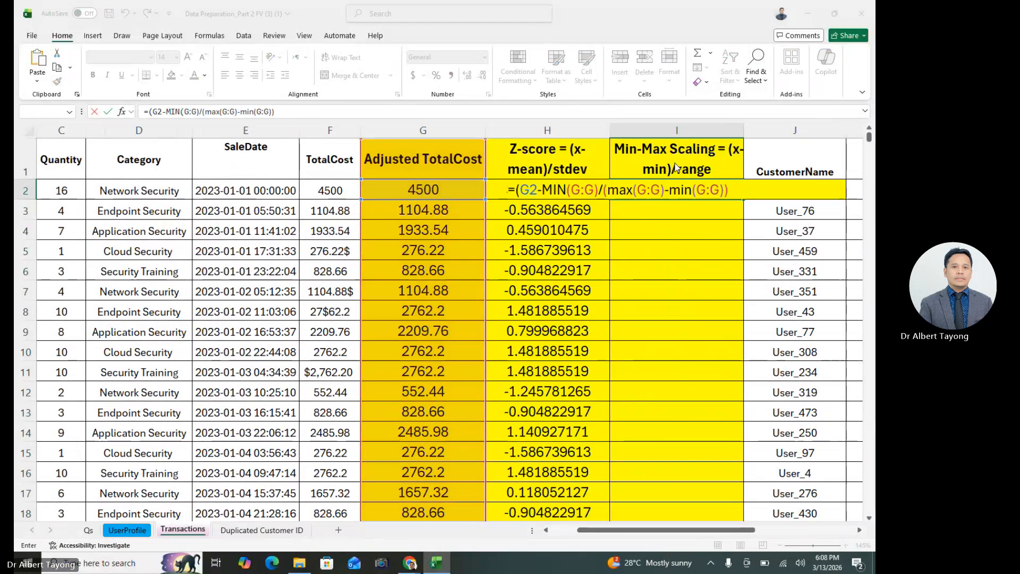
pyautogui.press('Return')
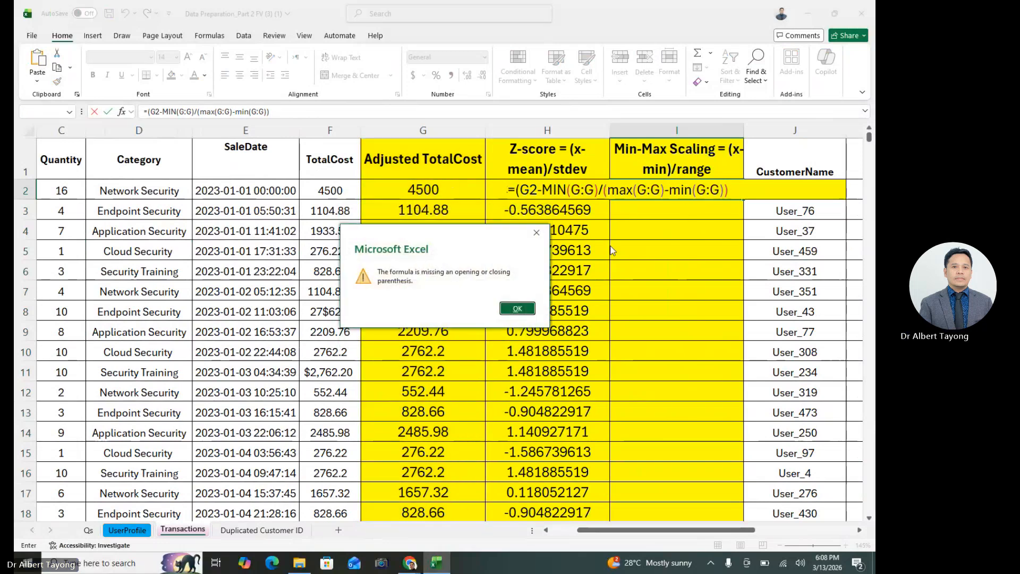
pyautogui.press('Return')
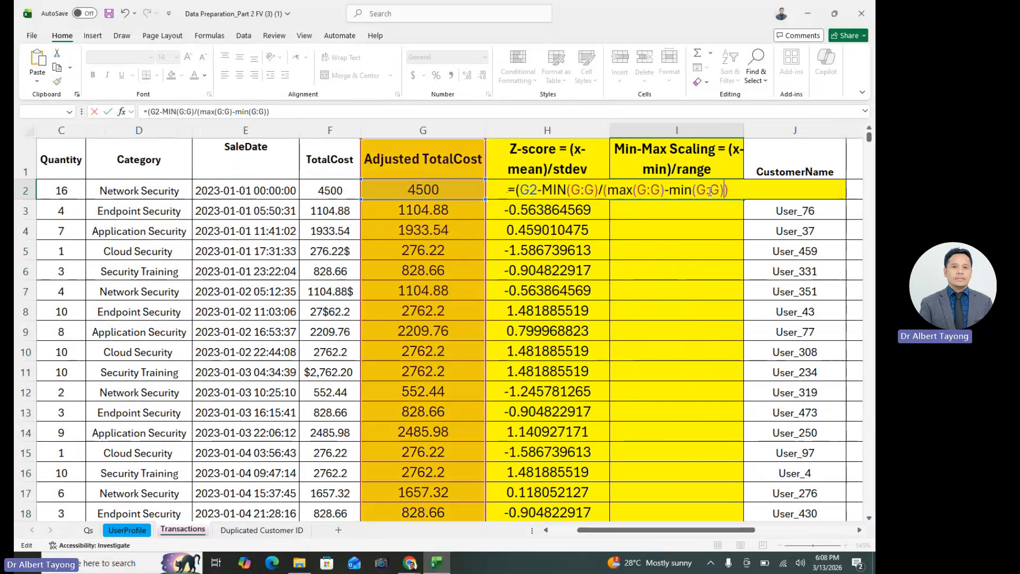
pyautogui.press('Return')
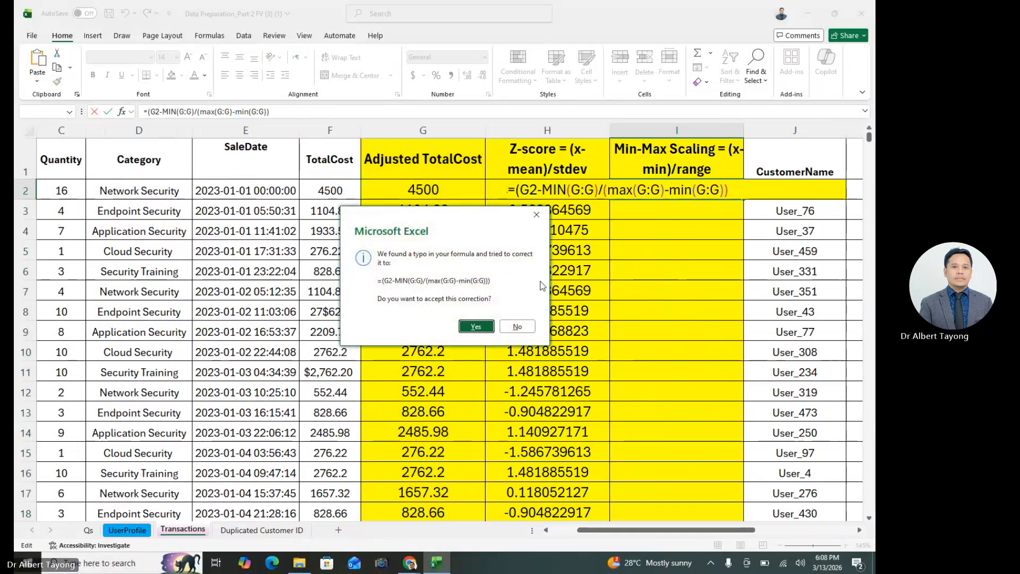
pyautogui.click(475, 334)
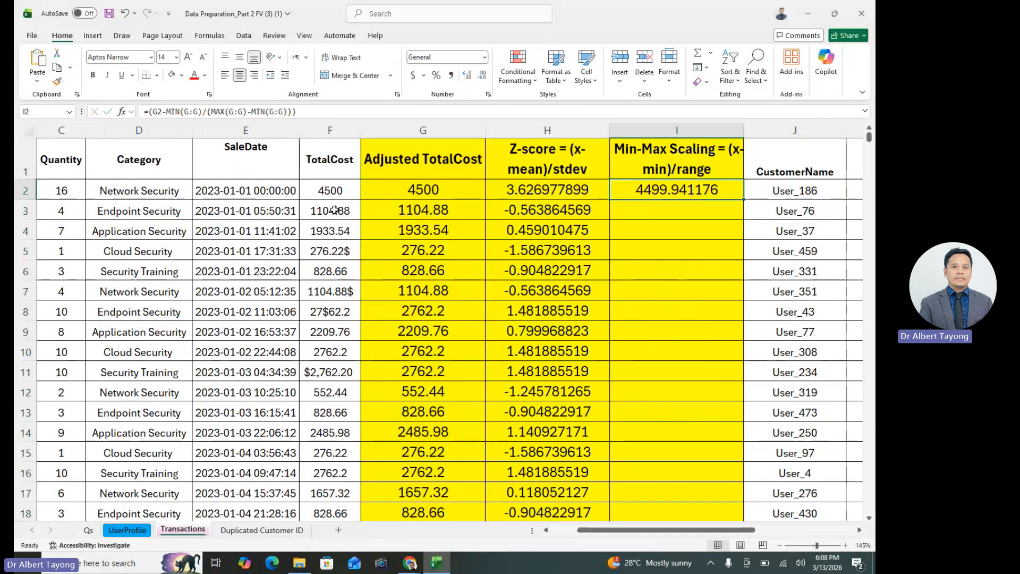
# Correct the parentheses in I2 so the formula reads =(G2-MIN(G:G))/(MAX(G:G)-MIN(G:G))
pyautogui.doubleClick(674, 190)
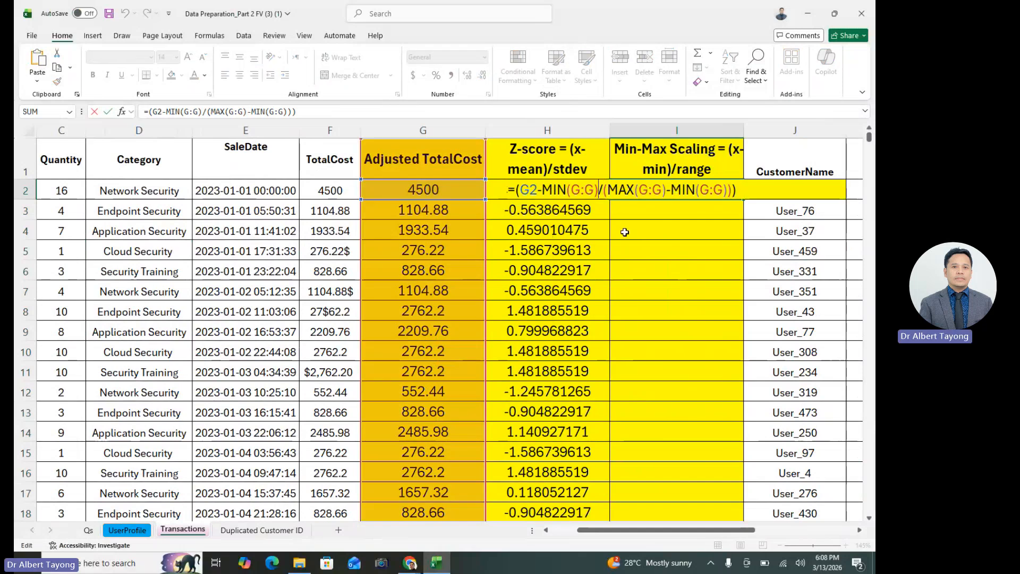
pyautogui.write(')')
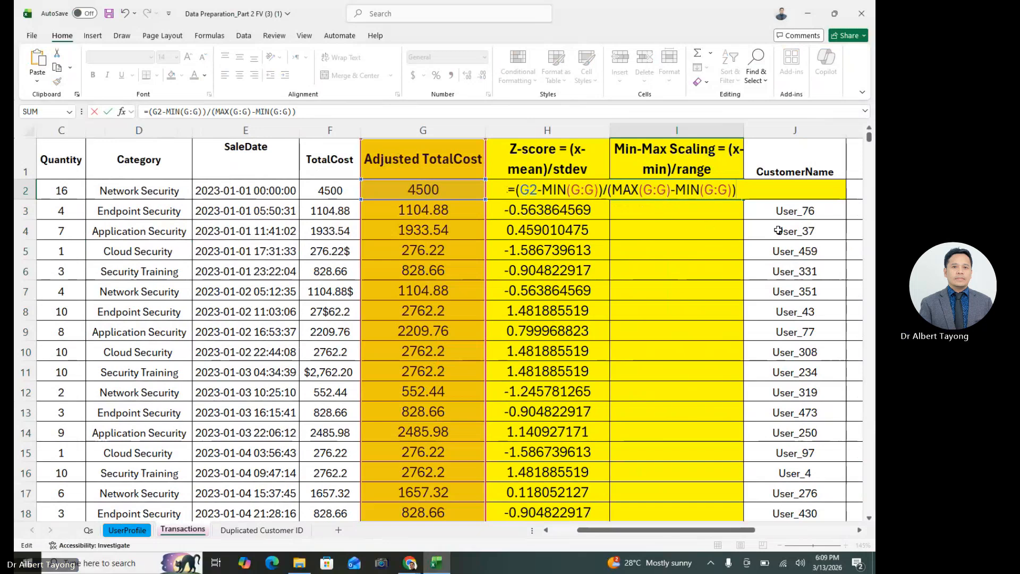
pyautogui.press('Return')
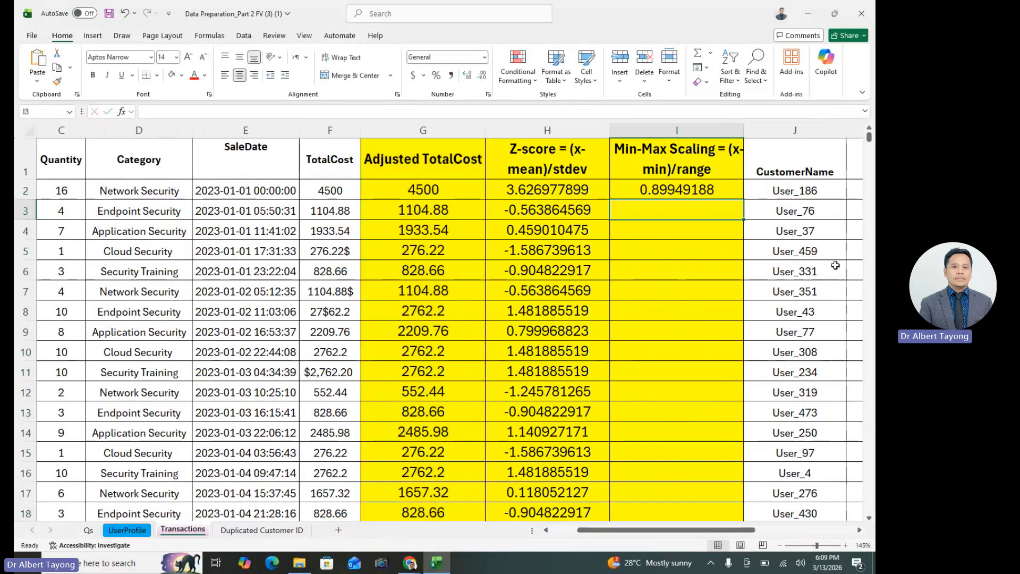
# Review the Min-Max Scaling formula in I2 and compare it with the Z-score formula in H2
pyautogui.click(699, 187)
pyautogui.doubleClick(699, 187)
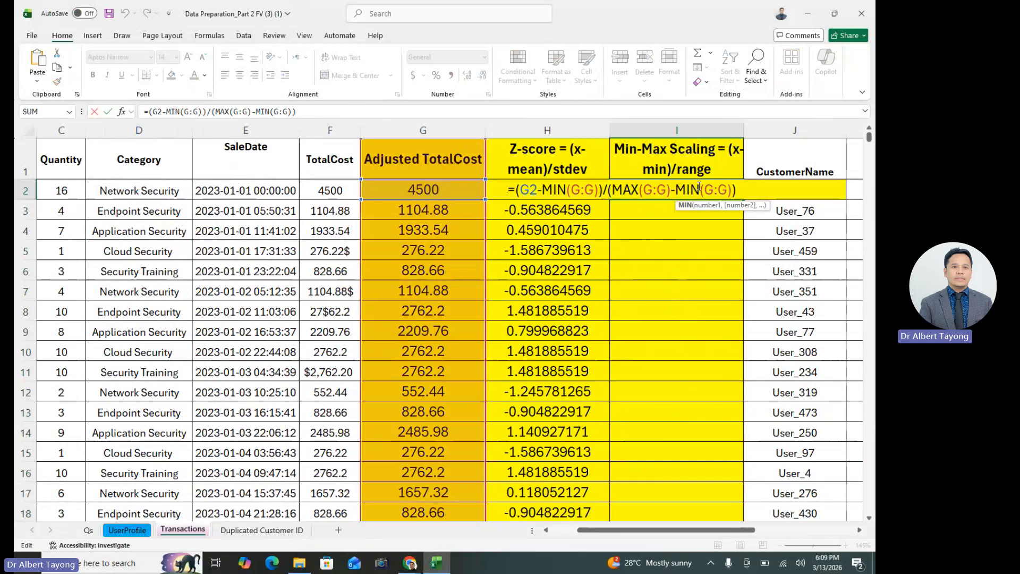
pyautogui.press('Escape')
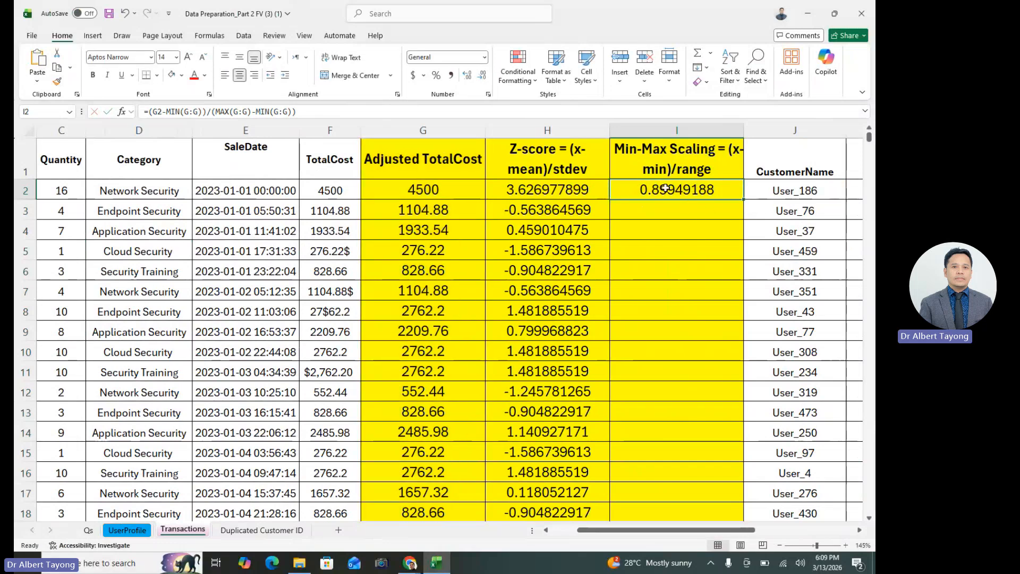
pyautogui.click(579, 193)
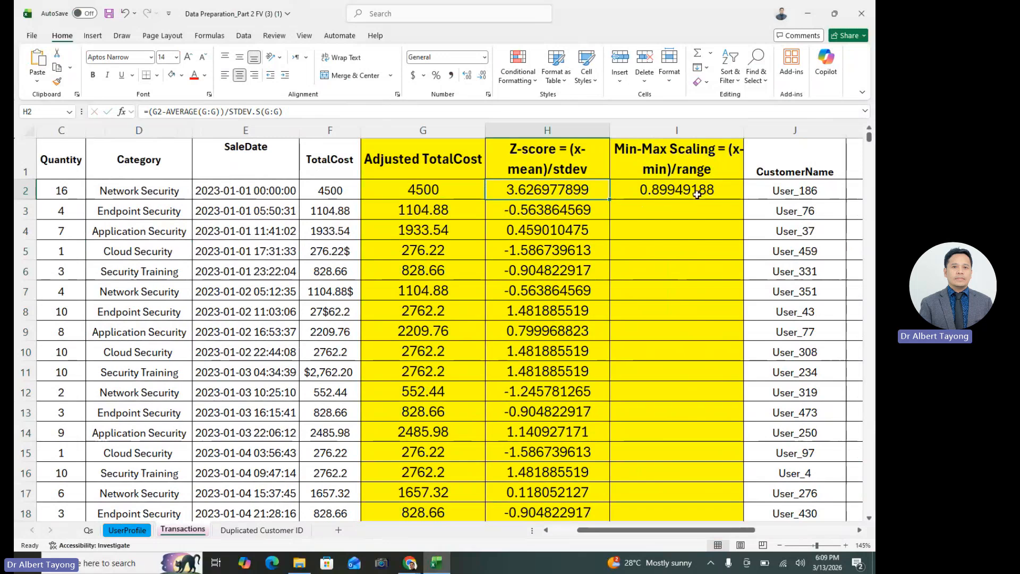
pyautogui.click(699, 187)
pyautogui.press('Left')
pyautogui.press('Right')
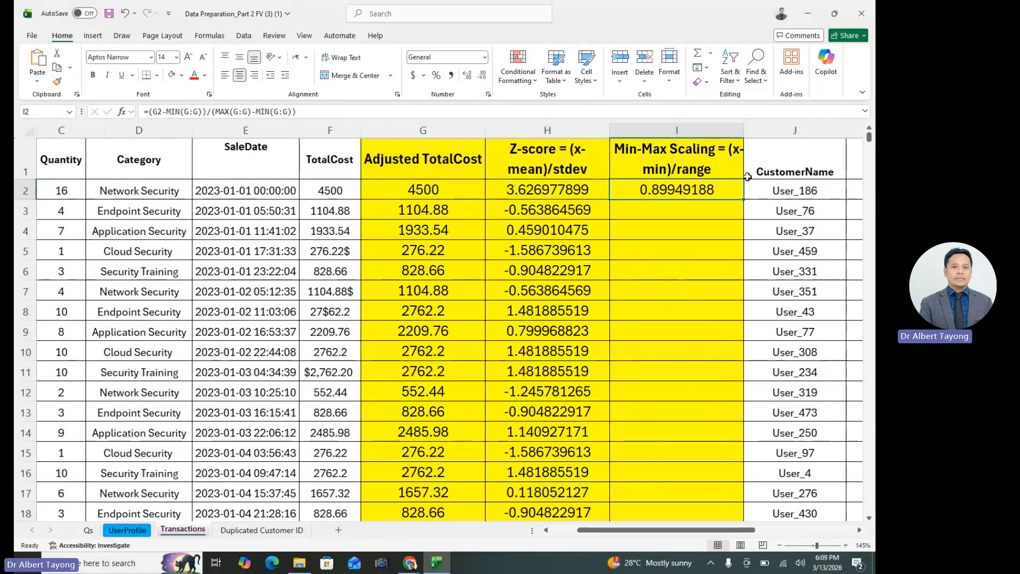
pyautogui.click(535, 197)
# Fill the I2 formula down the entire Min-Max Scaling column
pyautogui.click(675, 194)
pyautogui.doubleClick(744, 198)
pyautogui.click(689, 287)
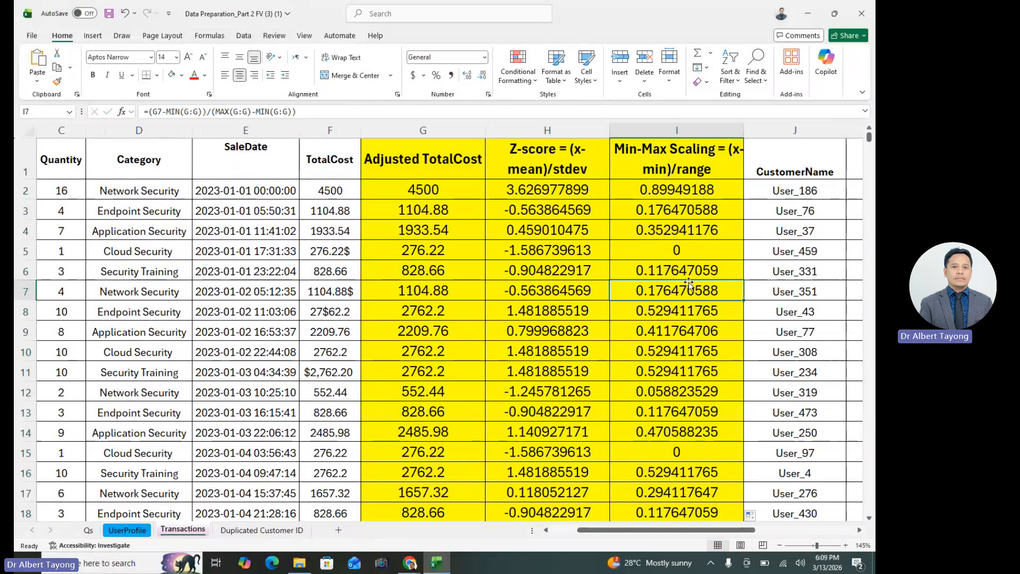
pyautogui.click(706, 301)
# Insert two blank columns between the Min-Max Scaling and CustomerName columns
pyautogui.click(759, 133)
pyautogui.rightClick(758, 133)
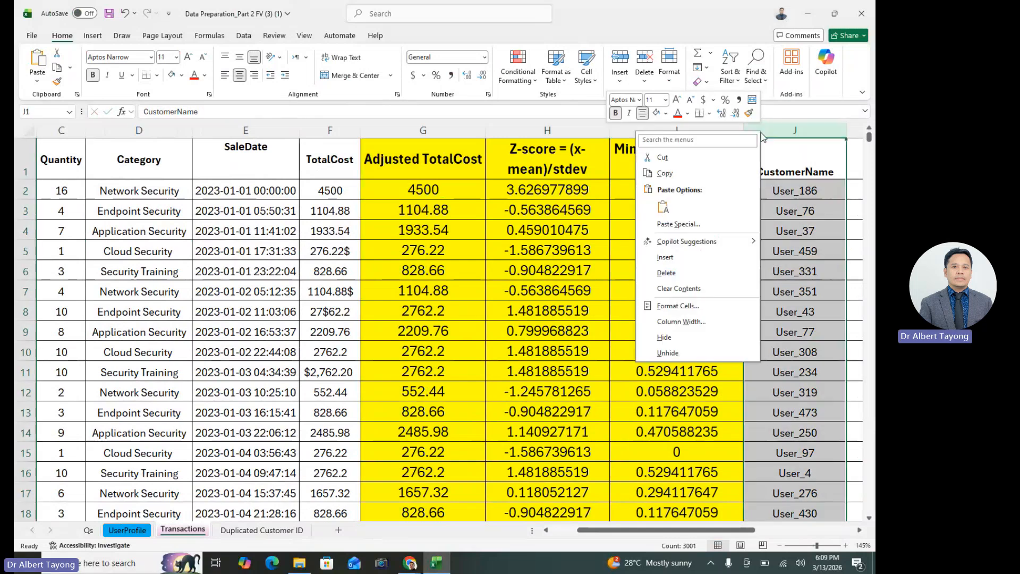
pyautogui.click(694, 259)
pyautogui.rightClick(780, 132)
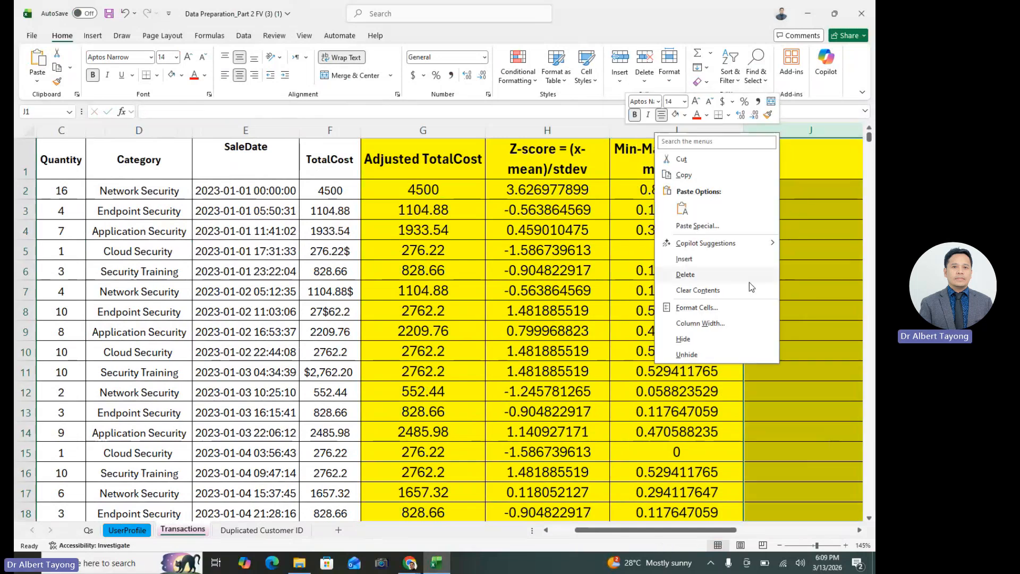
pyautogui.click(719, 261)
pyautogui.hscroll(4, 564, 250)
pyautogui.click(565, 262)
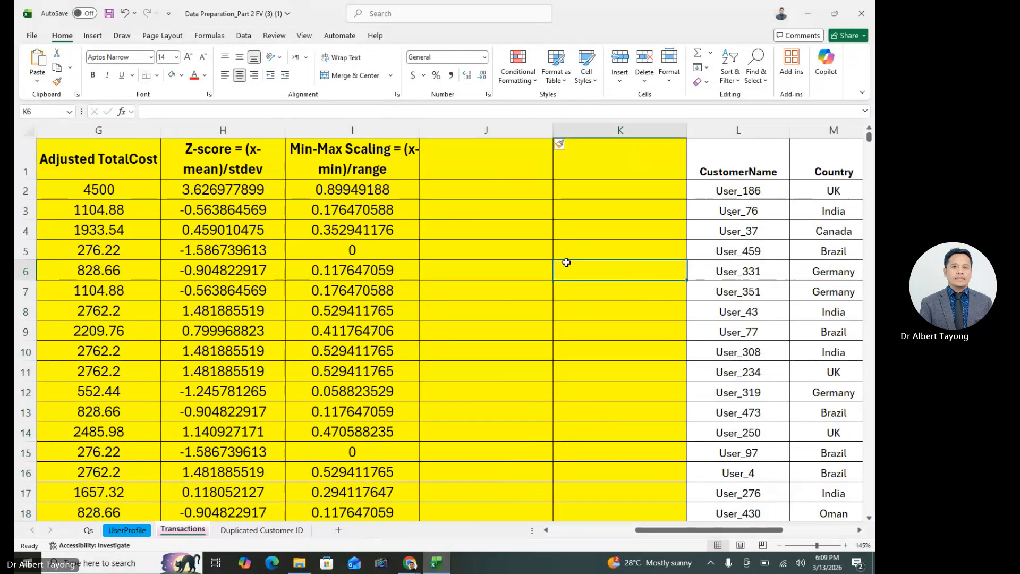
# Enter the labels min in J2 and max in J3
pyautogui.click(497, 194)
pyautogui.write('min')
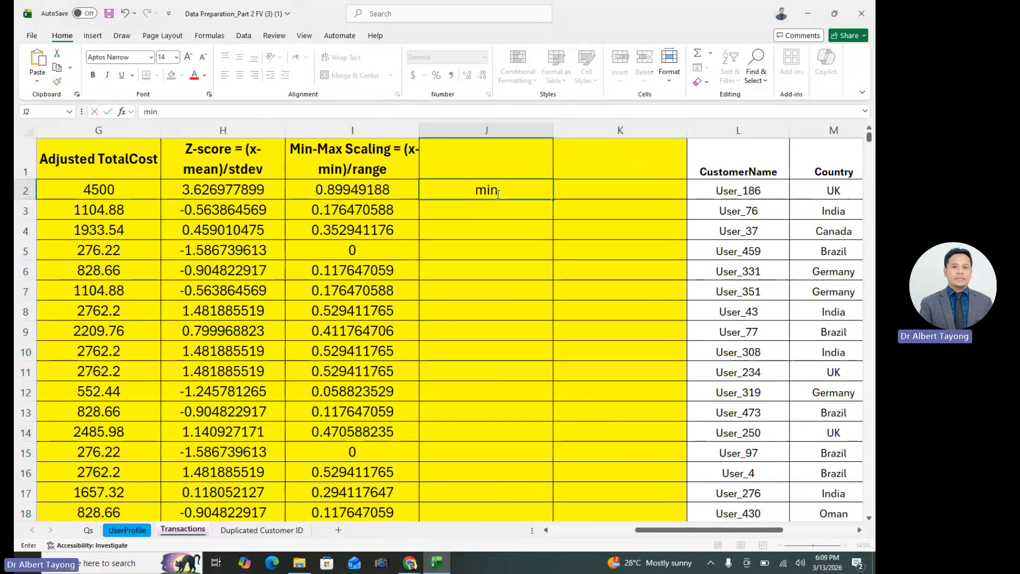
pyautogui.press('Return')
pyautogui.write('max')
pyautogui.press('Tab')
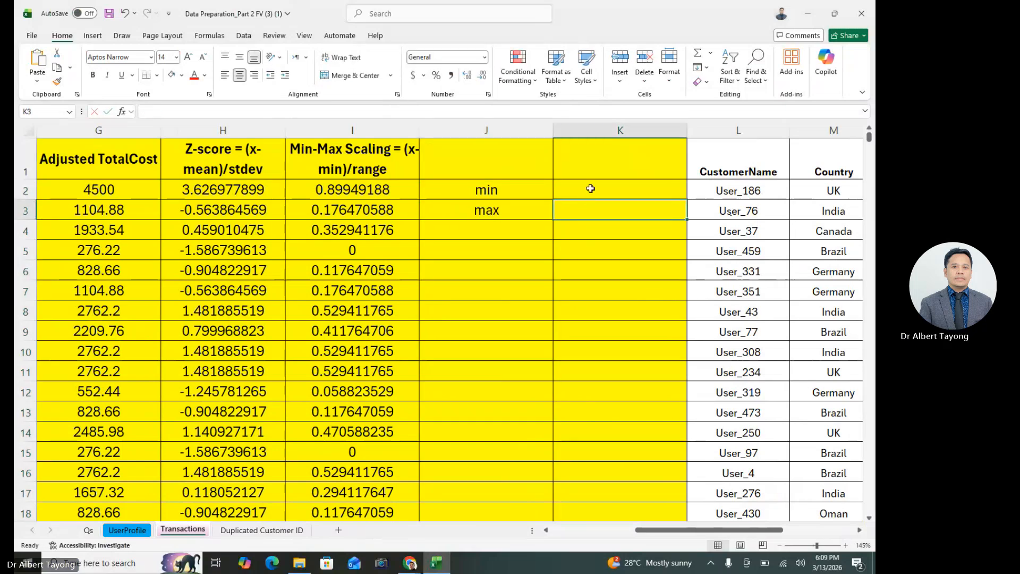
# Calculate the Min-Max Scaling column's minimum in K2 with =MIN(I:I) and its maximum in K3 with =MAX(I:I)
pyautogui.click(590, 189)
pyautogui.write('=min')
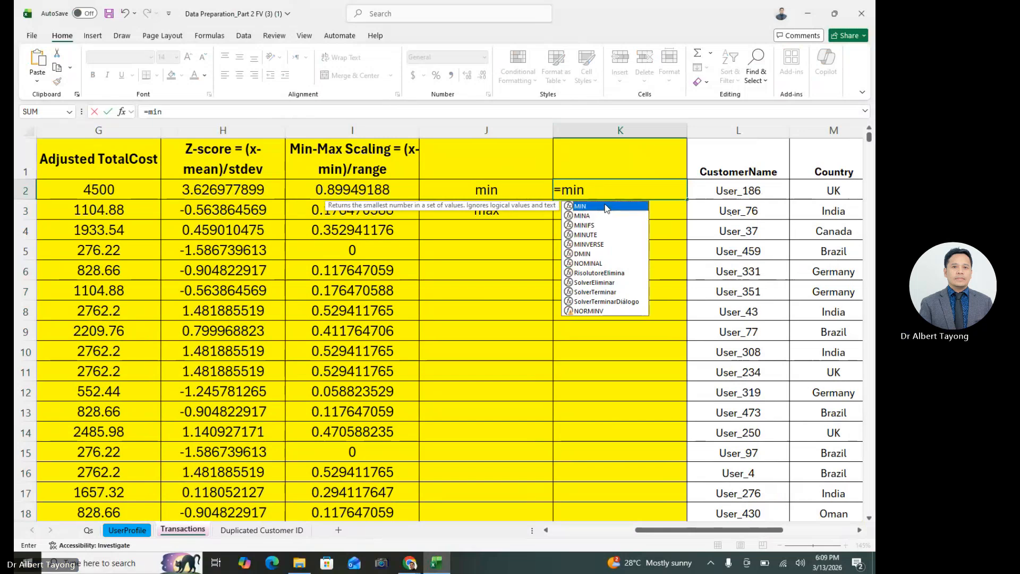
pyautogui.doubleClick(606, 206)
pyautogui.click(362, 128)
pyautogui.press('Return')
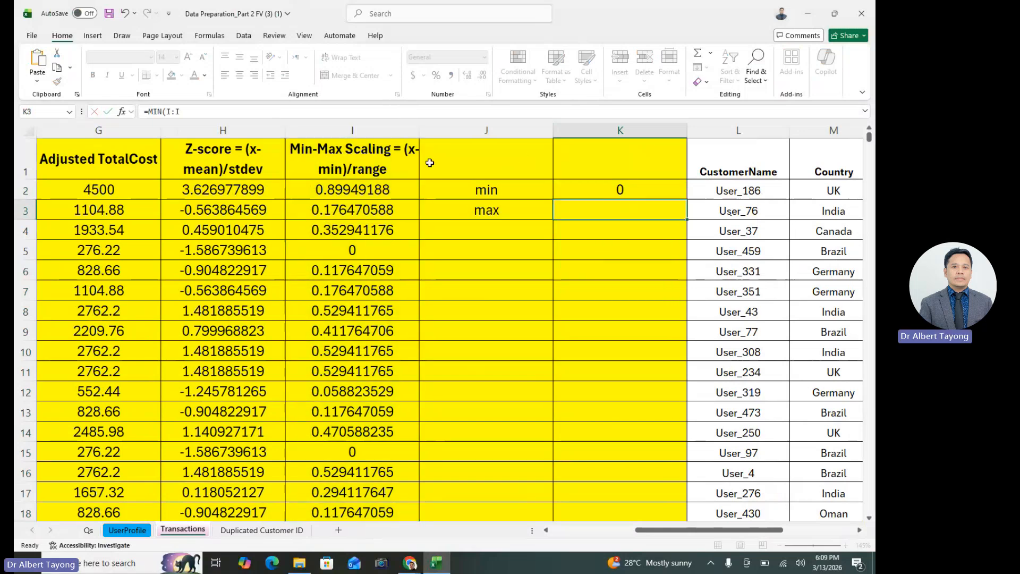
pyautogui.write('=max(')
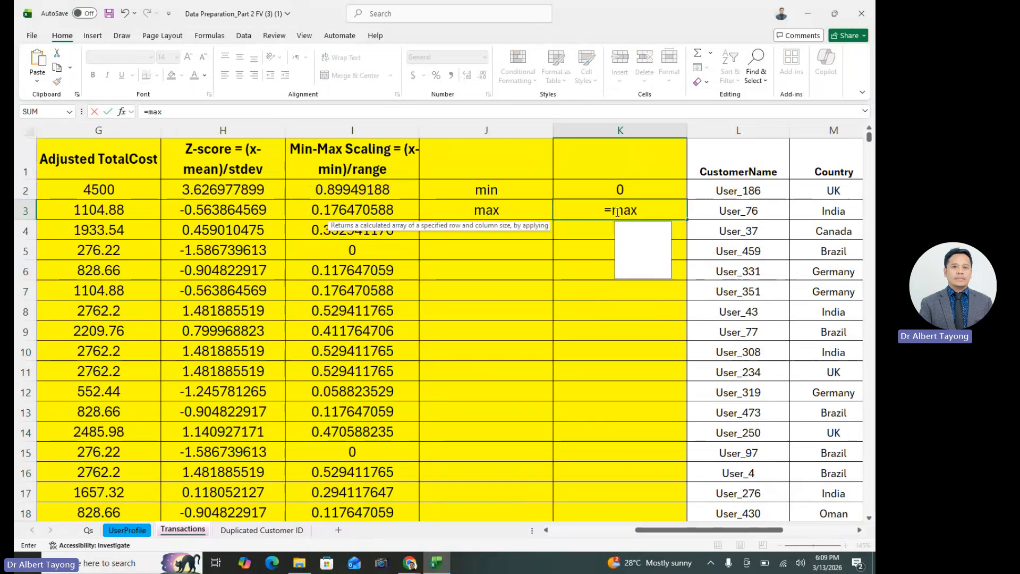
pyautogui.click(379, 128)
pyautogui.press('Return')
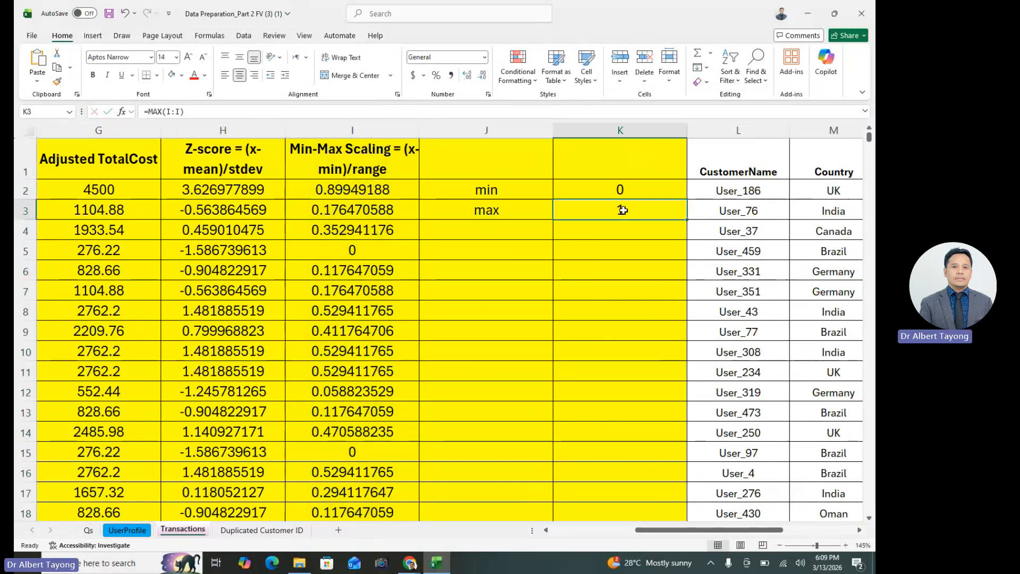
pyautogui.moveTo(523, 191); pyautogui.dragTo(592, 185)
pyautogui.moveTo(626, 204); pyautogui.dragTo(626, 204)
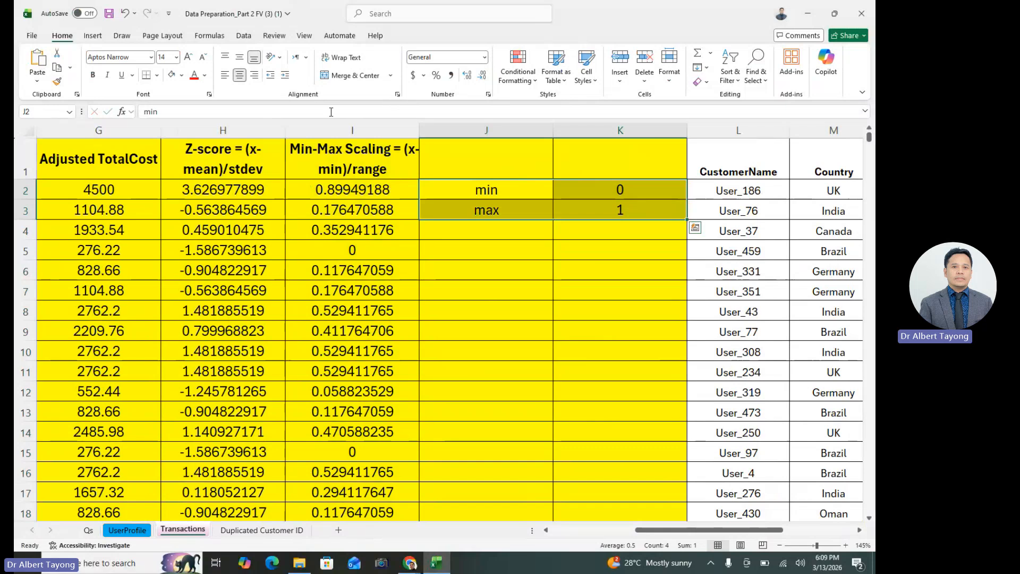
pyautogui.moveTo(348, 210); pyautogui.dragTo(356, 231)
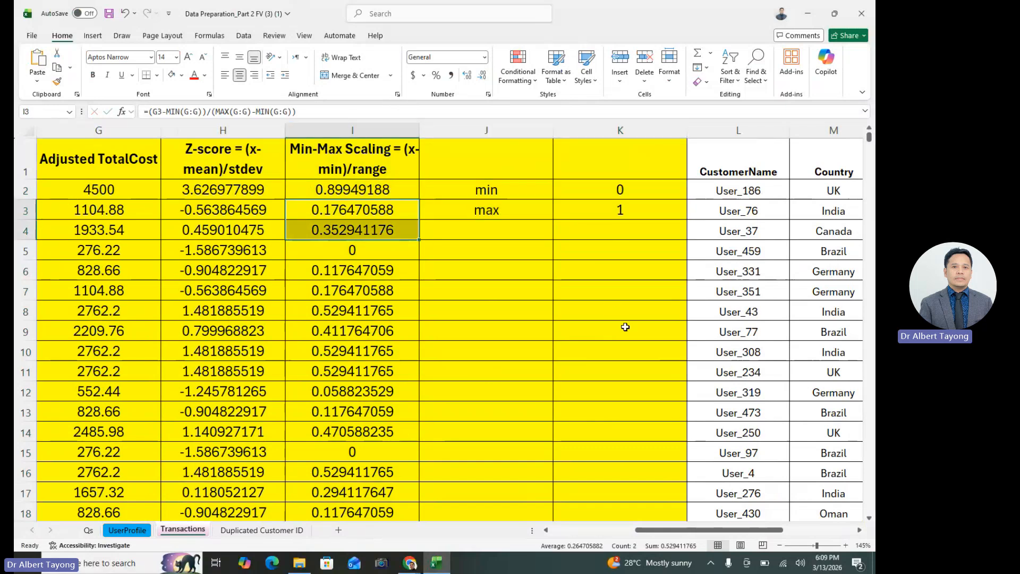
pyautogui.moveTo(630, 175); pyautogui.dragTo(634, 252)
pyautogui.click(633, 290)
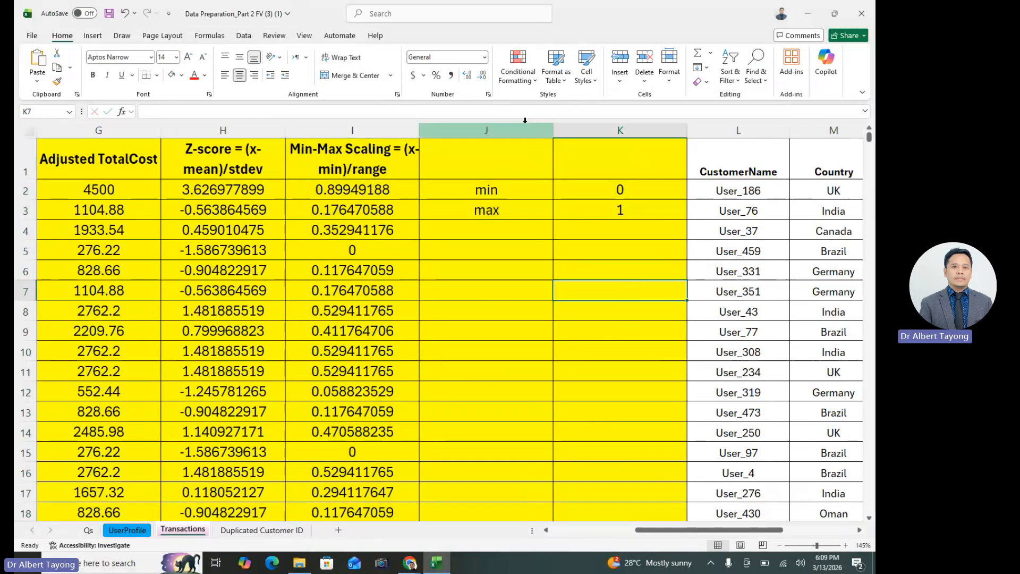
pyautogui.moveTo(525, 128); pyautogui.dragTo(614, 167)
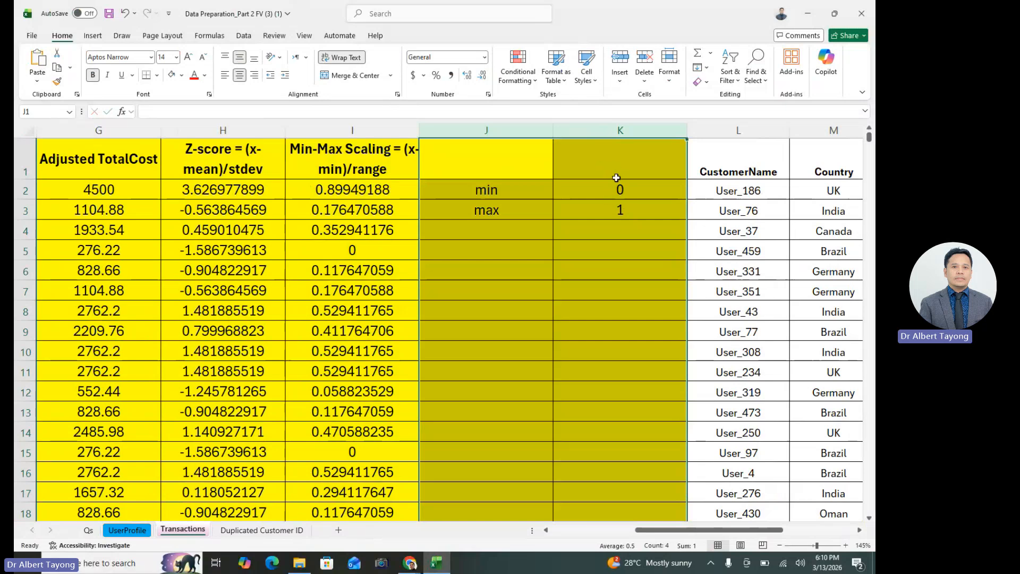
pyautogui.moveTo(370, 210); pyautogui.dragTo(376, 287)
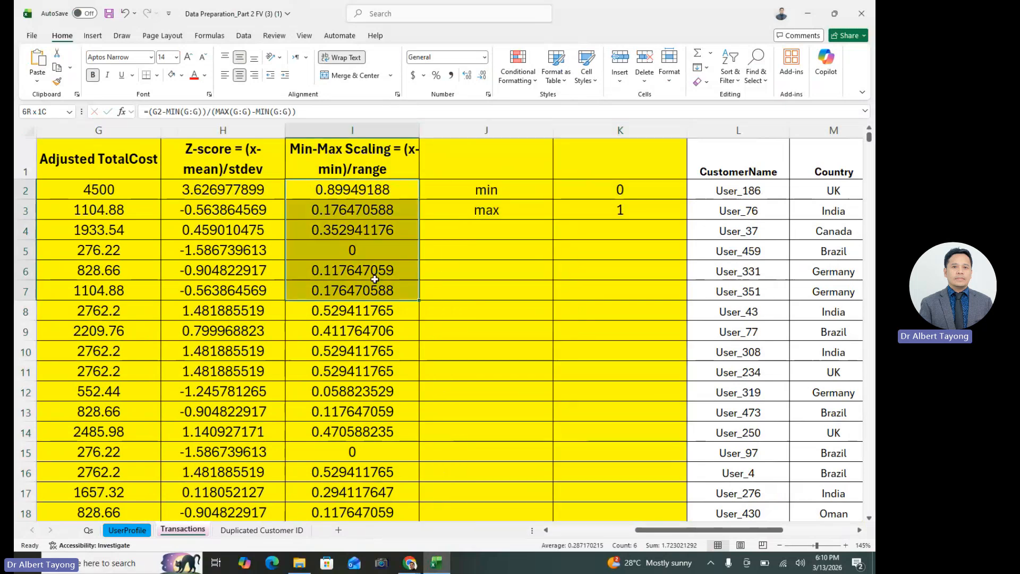
# Enter a second pair of labels, min in J5 and max in J6
pyautogui.click(486, 250)
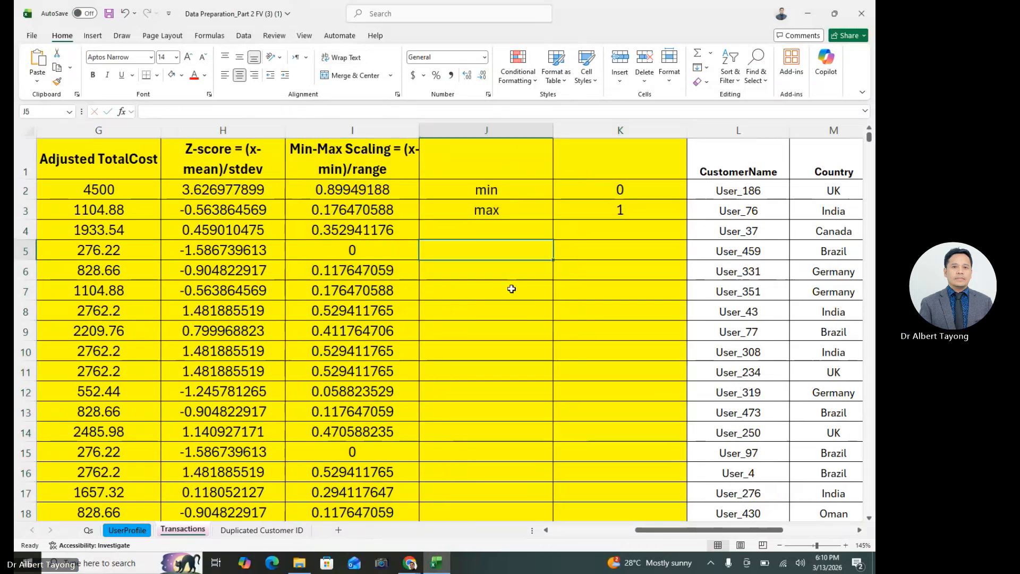
pyautogui.write('min')
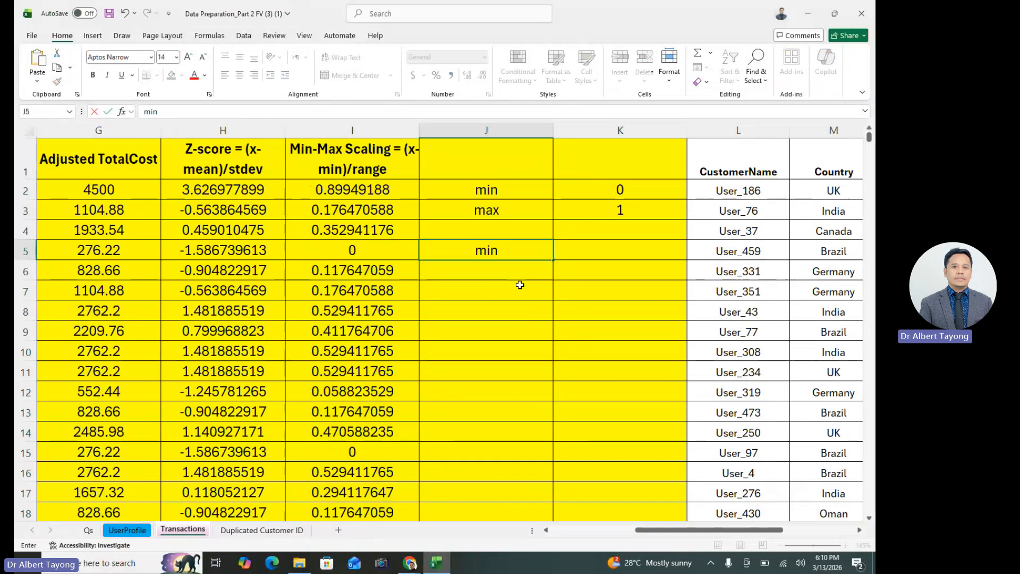
pyautogui.press('Return')
pyautogui.write('m')
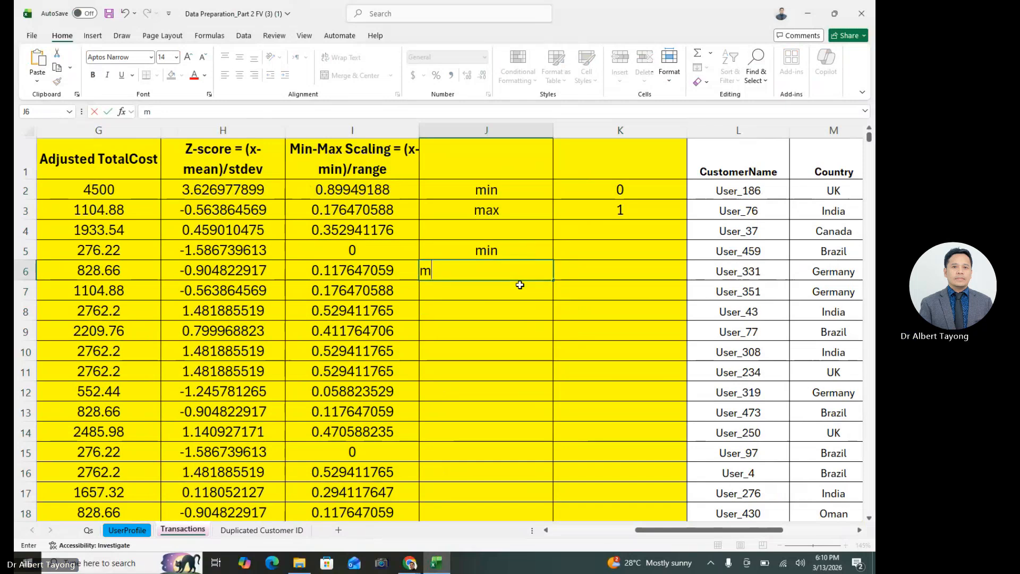
pyautogui.write('ax')
# Calculate the Z-score column's minimum in K5 with =MIN(H:H) and its maximum in K6 with =MAX(H:H)
pyautogui.click(594, 251)
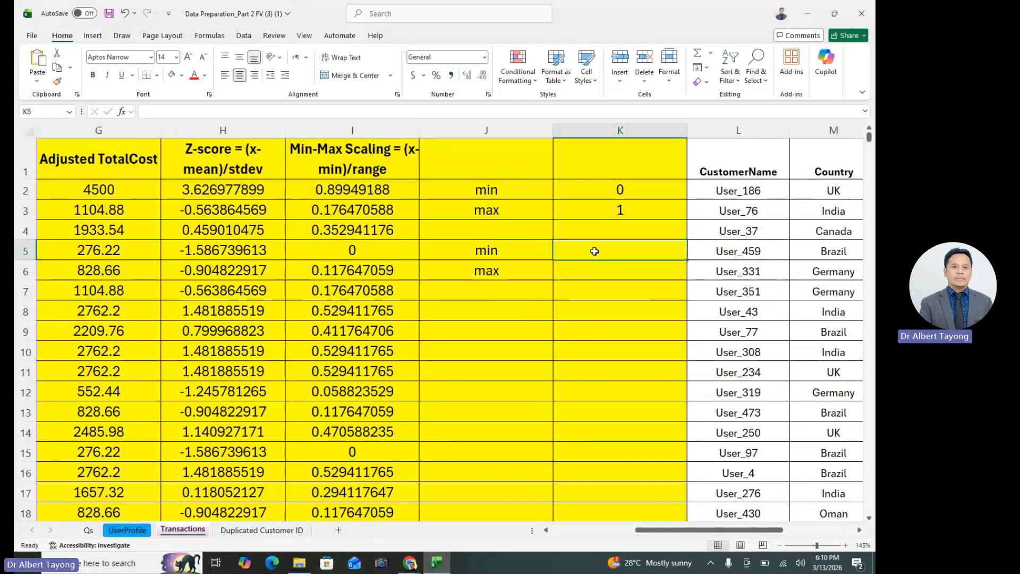
pyautogui.write('=min')
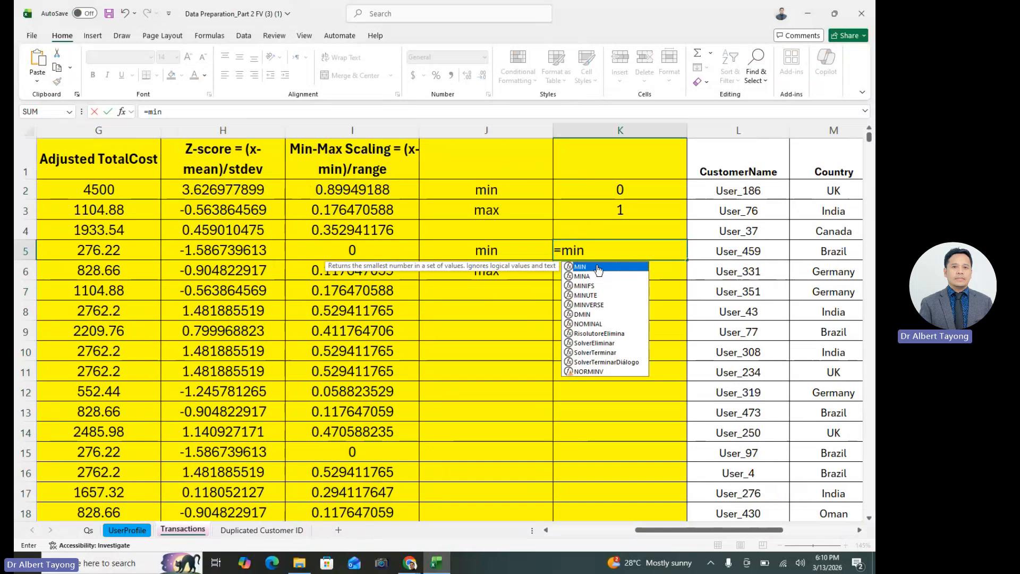
pyautogui.doubleClick(580, 267)
pyautogui.click(215, 131)
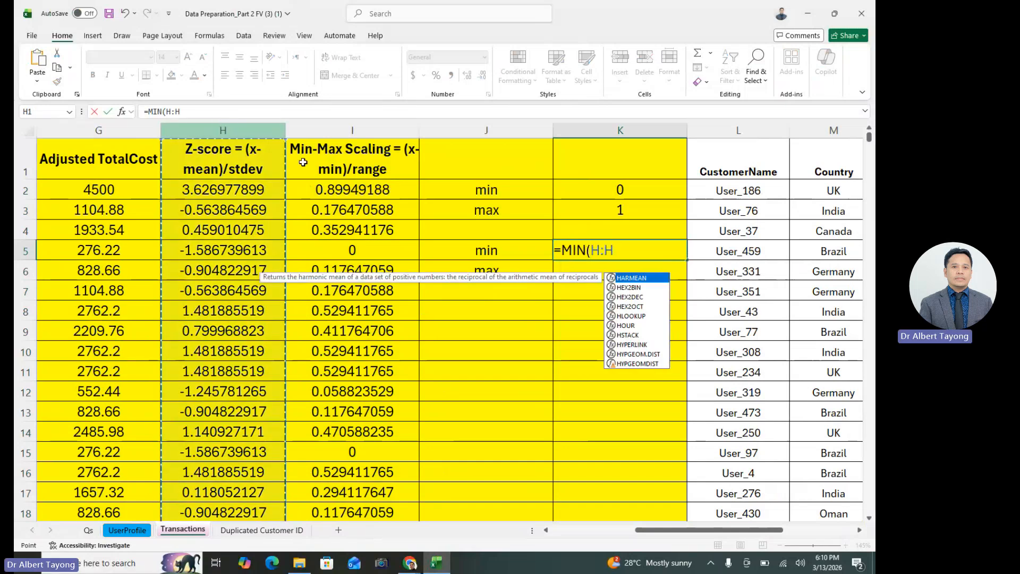
pyautogui.press('Return')
pyautogui.write('=max')
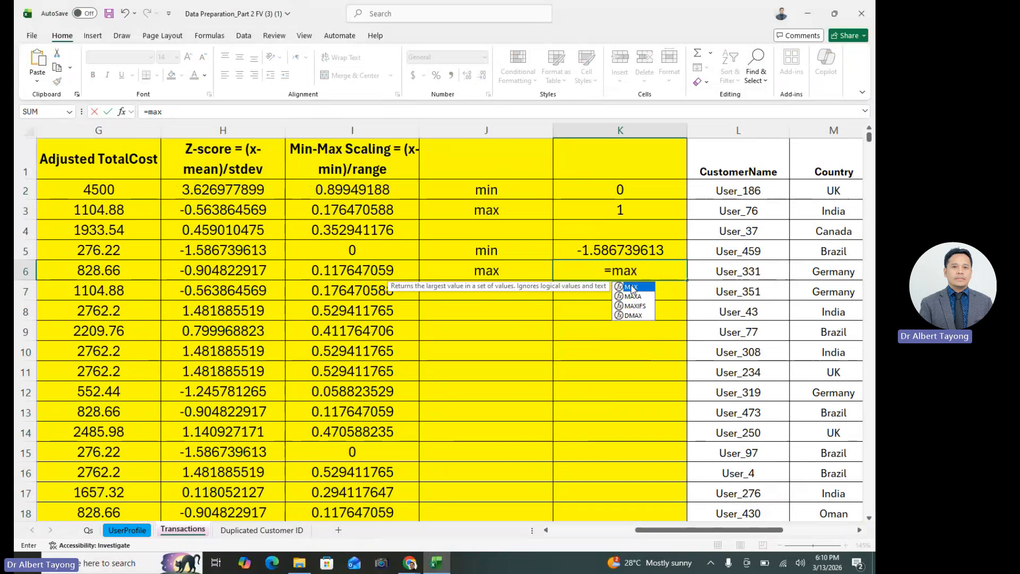
pyautogui.doubleClick(632, 287)
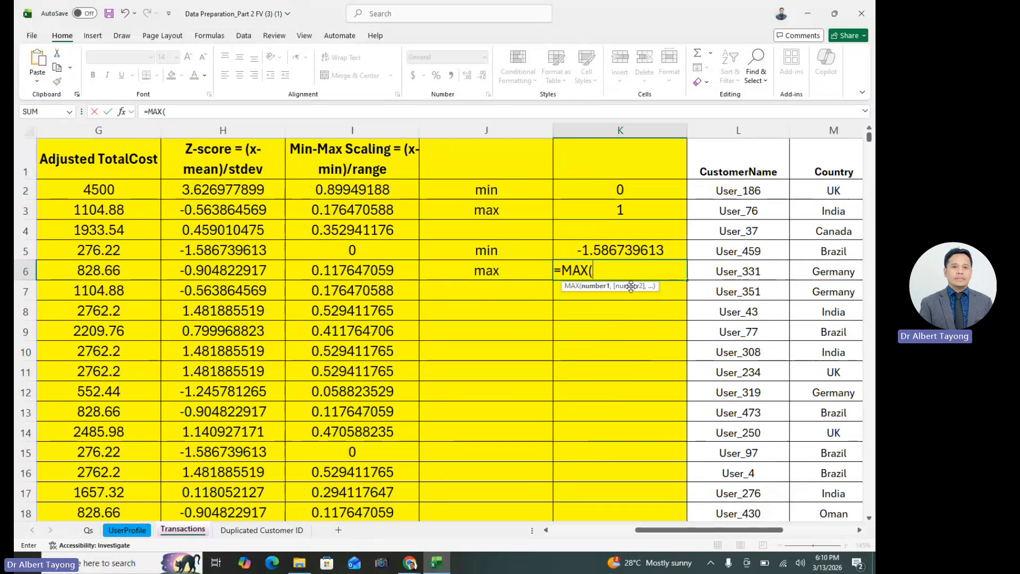
pyautogui.click(247, 125)
pyautogui.press('Return')
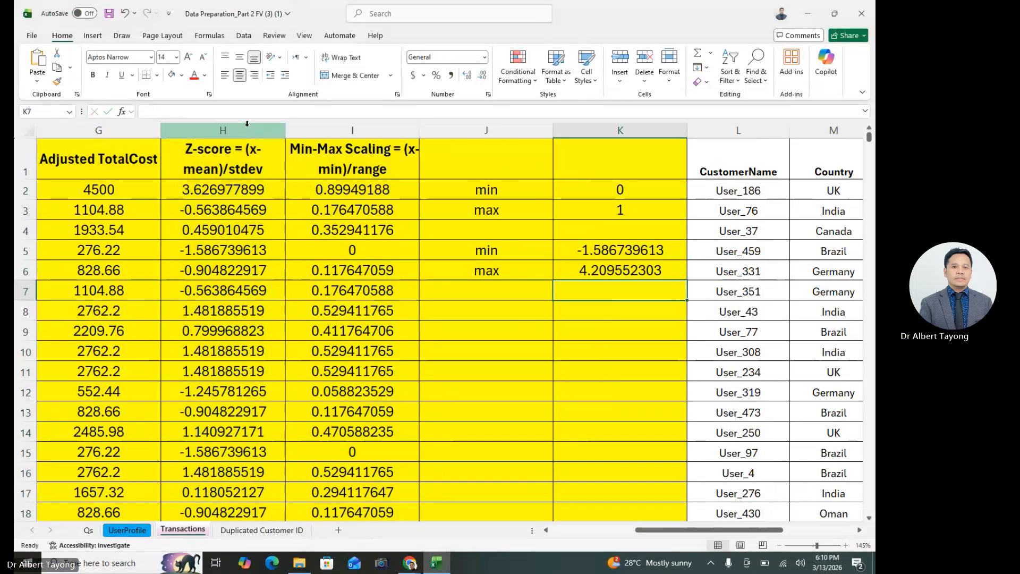
pyautogui.click(613, 272)
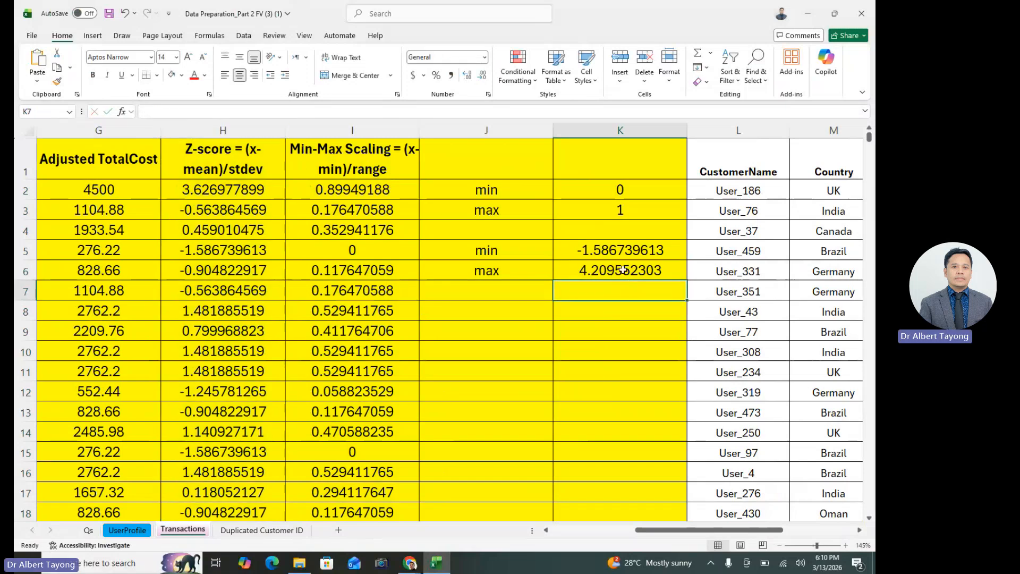
pyautogui.click(623, 304)
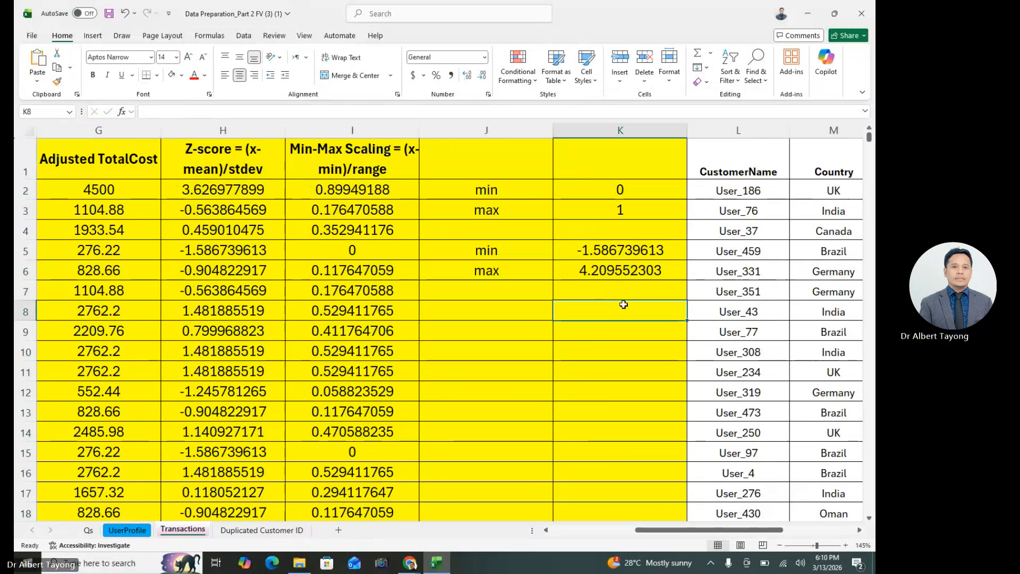